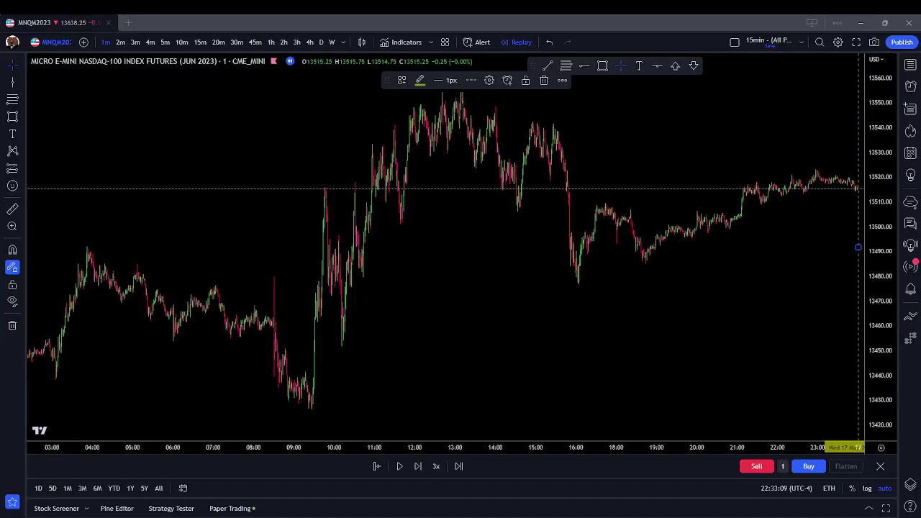
- Set the bar replay speed to 1x
scroll(524, 411, down, 3)
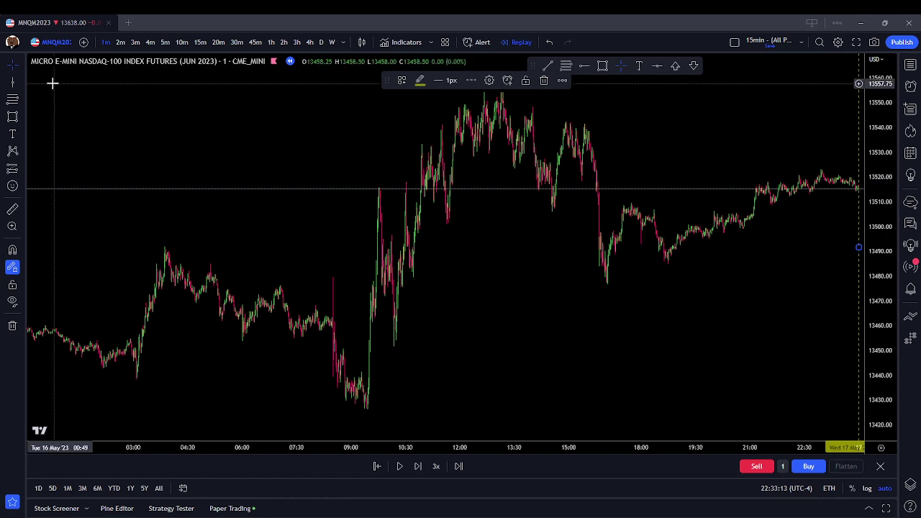
click(20, 65)
click(47, 67)
drag(581, 314, 343, 345)
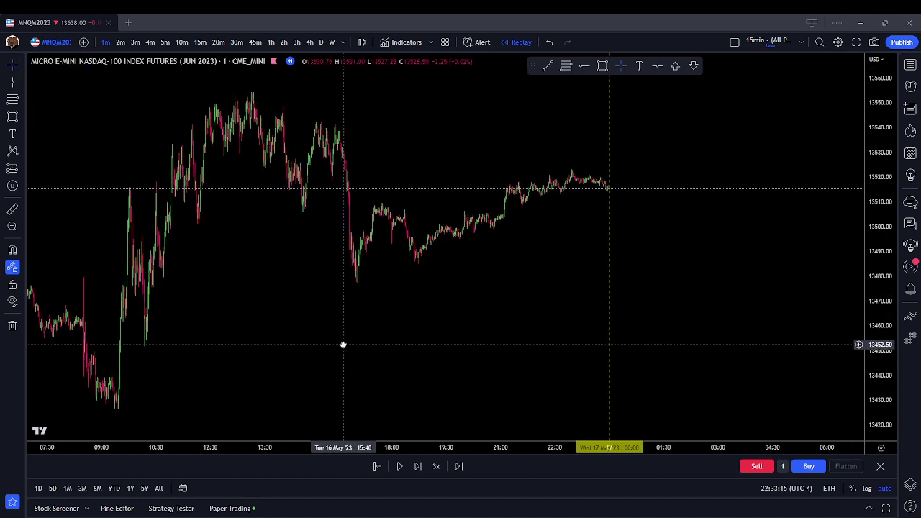
scroll(490, 335, up, 2)
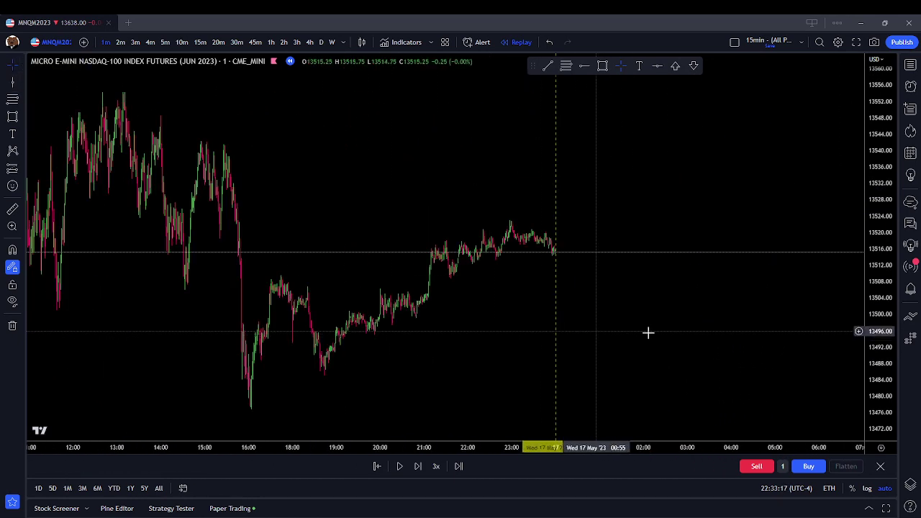
click(436, 468)
click(453, 398)
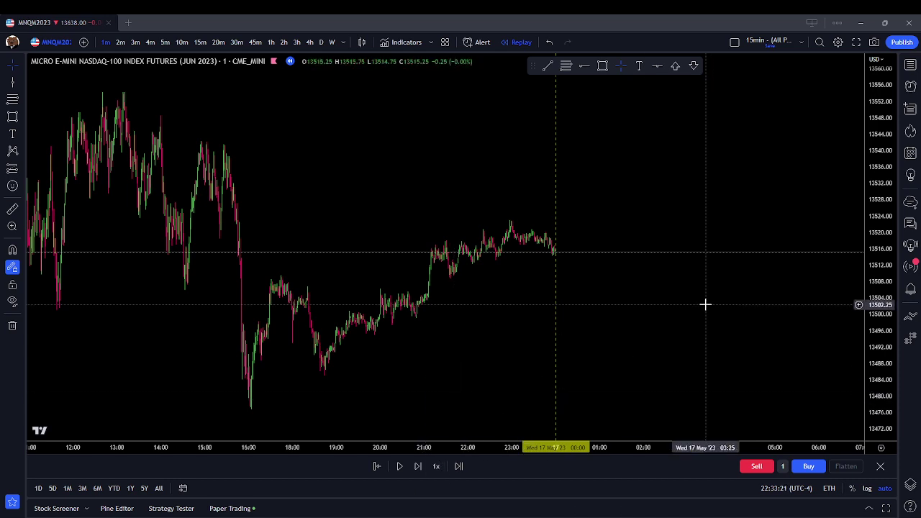
- Check the paper trading account's balance and open positions, and collapse the account details again
scroll(705, 304, up, 1)
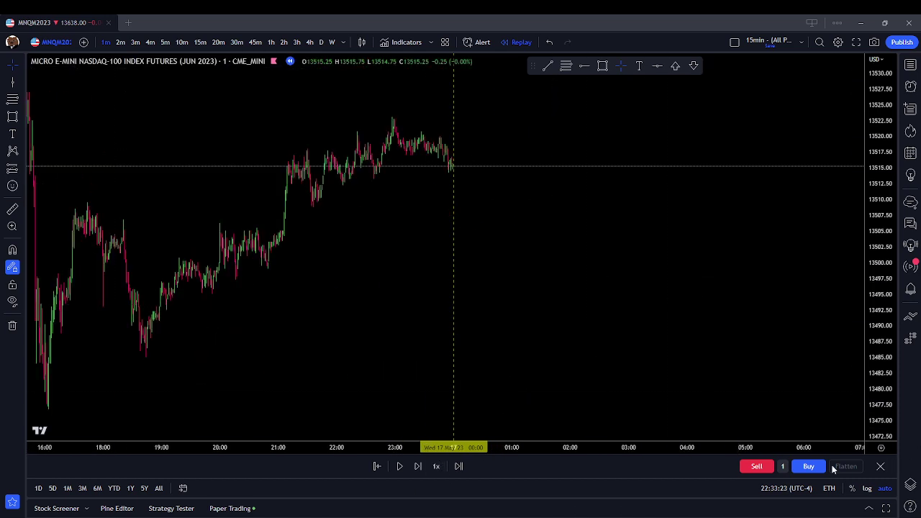
scroll(535, 234, up, 1)
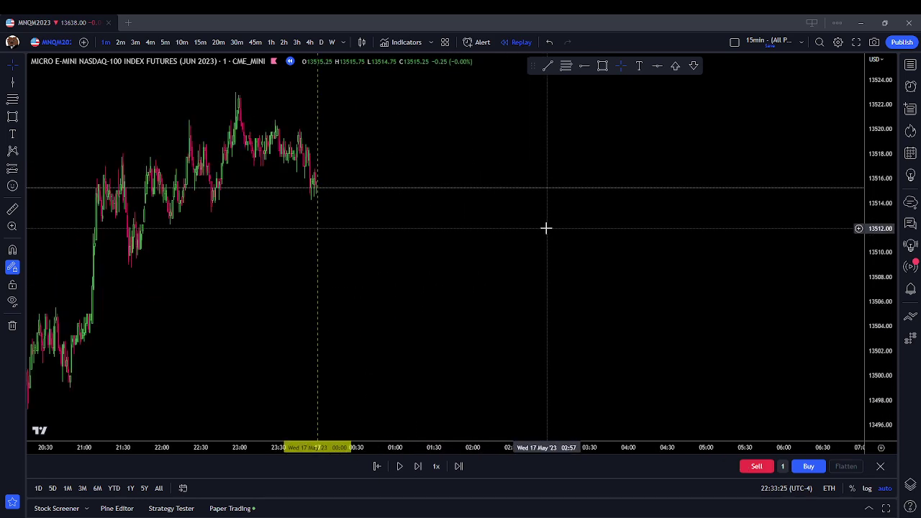
drag(482, 236, 606, 249)
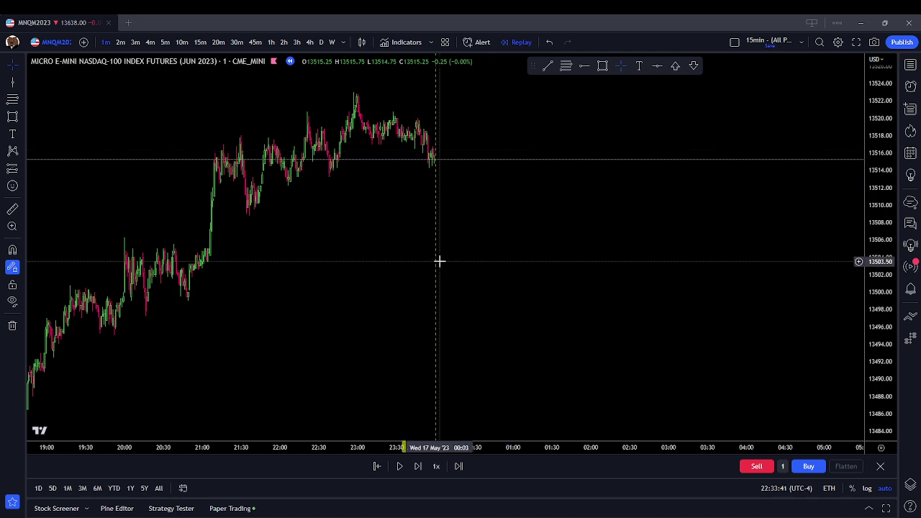
click(436, 308)
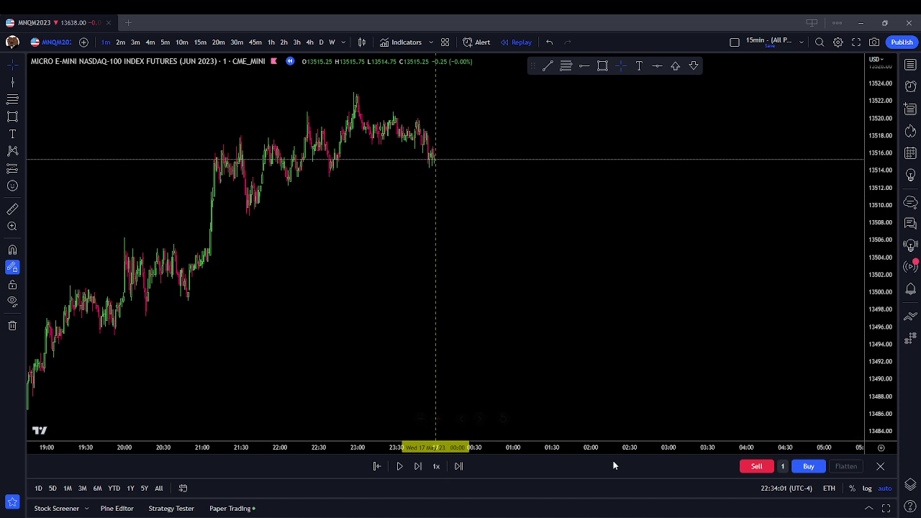
click(868, 510)
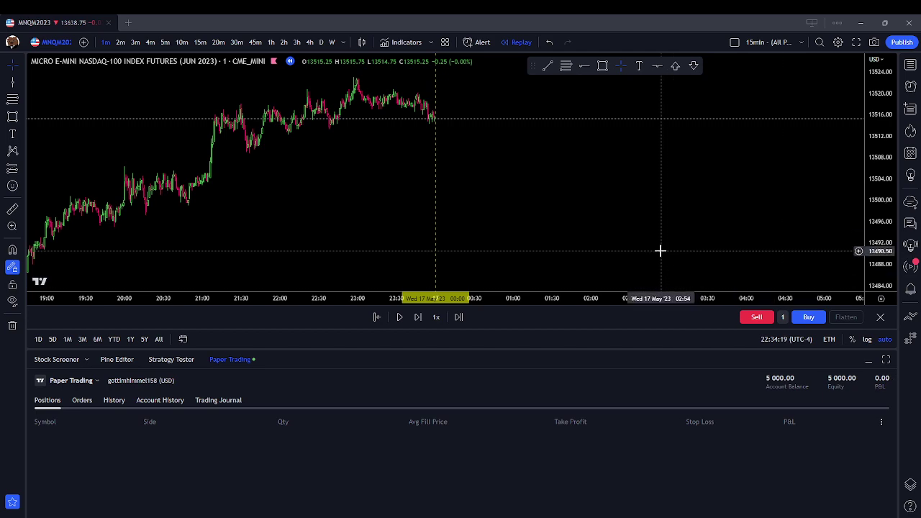
click(868, 363)
- Advance the 1-minute replay bar by bar from midnight to about 00:20 on 17 May
scroll(491, 284, up, 5)
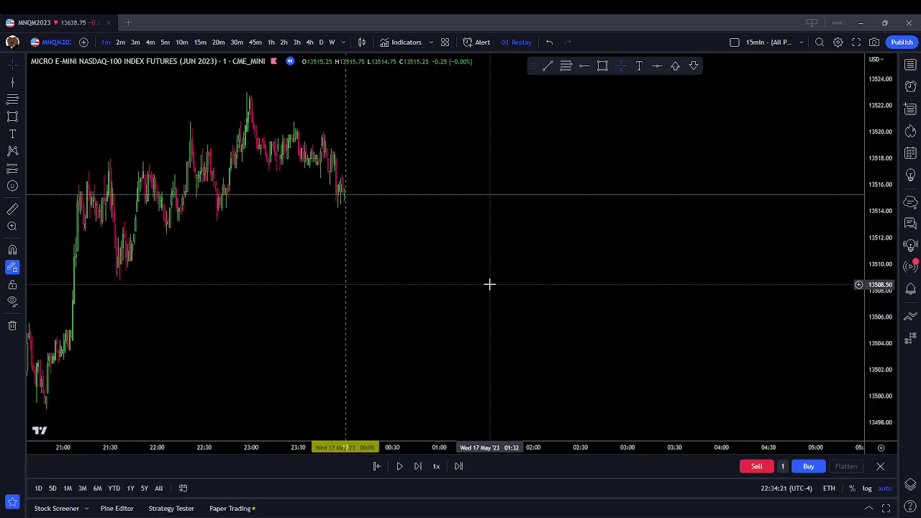
drag(435, 290, 566, 288)
scroll(448, 269, up, 2)
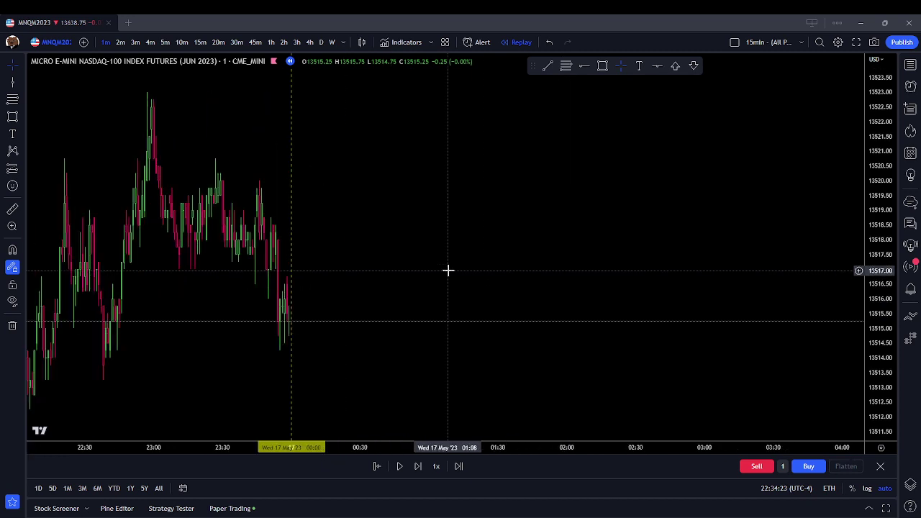
scroll(467, 276, down, 1)
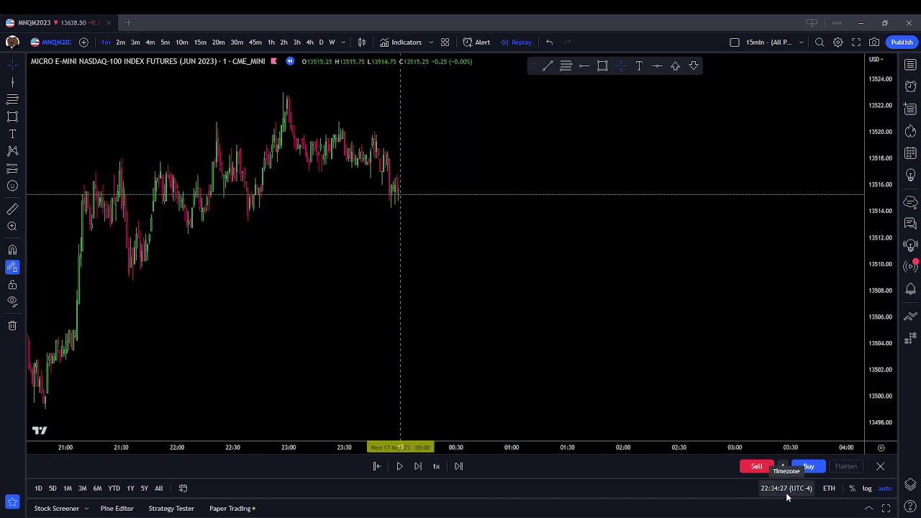
click(421, 465)
click(420, 465)
click(421, 465)
click(421, 464)
click(421, 465)
click(421, 464)
click(421, 465)
click(421, 465)
click(421, 464)
click(421, 465)
click(421, 465)
click(421, 465)
click(421, 465)
click(421, 465)
click(421, 464)
click(421, 465)
click(421, 464)
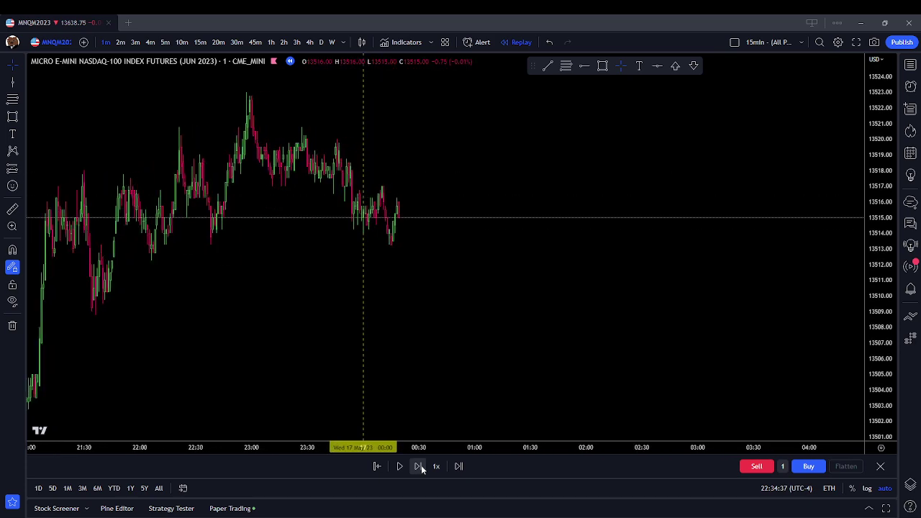
- Switch the chart to the 3-minute timeframe and advance the replay bar by bar to about 01:06
click(136, 42)
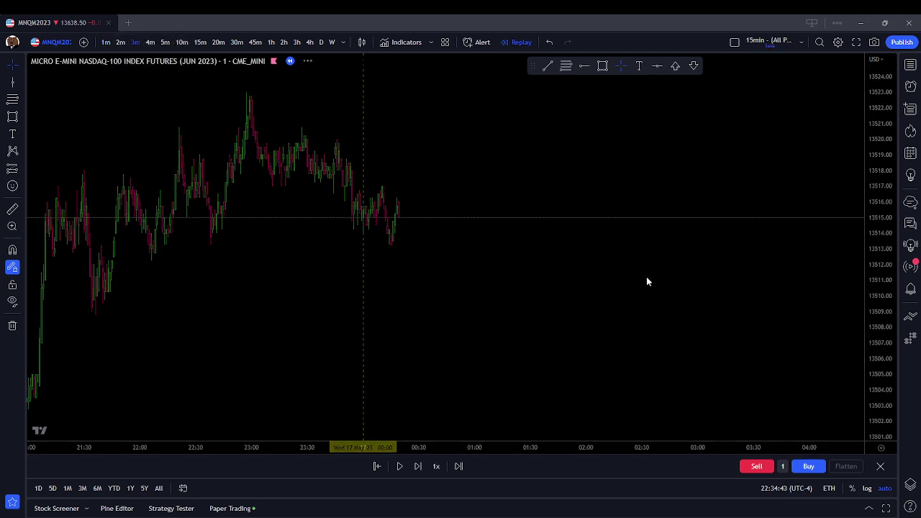
click(437, 418)
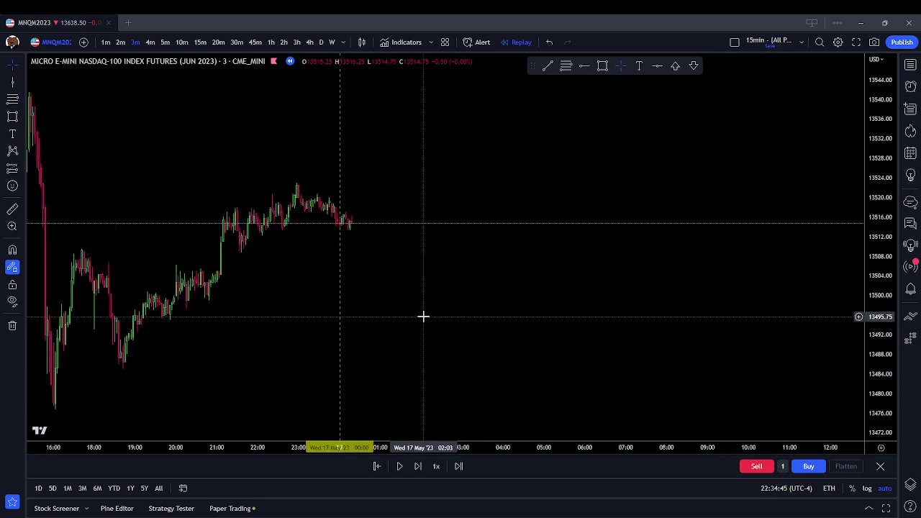
click(418, 466)
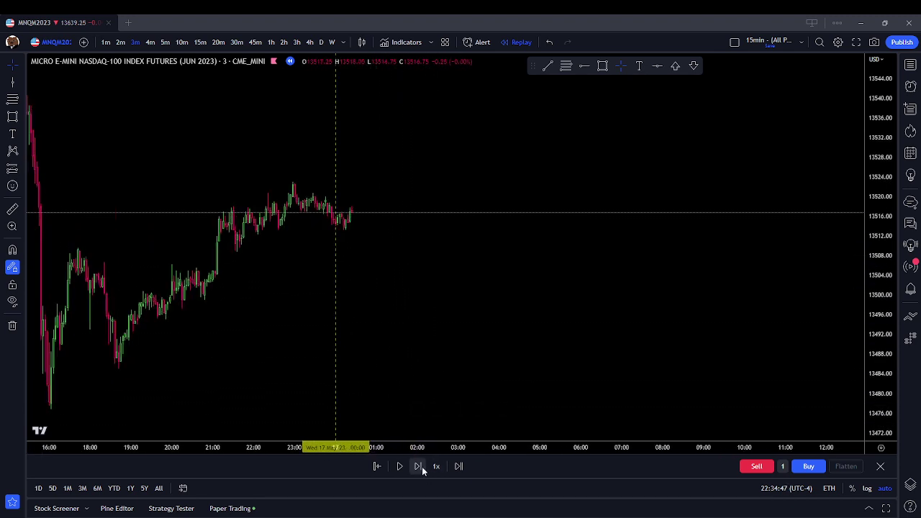
click(418, 466)
click(418, 466)
click(417, 467)
click(418, 466)
click(418, 466)
click(418, 466)
click(418, 466)
click(418, 466)
click(417, 466)
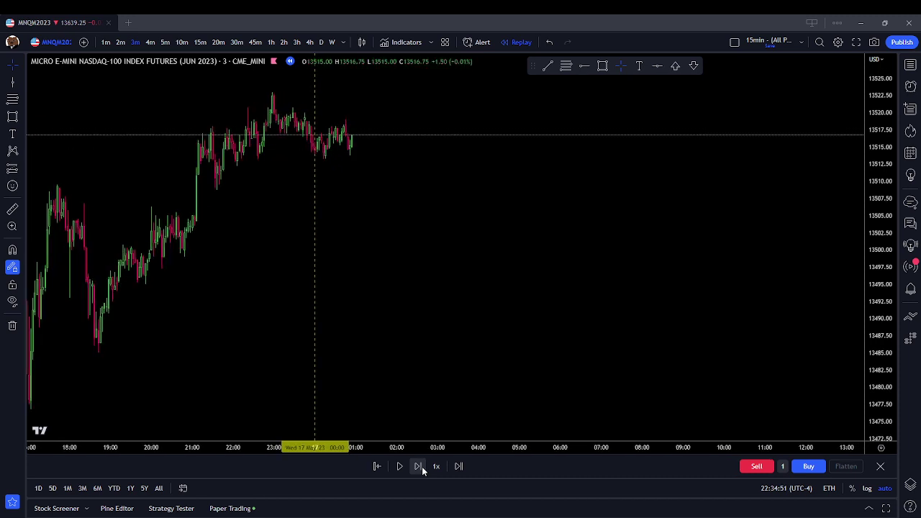
click(418, 466)
click(418, 466)
click(418, 467)
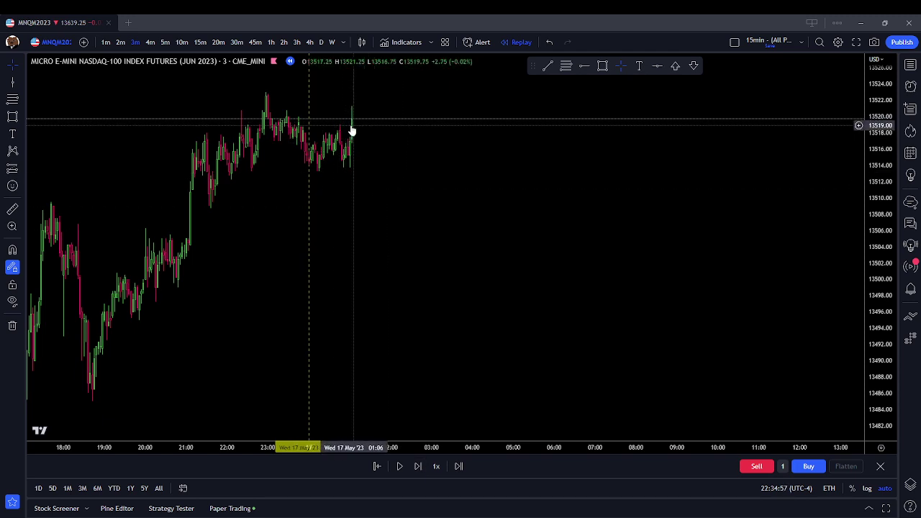
- Advance the 3-minute replay bar by bar to about 01:27
click(422, 465)
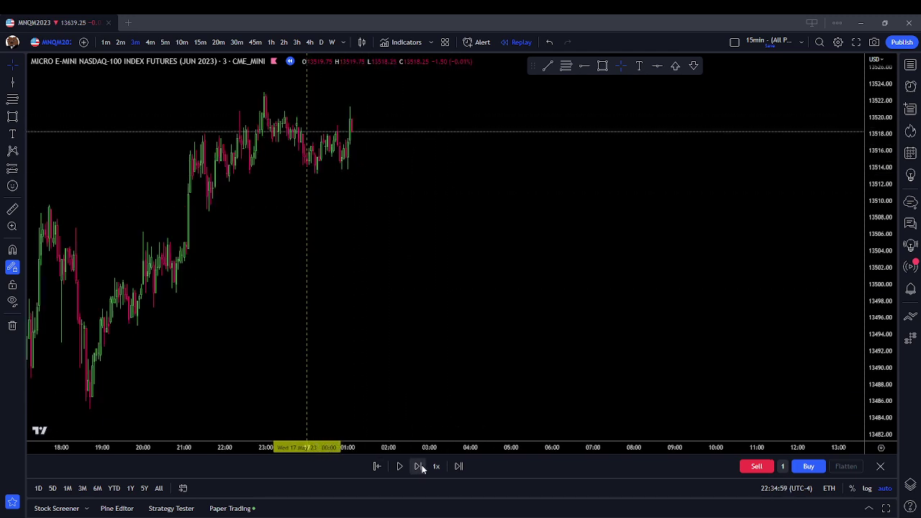
click(421, 464)
click(422, 464)
click(421, 465)
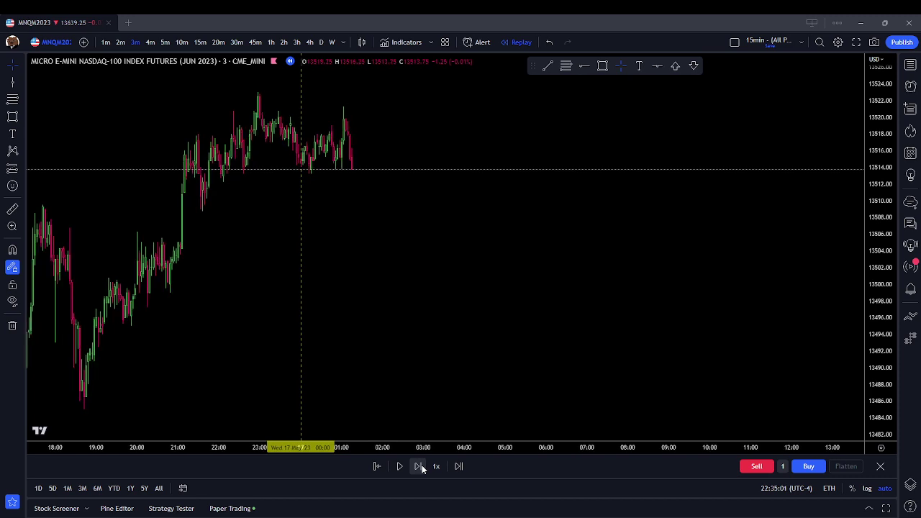
click(421, 465)
click(422, 465)
click(422, 465)
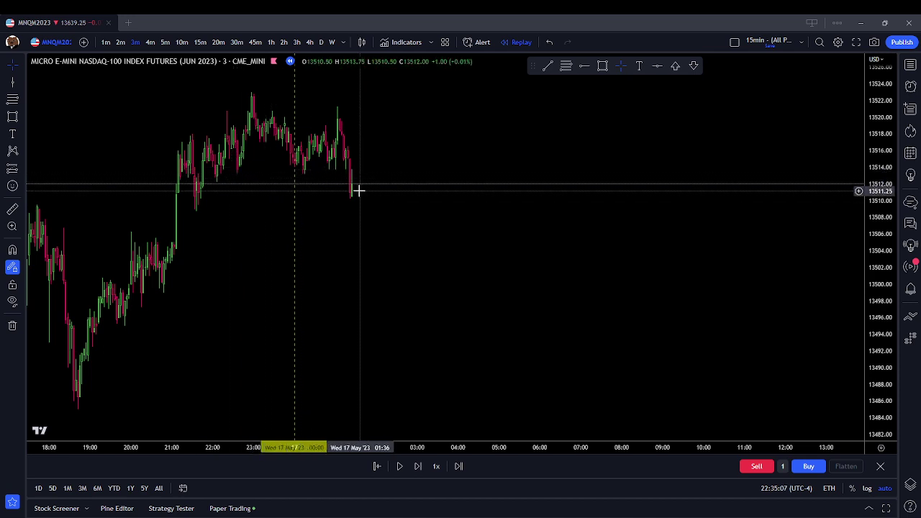
click(417, 466)
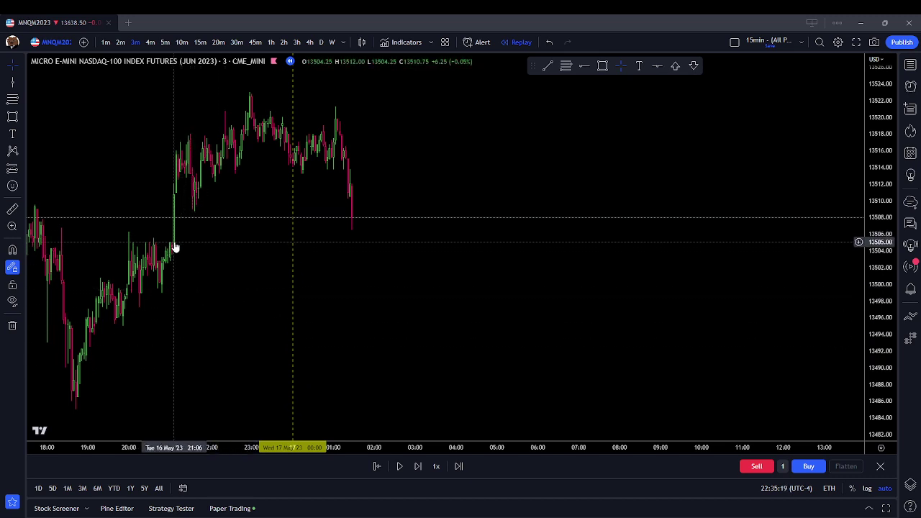
click(584, 65)
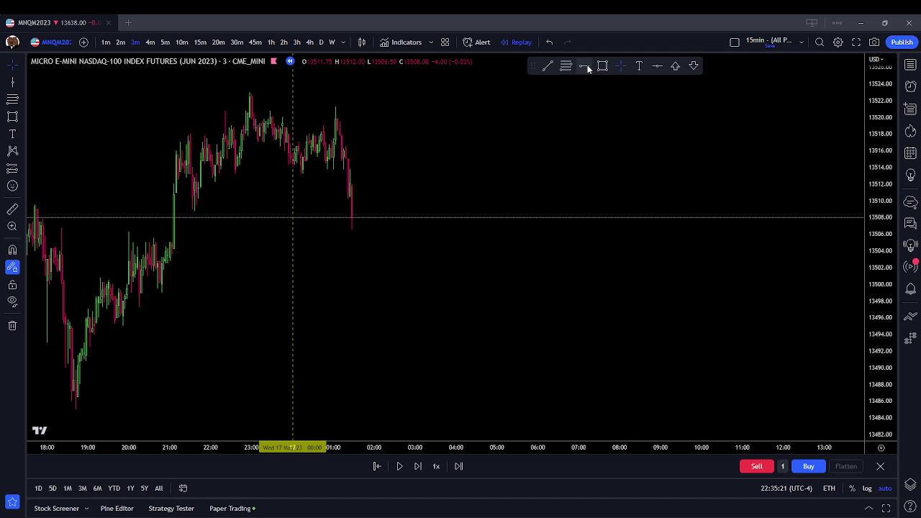
click(167, 217)
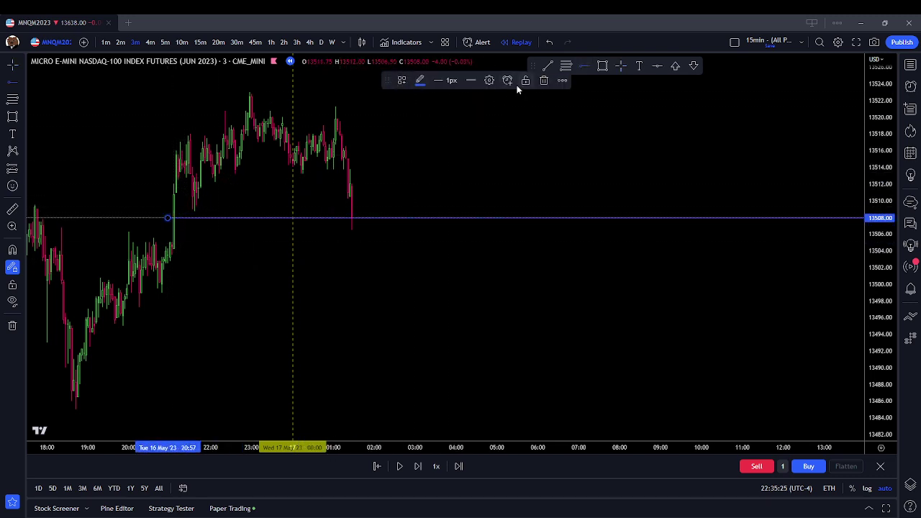
click(543, 80)
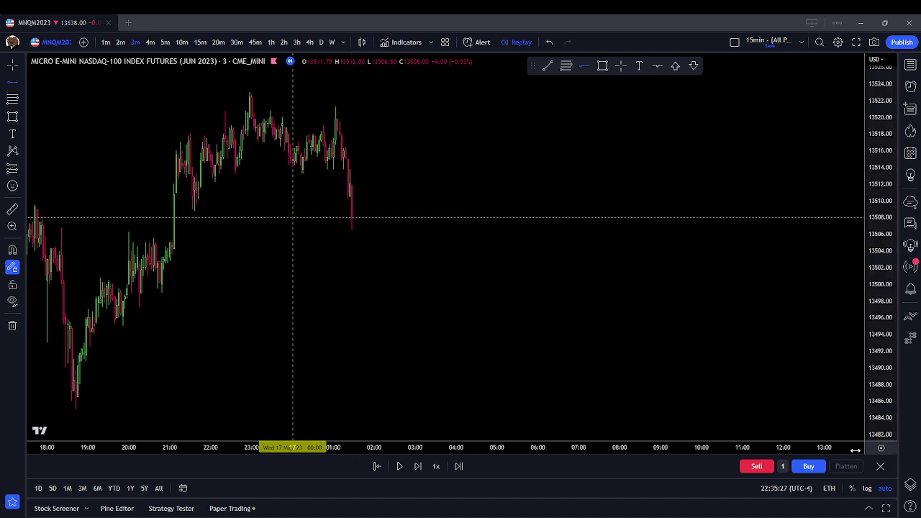
- Buy 1 contract at the current replay price and advance the replay into the following bar
click(807, 466)
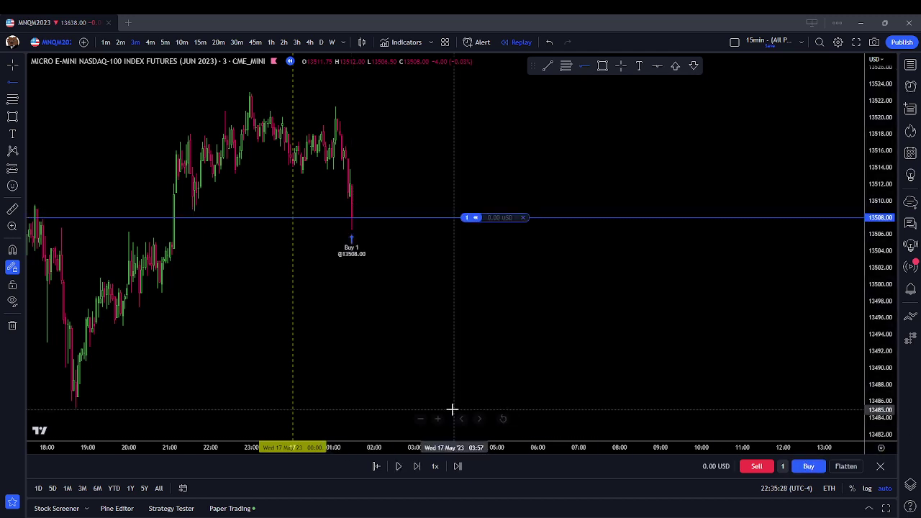
click(420, 469)
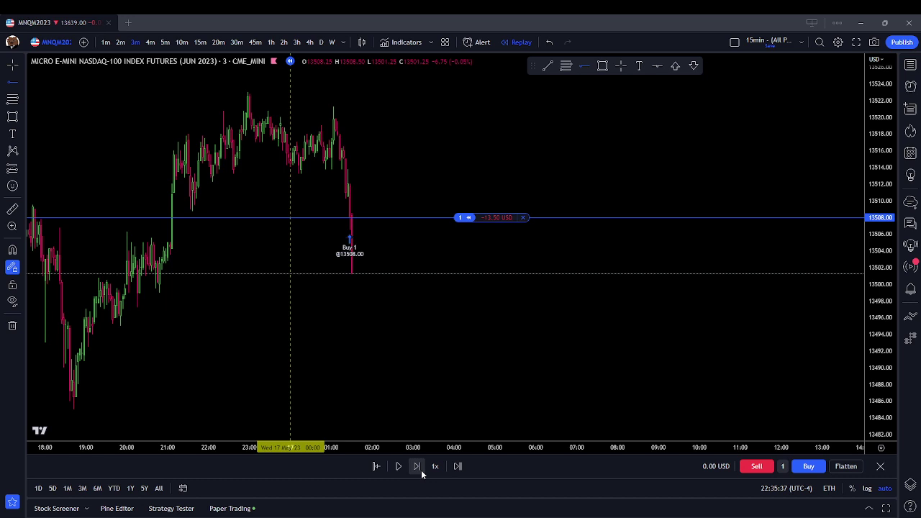
click(421, 470)
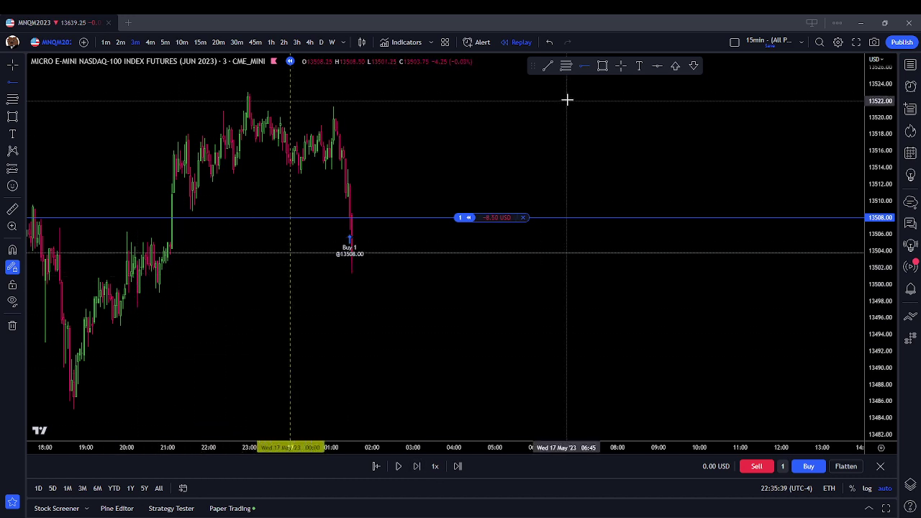
- Draw a rectangle from 13502.50 to 13501.25, spanning about 19:48 to 02:51, and advance the replay further
click(602, 65)
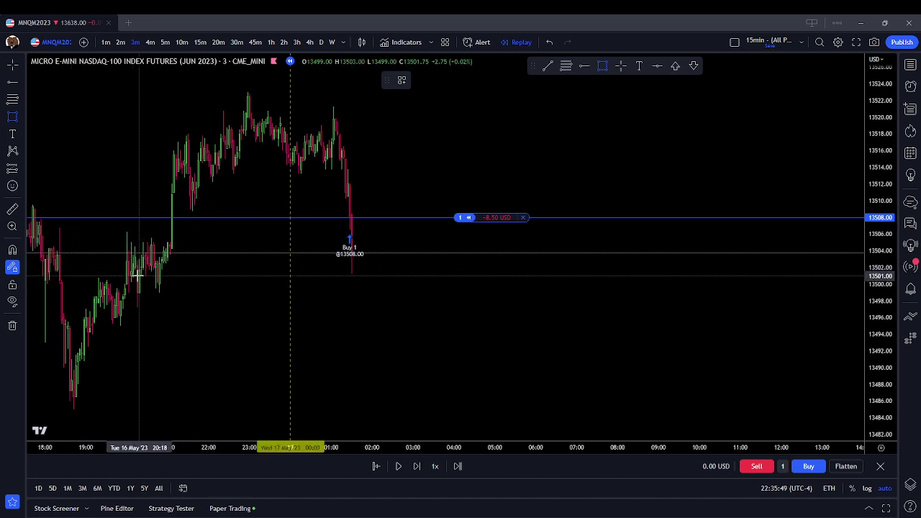
drag(117, 263, 407, 276)
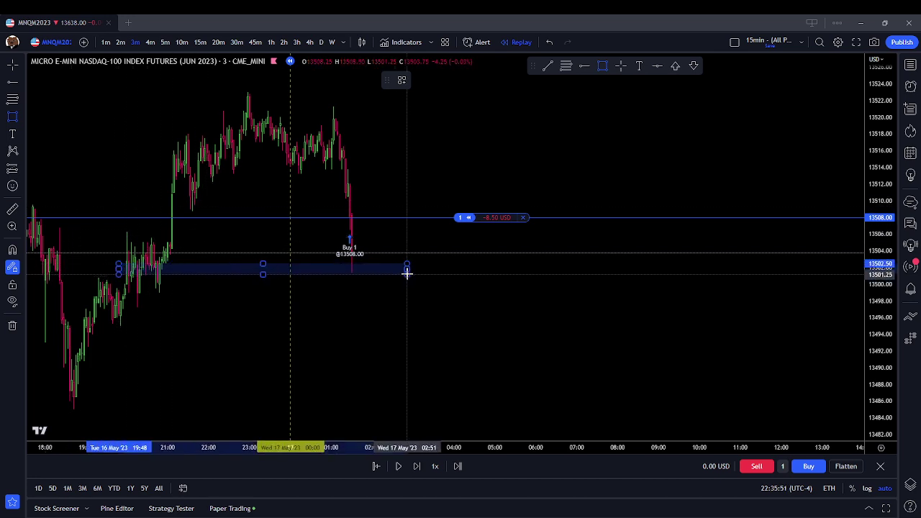
click(465, 263)
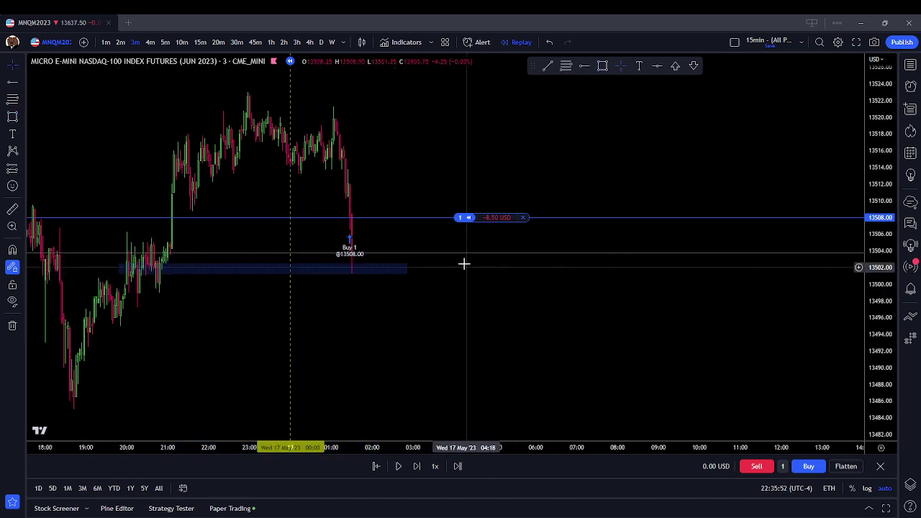
click(421, 467)
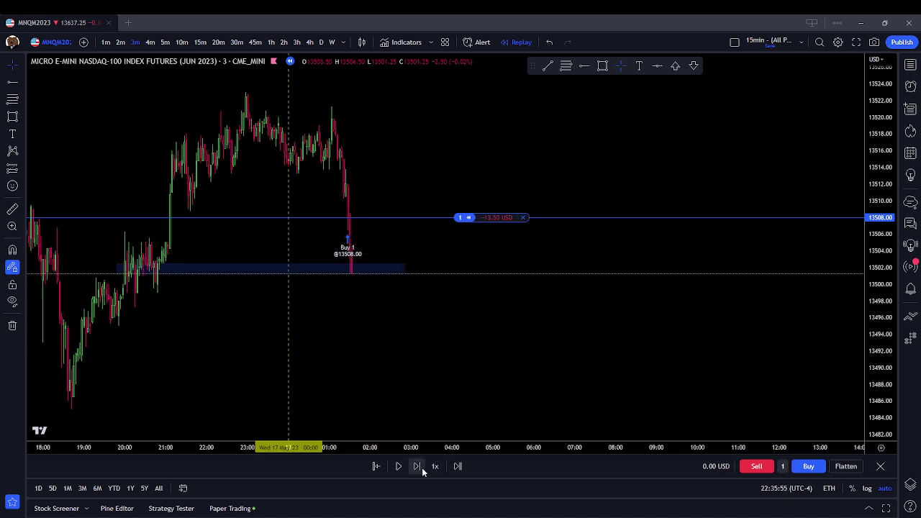
click(421, 467)
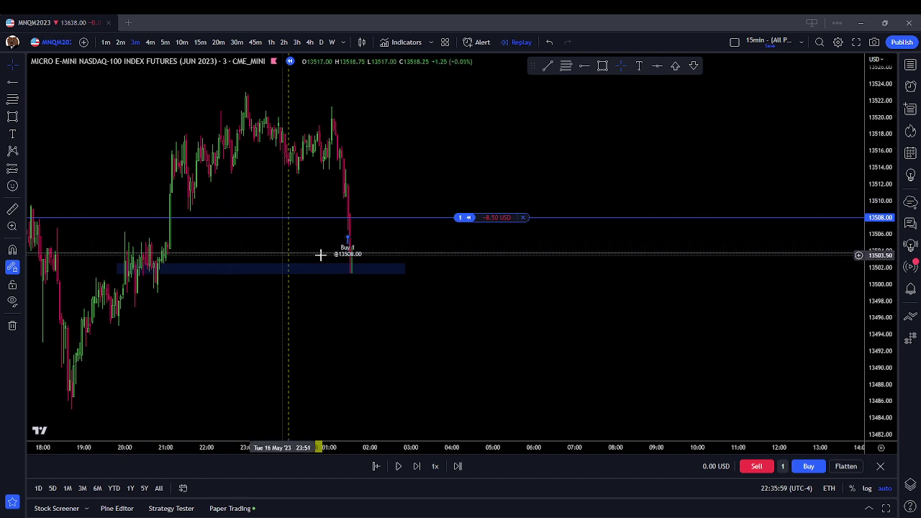
- Change the fill colour of the price zone rectangle to yellow
click(392, 267)
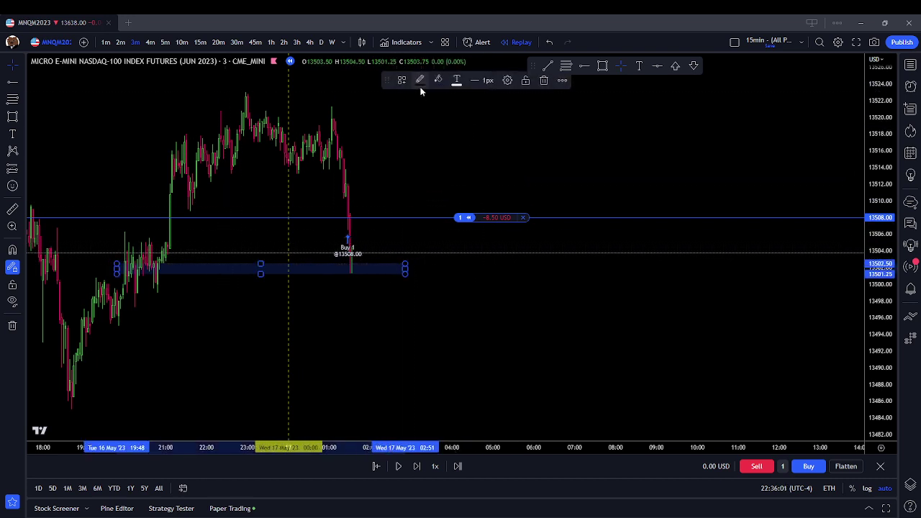
click(437, 80)
click(461, 113)
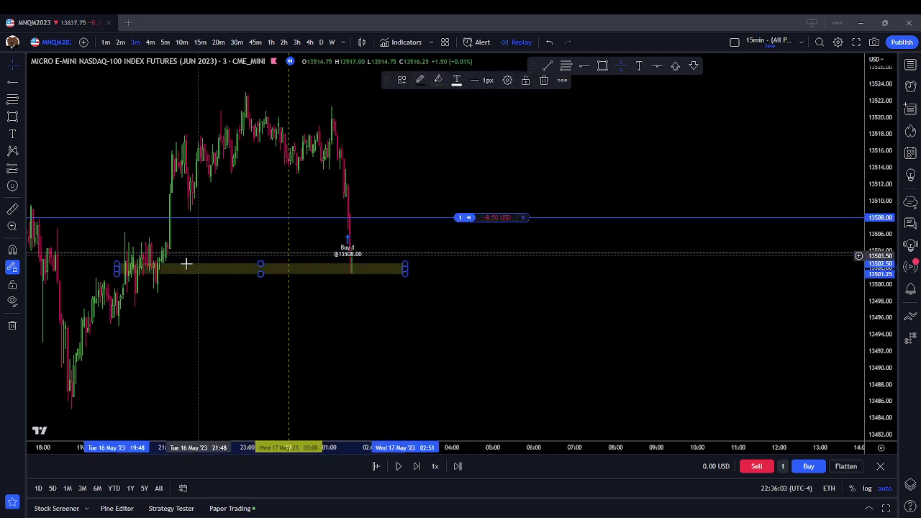
- Deselect the price zone and advance the replay bar by bar to about 01:48, keeping the long position open
click(405, 323)
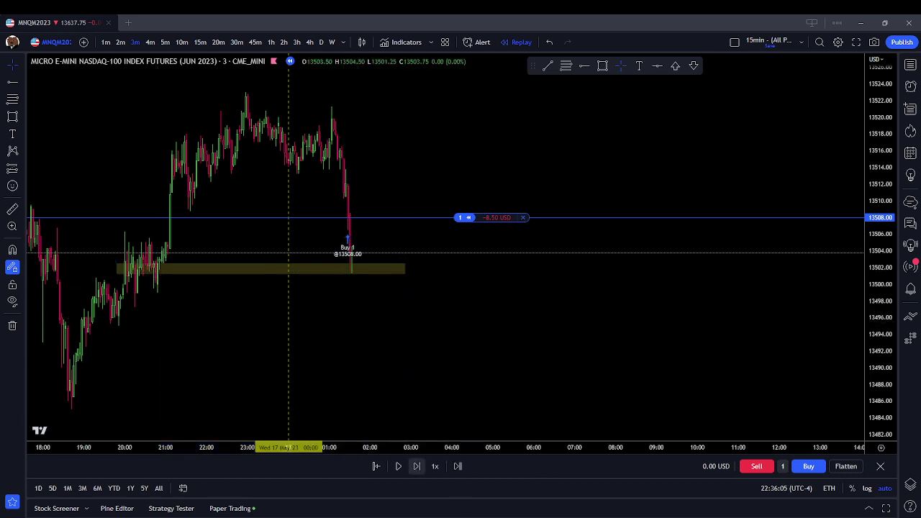
click(421, 467)
click(421, 466)
click(421, 467)
click(421, 467)
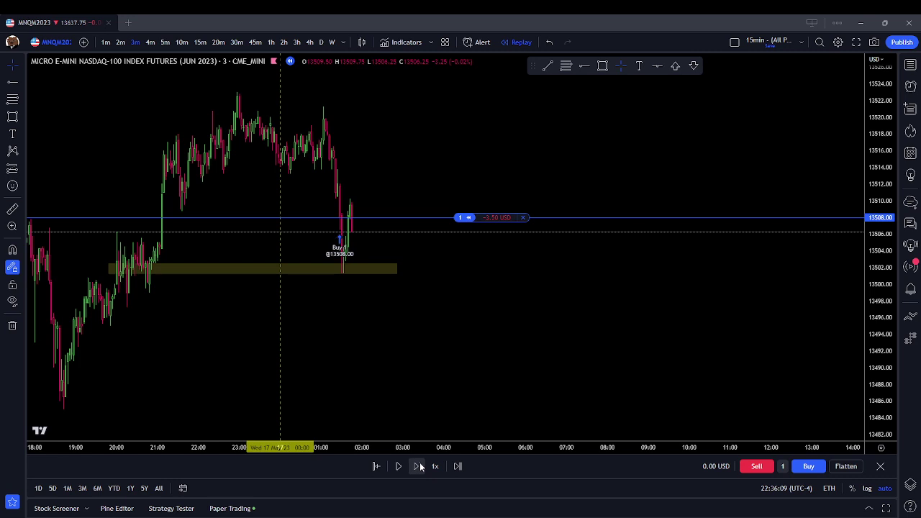
click(421, 467)
click(421, 467)
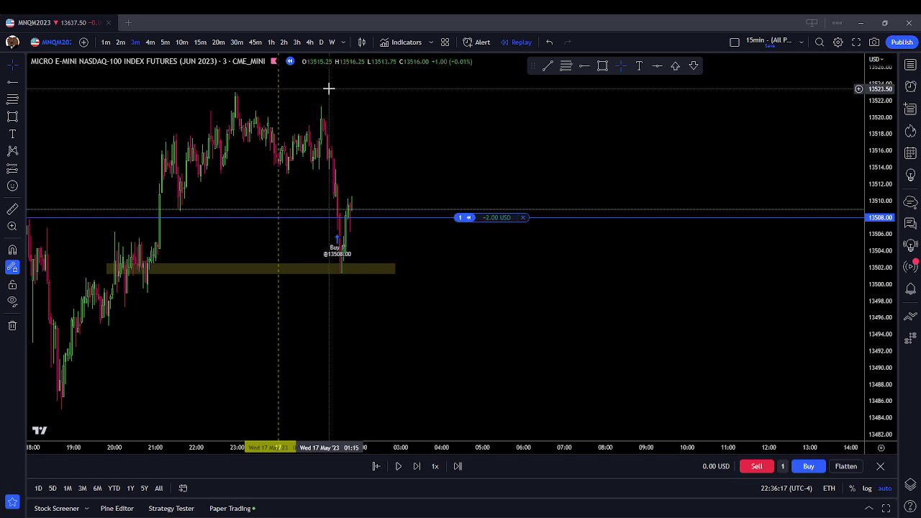
- Advance the replay bar by bar to about 02:06 and close the 1-contract long position opened at 13508.00
click(415, 467)
click(415, 467)
click(415, 467)
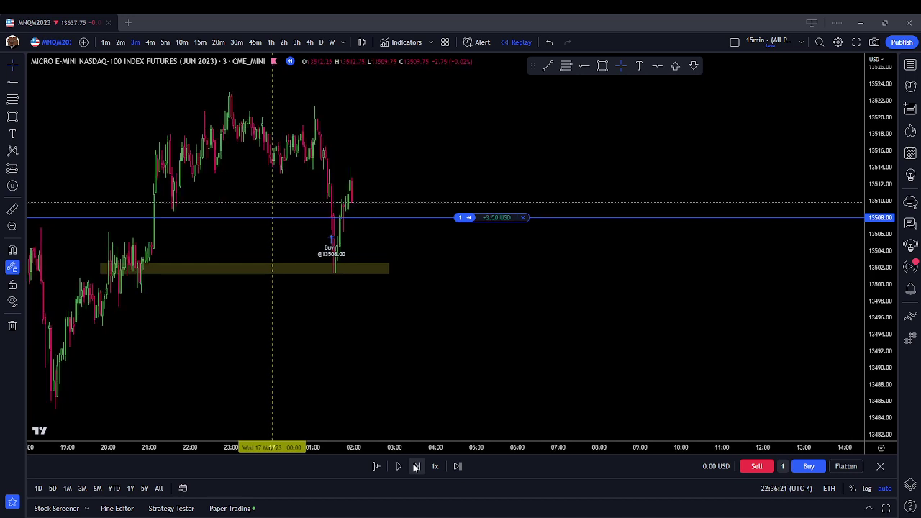
click(415, 466)
click(415, 466)
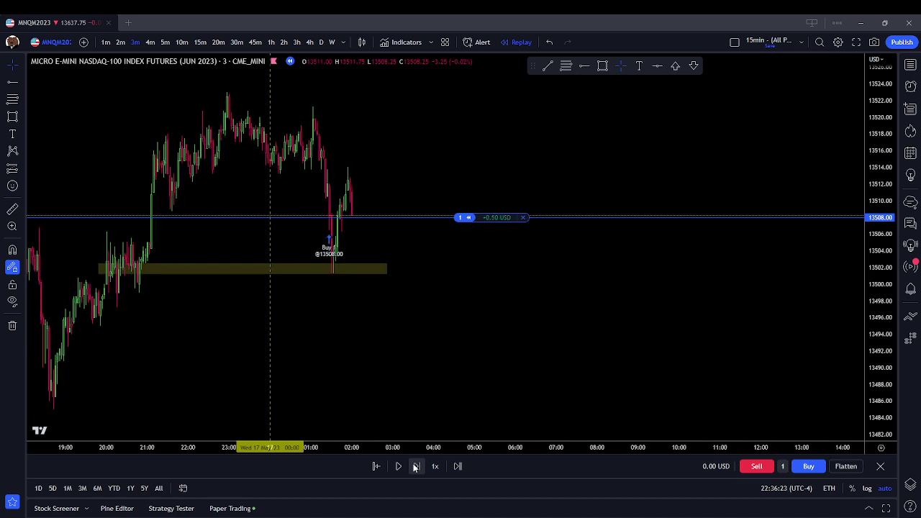
click(415, 467)
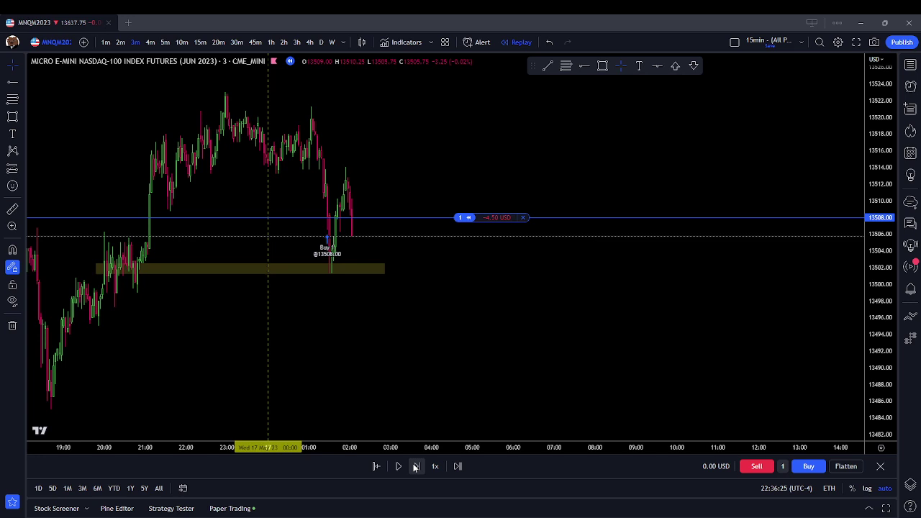
click(415, 467)
click(523, 217)
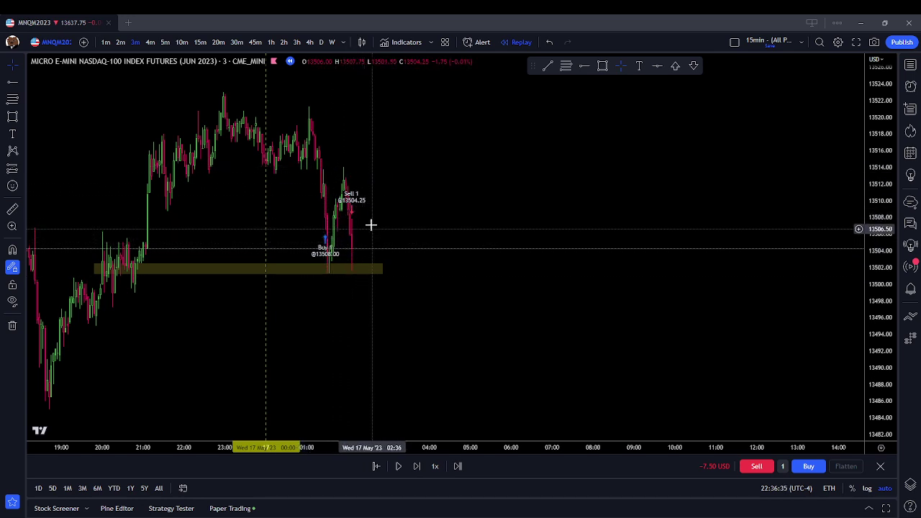
- Advance the replay bar by bar to 02:27 and buy 1 contract at the current replay price
click(418, 468)
click(419, 468)
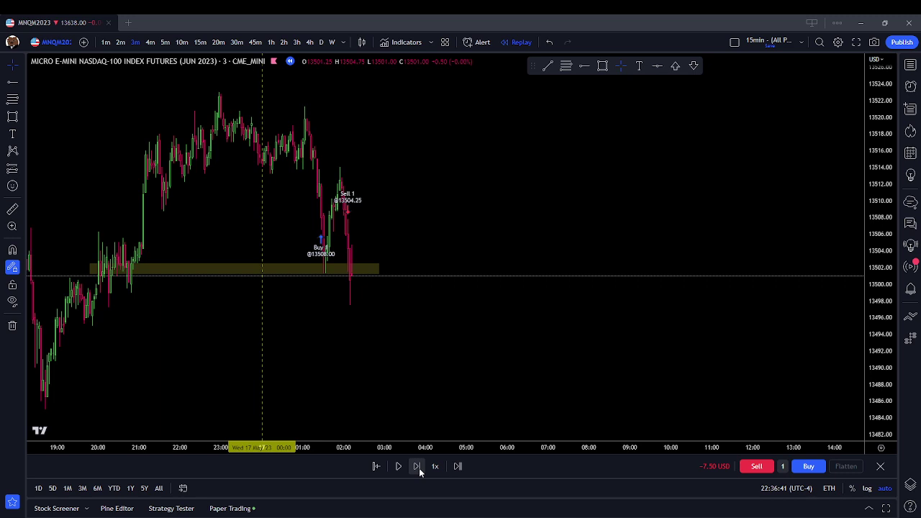
click(418, 468)
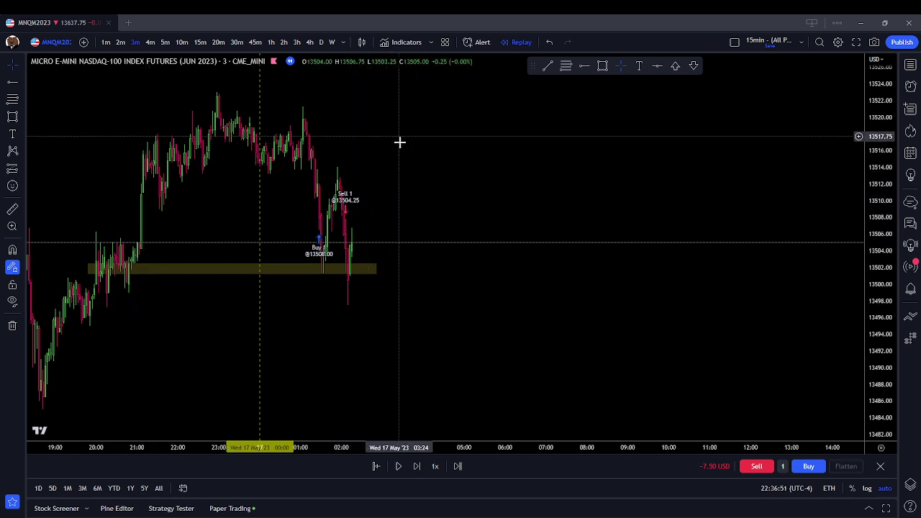
click(417, 466)
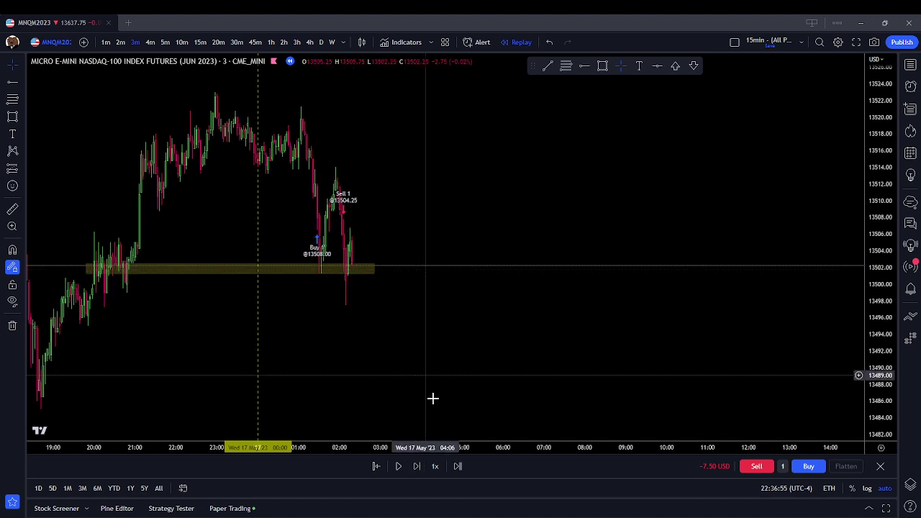
click(418, 466)
click(417, 466)
click(417, 466)
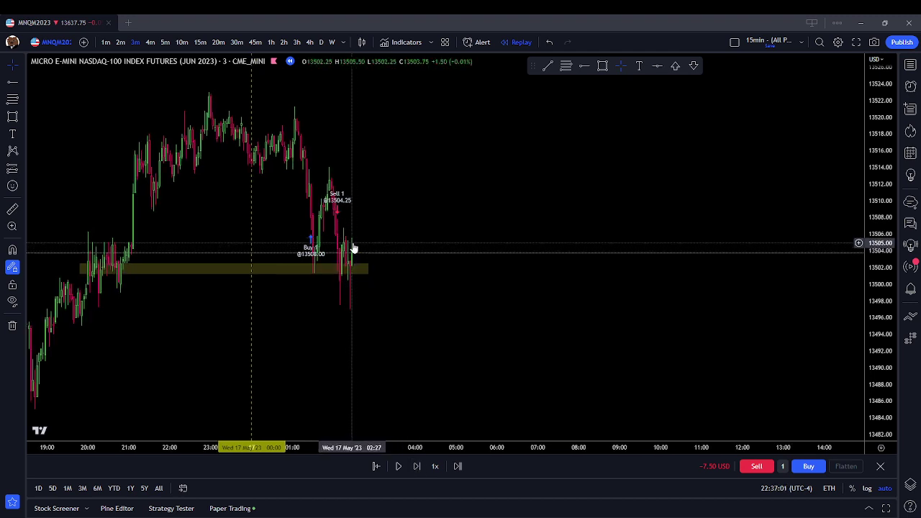
click(805, 468)
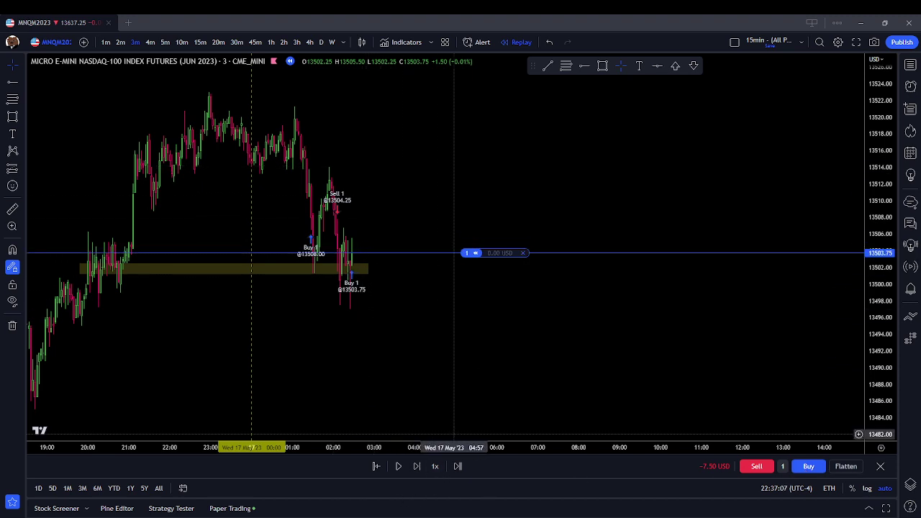
- Advance the replay bar by bar to about 02:57 and close the long position opened at 13503.75
click(420, 467)
click(419, 466)
click(419, 465)
click(420, 465)
click(420, 465)
click(420, 466)
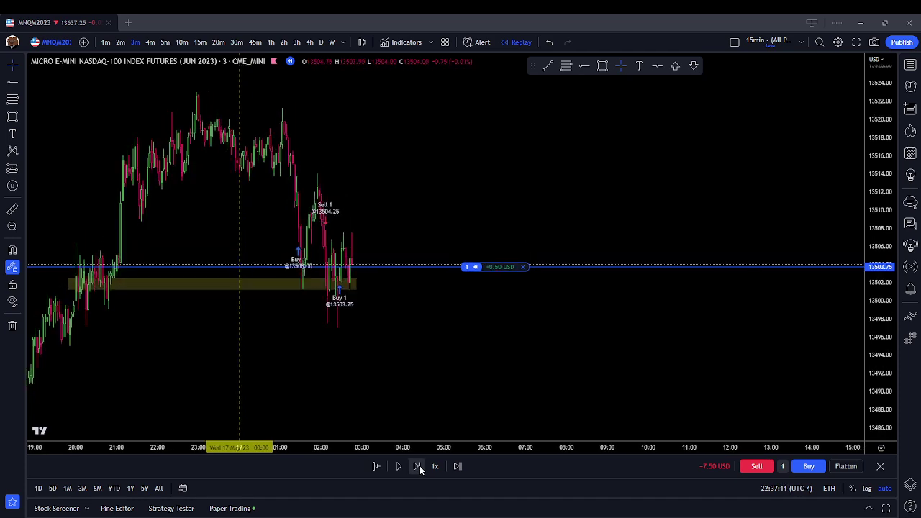
click(419, 465)
click(419, 465)
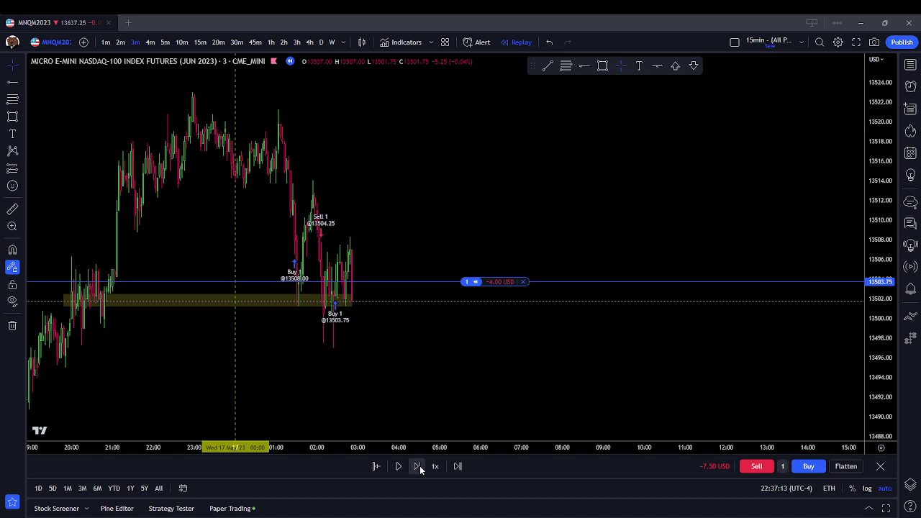
click(419, 466)
click(419, 465)
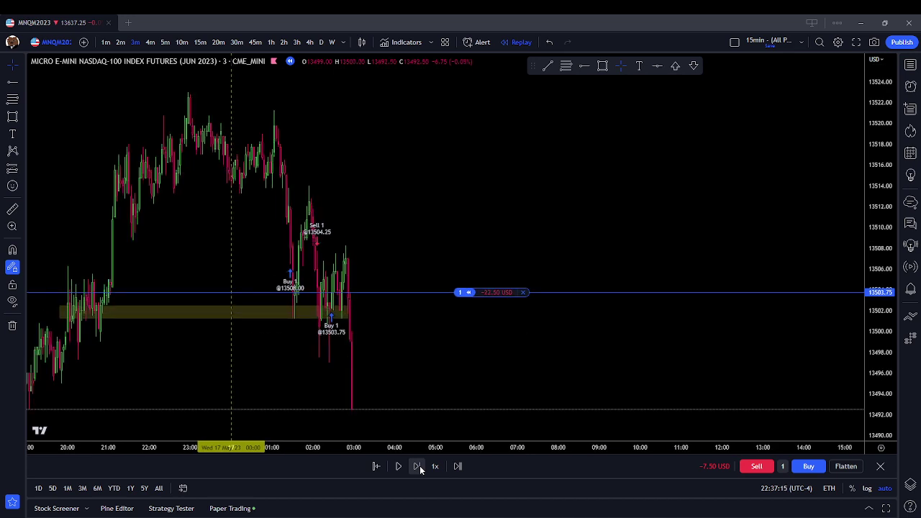
click(522, 292)
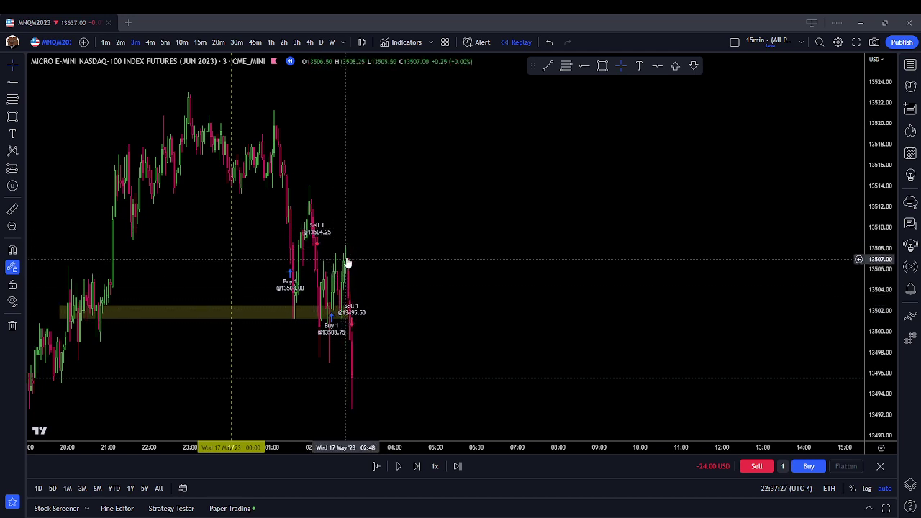
- Draw a second price zone rectangle below the first, from about 13495 to 13494, spanning about 19:20 to 04:30
scroll(374, 238, down, 1)
scroll(389, 264, up, 2)
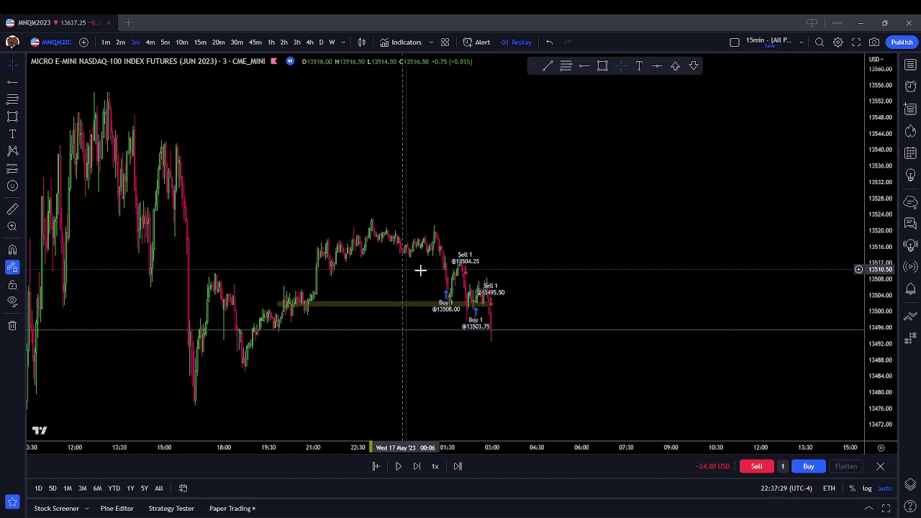
scroll(489, 286, up, 1)
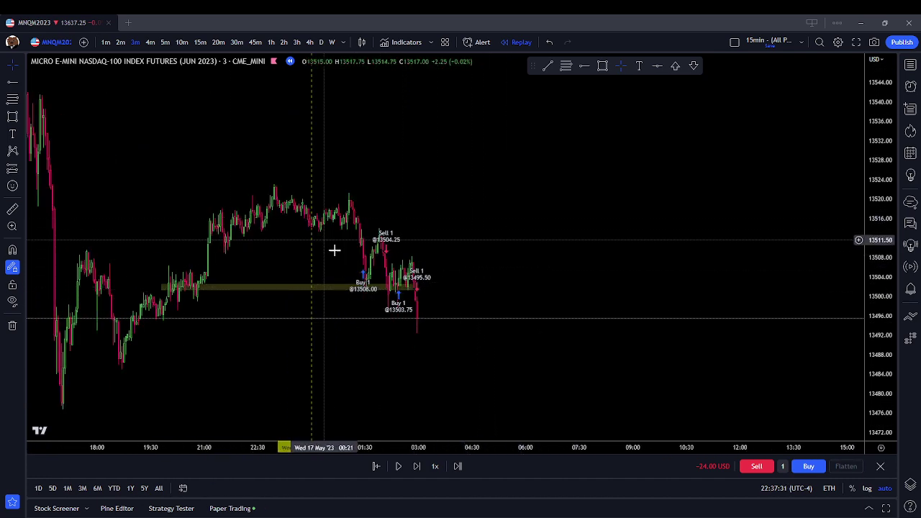
scroll(386, 261, down, 1)
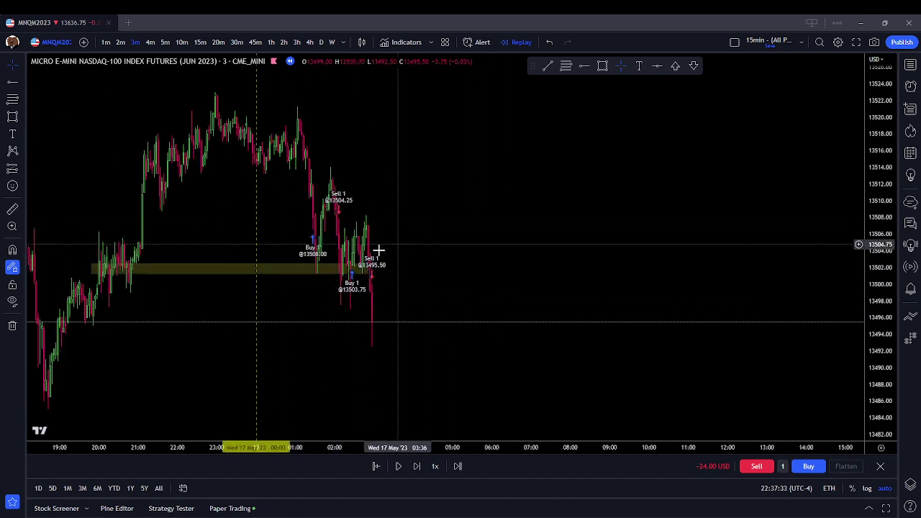
scroll(364, 403, down, 1)
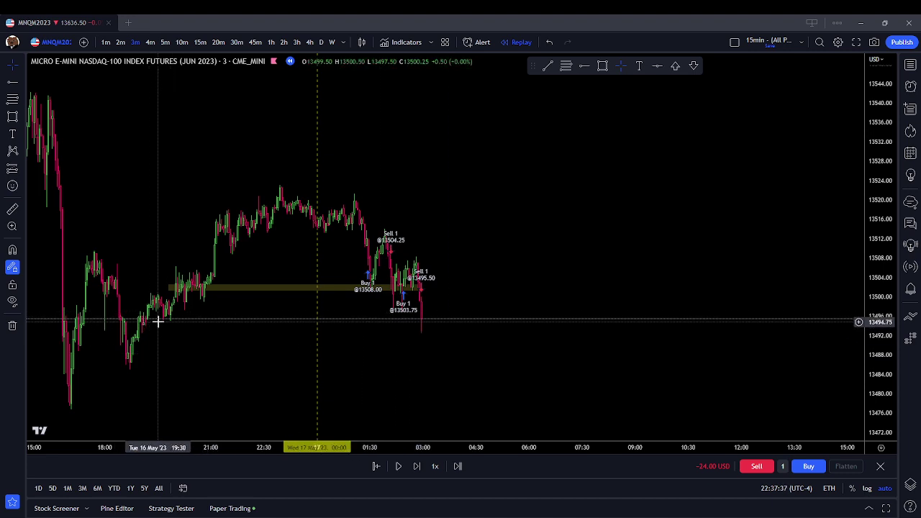
click(602, 65)
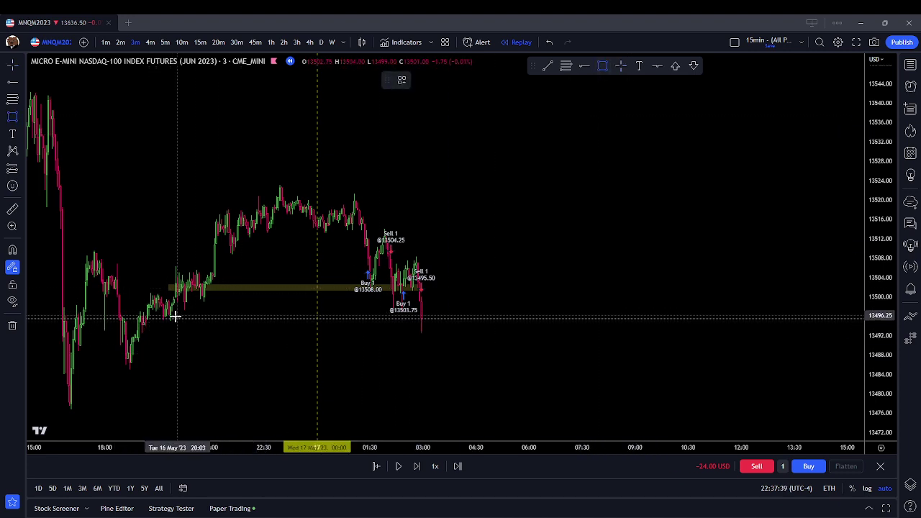
drag(152, 320, 475, 328)
click(477, 312)
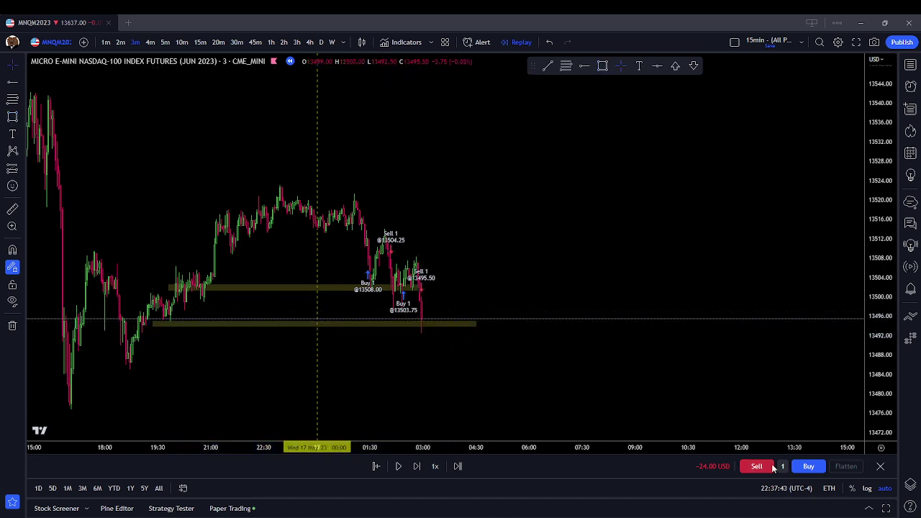
- Buy 1 contract at the current replay price and advance the replay bar by bar to about 03:15
click(807, 467)
click(418, 469)
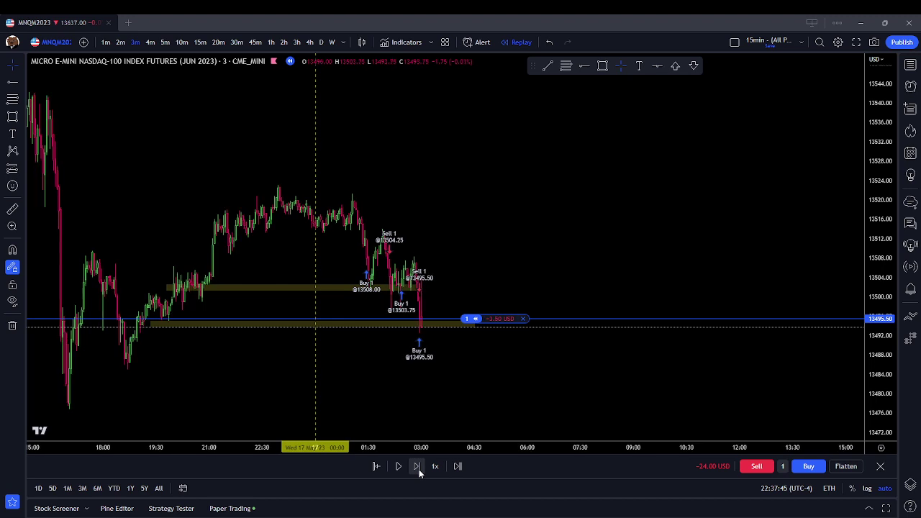
click(418, 469)
click(418, 469)
click(418, 469)
click(418, 469)
click(419, 469)
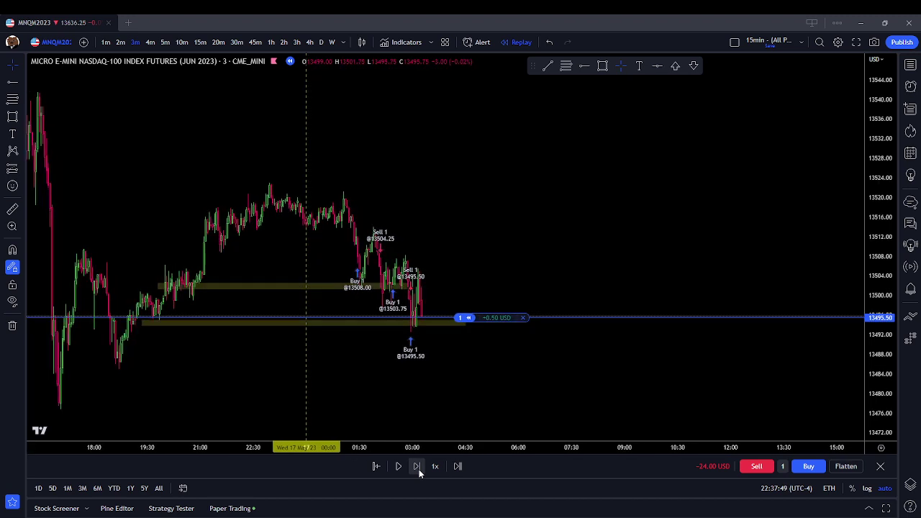
click(418, 469)
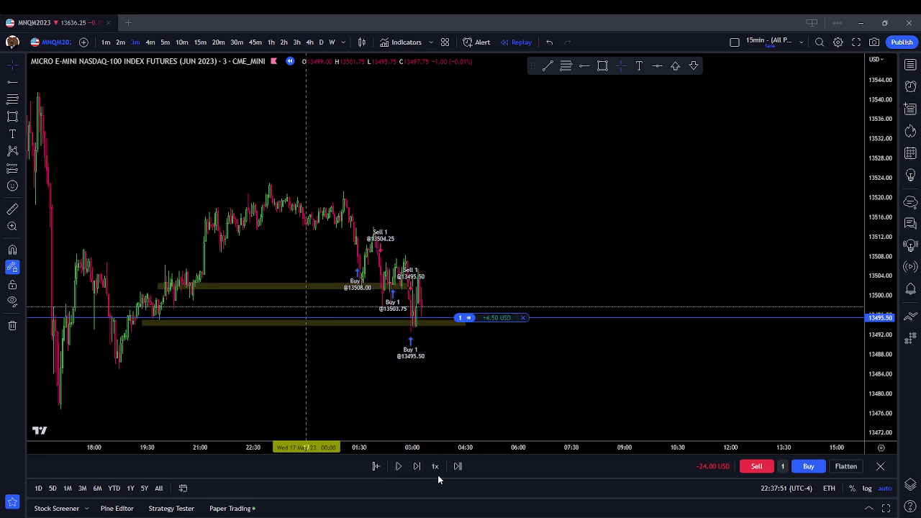
- Advance the replay bar by bar to about 03:24 and close the long position opened at 13495.50
scroll(449, 295, up, 1)
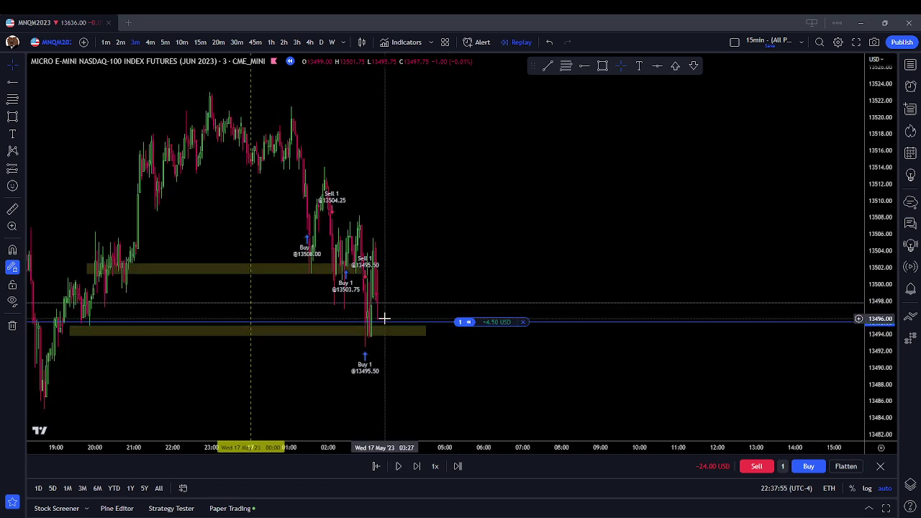
click(416, 467)
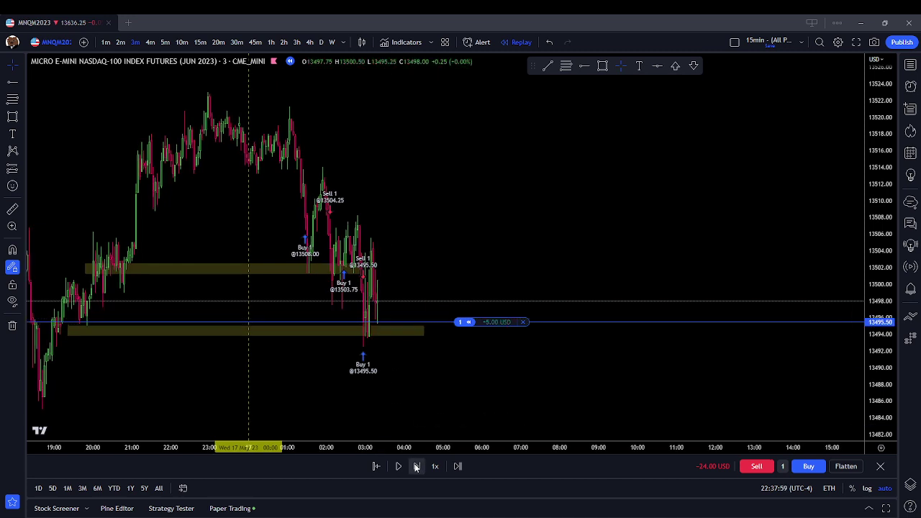
click(416, 467)
click(416, 466)
click(416, 467)
click(524, 291)
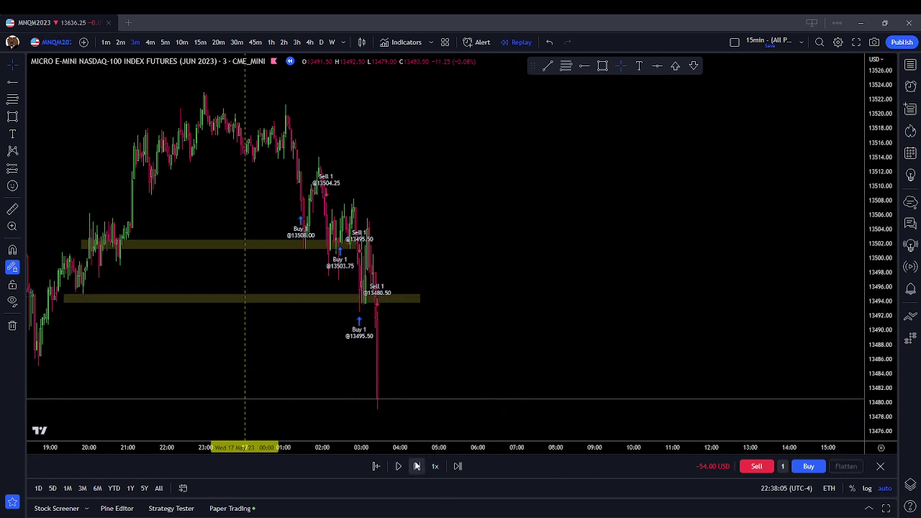
- Move the lower price zone down to about 13484, beneath the earlier swing low, and extend its later end to about 04:45
scroll(393, 372, down, 1)
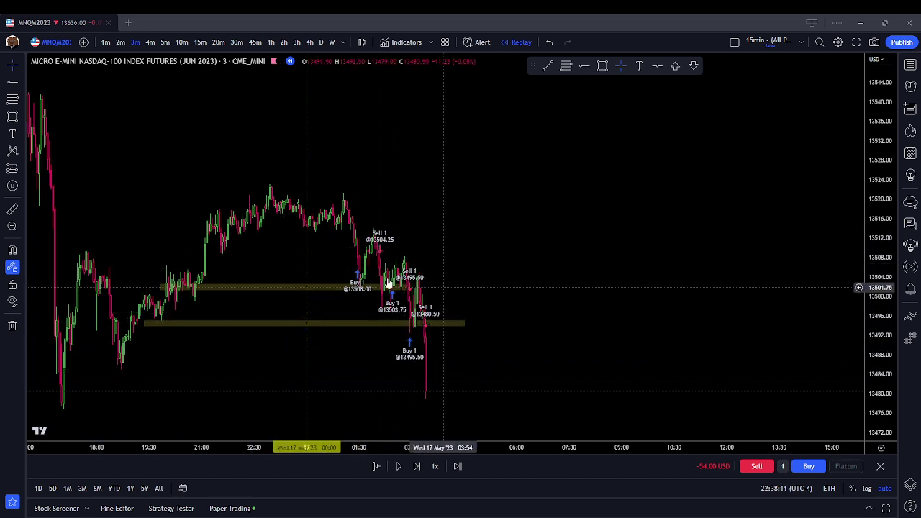
drag(425, 295, 469, 294)
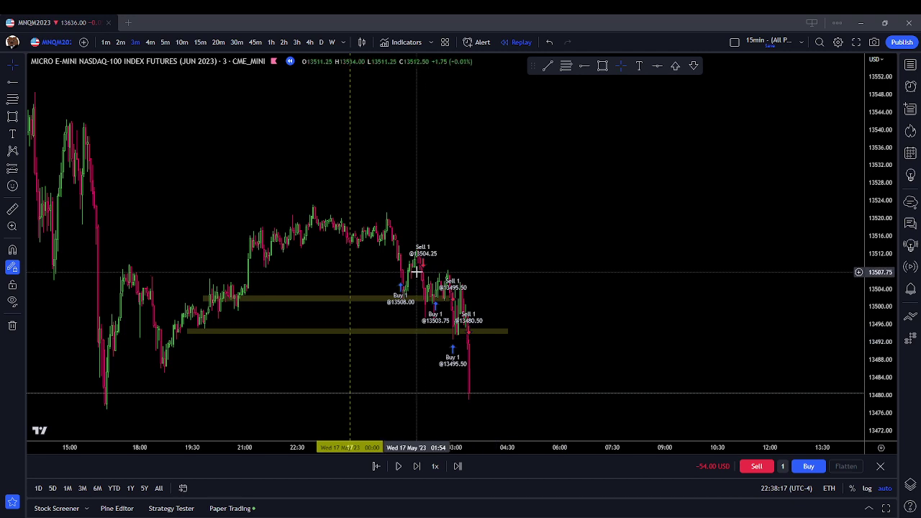
scroll(431, 288, up, 3)
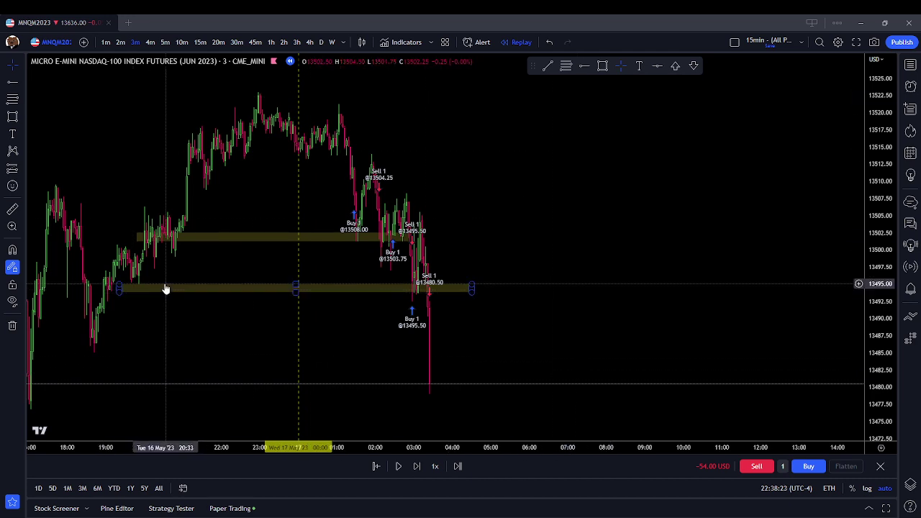
drag(162, 289, 95, 358)
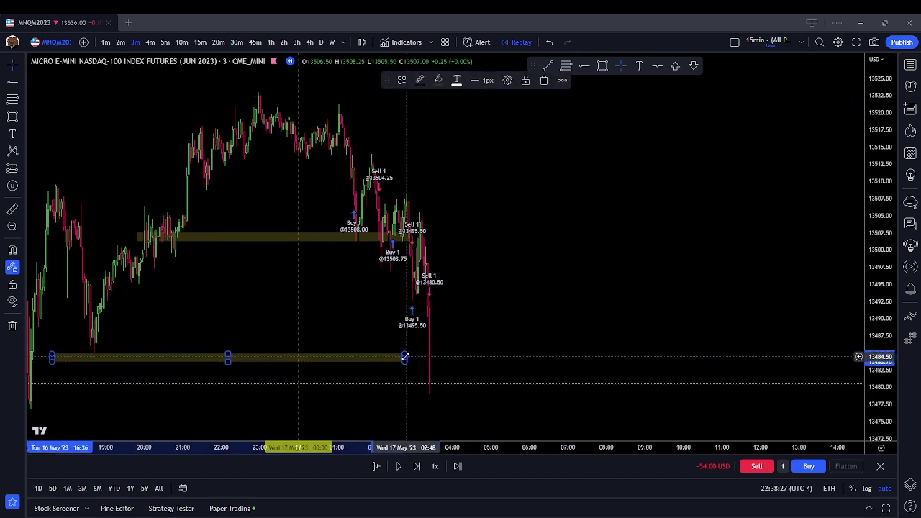
drag(404, 358, 481, 357)
- Move the upper price zone down to 13476.75–13475.50, extend its later end to about 06:00, and advance the replay one bar
drag(529, 331, 568, 269)
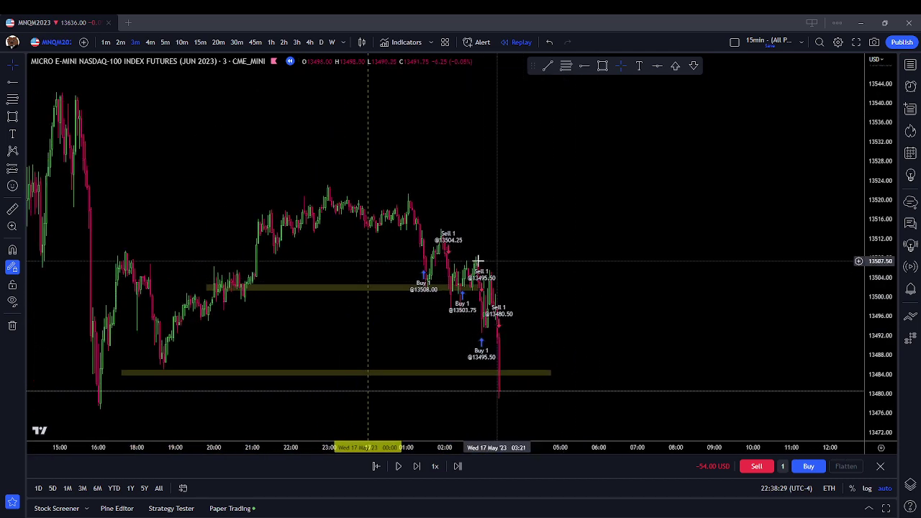
mouse_move(396, 294)
mouse_down()
mouse_move(382, 331)
mouse_move(310, 422)
mouse_move(255, 417)
mouse_up()
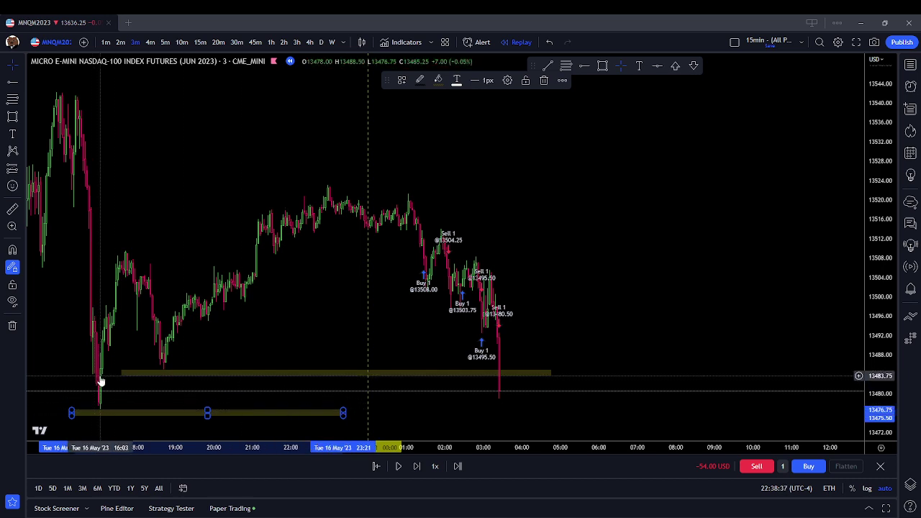
drag(344, 413, 598, 406)
click(418, 467)
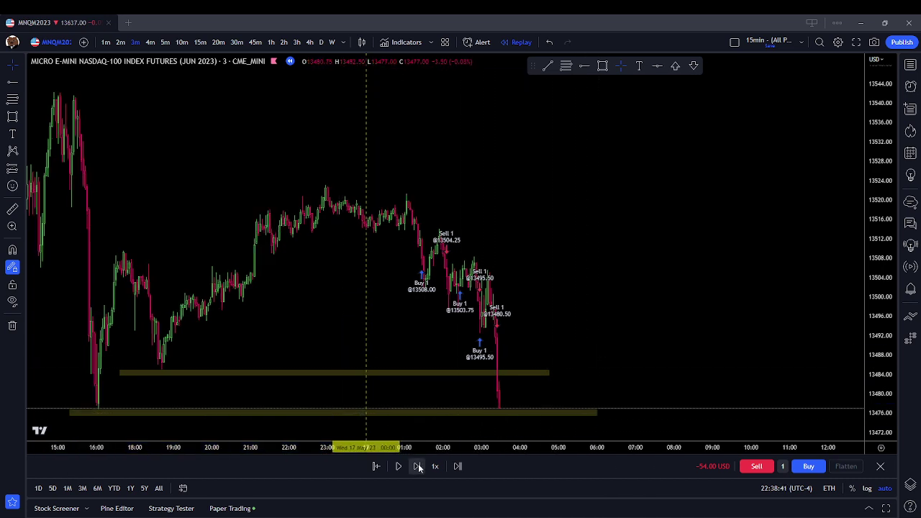
- Advance the replay bar by bar to about 03:36 and buy 1 contract at 13482.25
click(418, 467)
click(418, 467)
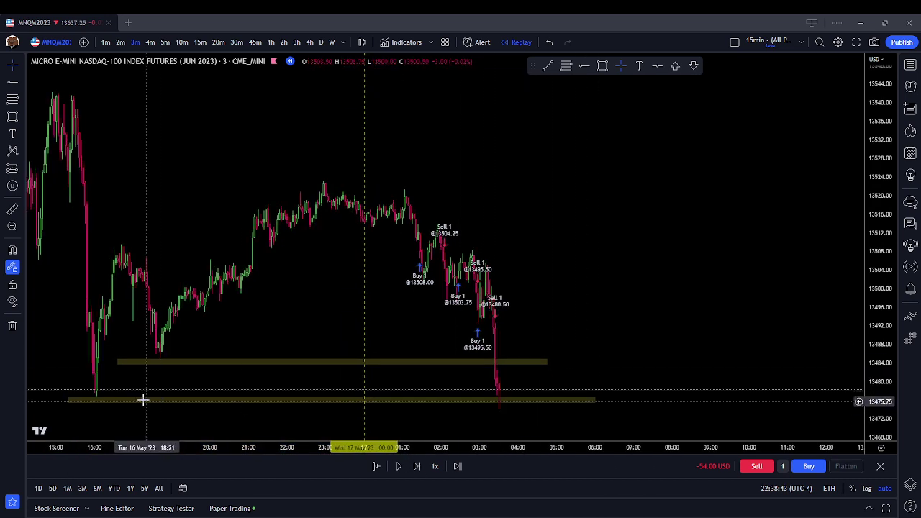
click(416, 472)
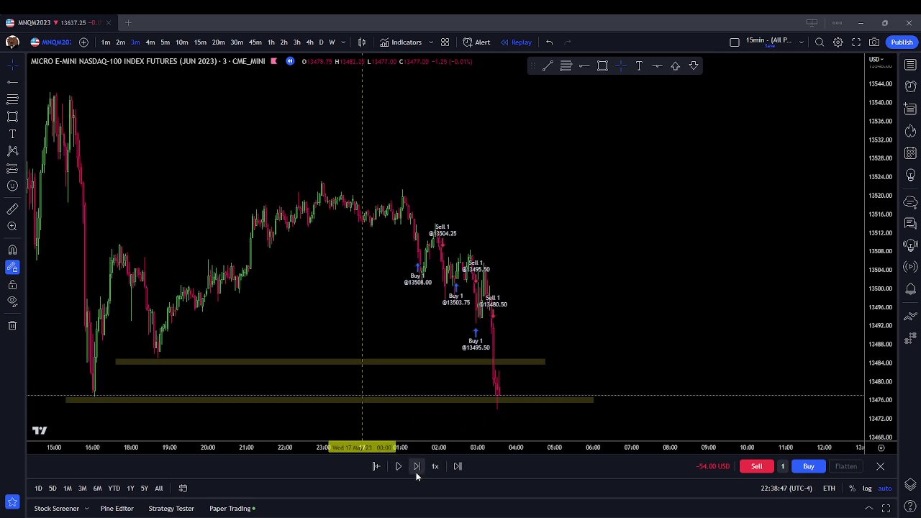
click(416, 472)
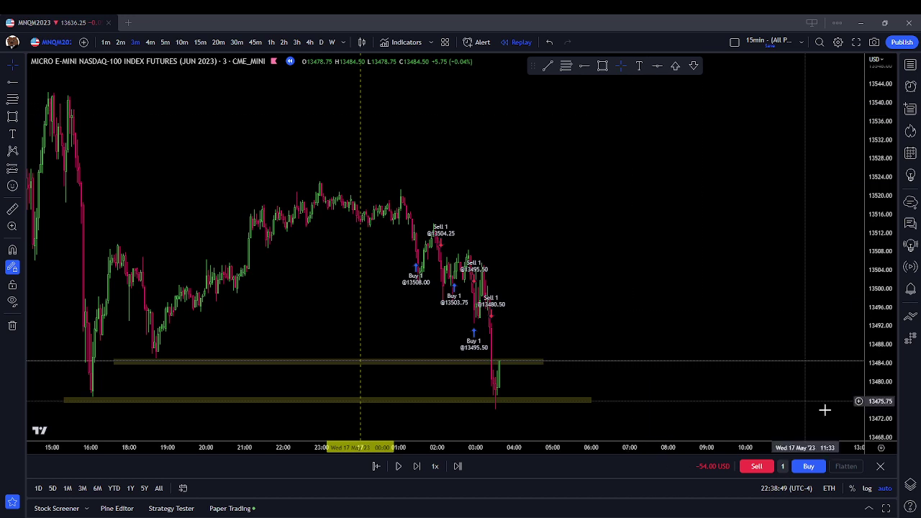
click(809, 469)
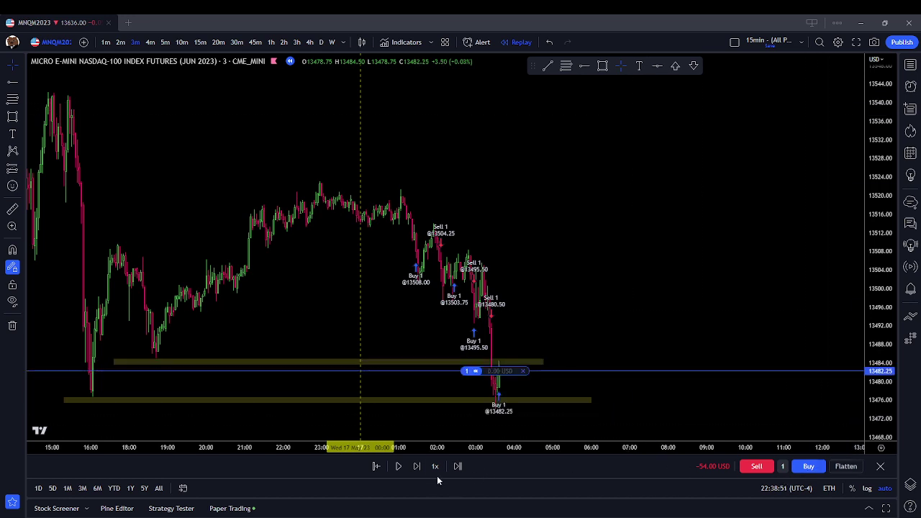
- Advance the replay bar by bar to about 04:09, keeping the long position from 13482.25 open
click(416, 467)
click(415, 468)
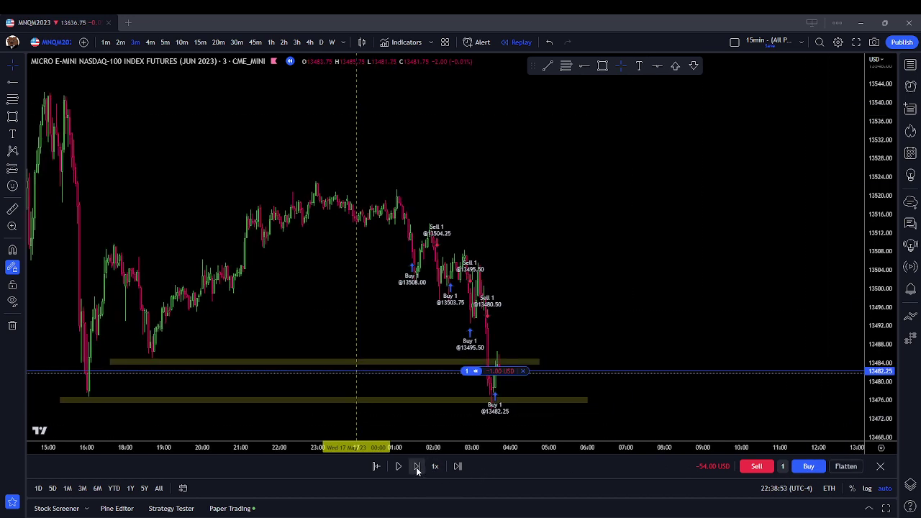
click(416, 468)
click(417, 466)
scroll(522, 259, up, 3)
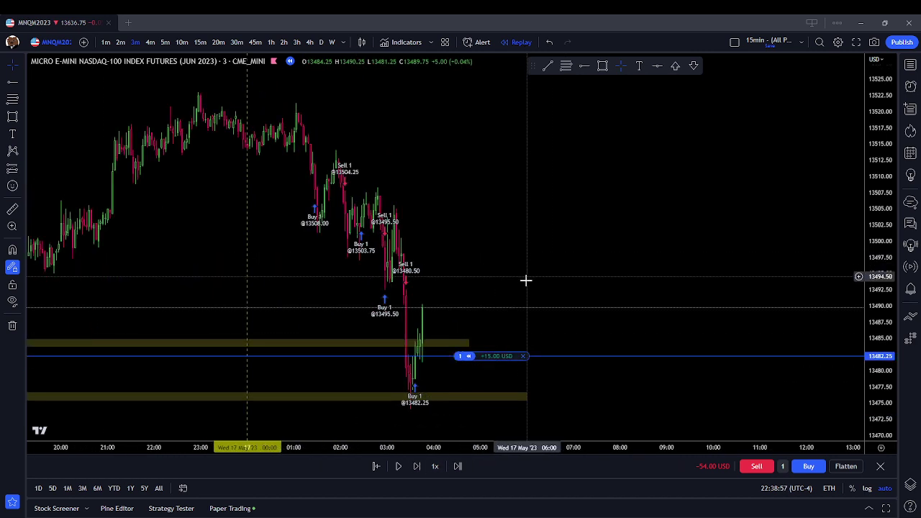
click(416, 466)
click(416, 466)
click(417, 466)
click(418, 466)
click(418, 466)
click(418, 466)
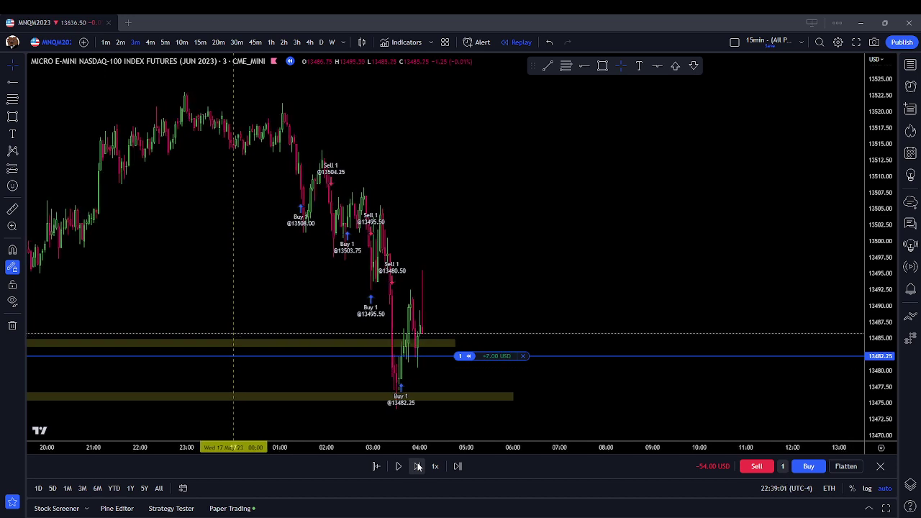
click(418, 466)
click(418, 466)
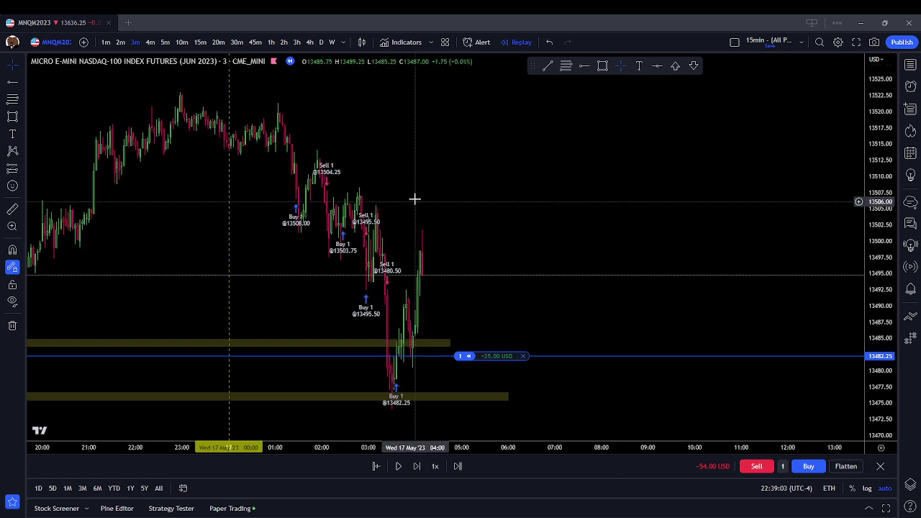
- Delete both yellow price zones, the one near 13484 and the one near 13476
click(424, 342)
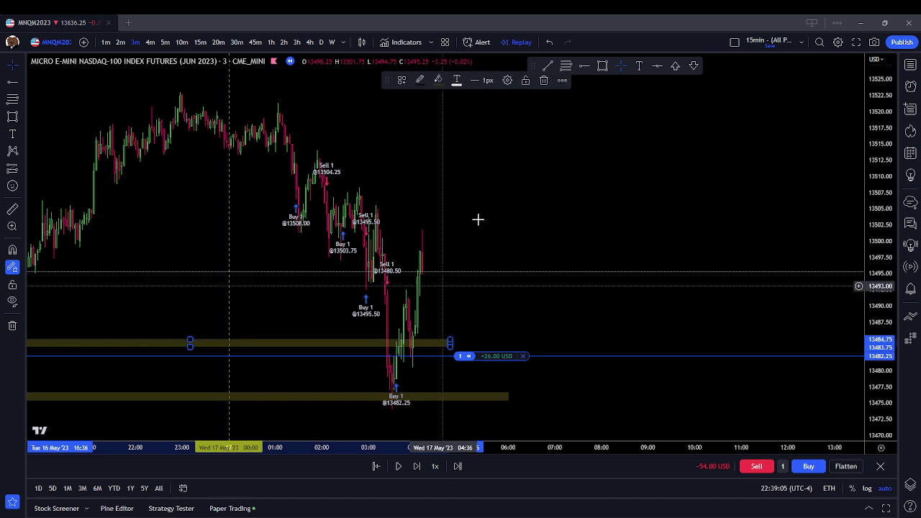
click(544, 81)
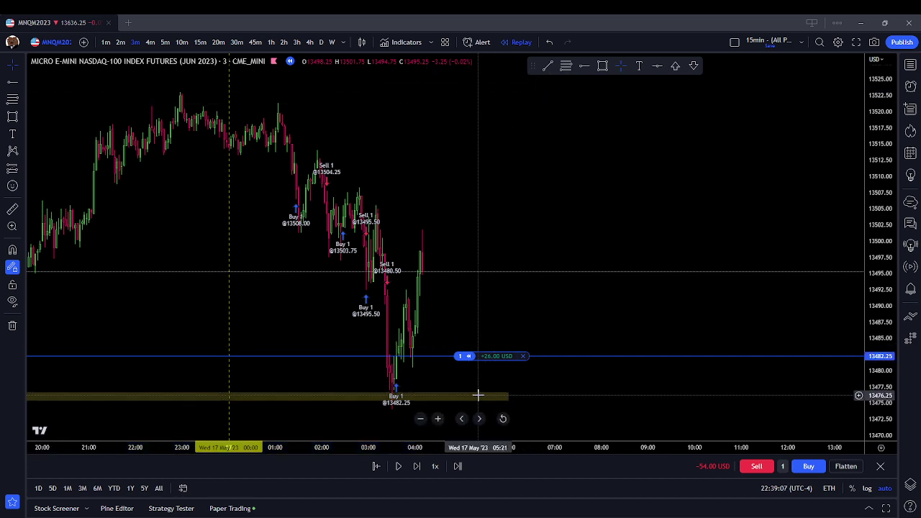
click(505, 396)
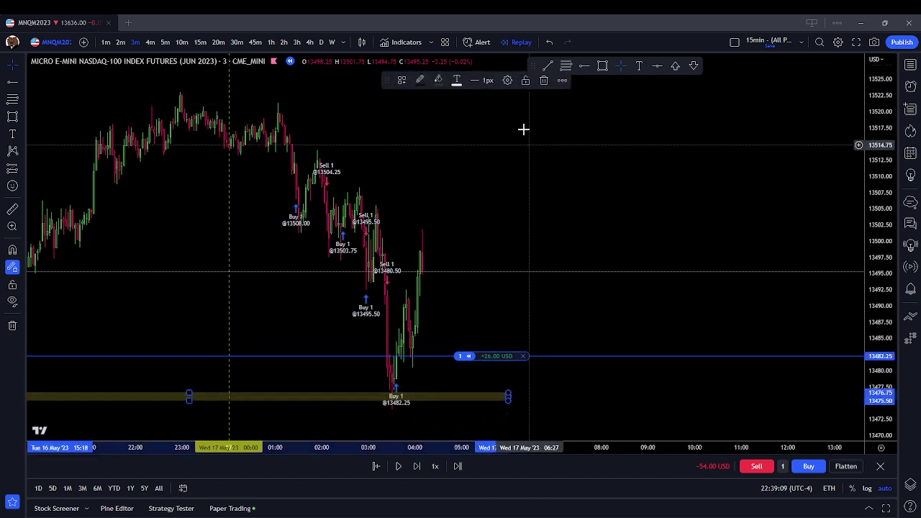
click(544, 81)
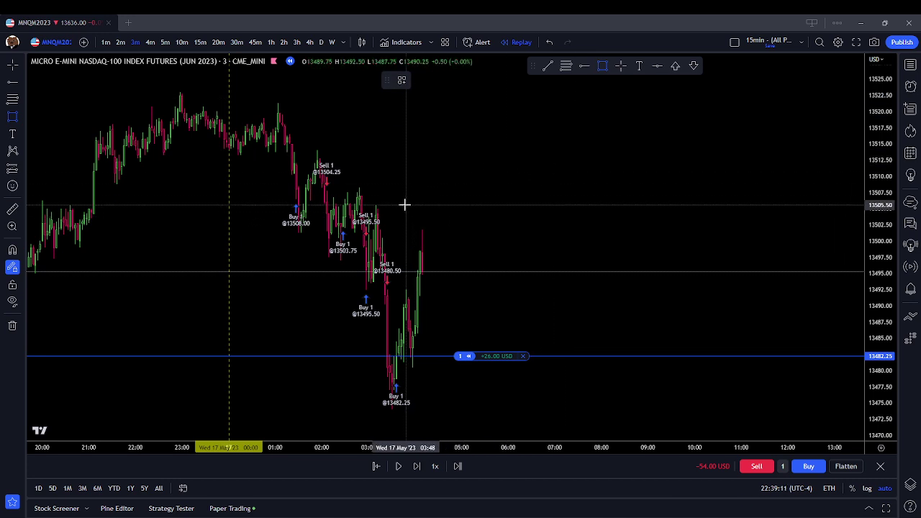
- Draw a thin rectangle at 13506.00 from 02:21 to about 09:21 and a wider zone above it from 02:15, topping out at 13510.50
drag(338, 203, 664, 202)
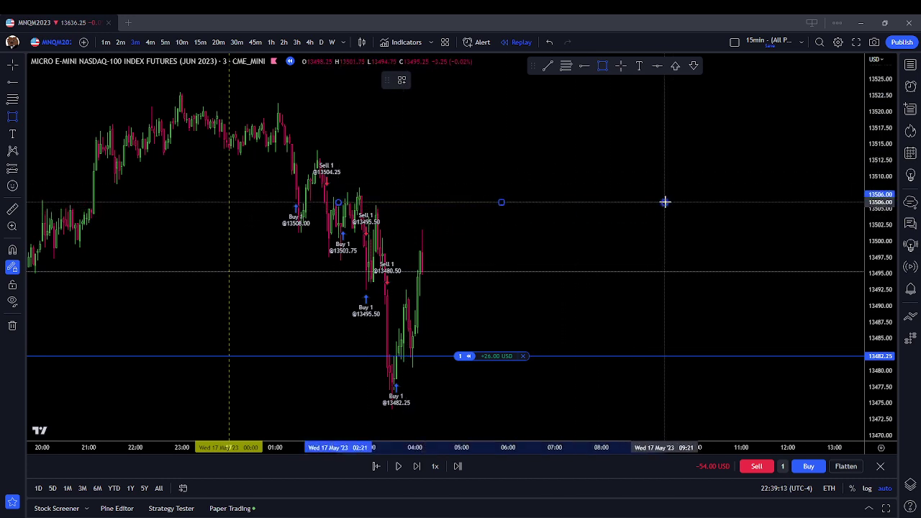
drag(338, 202, 333, 188)
mouse_move(665, 202)
mouse_down()
mouse_move(659, 171)
mouse_move(680, 175)
mouse_move(680, 185)
mouse_up()
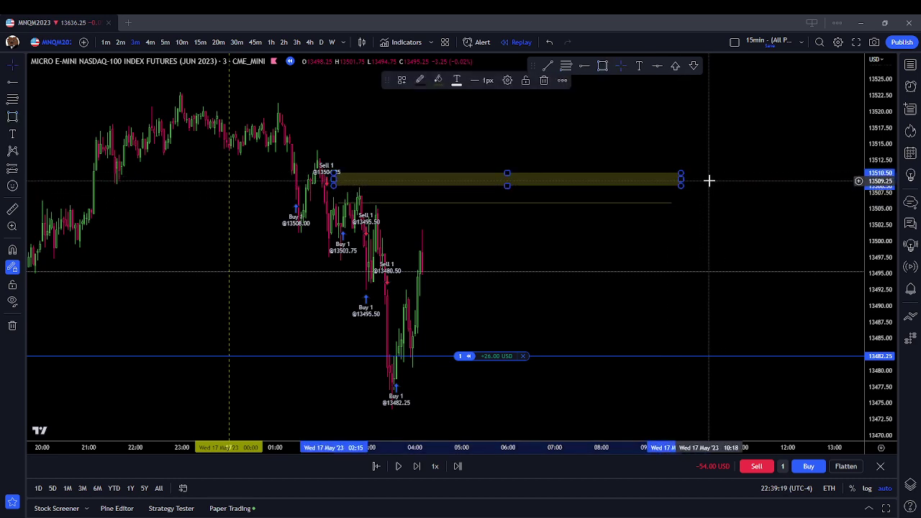
click(707, 148)
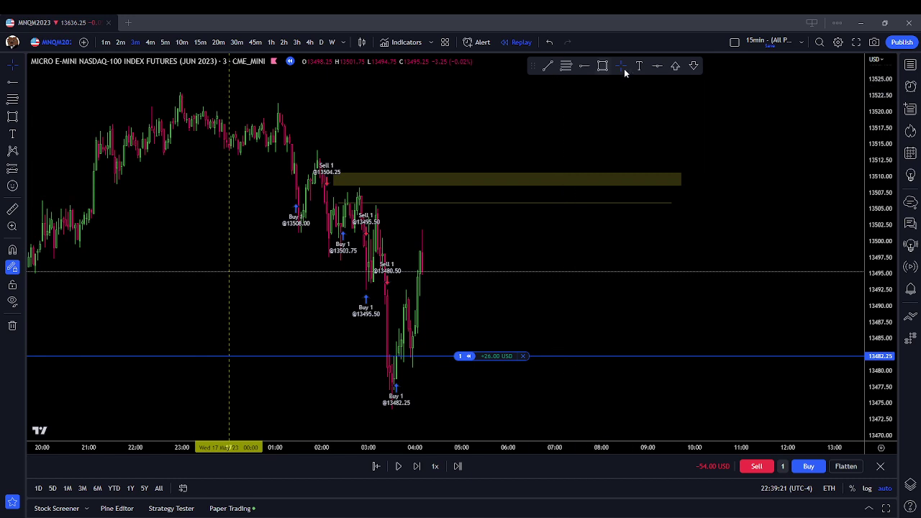
- Draw horizontal rays from the three recent swing highs at 13508.25, 13514.00 and 13505.75
click(584, 65)
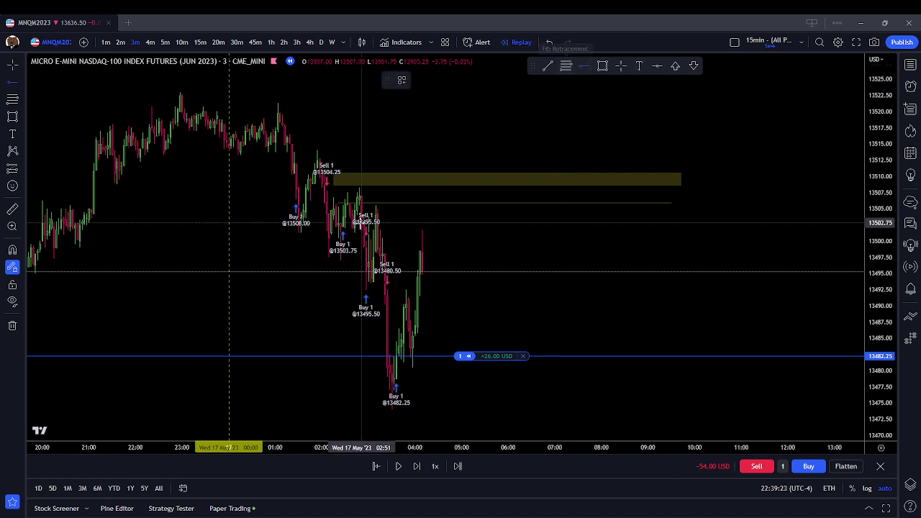
click(359, 188)
drag(358, 188, 314, 150)
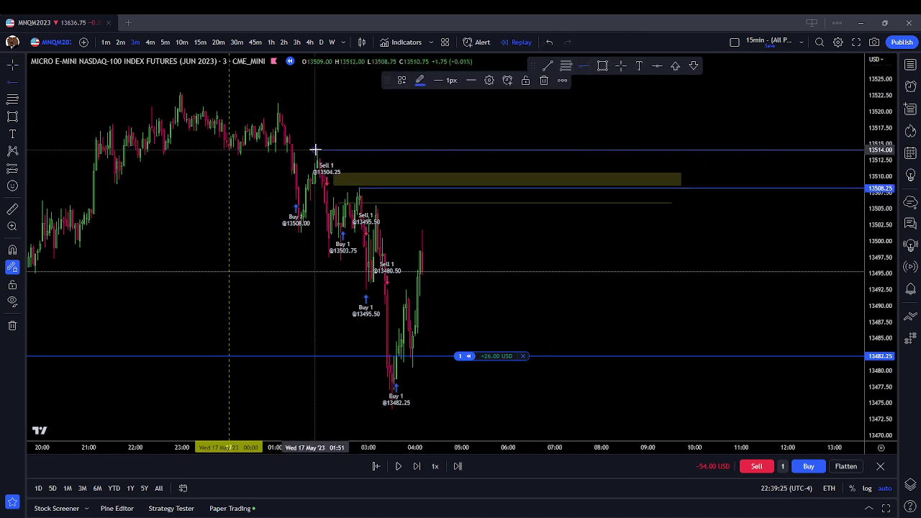
click(379, 203)
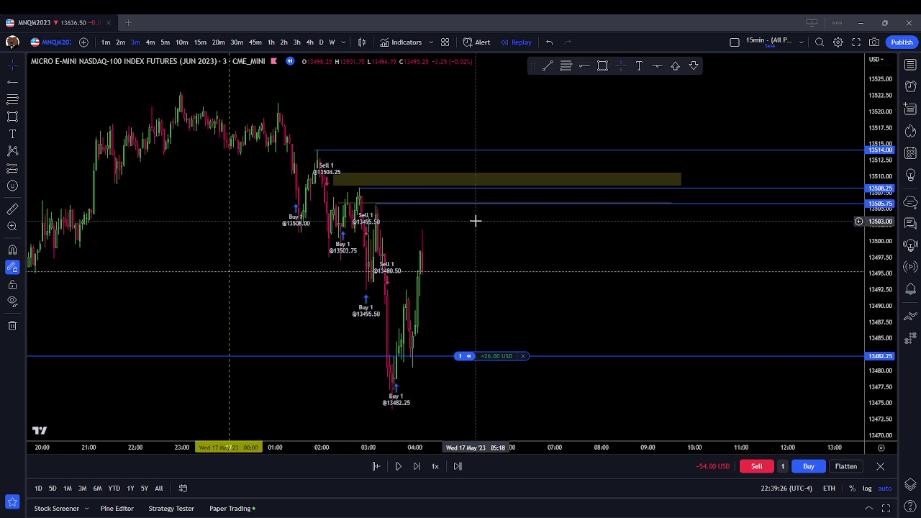
- Delete the wide yellow zone between the 13514.00 and 13508.25 rays
click(440, 177)
click(540, 82)
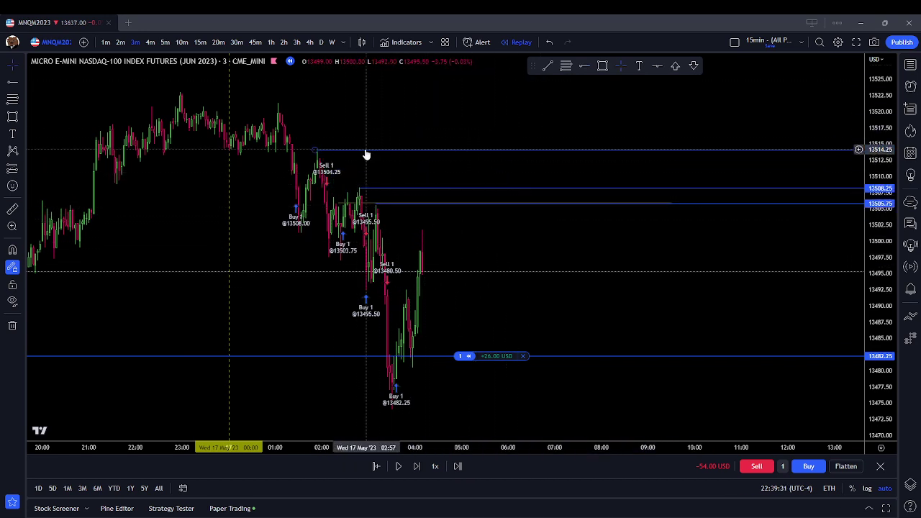
- Advance the replay bar by bar to about 04:21 and close the long position at 13509.00
click(417, 466)
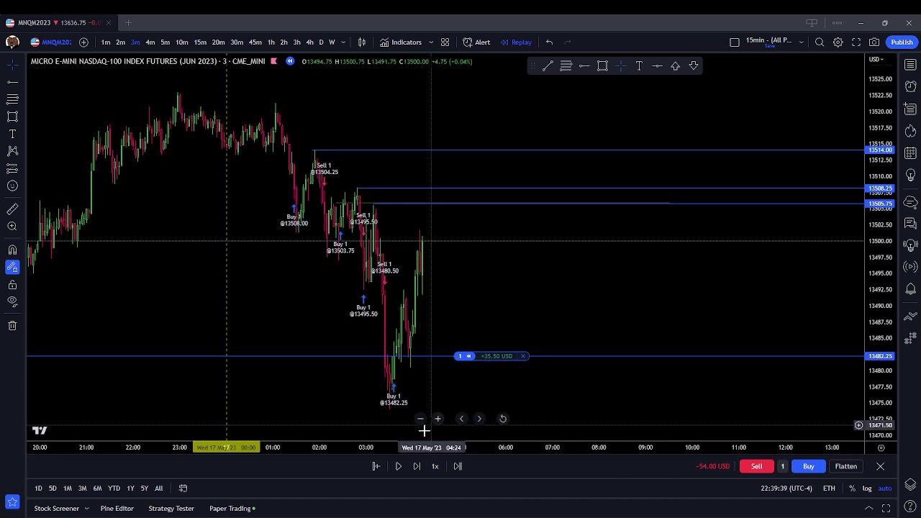
click(419, 465)
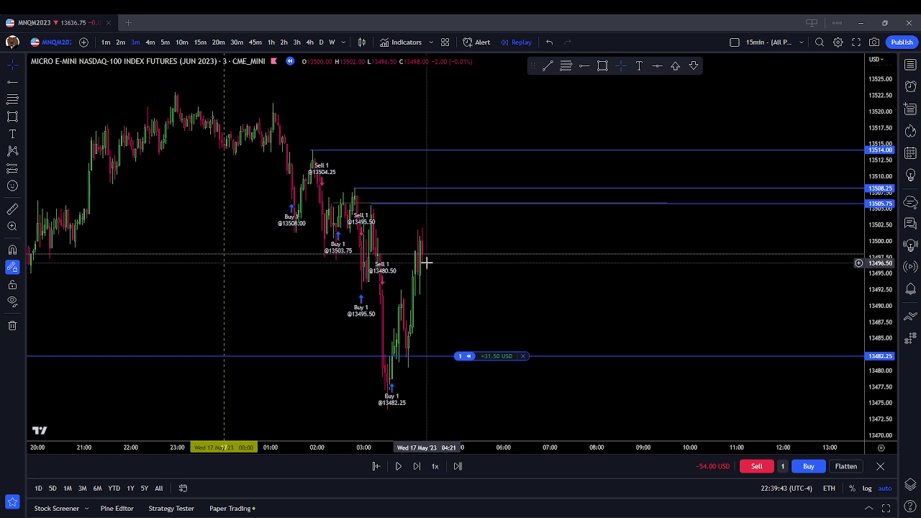
click(417, 466)
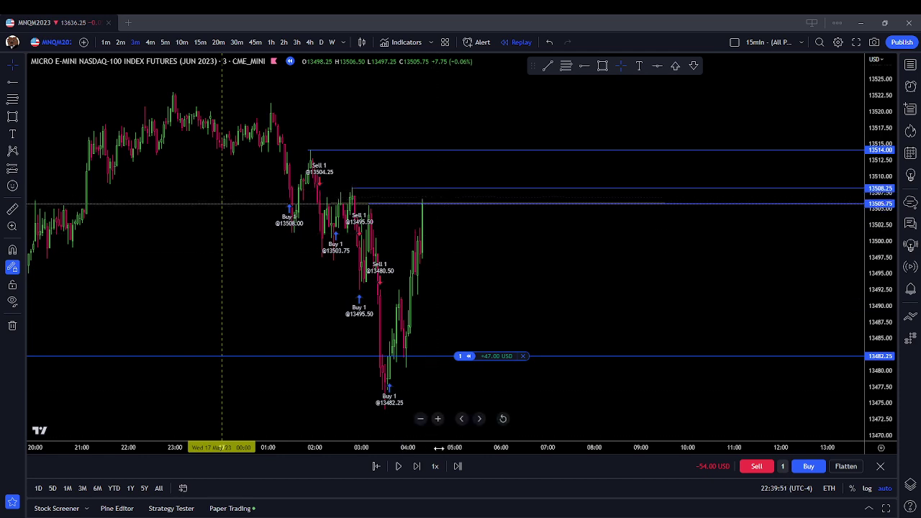
click(415, 466)
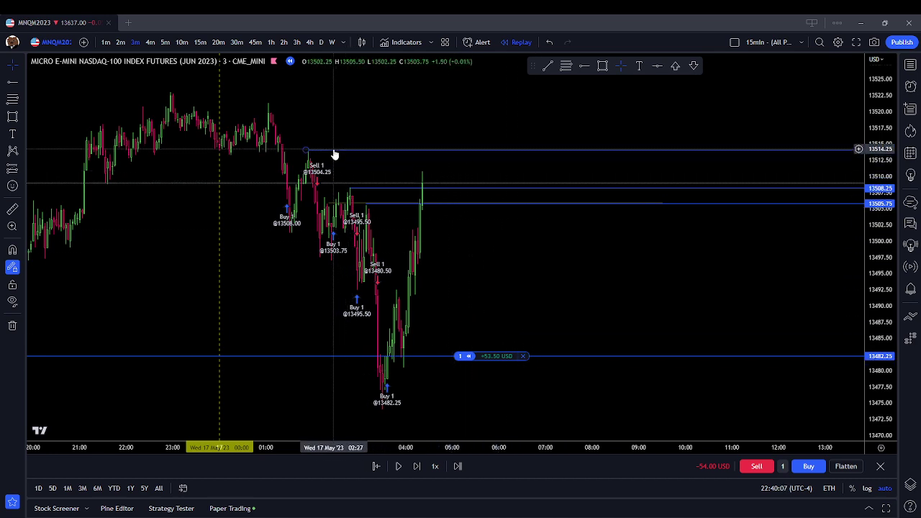
mouse_move(504, 438)
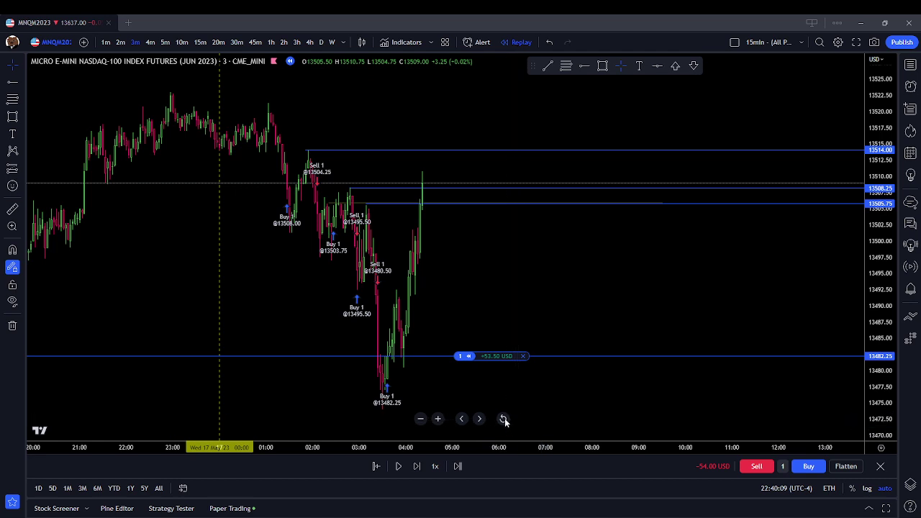
click(524, 356)
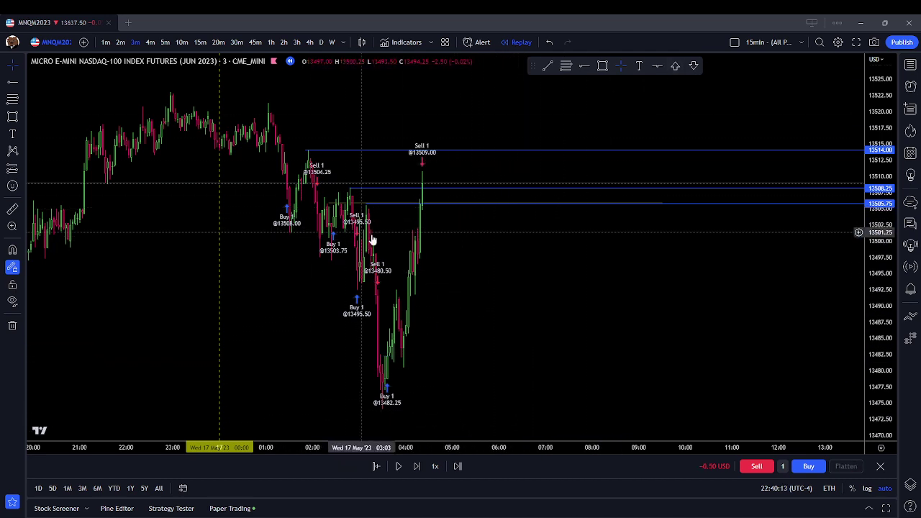
- Remove all drawings from the chart and advance the replay bar by bar to about 04:30
right_click(488, 271)
click(534, 450)
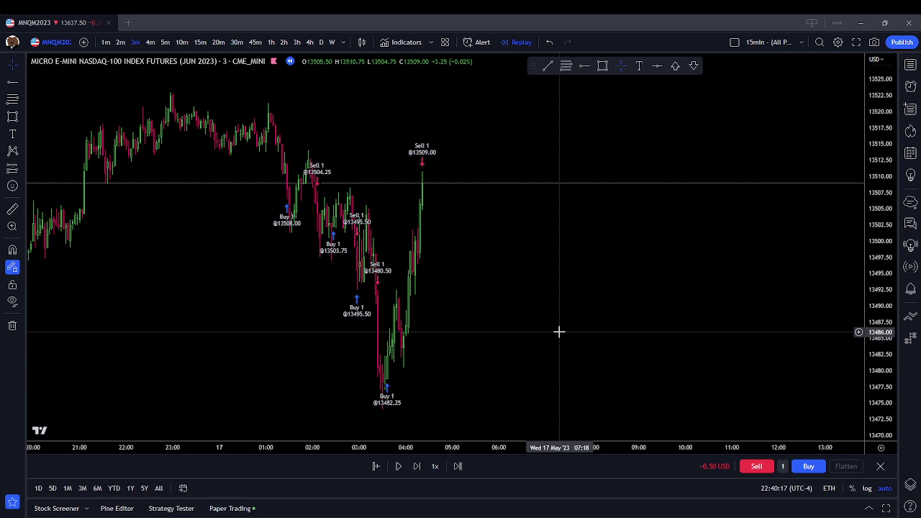
click(416, 467)
click(416, 467)
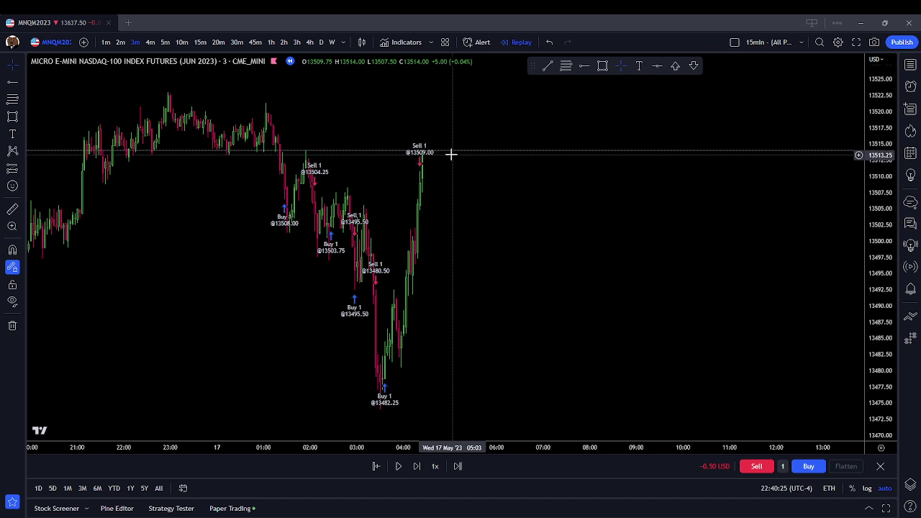
scroll(461, 154, down, 1)
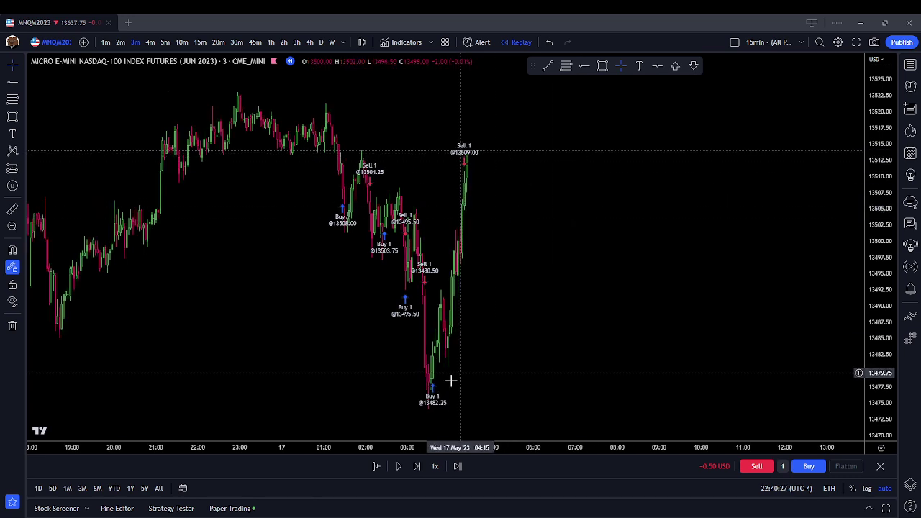
click(416, 466)
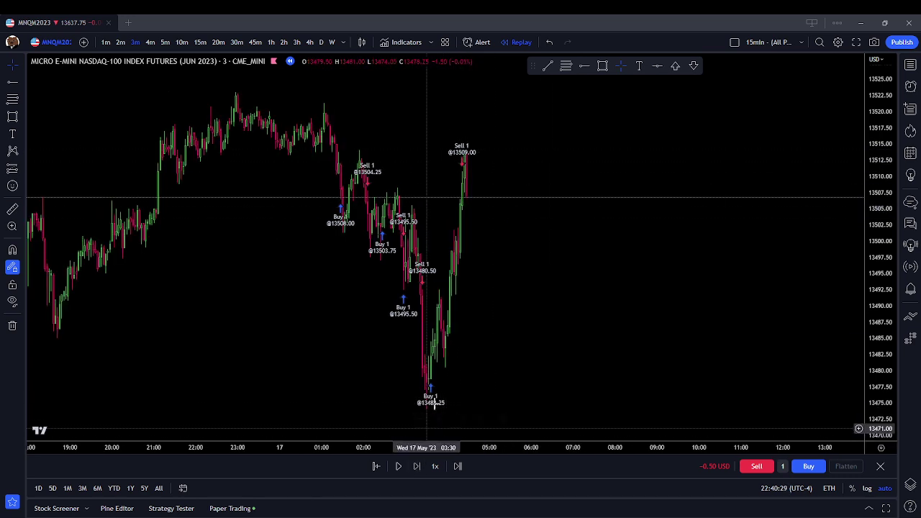
scroll(432, 403, up, 1)
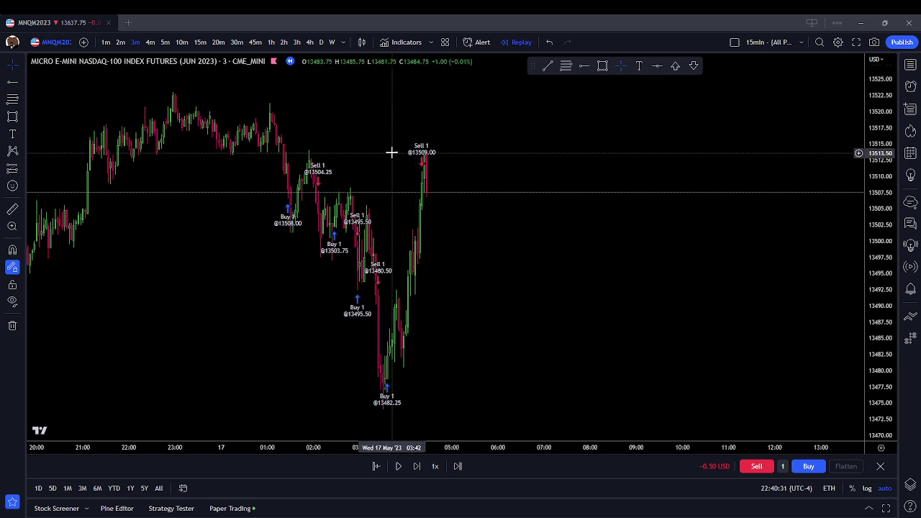
click(411, 466)
scroll(446, 156, up, 1)
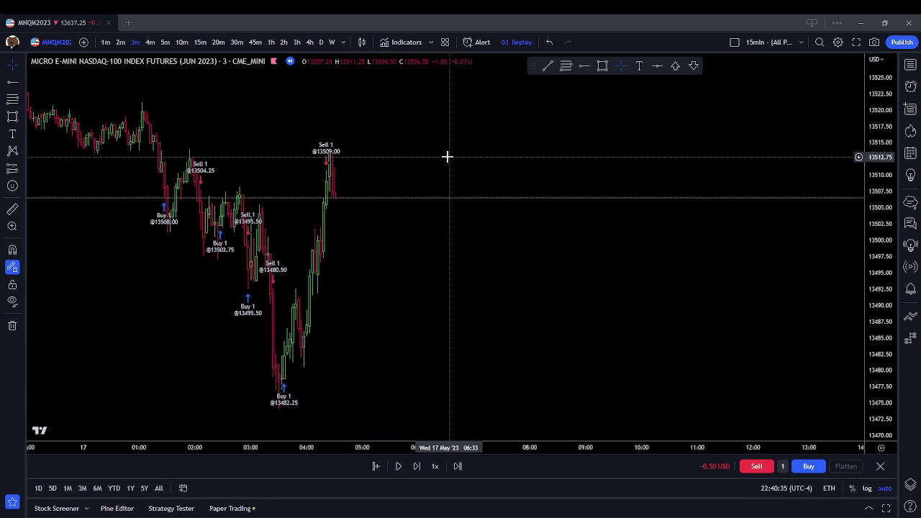
- Sell 1 contract short at 13509.50 and advance the replay bar by bar to about 04:42
drag(378, 175, 418, 184)
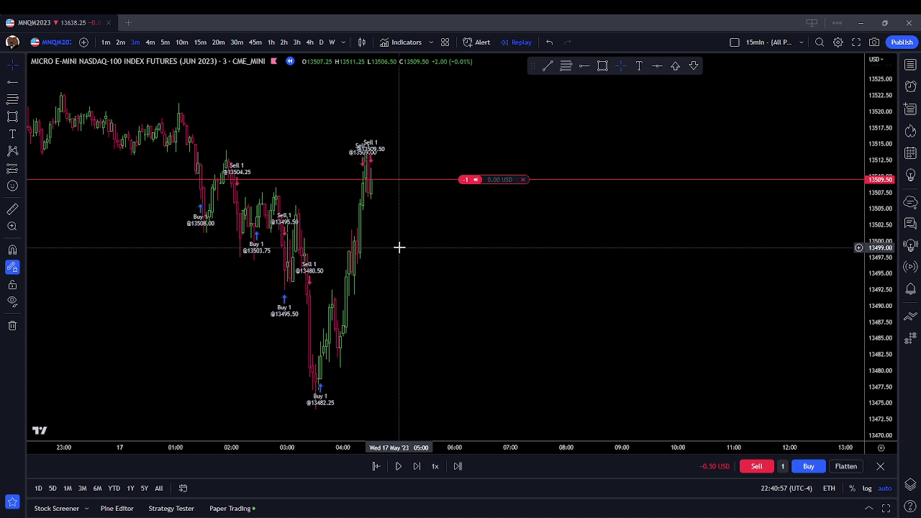
click(418, 469)
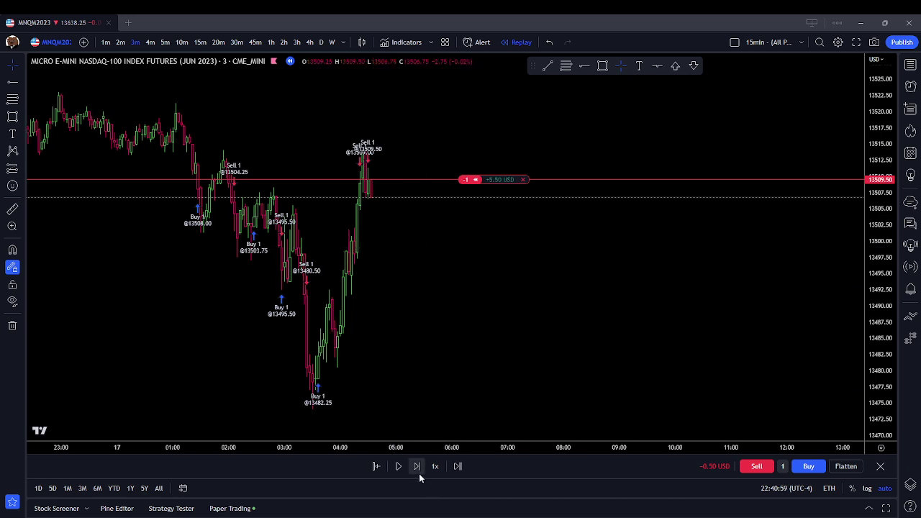
click(419, 473)
click(418, 474)
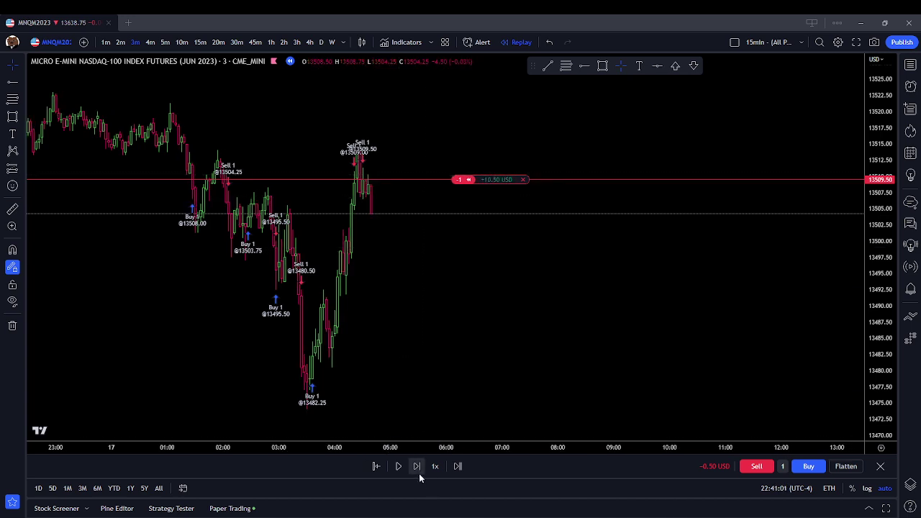
click(418, 468)
click(419, 473)
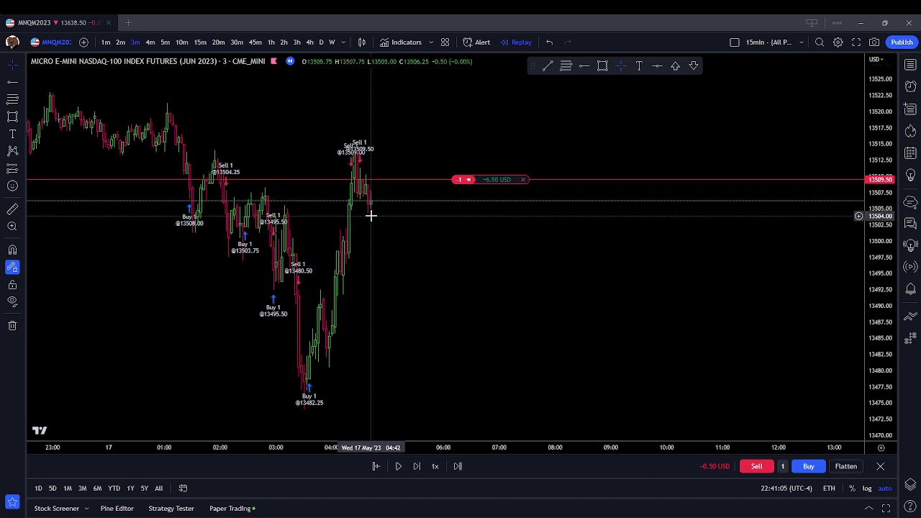
- Draw a thin rectangle zone at about 13504.50–13504.75 from 03:03 to 05:00 and advance the replay one bar
click(602, 66)
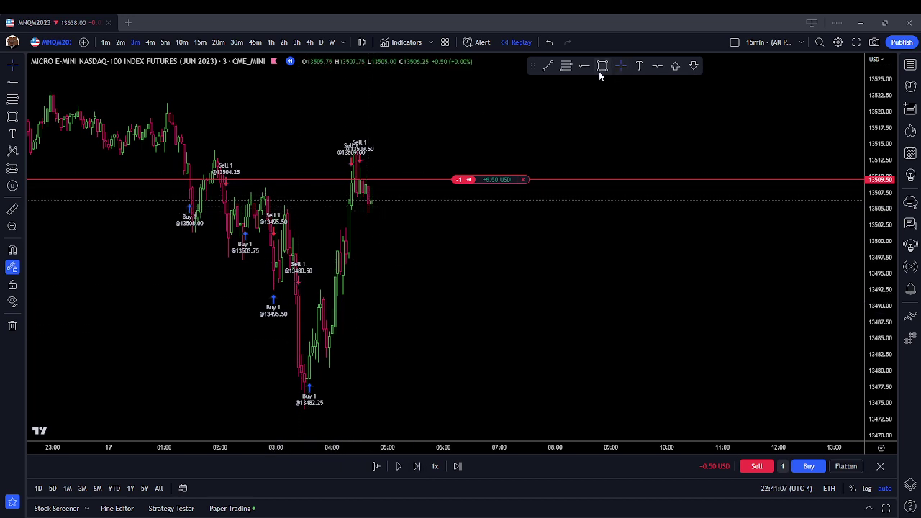
drag(284, 208, 388, 212)
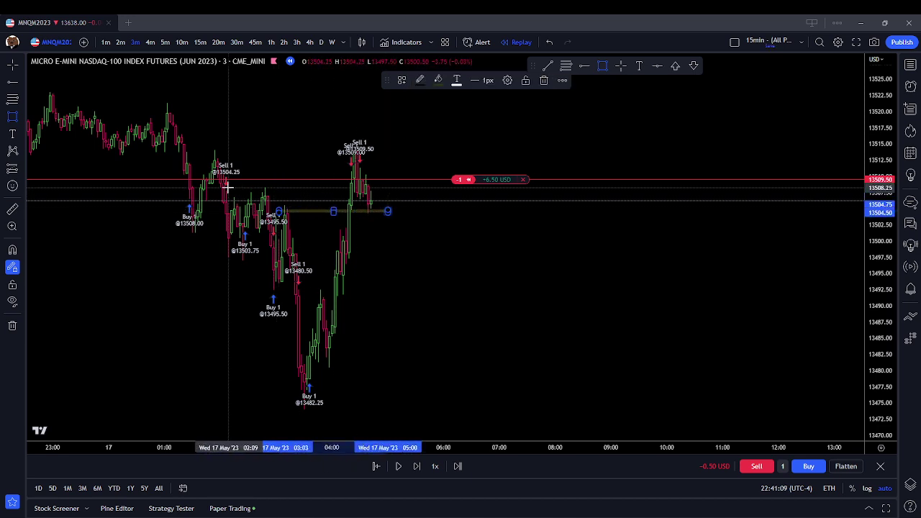
click(417, 466)
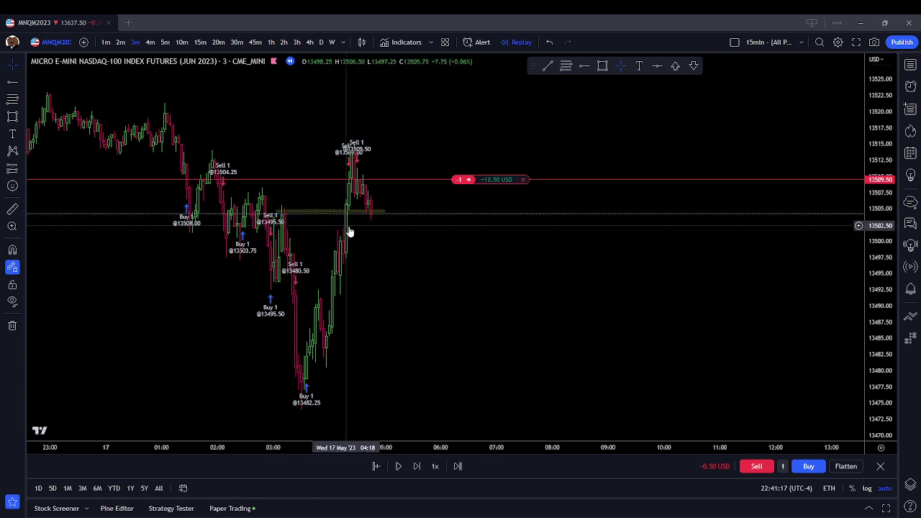
- Shift the thin zone down to about 13504.00–13504.25 and delete it
click(285, 214)
drag(285, 213, 285, 215)
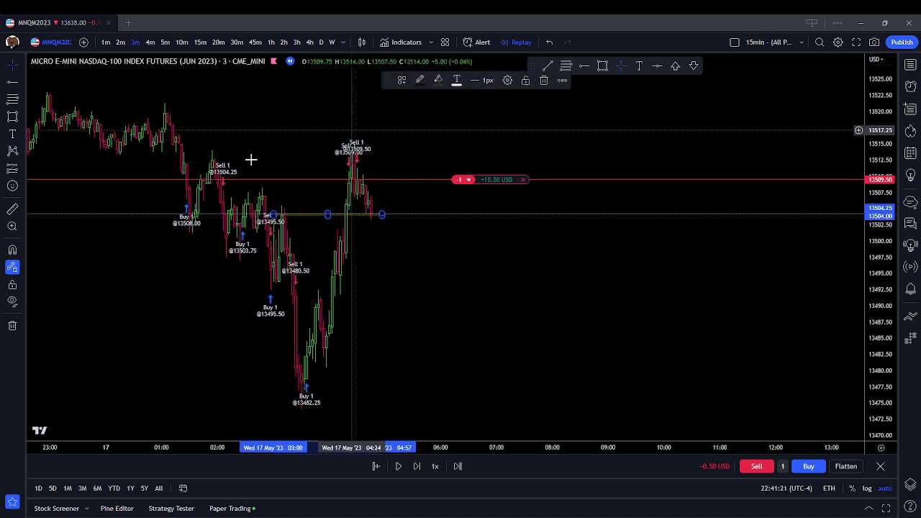
click(542, 81)
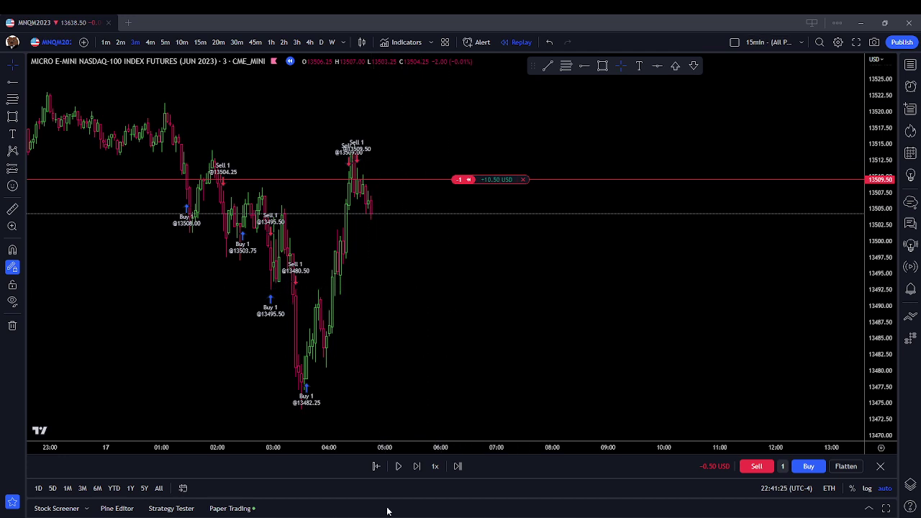
- Draw a thin rectangle zone at about 13498.75–13499.25, running from 03:48 to about 06:54
click(602, 67)
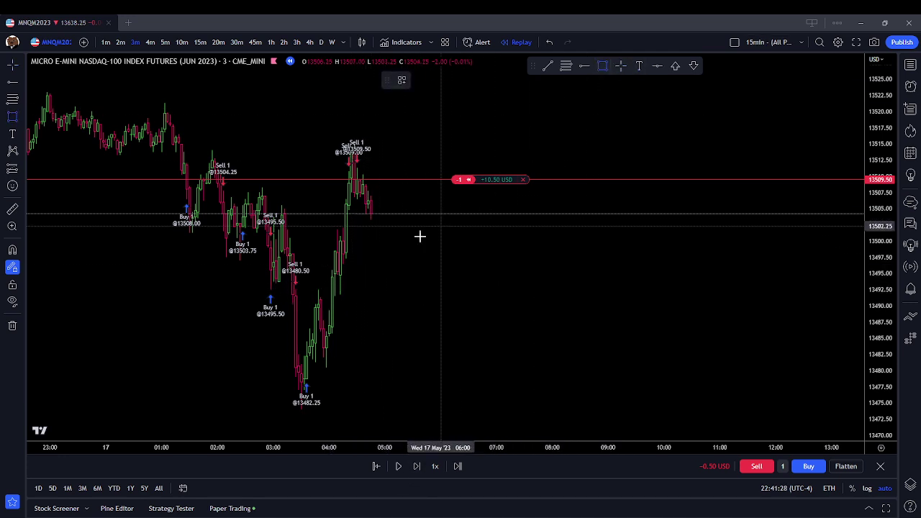
click(317, 247)
click(491, 248)
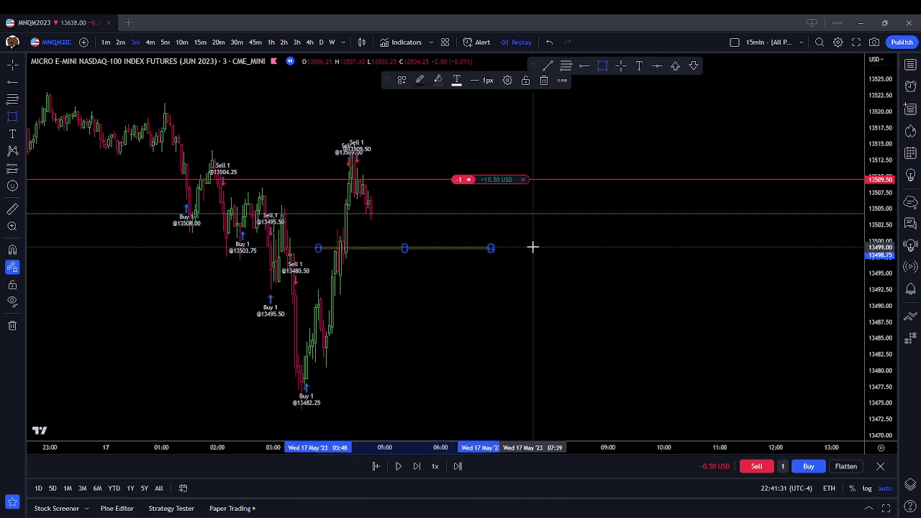
- Advance the replay bar by bar to about 04:54 and close the short position at 13503.75
click(417, 466)
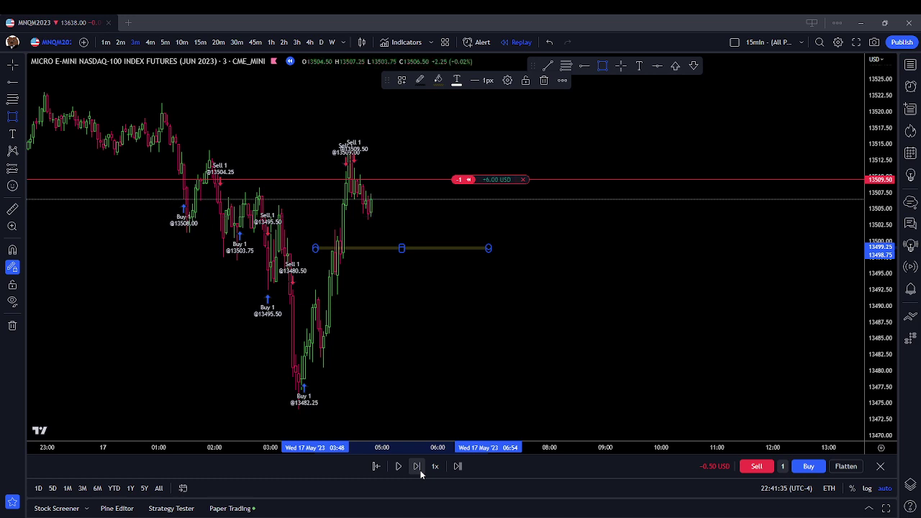
click(418, 467)
click(417, 467)
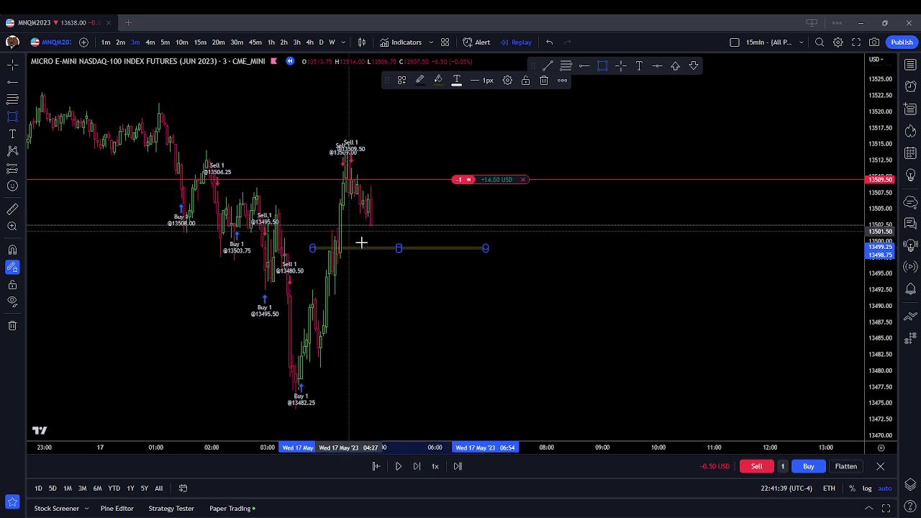
click(417, 467)
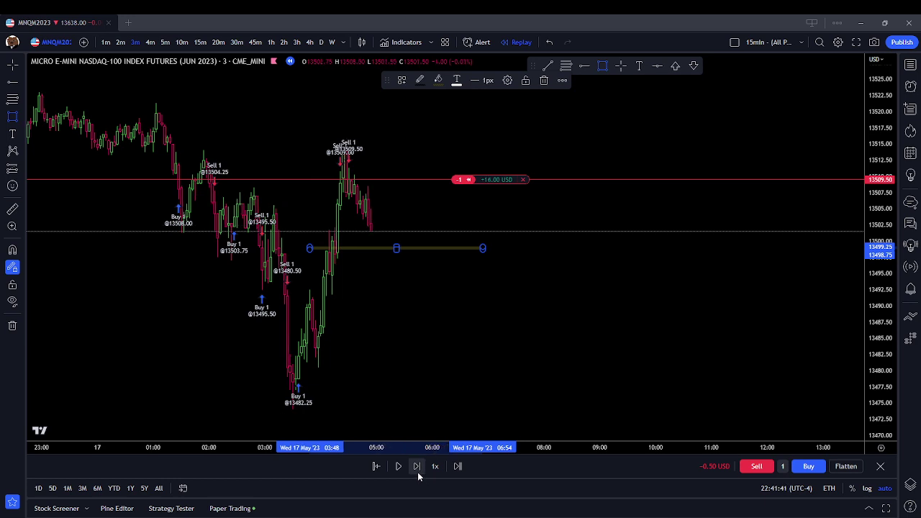
click(417, 472)
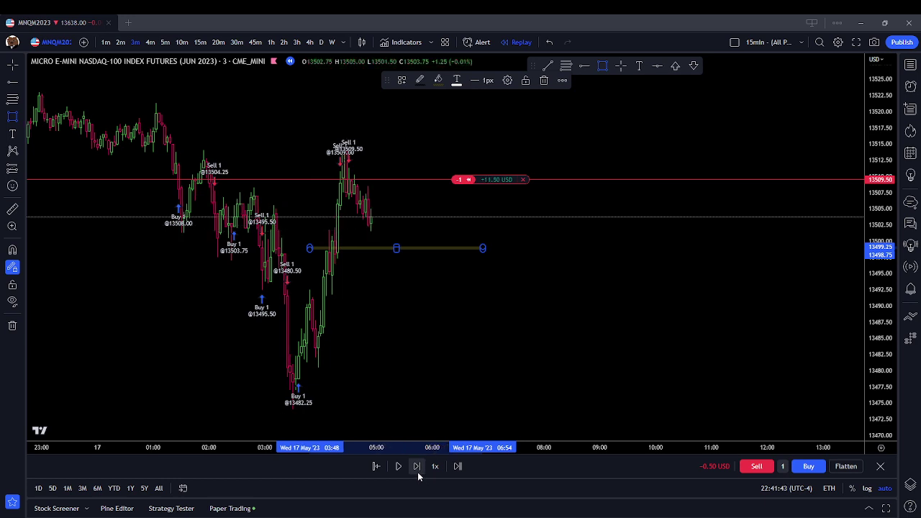
click(525, 180)
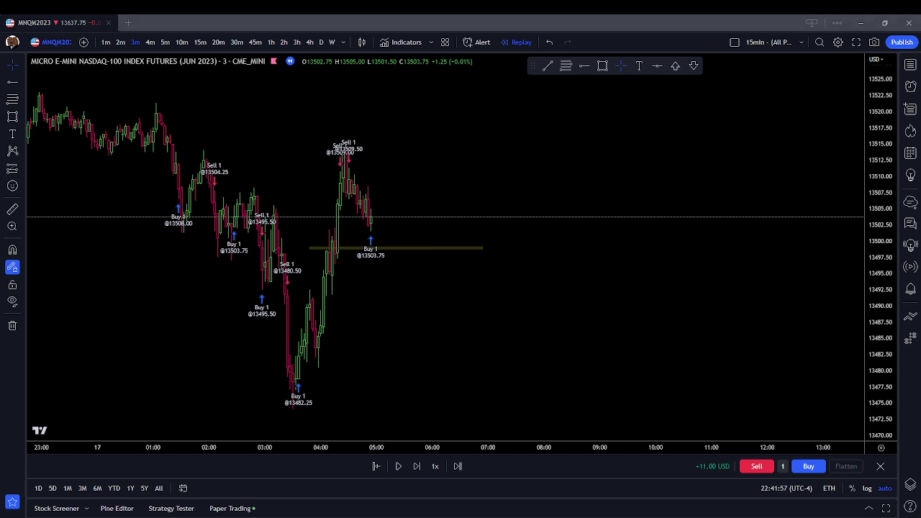
- Advance the replay through the yellow zone to about 05:12 and buy 1 contract at 13498.25
click(416, 466)
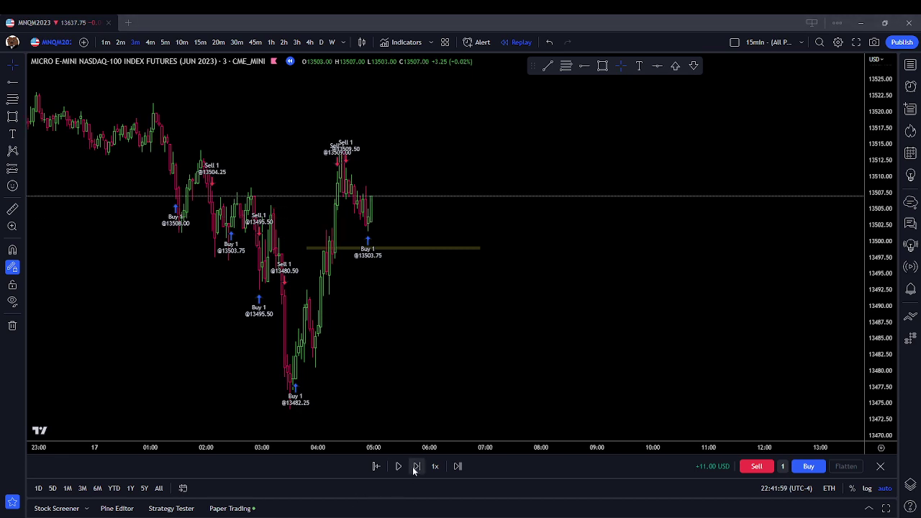
click(413, 466)
click(412, 466)
click(414, 466)
click(414, 466)
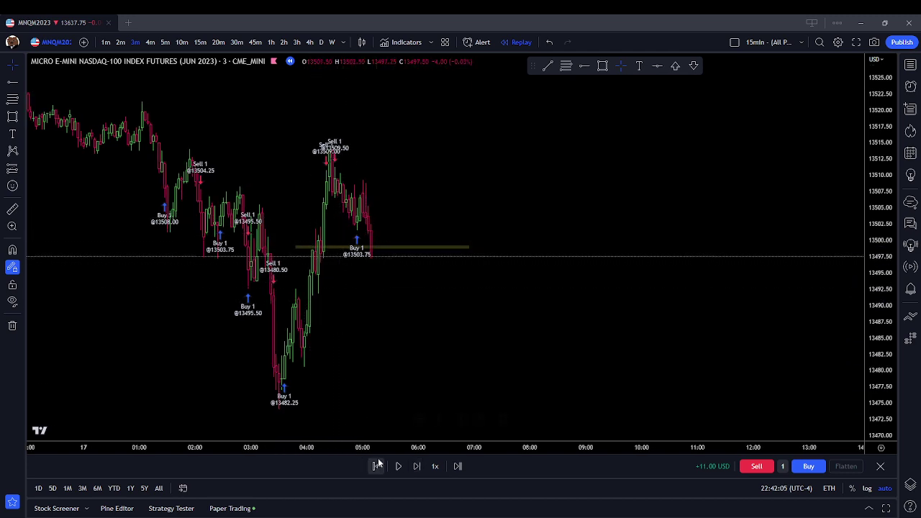
click(424, 465)
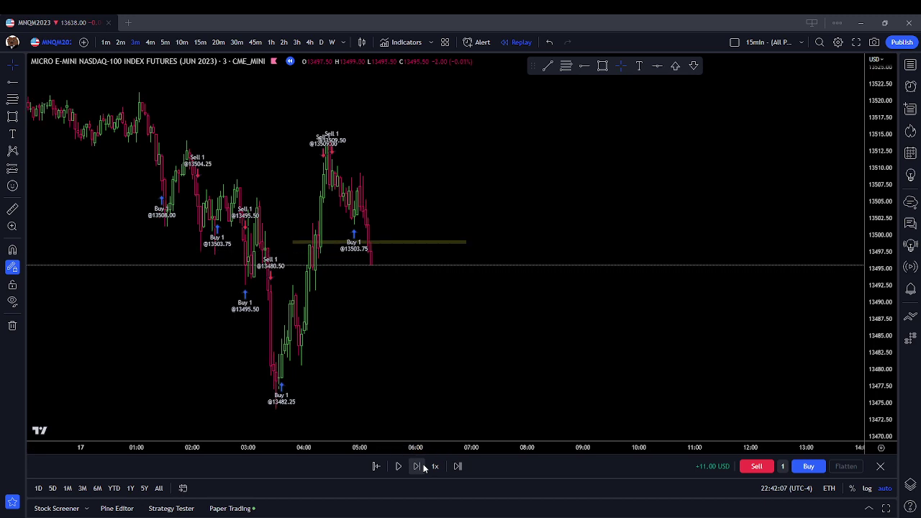
click(424, 466)
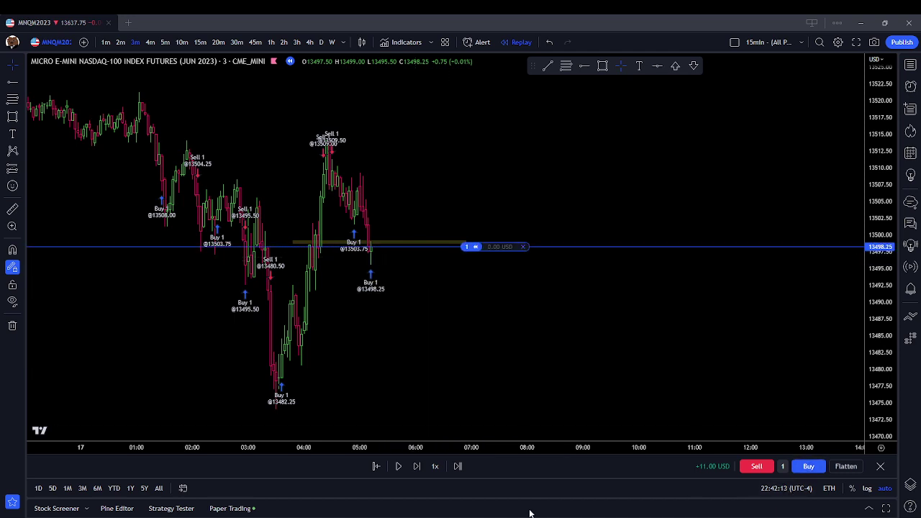
- Advance the replay bar by bar to about 05:24 with the long position open
click(422, 466)
click(423, 466)
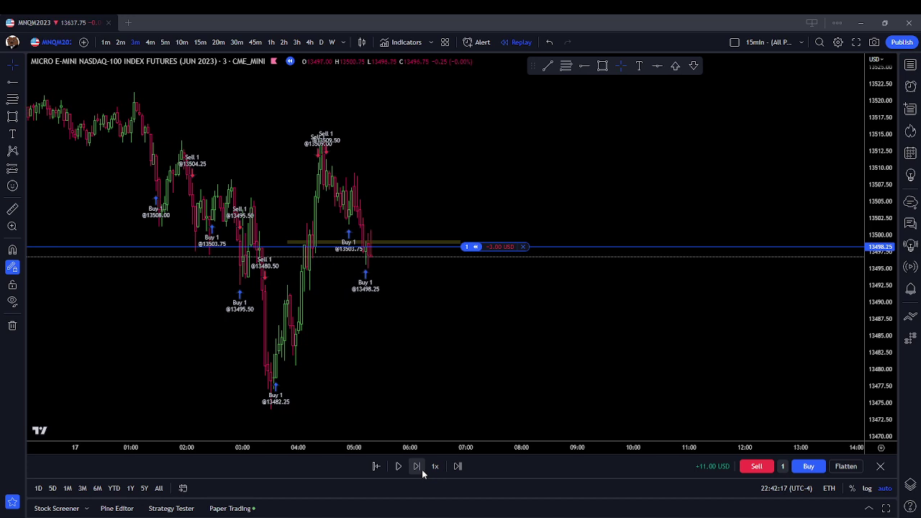
click(421, 469)
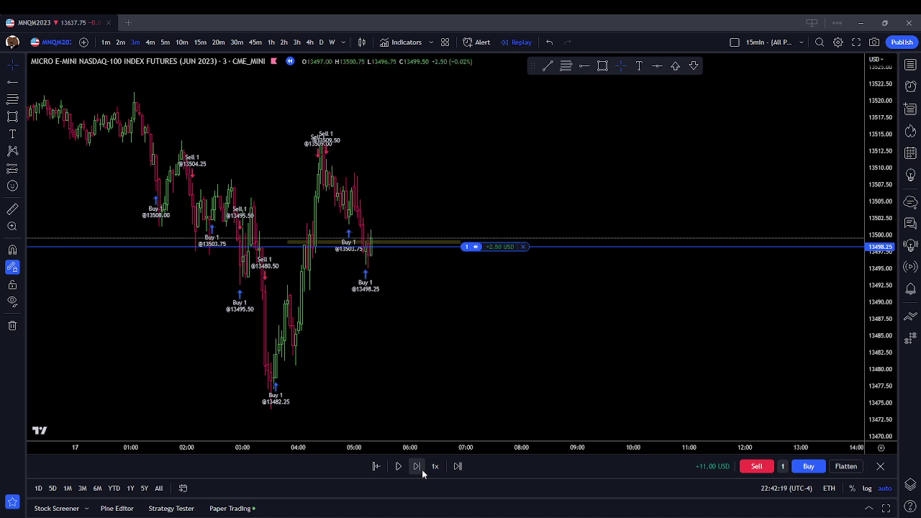
click(421, 469)
click(421, 469)
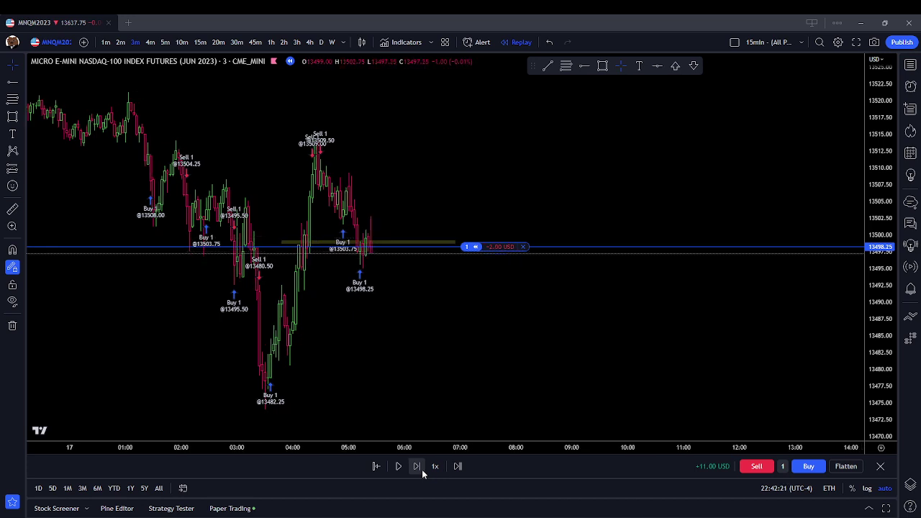
click(422, 469)
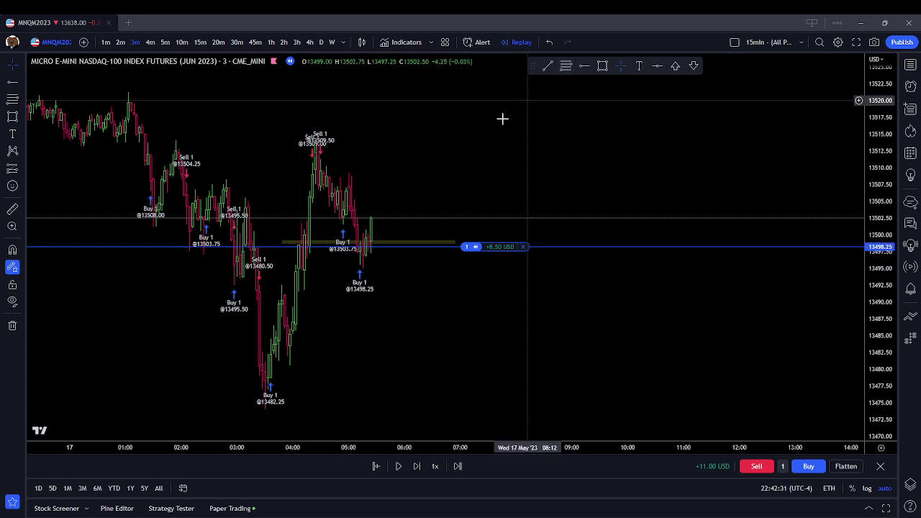
- Move the yellow zone down to about 13495.25, below the 13498.25 long entry, and deselect it
scroll(419, 179, up, 3)
drag(400, 243, 371, 250)
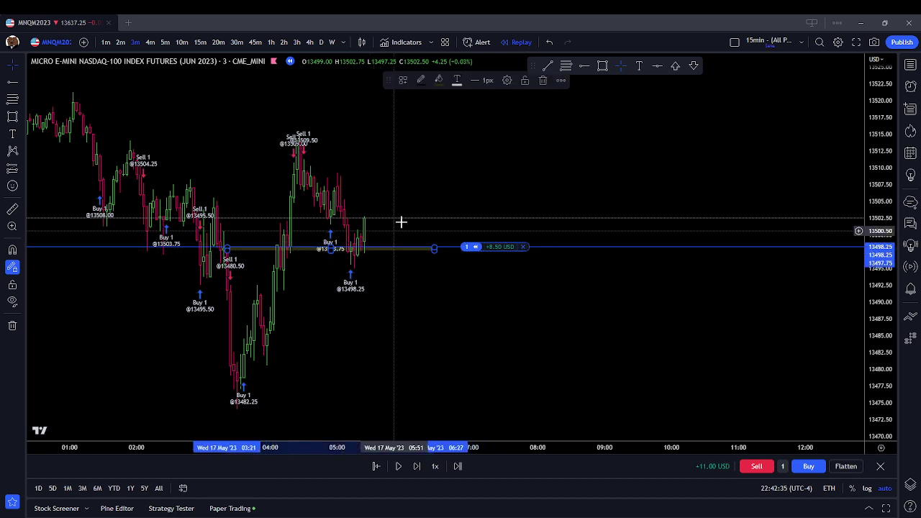
click(222, 218)
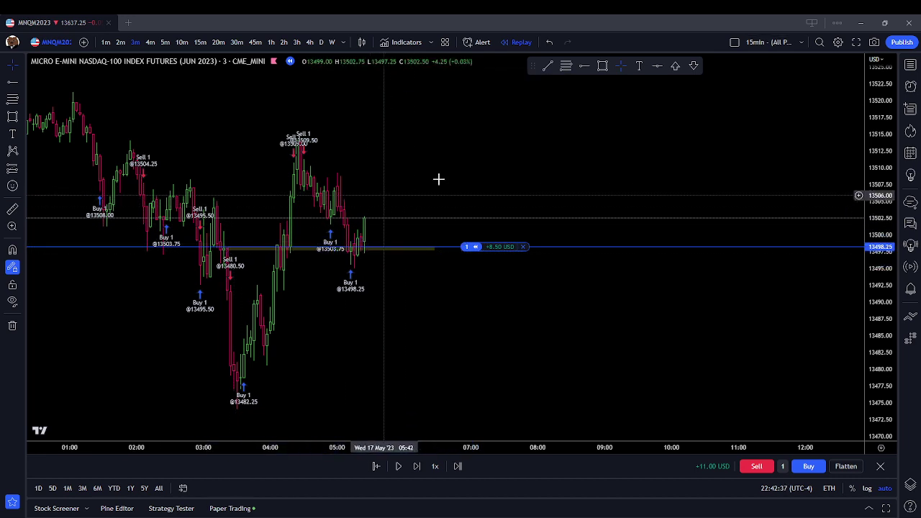
scroll(479, 163, down, 3)
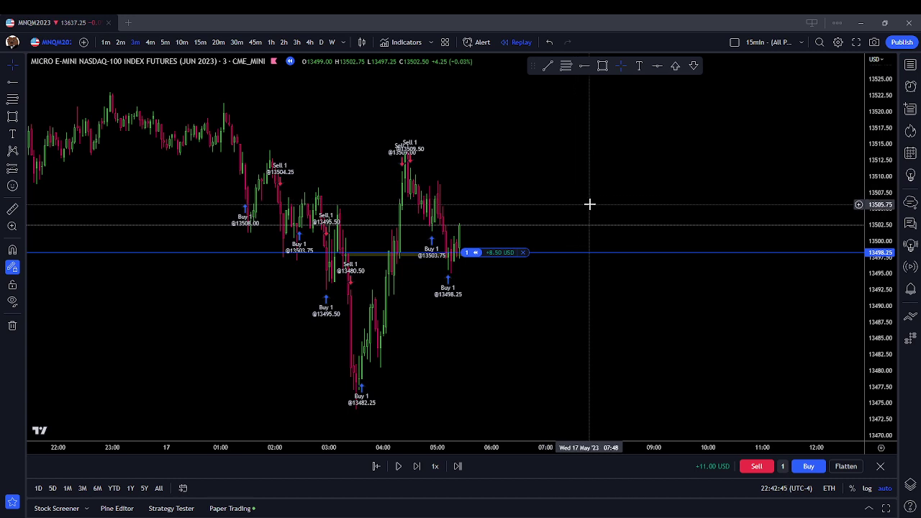
scroll(590, 208, up, 1)
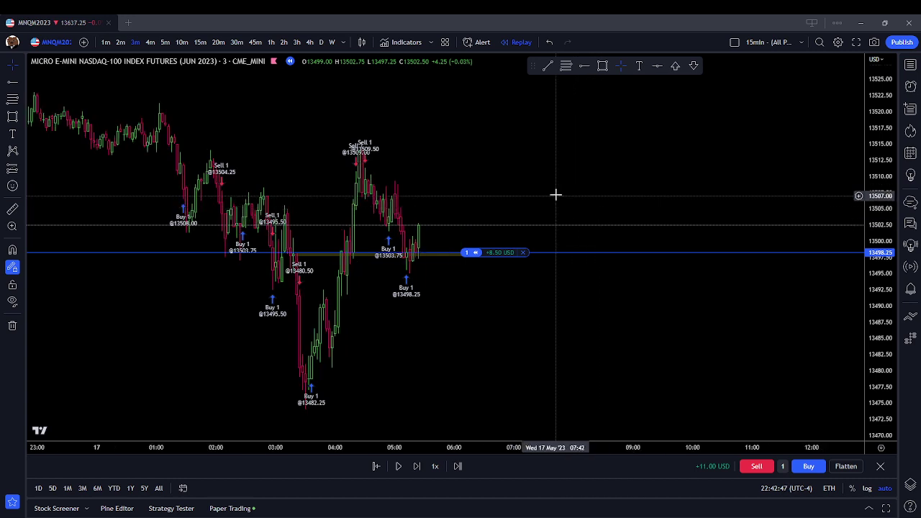
drag(554, 195, 504, 194)
click(400, 251)
mouse_move(399, 251)
mouse_down()
mouse_move(401, 243)
mouse_move(400, 262)
mouse_move(388, 261)
mouse_move(402, 263)
mouse_up()
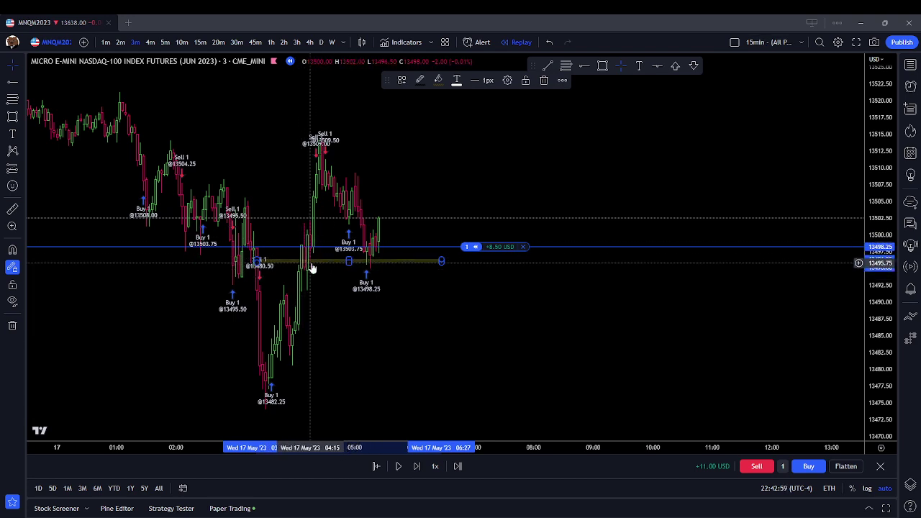
drag(314, 265, 313, 269)
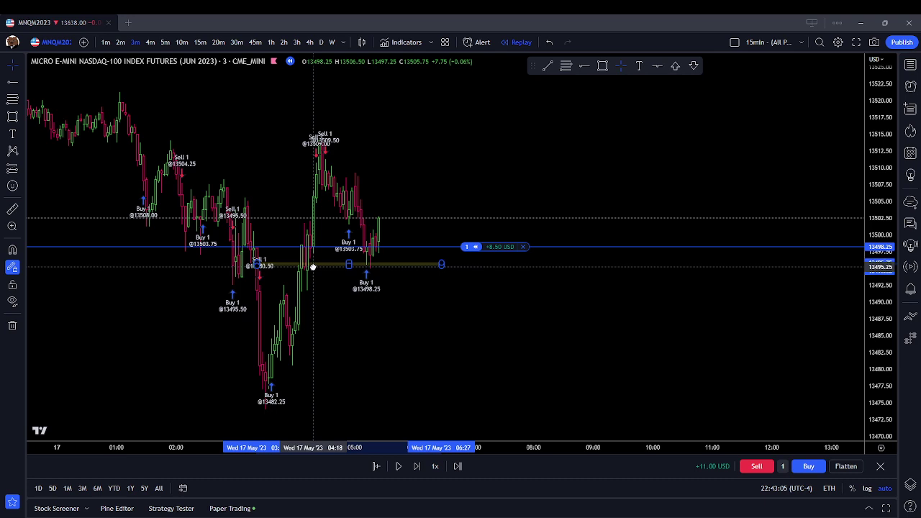
drag(315, 269, 315, 269)
click(476, 323)
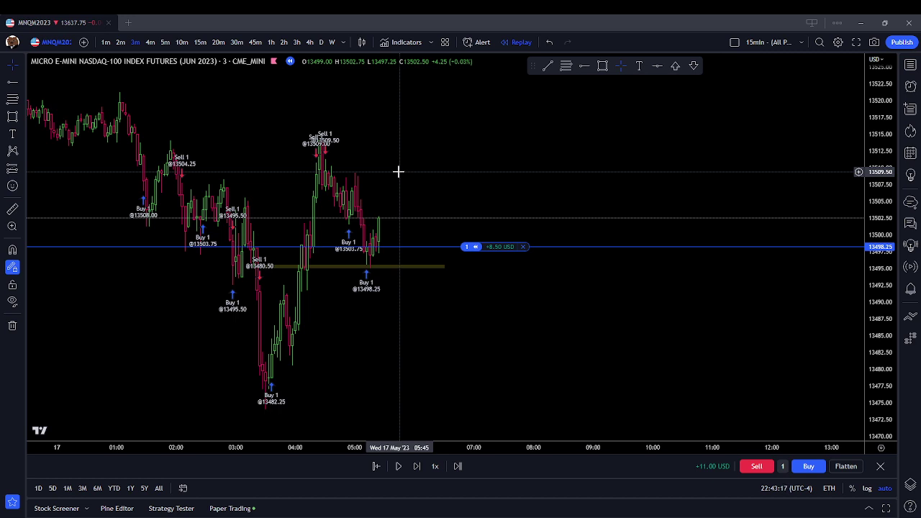
- Advance the replay bar by bar to about 05:33 and close the long position at 13499.25
click(416, 466)
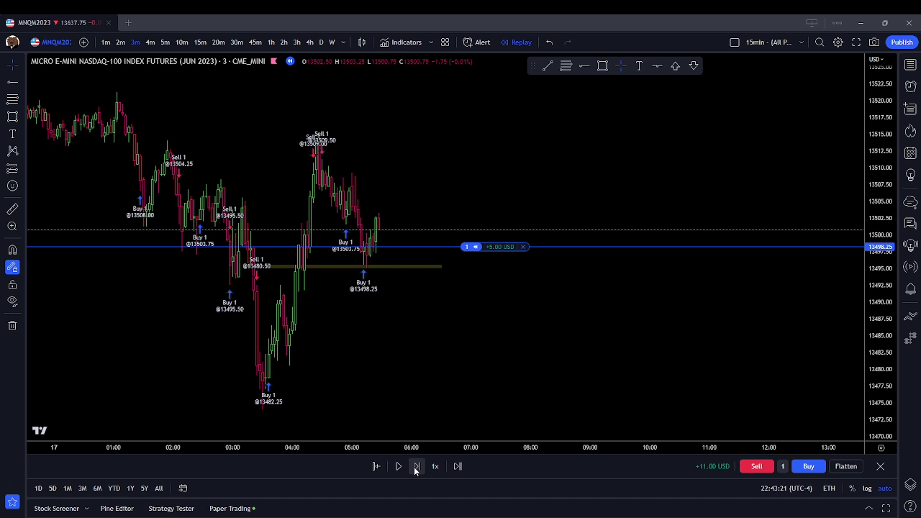
click(416, 466)
click(416, 466)
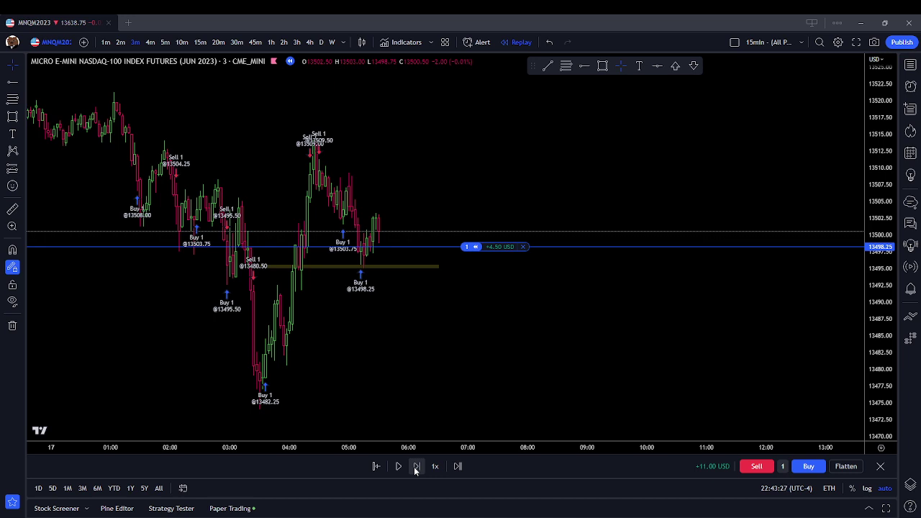
click(415, 466)
click(416, 466)
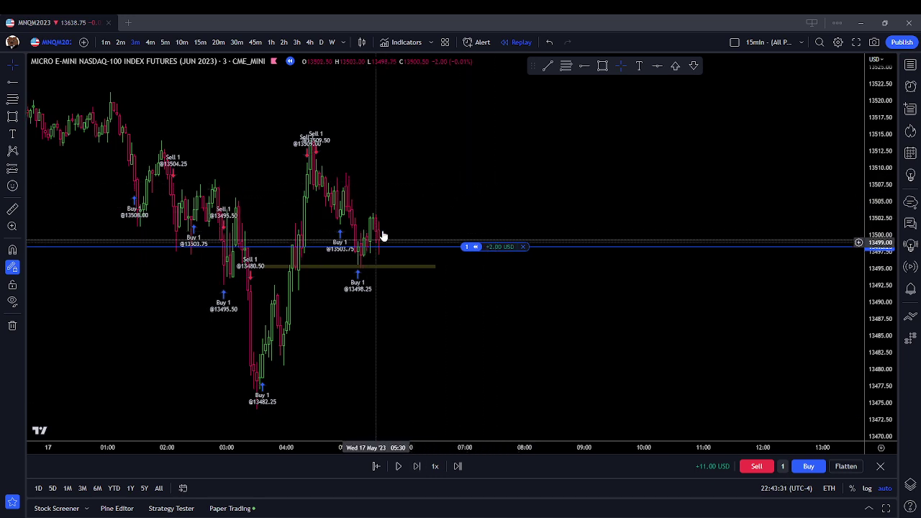
click(525, 247)
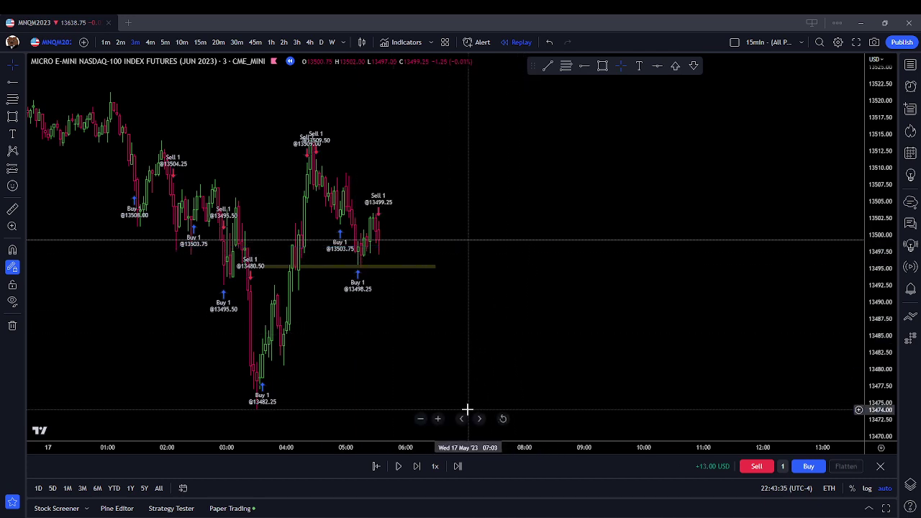
- Advance the replay bar by bar to about 05:51 without an open position
click(420, 466)
click(418, 466)
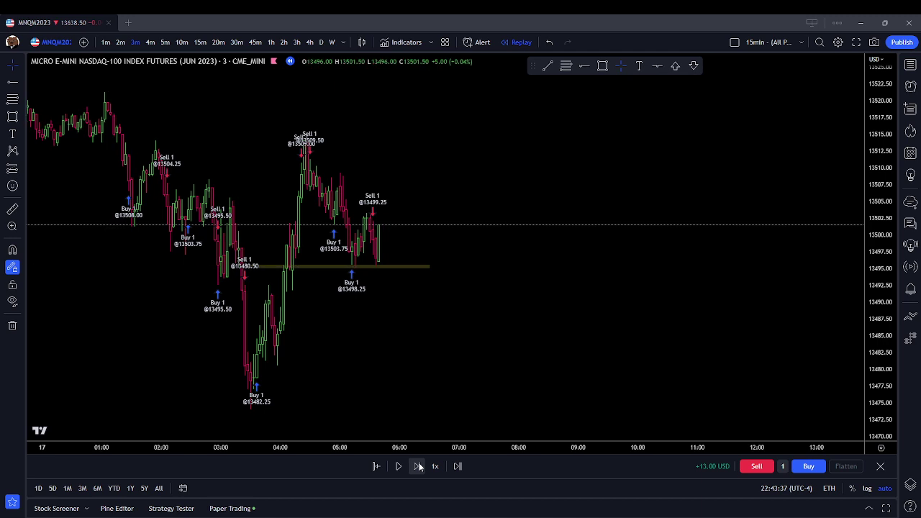
click(417, 466)
click(418, 466)
click(418, 466)
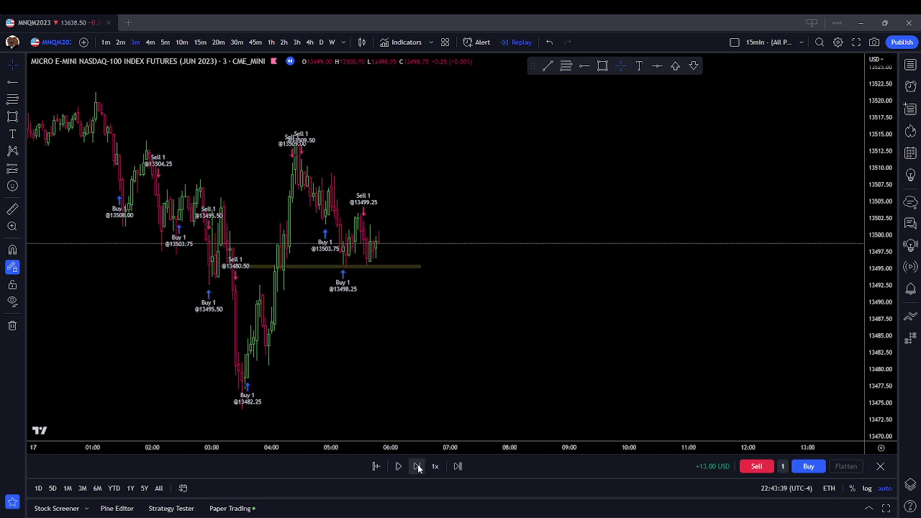
click(418, 466)
click(418, 466)
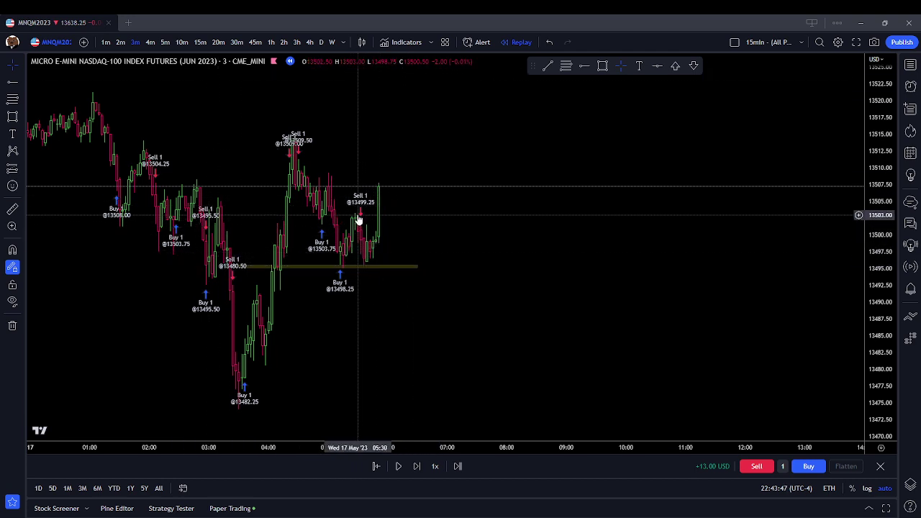
scroll(460, 257, up, 1)
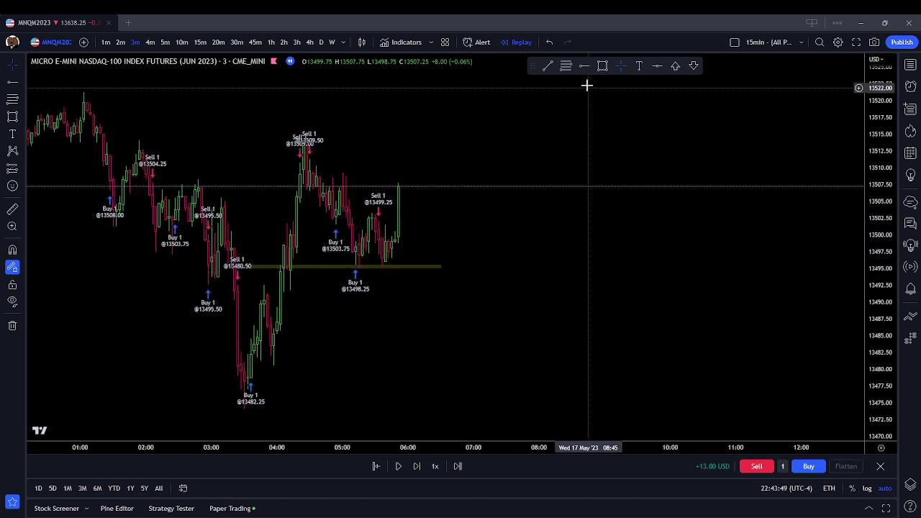
- Draw a thin yellow zone near 13502.50, move it down to about 13496.00–13496.75 and deselect it
click(602, 66)
click(323, 217)
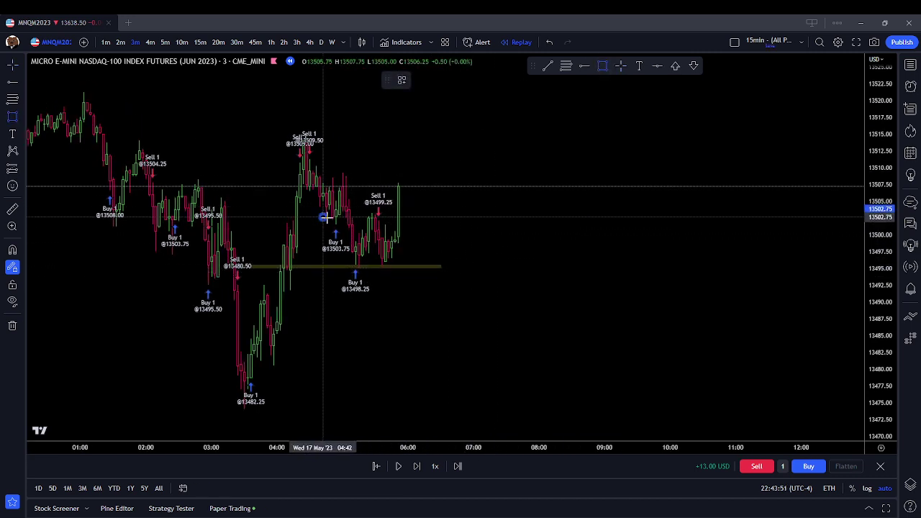
click(390, 222)
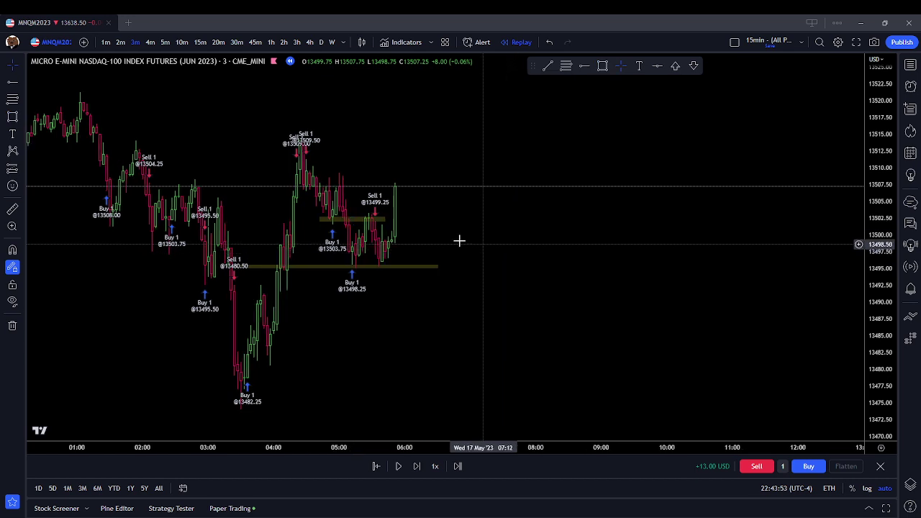
drag(372, 219, 390, 260)
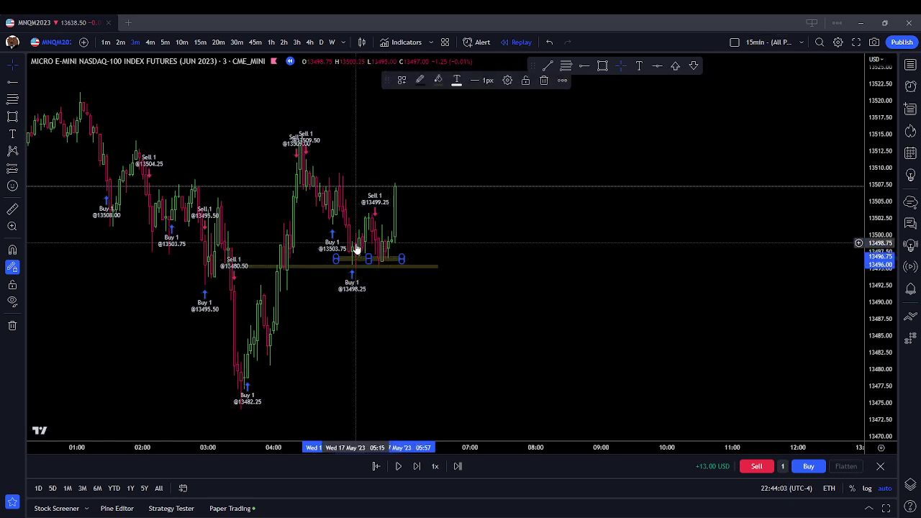
click(460, 269)
- Remove all drawings from the chart and open a one-contract long at 13507.25
right_click(481, 267)
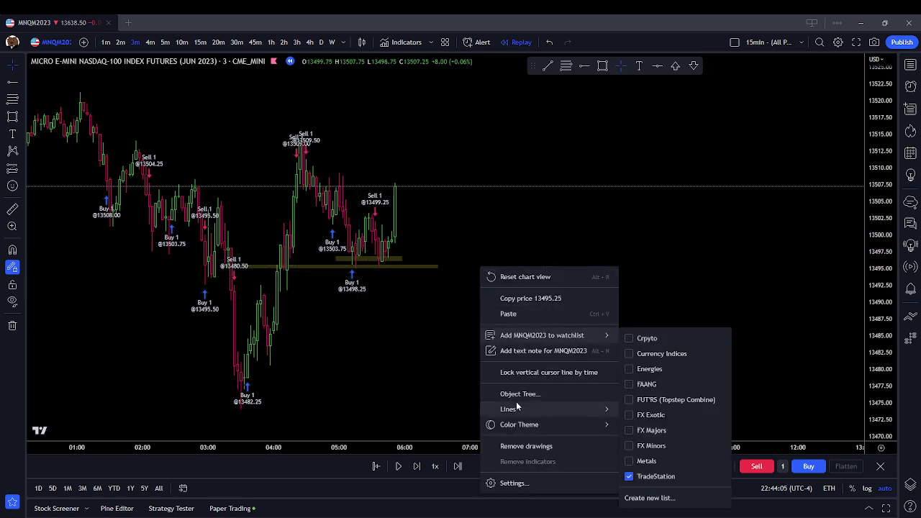
click(526, 445)
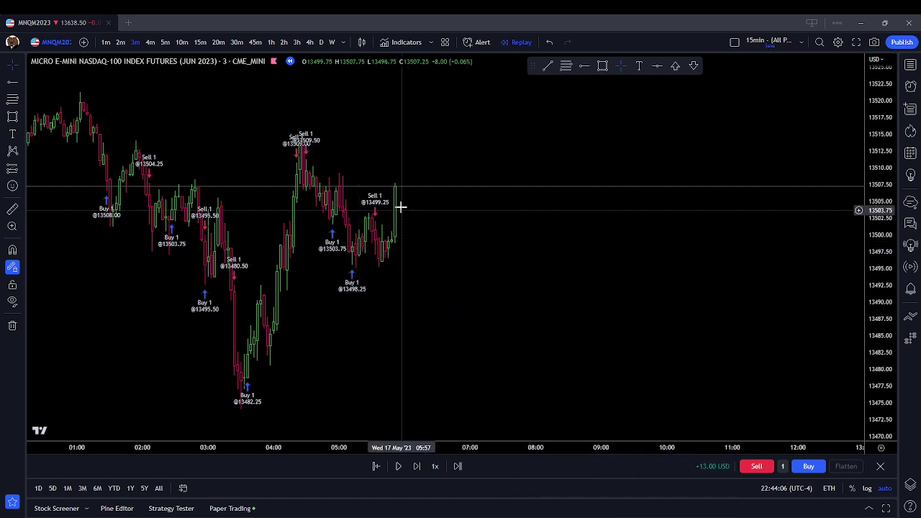
click(807, 466)
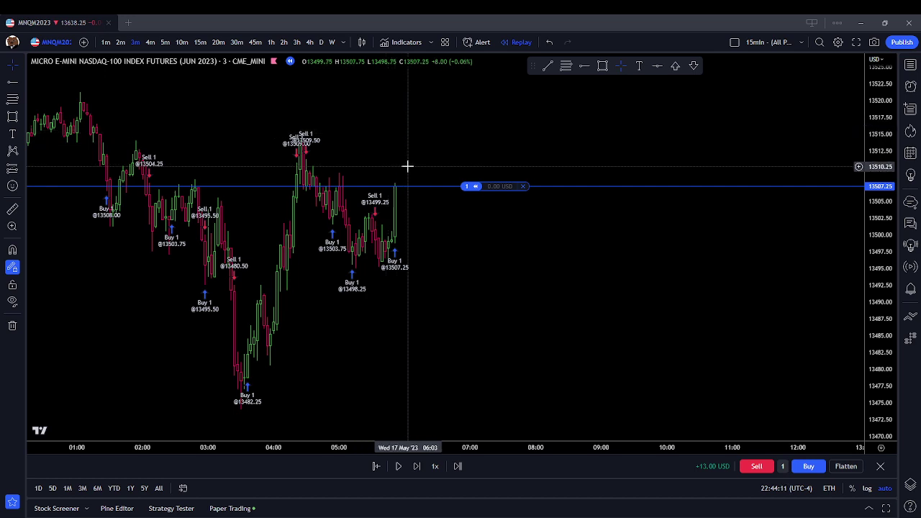
- Advance the replay bar by bar to about 06:06 and close the long position at 13508.00
click(415, 466)
click(415, 466)
click(415, 466)
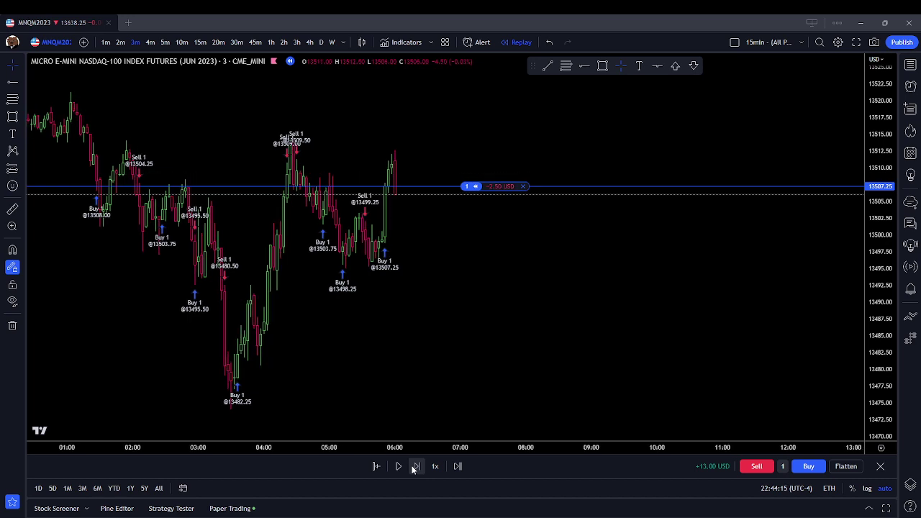
click(415, 466)
click(415, 467)
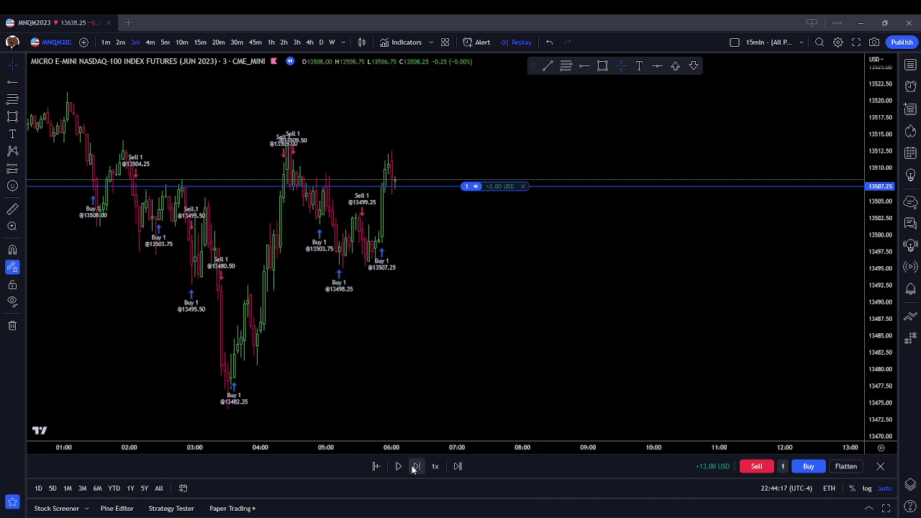
click(415, 466)
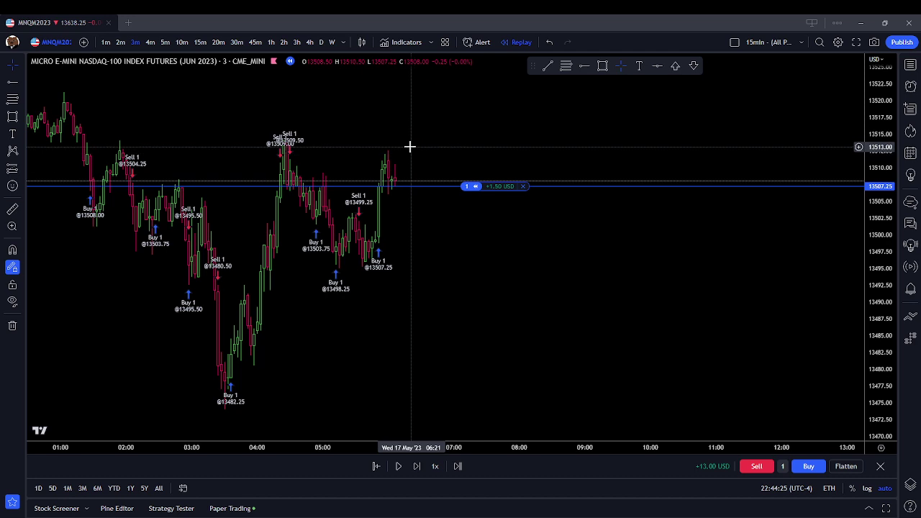
click(523, 186)
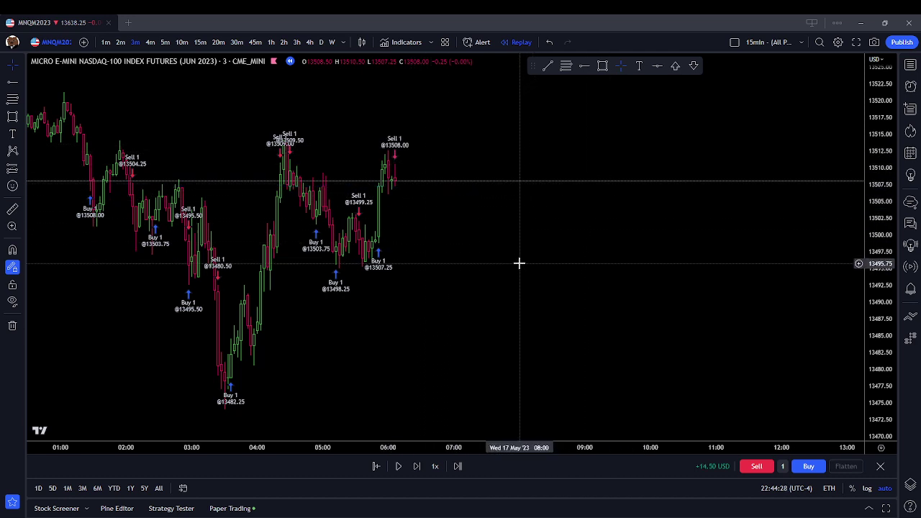
- Advance the replay bar by bar to about 06:12 without an open position
click(415, 467)
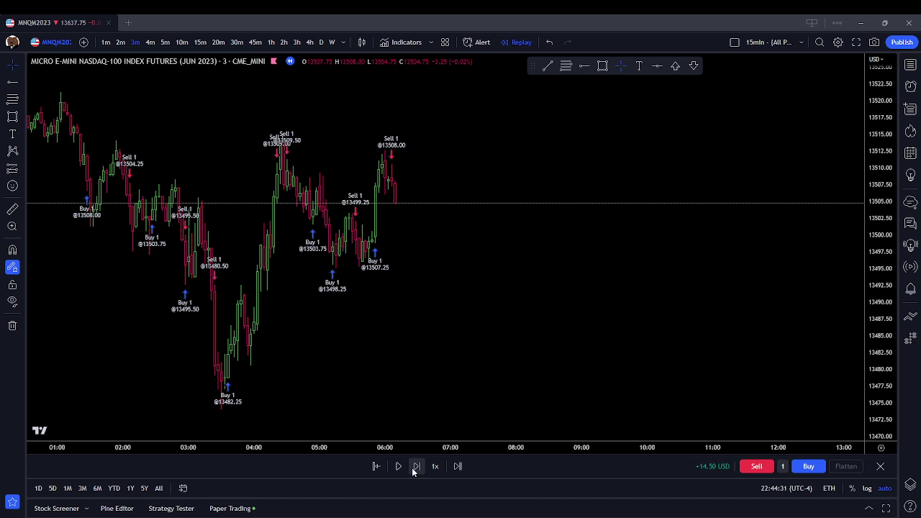
click(416, 467)
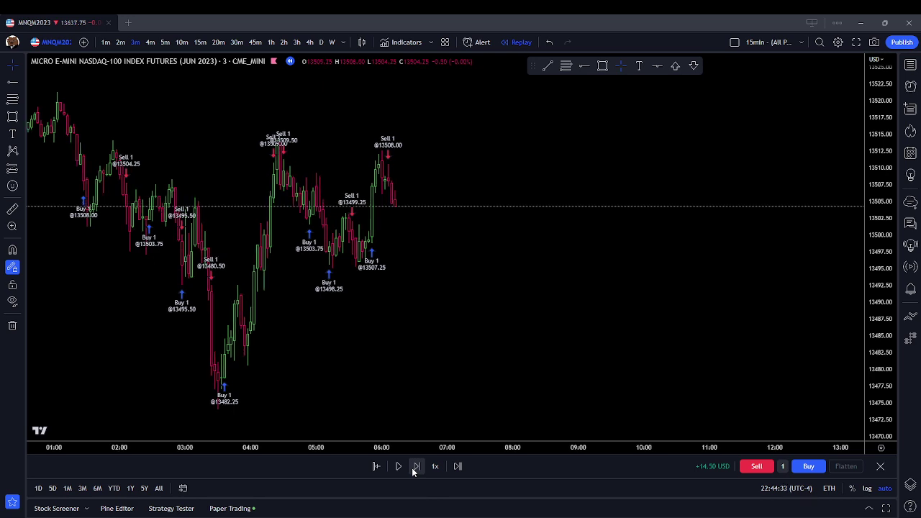
click(415, 467)
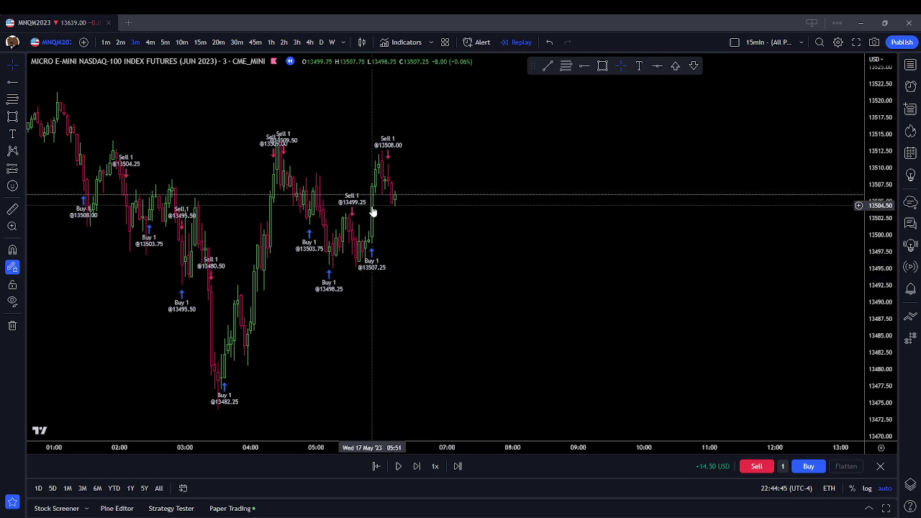
- Draw a yellow zone from about 13501.00 to 13506.00 between 05:48 and 06:45, and delete it
click(602, 66)
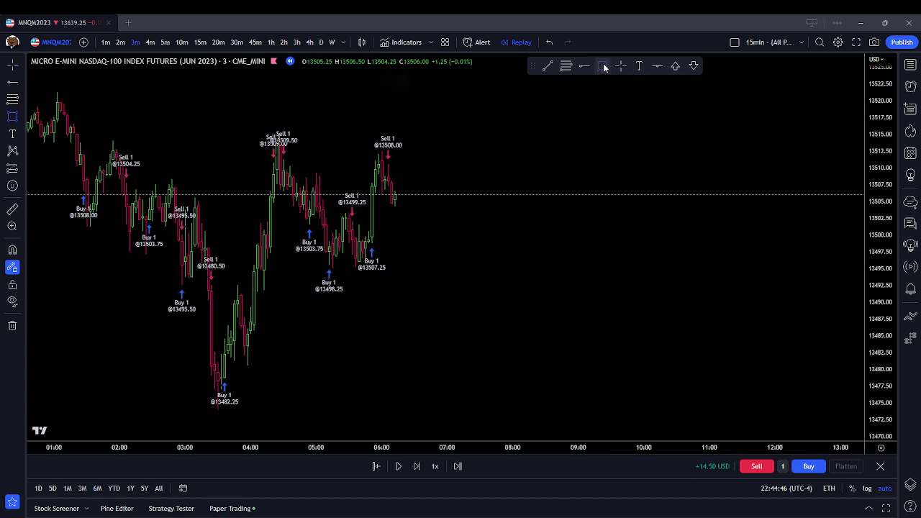
click(367, 228)
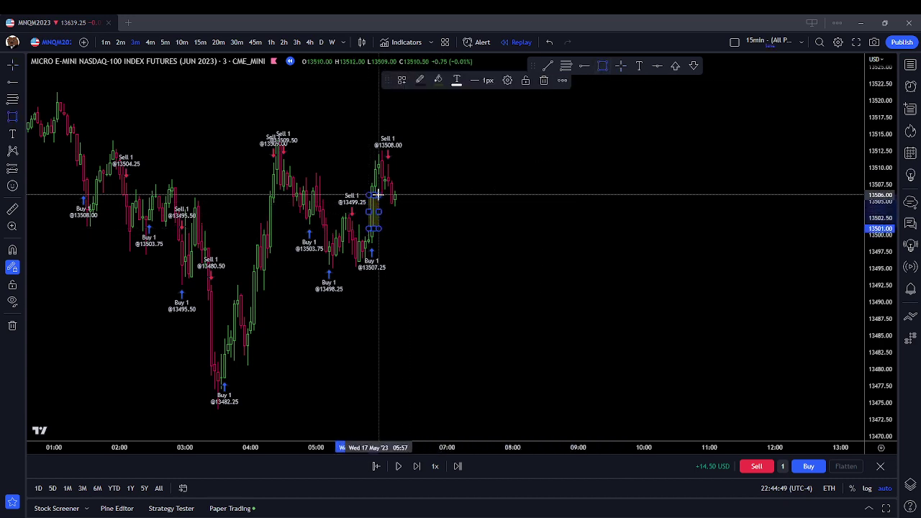
click(430, 195)
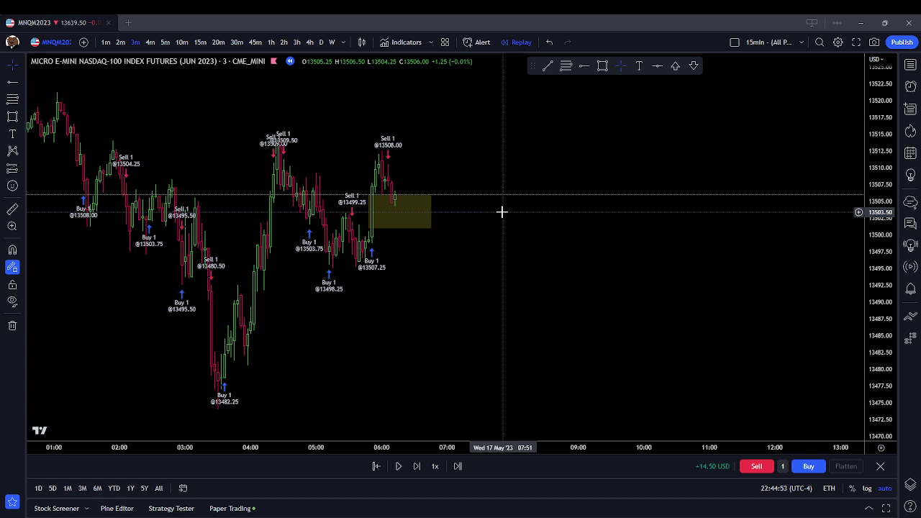
click(407, 201)
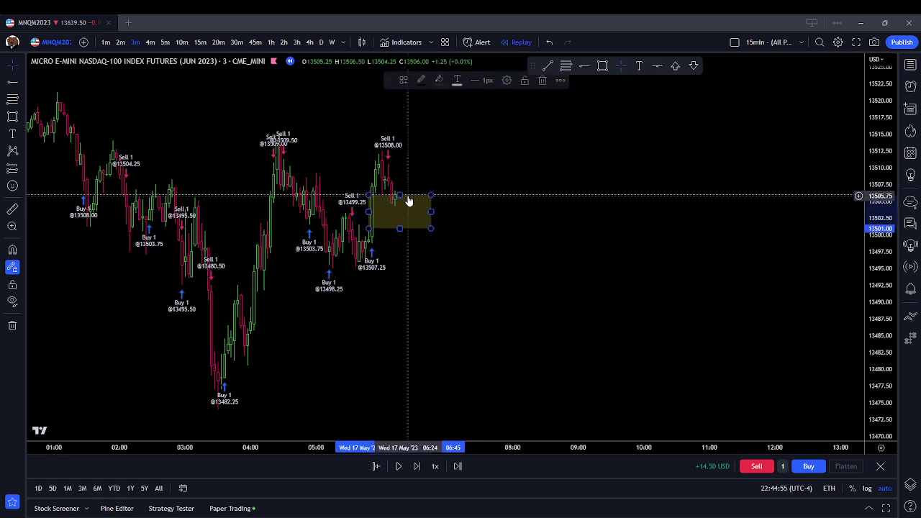
click(543, 81)
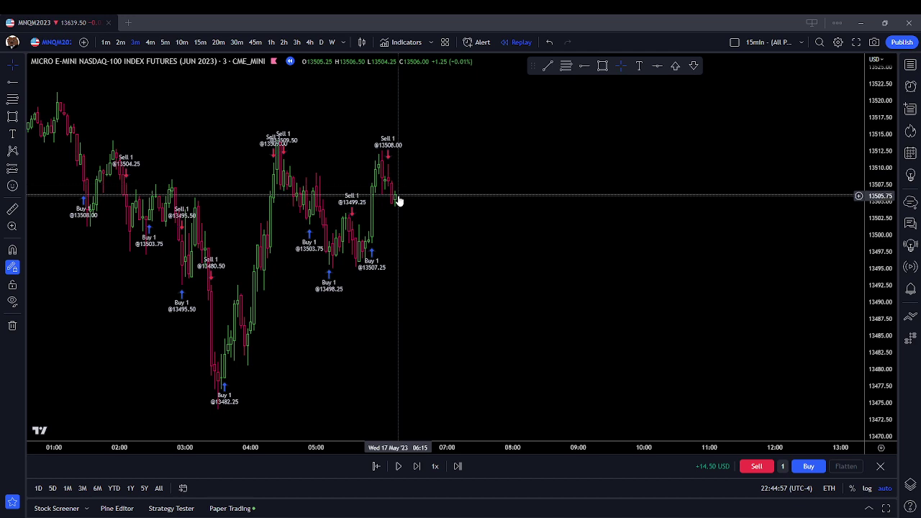
- Advance the replay bar by bar to about 06:21 without an open position
click(416, 467)
click(415, 466)
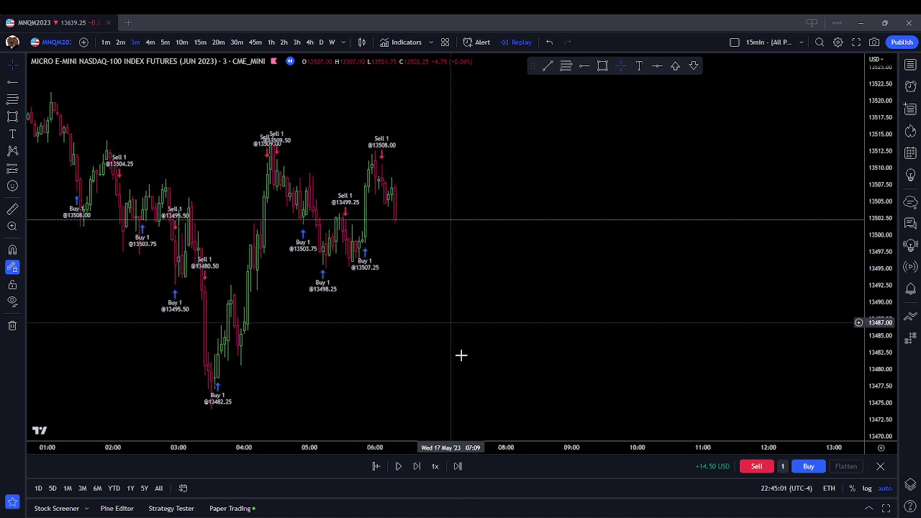
click(417, 466)
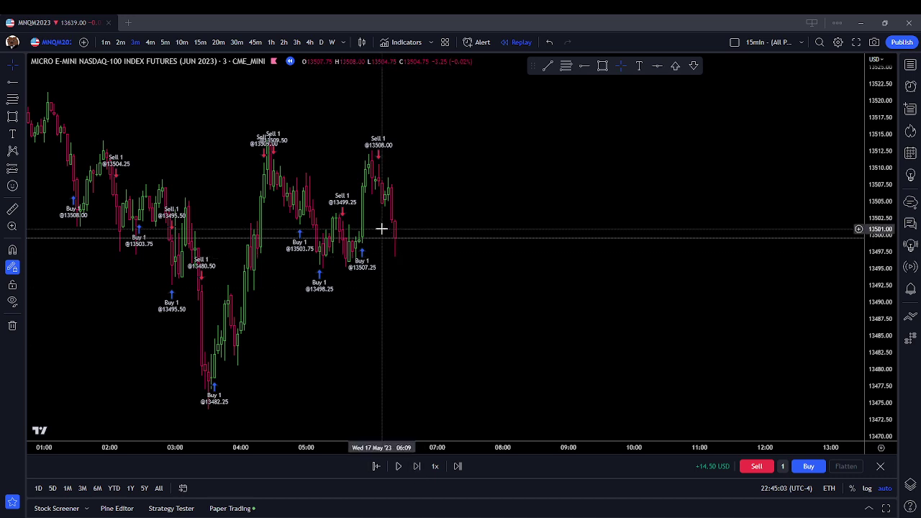
- Draw a thin yellow zone at about 13498.00–13498.50 from 05:30 to 06:57 and deselect it
click(602, 65)
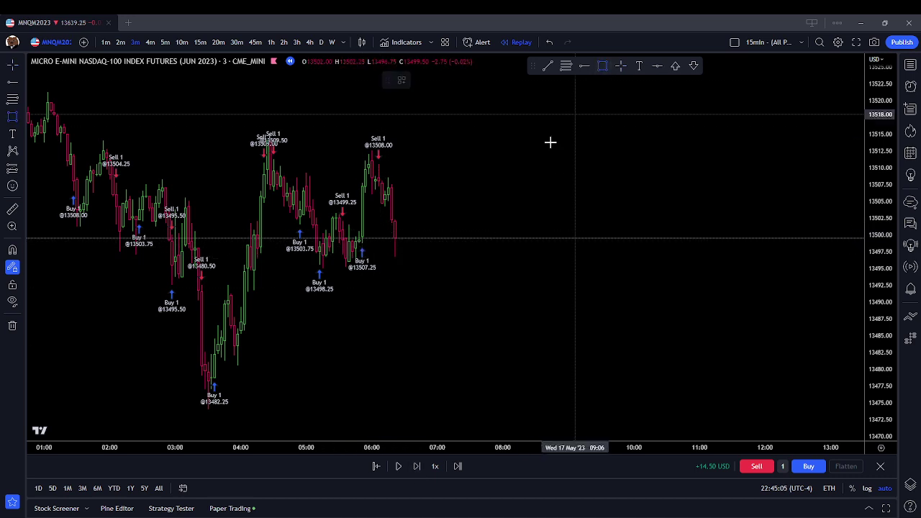
click(338, 245)
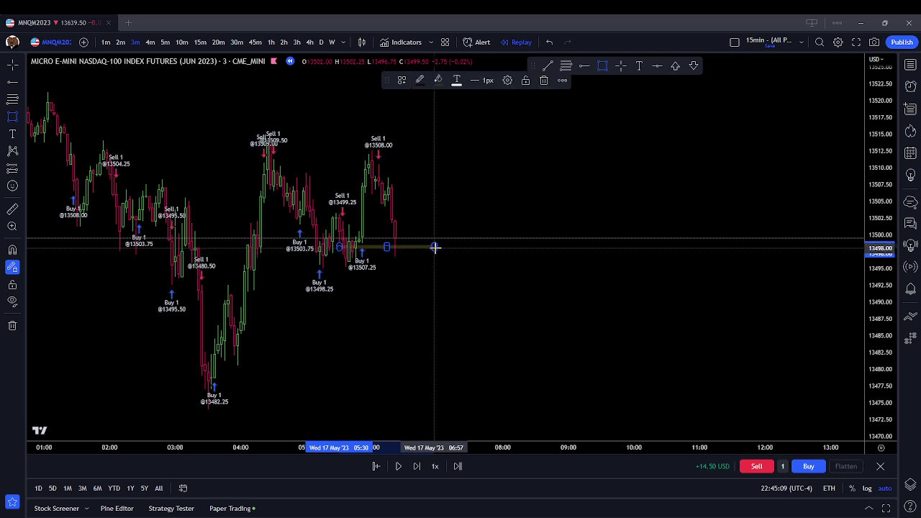
click(435, 248)
click(401, 230)
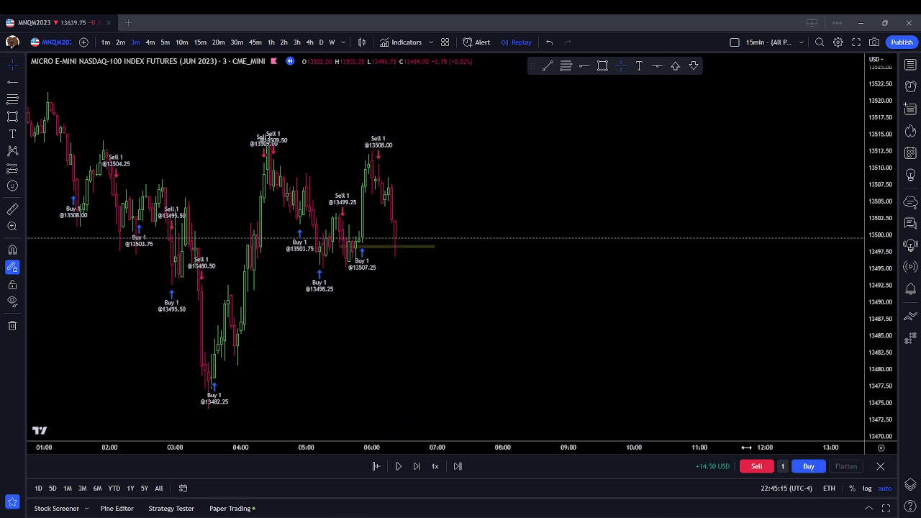
- Buy one contract at 13499.50 and advance the replay bar by bar to about 06:30
click(415, 468)
click(415, 467)
click(416, 468)
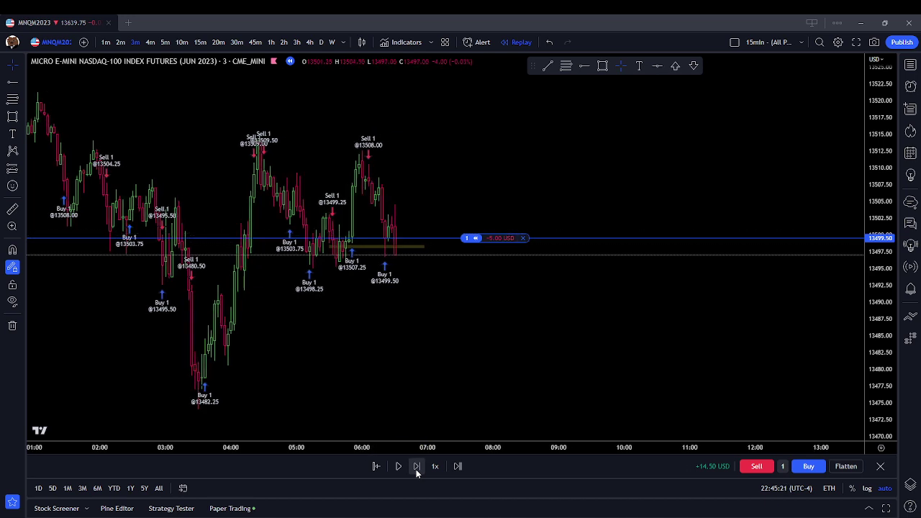
- Advance the replay bar by bar to about 06:36 and close the long position at 13495.25
click(416, 467)
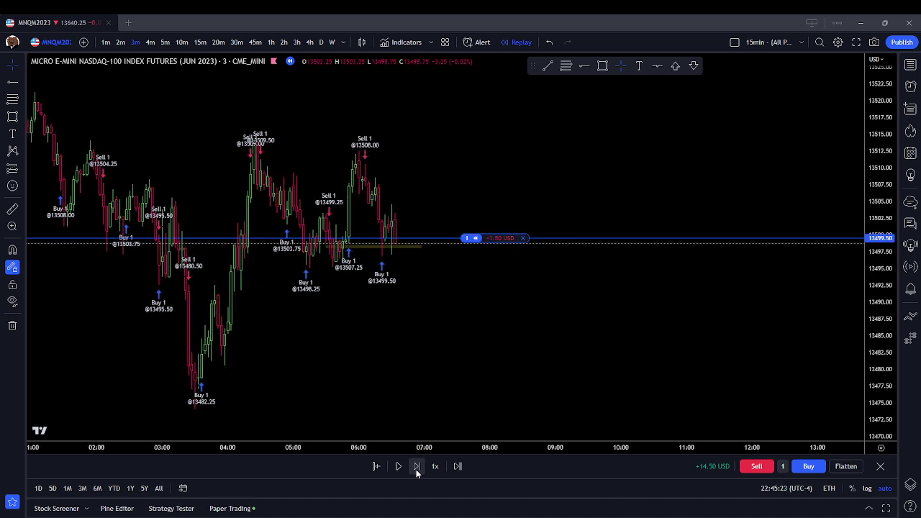
click(416, 468)
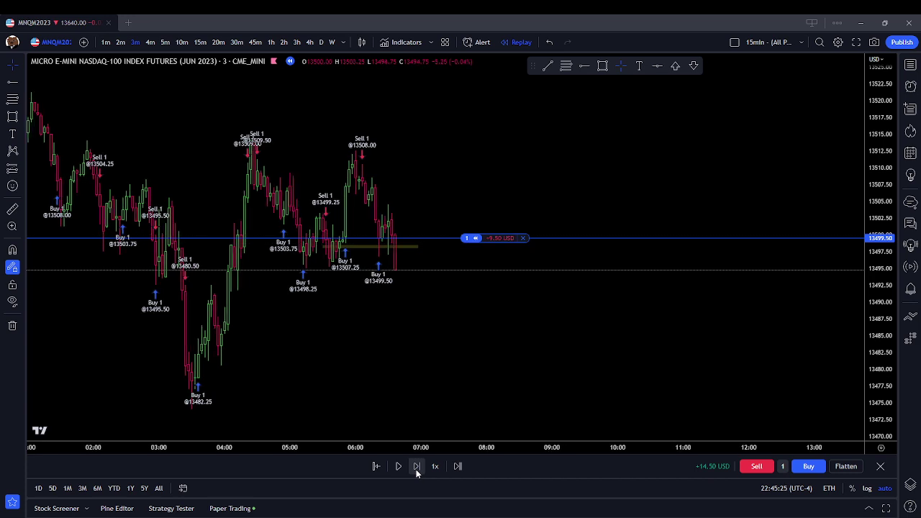
click(523, 237)
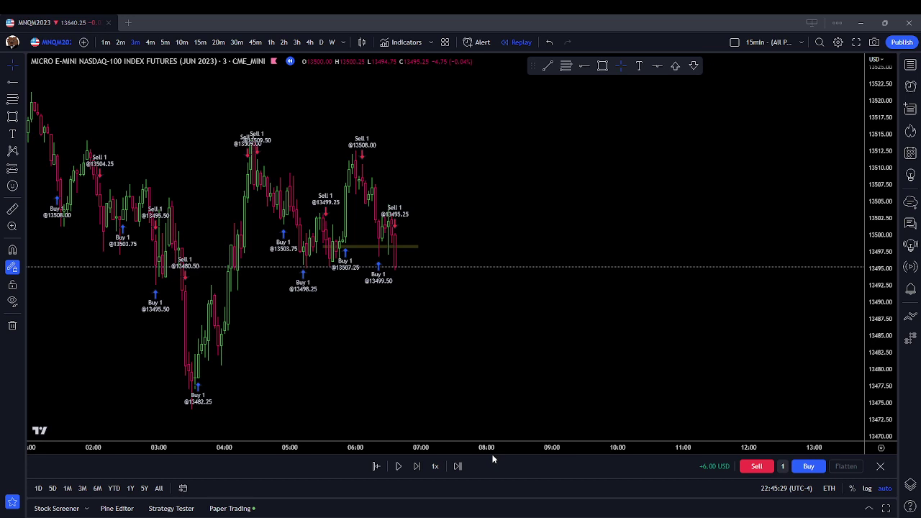
- Advance the replay bar by bar to about 06:54 without an open position
click(415, 466)
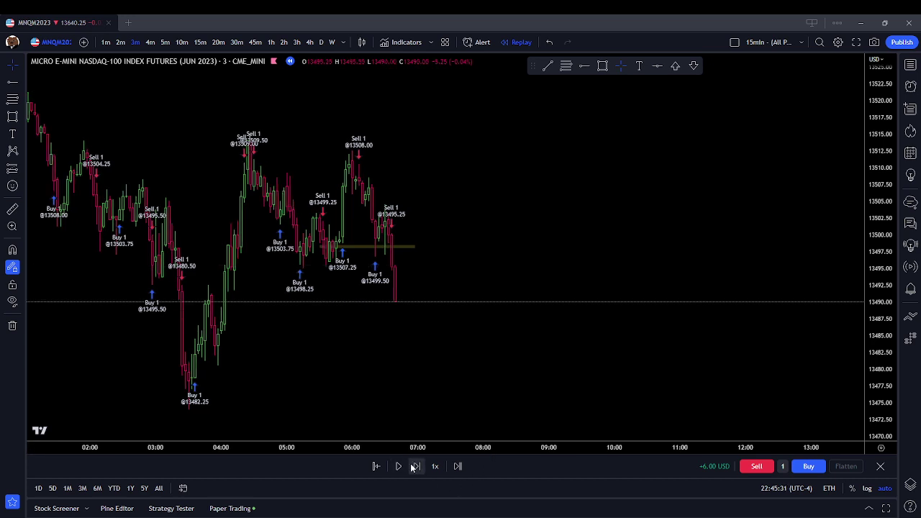
click(415, 466)
click(412, 467)
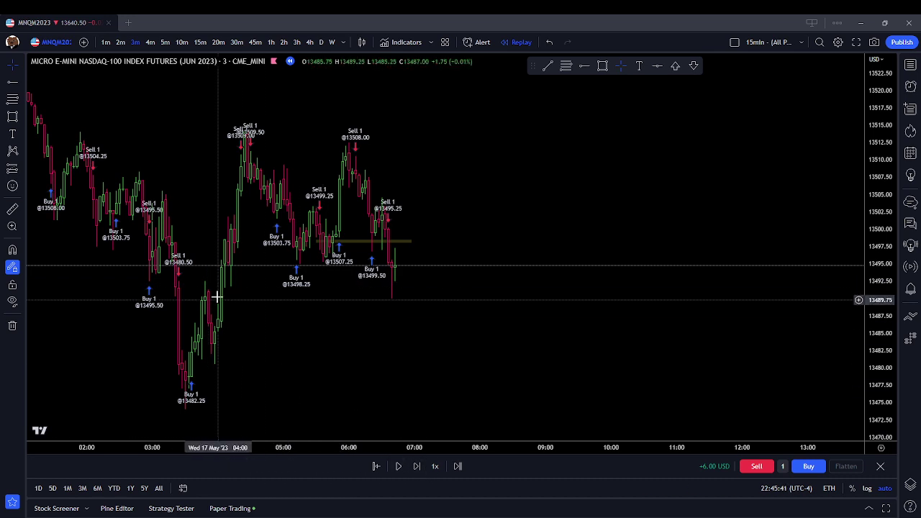
click(415, 466)
click(415, 466)
click(415, 466)
click(415, 466)
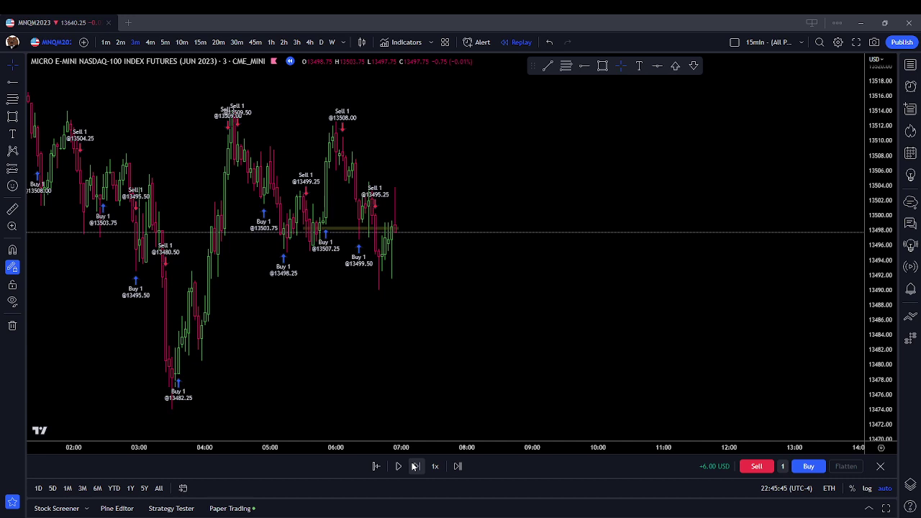
click(415, 466)
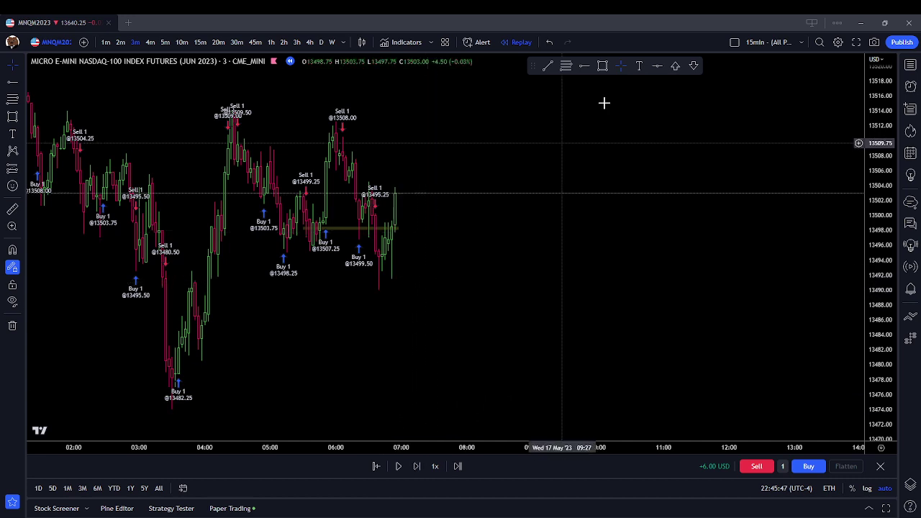
- Draw a yellow zone at about 13490.50–13491.00 from roughly 03:33 to 07:39
click(602, 65)
drag(175, 282, 444, 286)
click(417, 121)
drag(417, 121, 421, 218)
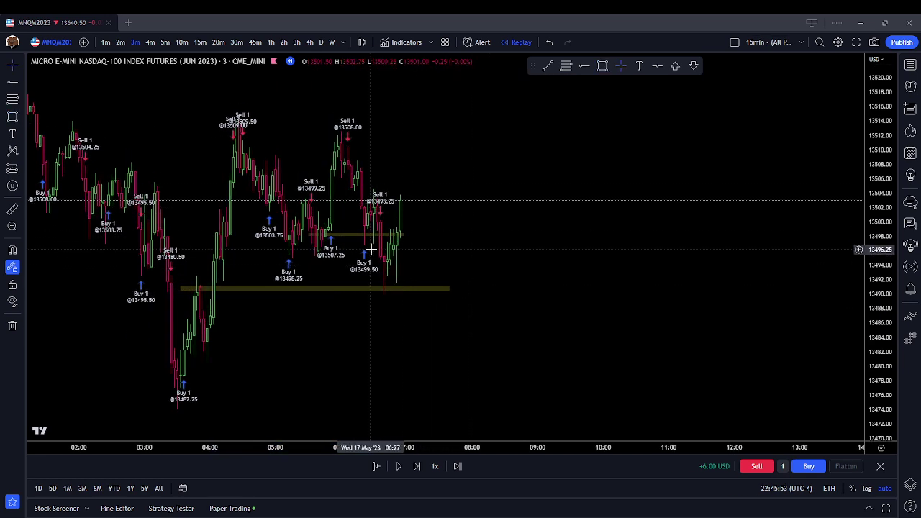
- Buy one contract at 13503.00 and advance the replay to about 06:57
scroll(438, 271, up, 1)
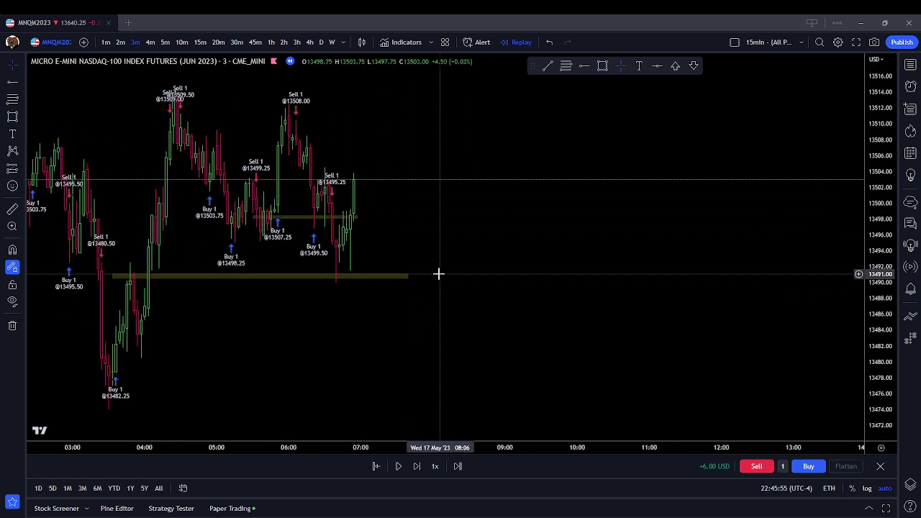
scroll(543, 304, left, 3)
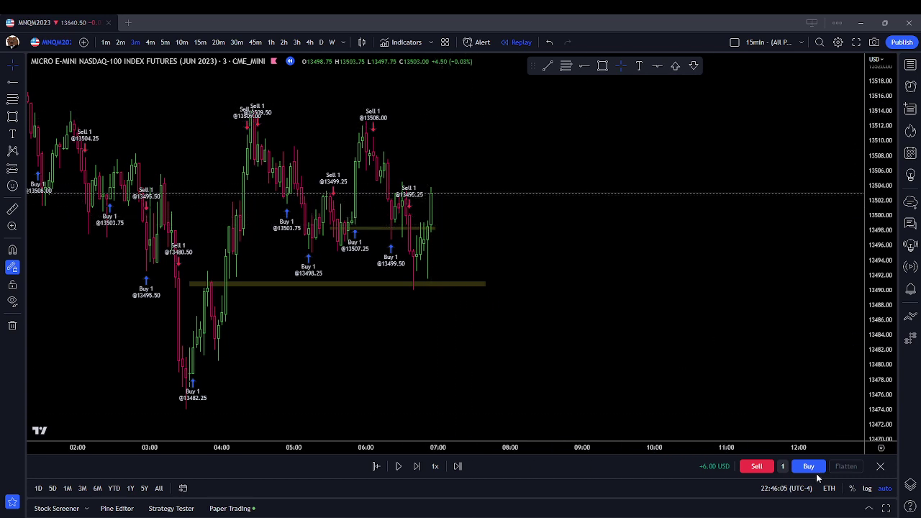
click(422, 470)
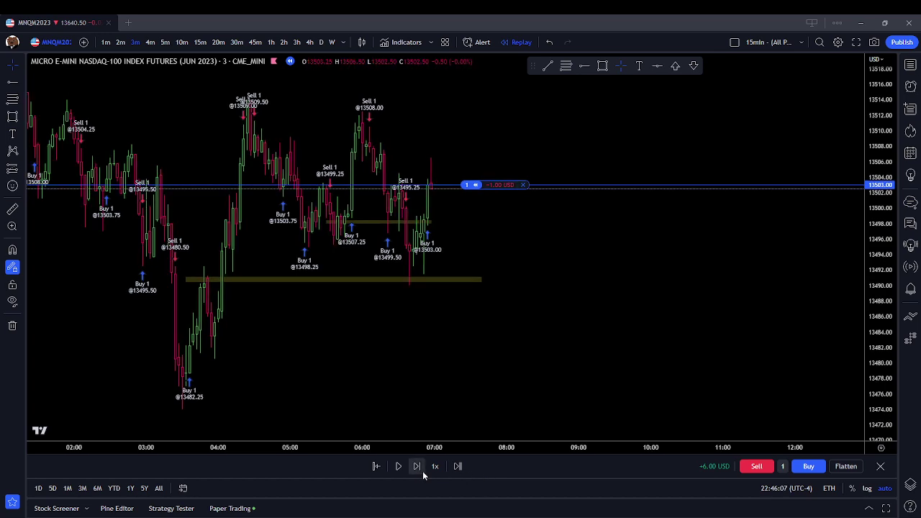
- Advance the replay bar by bar to about 07:12 while holding the long position from 13503.00
click(422, 470)
click(422, 470)
click(422, 470)
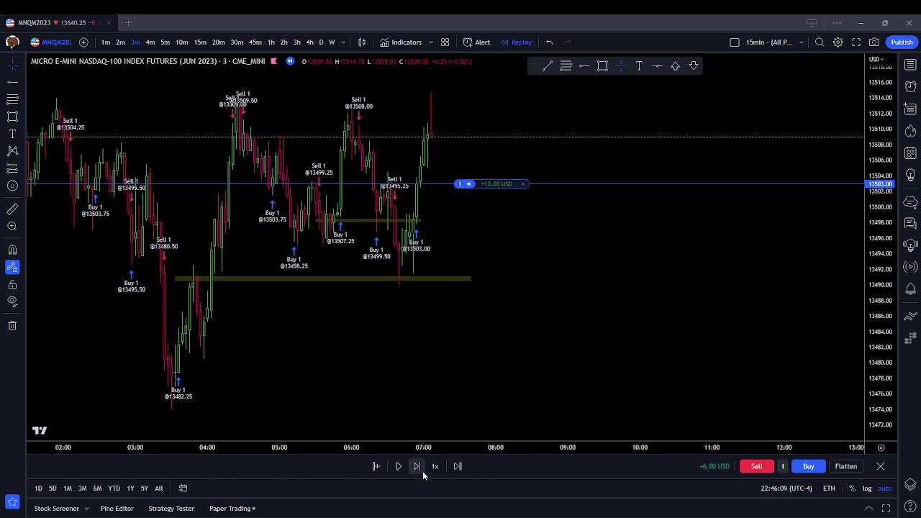
click(422, 470)
click(422, 471)
click(422, 470)
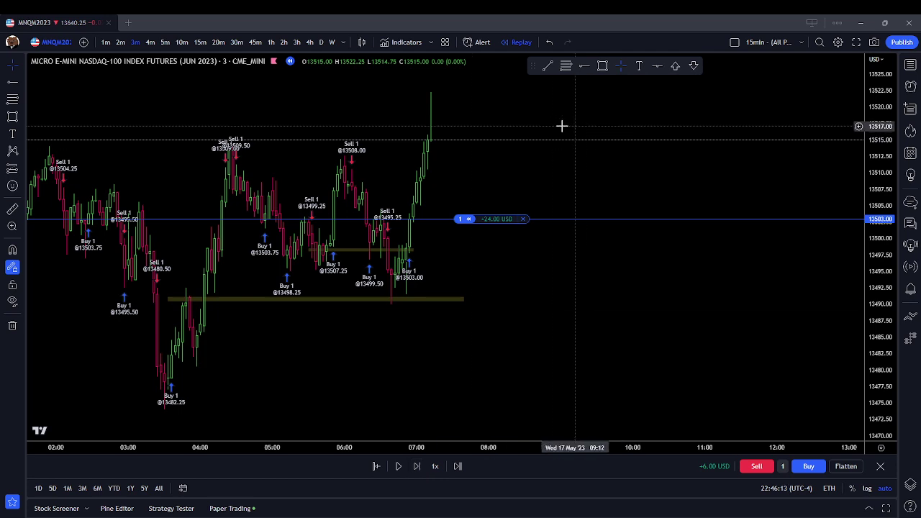
- Draw a yellow zone at about 13514.75–13516.50 from roughly 04:00 to 08:03 over the earlier highs
click(608, 67)
drag(200, 130, 492, 141)
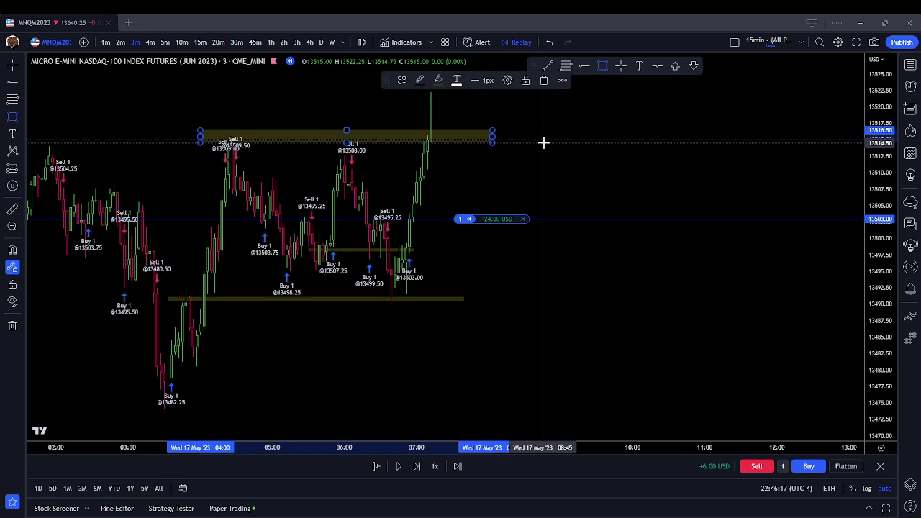
click(446, 94)
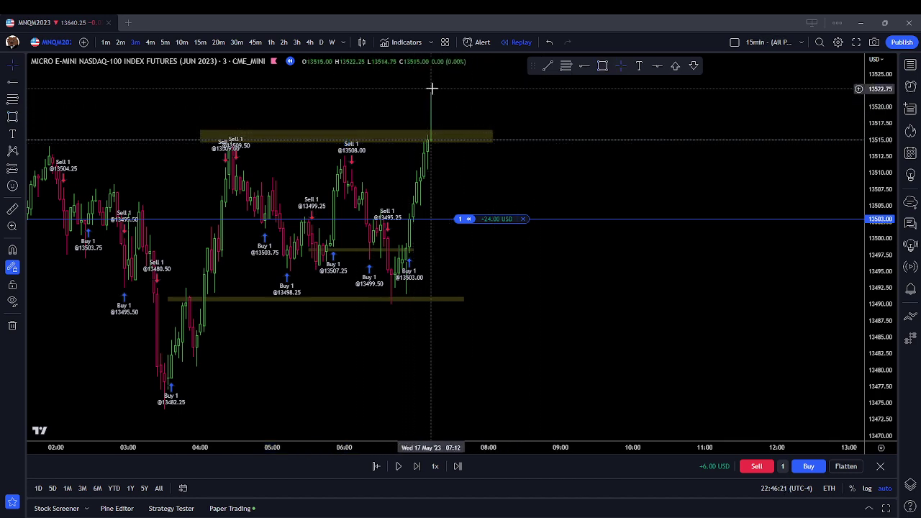
- Close the long position at 13515.00 and remove all drawings from the chart
click(523, 219)
right_click(489, 209)
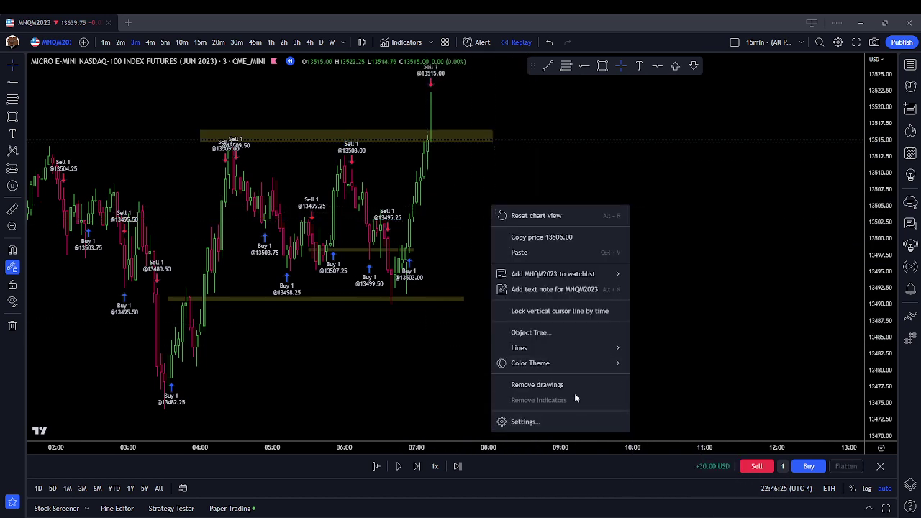
click(540, 386)
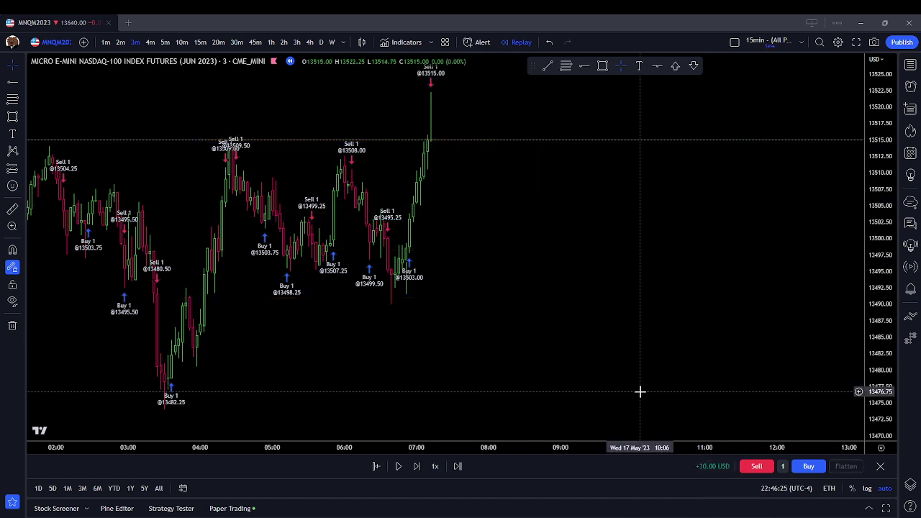
- Advance the replay to about 07:15 and draw a Fibonacci retracement on the 07:12 candle's upper wick from 13515.25 to 13522.25
click(416, 467)
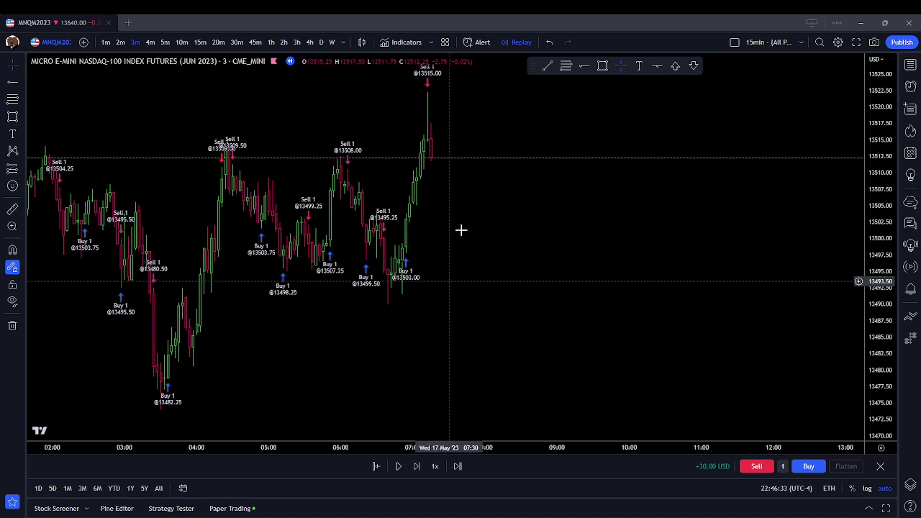
click(567, 66)
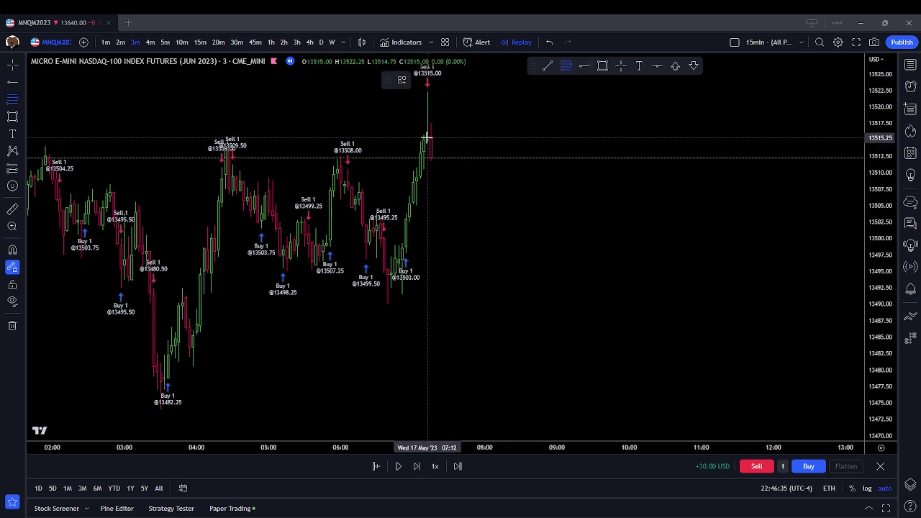
click(428, 137)
click(428, 92)
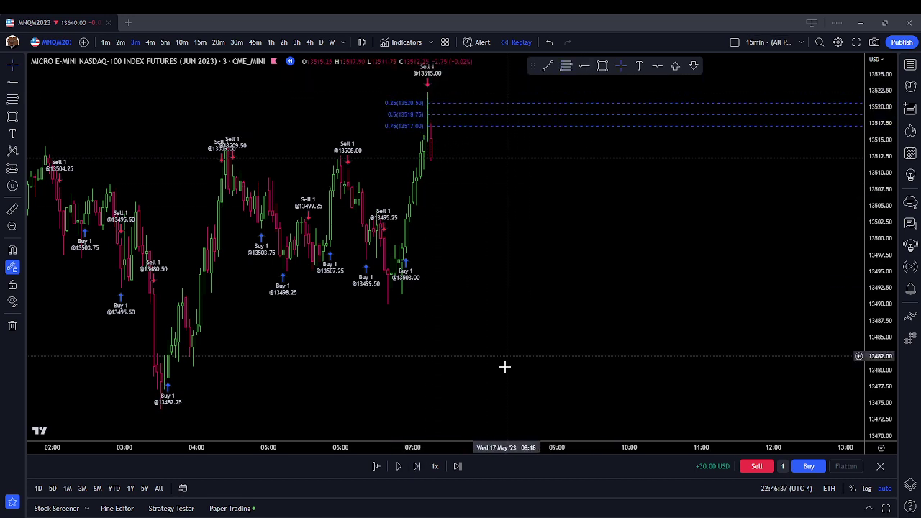
- Advance the replay bar by bar to about 07:36 without an open position
click(422, 467)
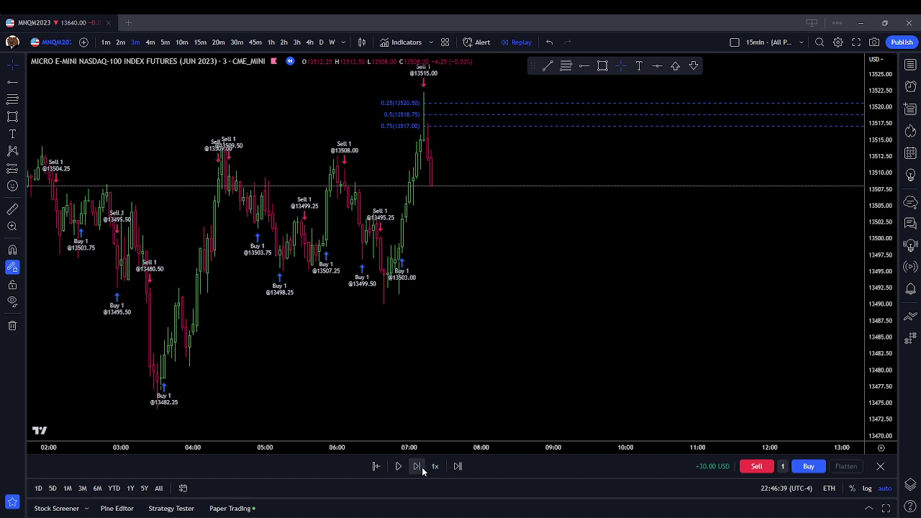
click(420, 469)
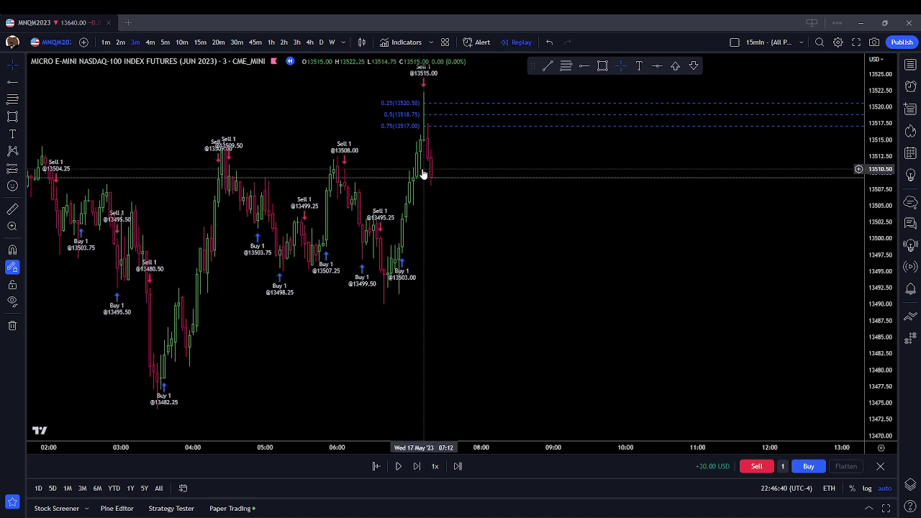
click(413, 468)
click(413, 470)
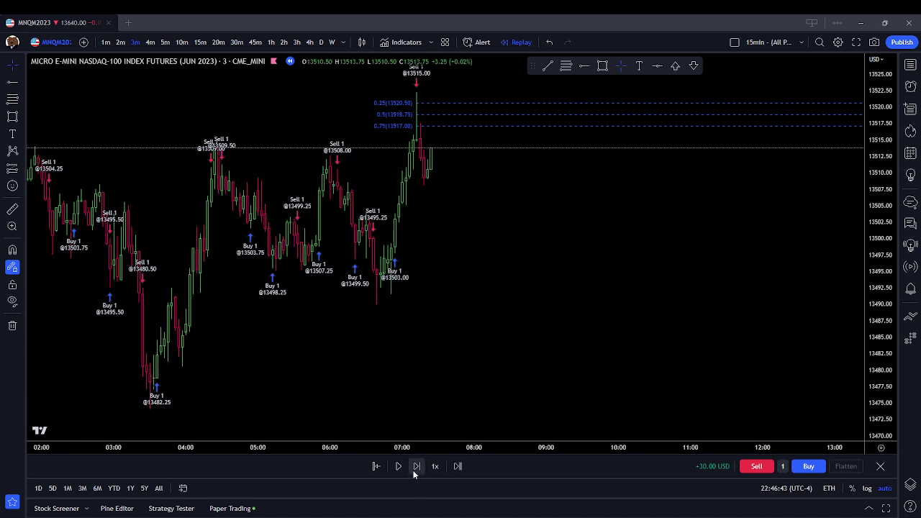
click(415, 466)
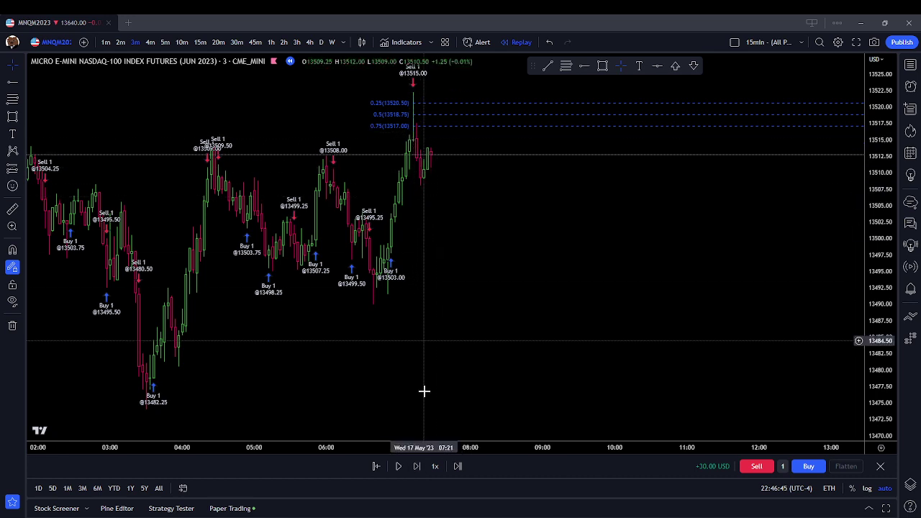
click(420, 469)
click(420, 469)
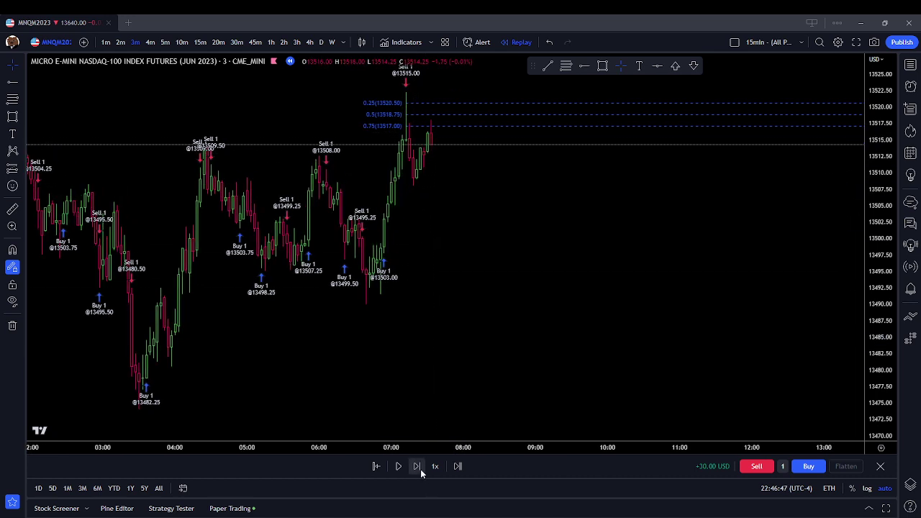
click(416, 467)
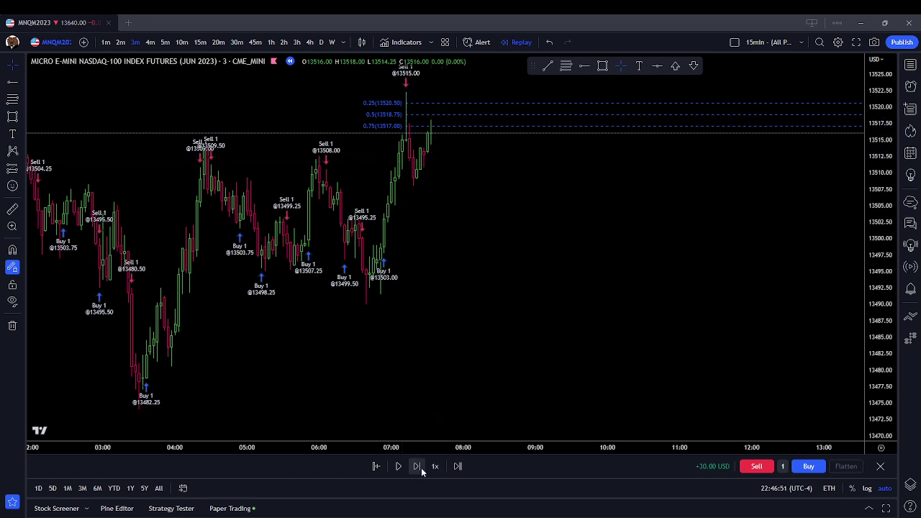
click(415, 467)
click(415, 467)
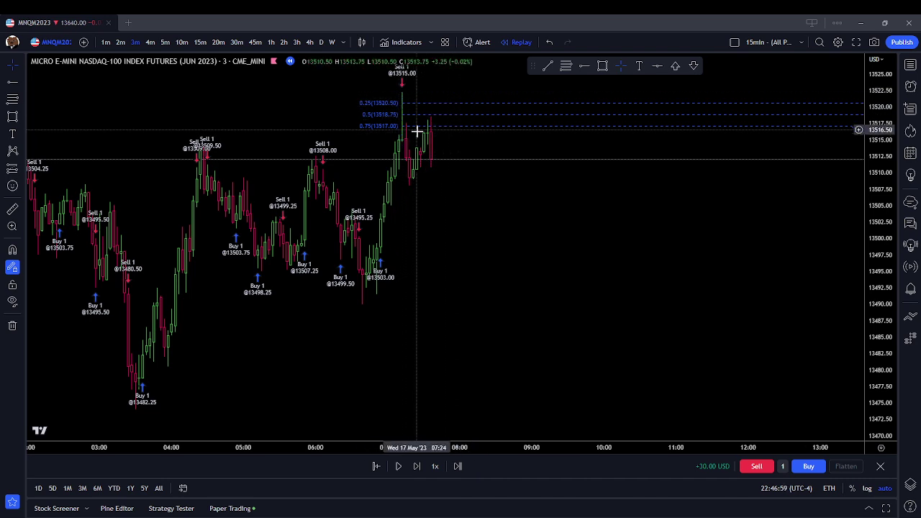
- Sell one contract at 13512.00 and advance the replay bar by bar to about 07:51
click(467, 120)
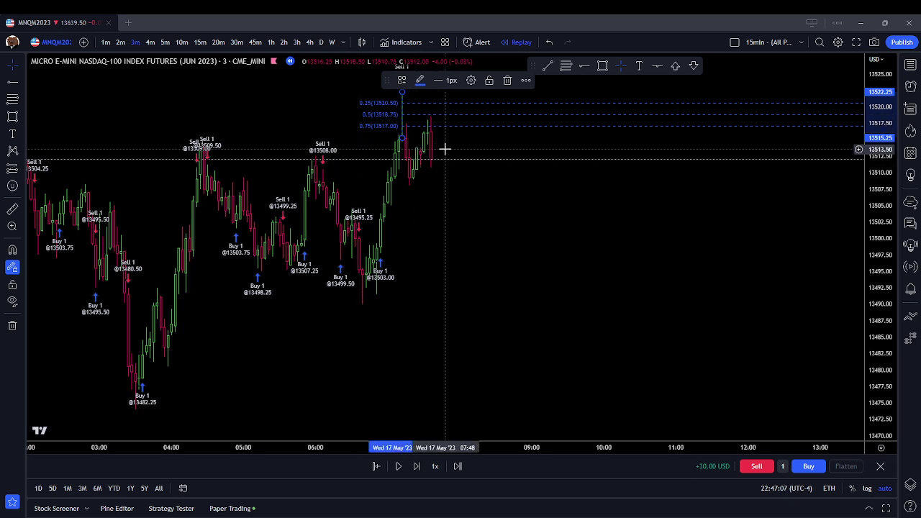
click(429, 187)
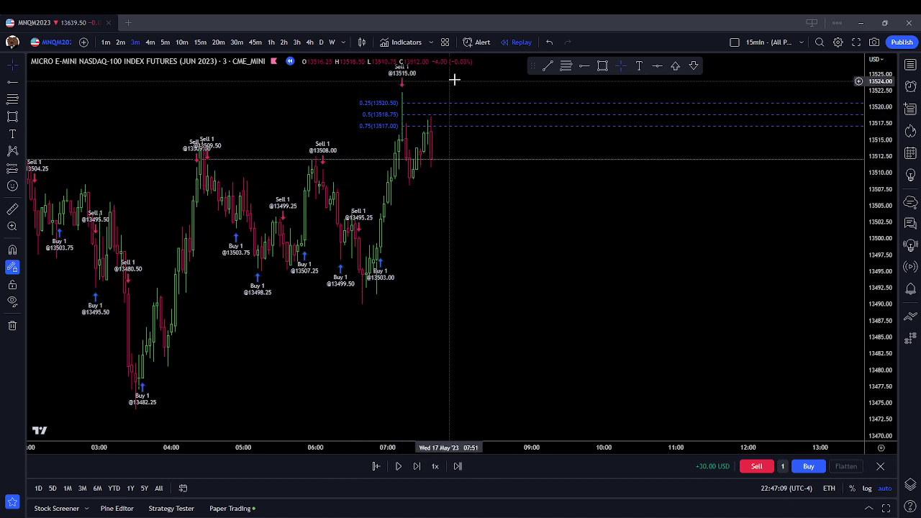
click(418, 466)
click(420, 466)
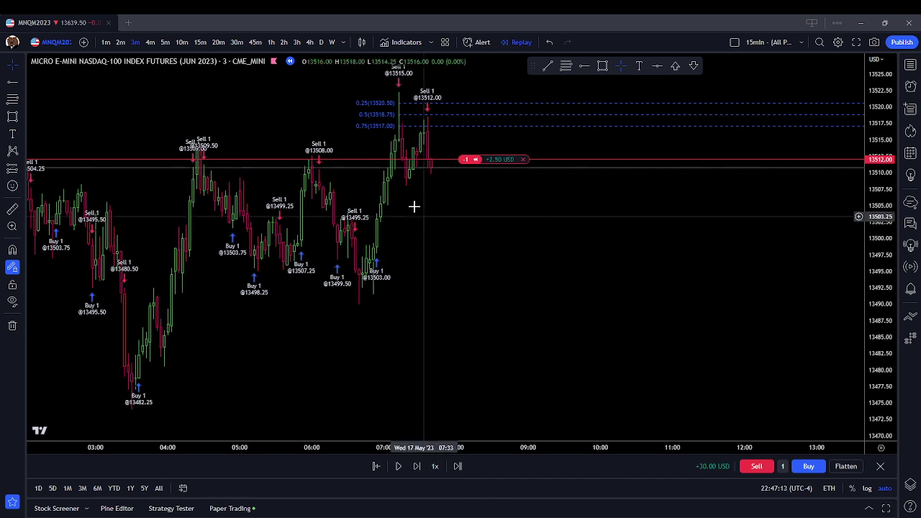
click(418, 467)
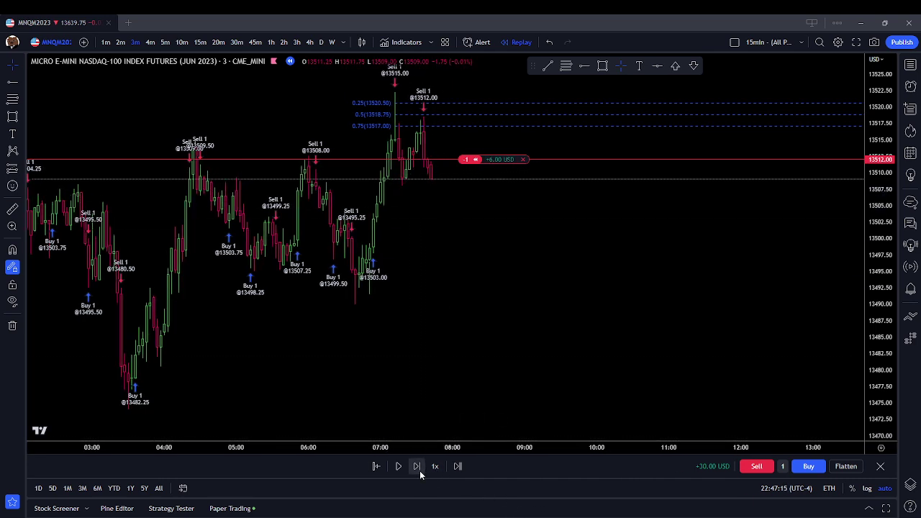
click(419, 470)
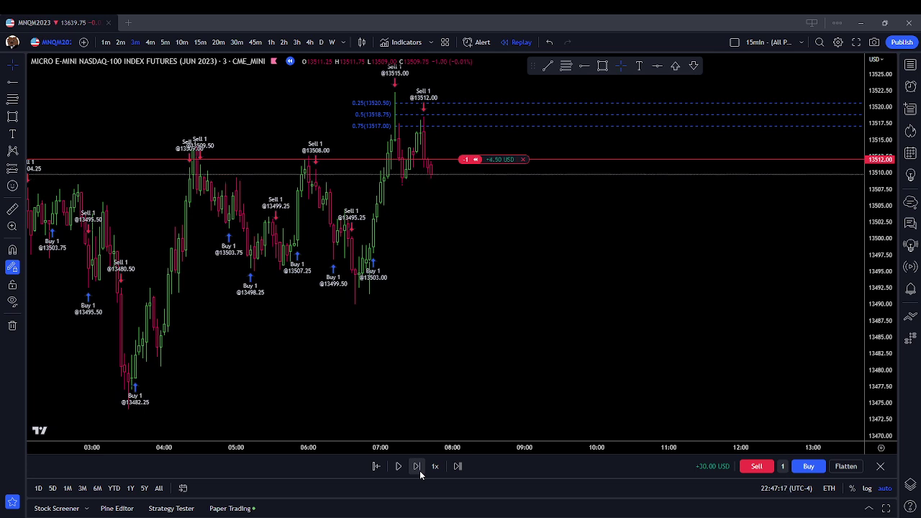
click(419, 471)
click(419, 470)
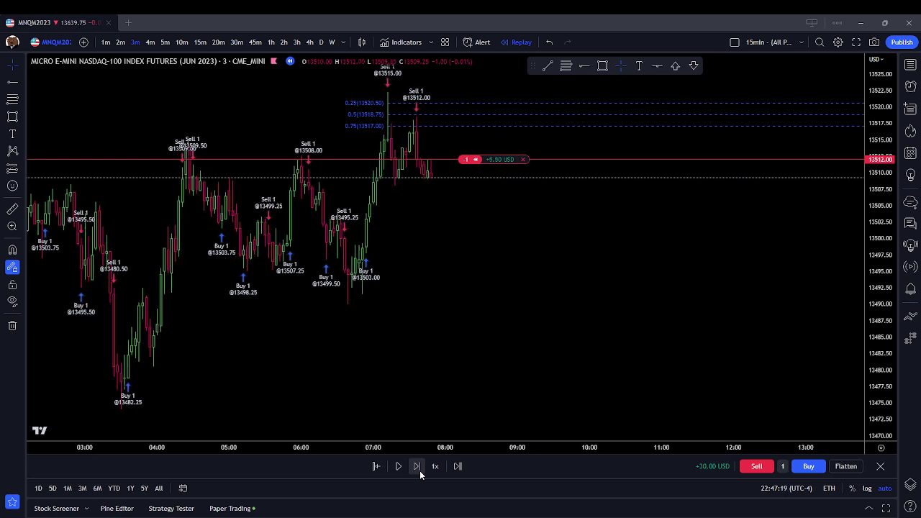
click(419, 470)
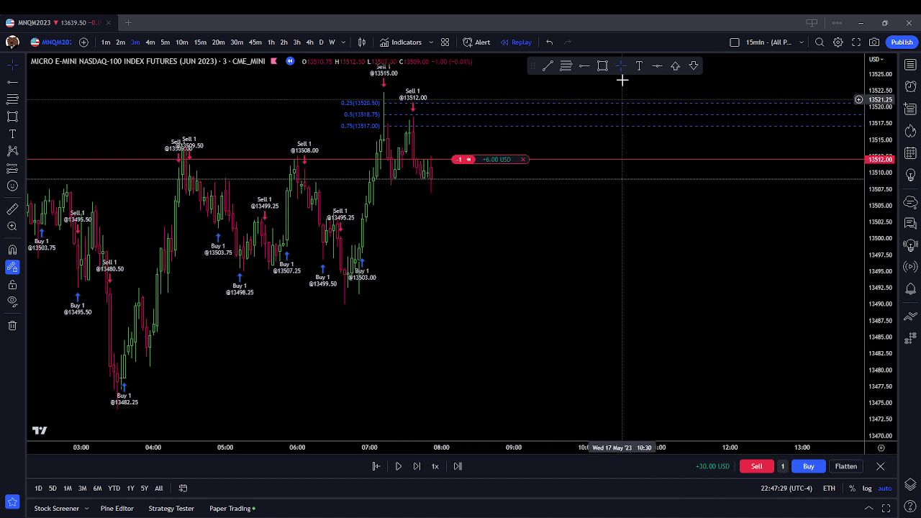
- Remove the Fibonacci retracement and draw a thin yellow zone at about 13507.00–13507.50 from roughly 06:45 to 08:21
right_click(429, 249)
click(486, 430)
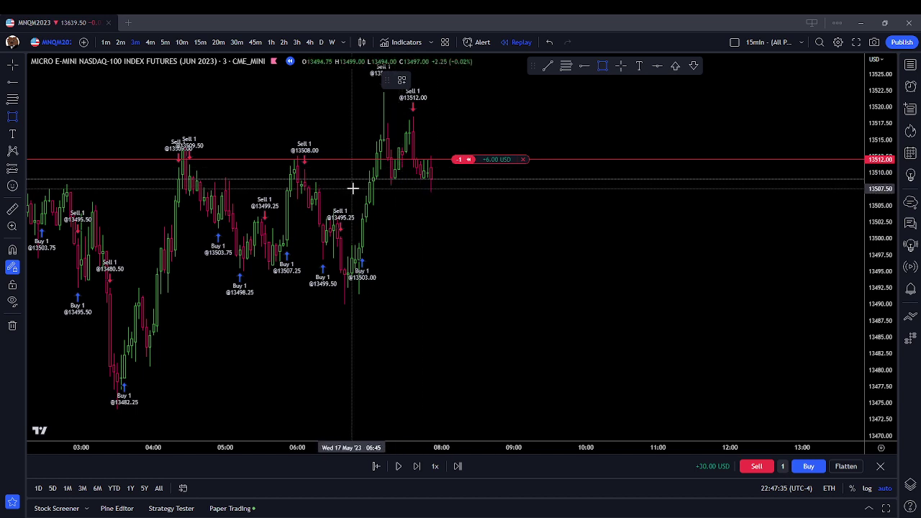
drag(351, 189, 468, 192)
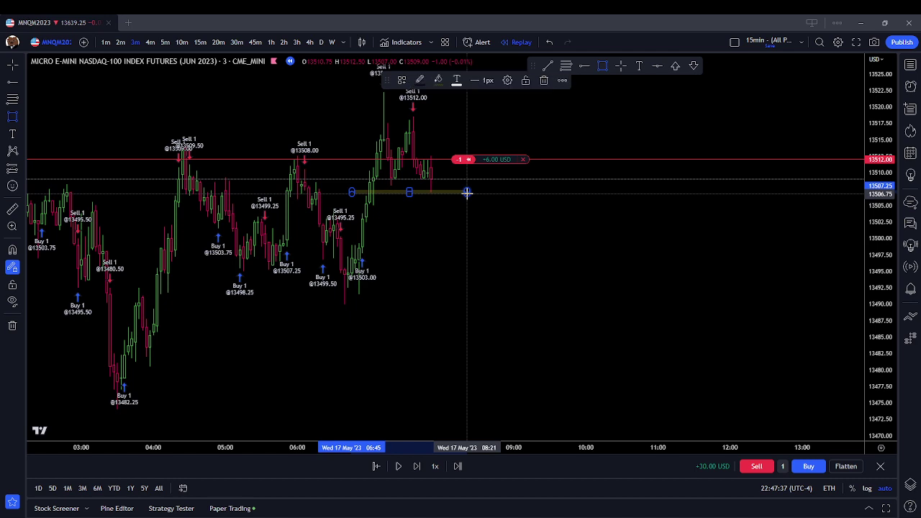
click(367, 193)
click(368, 193)
drag(368, 193, 368, 197)
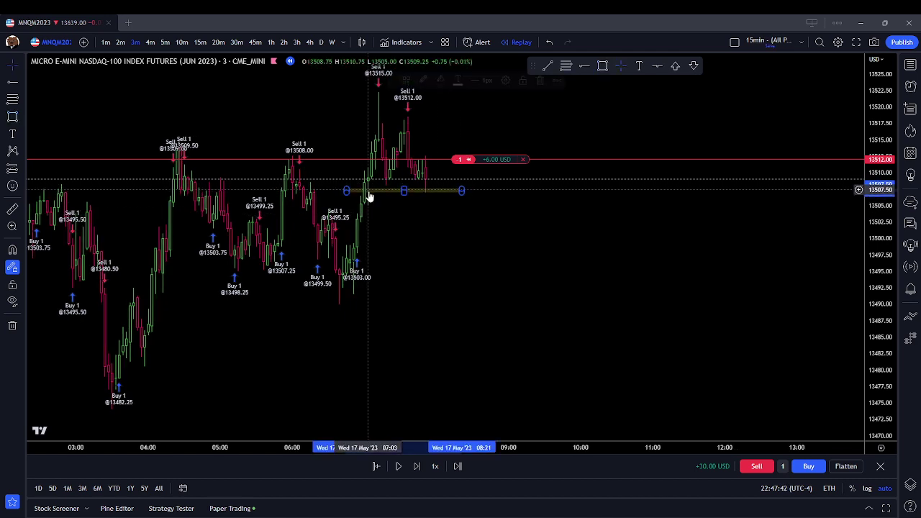
- Close the short position at 13509.00 and advance the replay to about 07:54
click(523, 159)
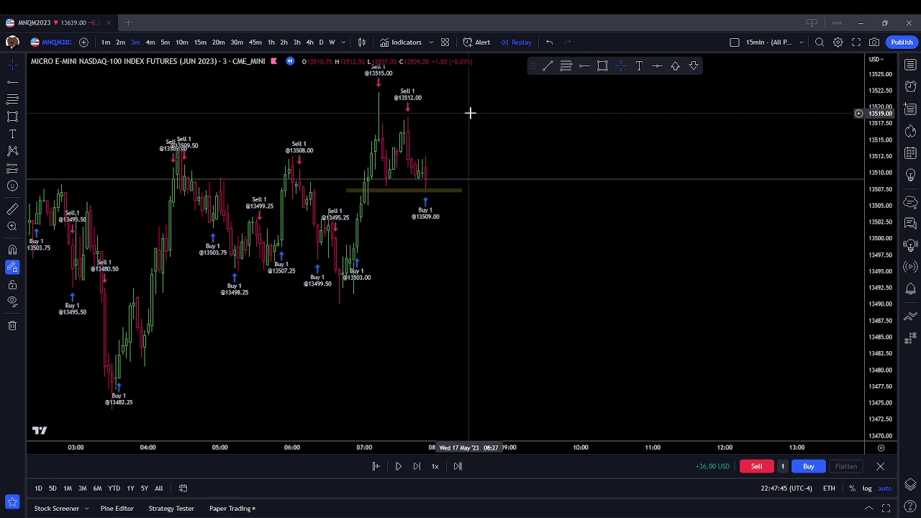
click(415, 466)
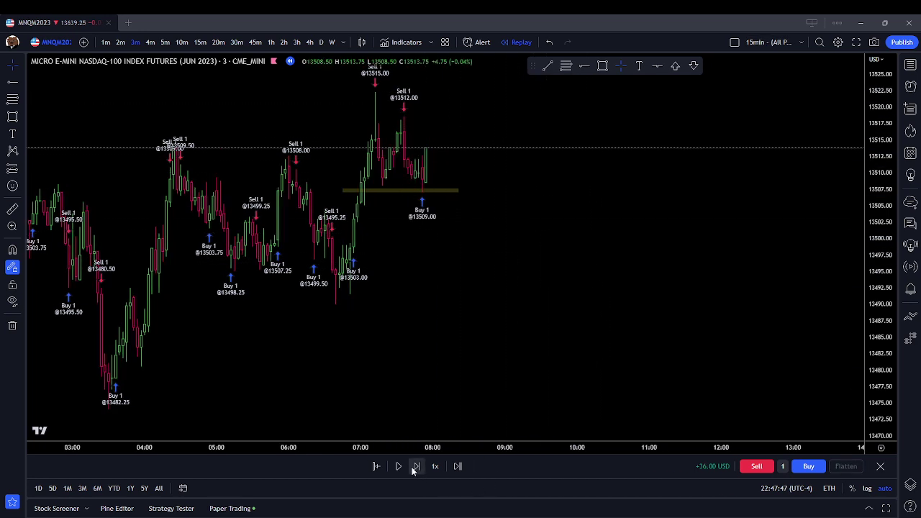
click(417, 466)
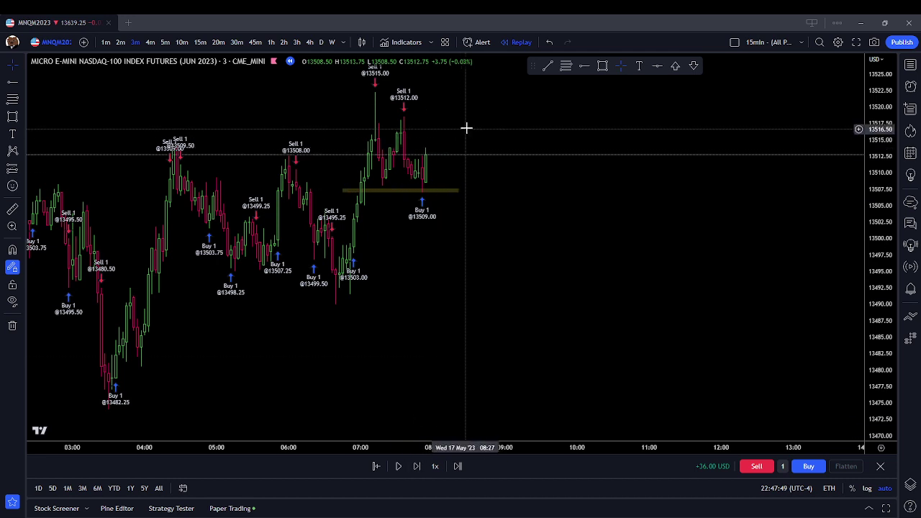
click(398, 191)
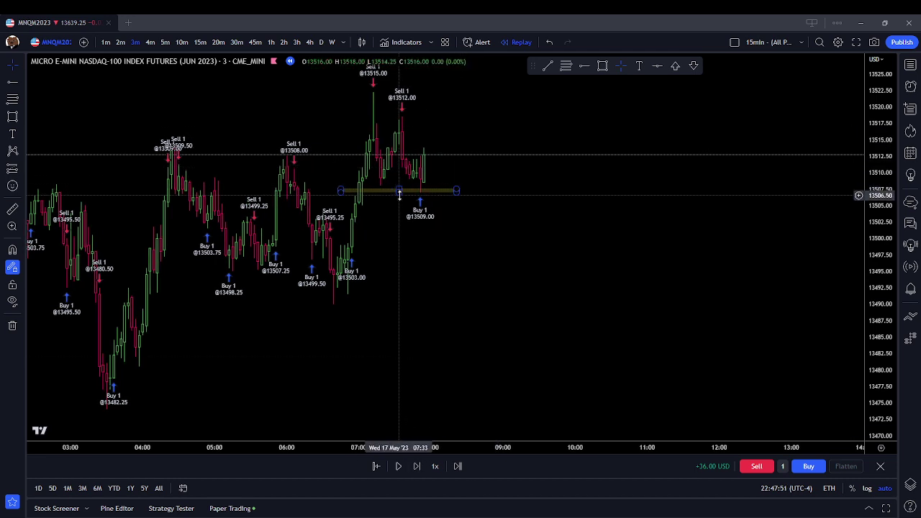
drag(542, 199, 557, 243)
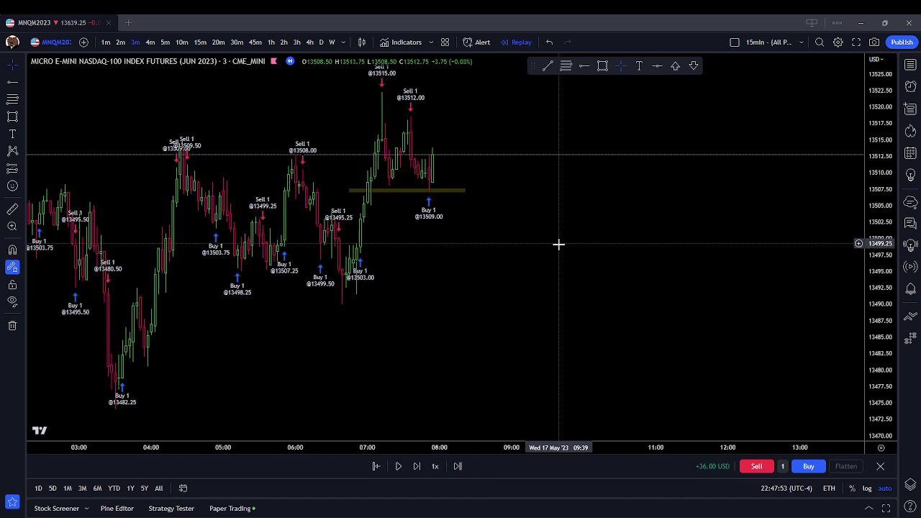
- Buy one contract at 13512.75 and advance the replay to about 08:03
click(821, 468)
click(416, 466)
click(417, 467)
click(416, 466)
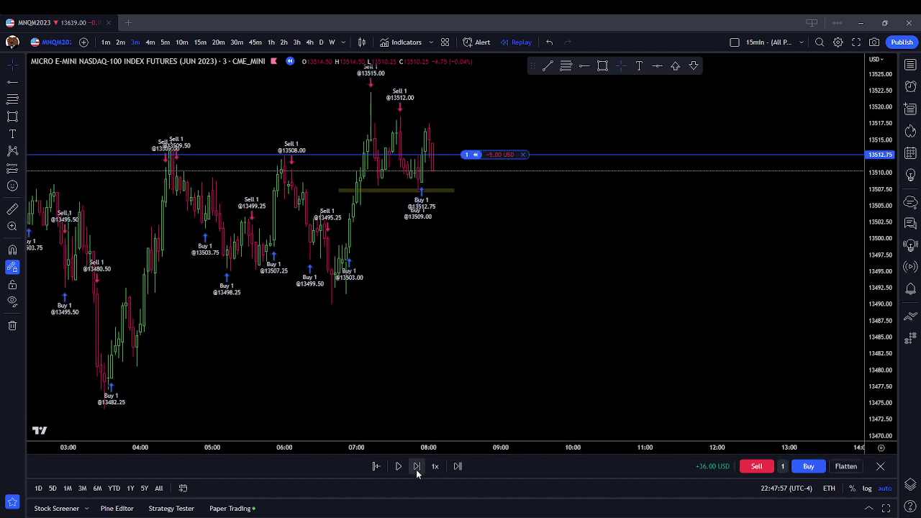
- Advance the replay to about 08:12 with the long position open and remove the yellow zone from the chart
click(415, 467)
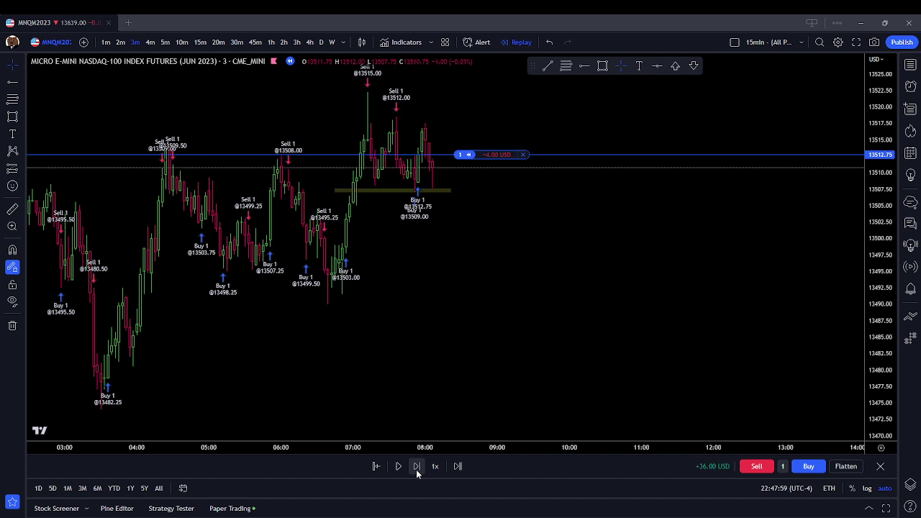
click(415, 466)
click(415, 466)
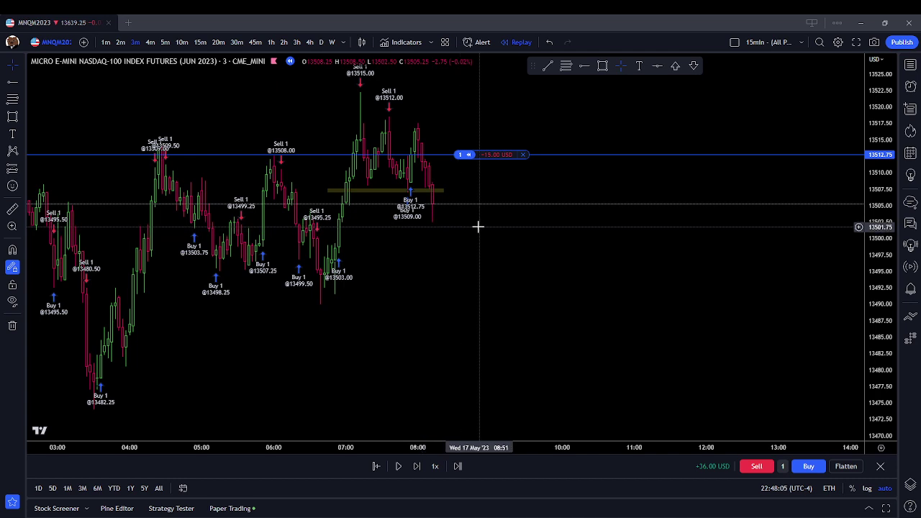
right_click(477, 226)
click(524, 407)
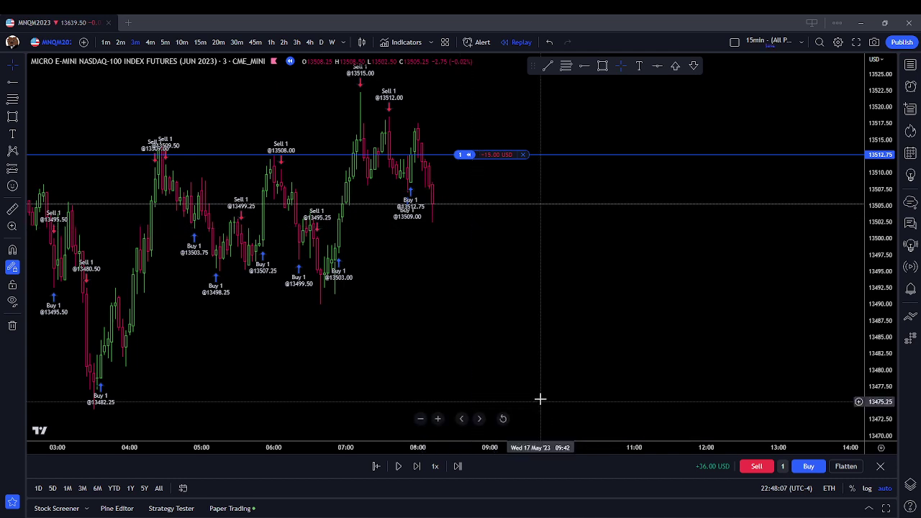
- Draw a thin yellow zone at about 13503.50–13504.50 from roughly 06:42 to 08:30
click(603, 67)
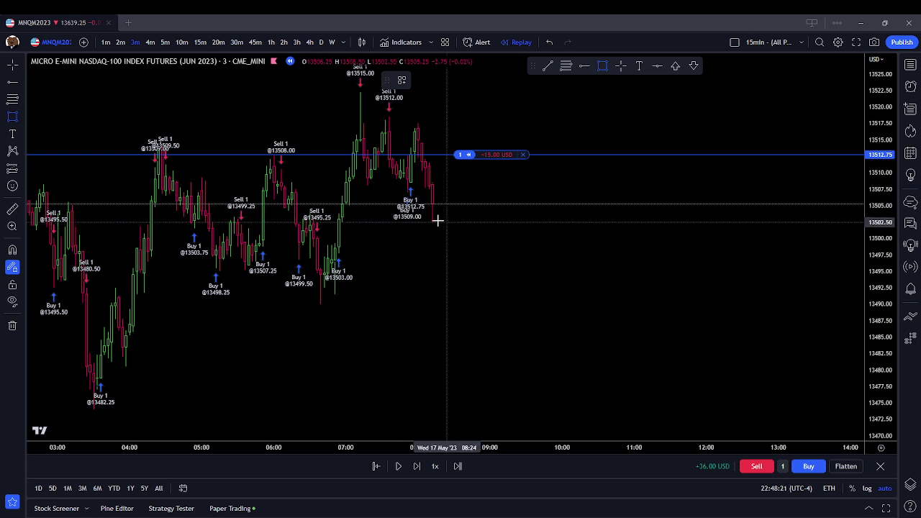
drag(325, 209, 453, 214)
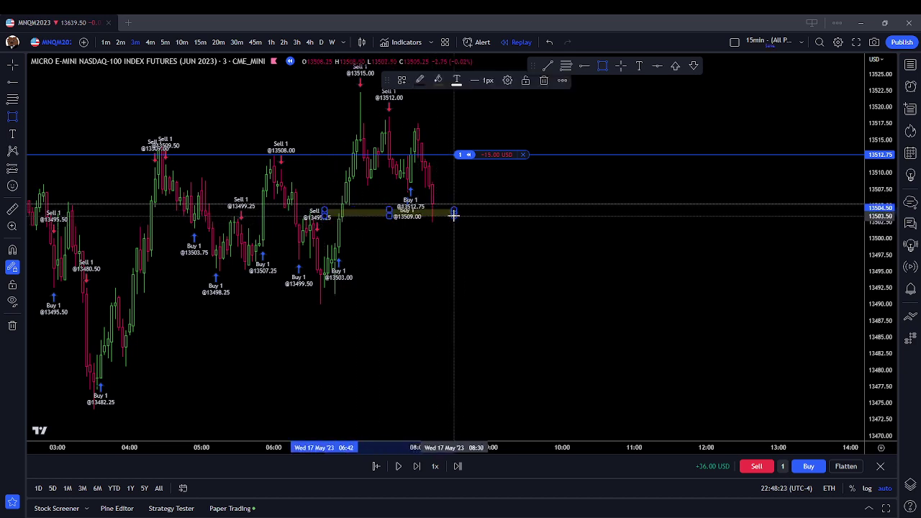
click(479, 240)
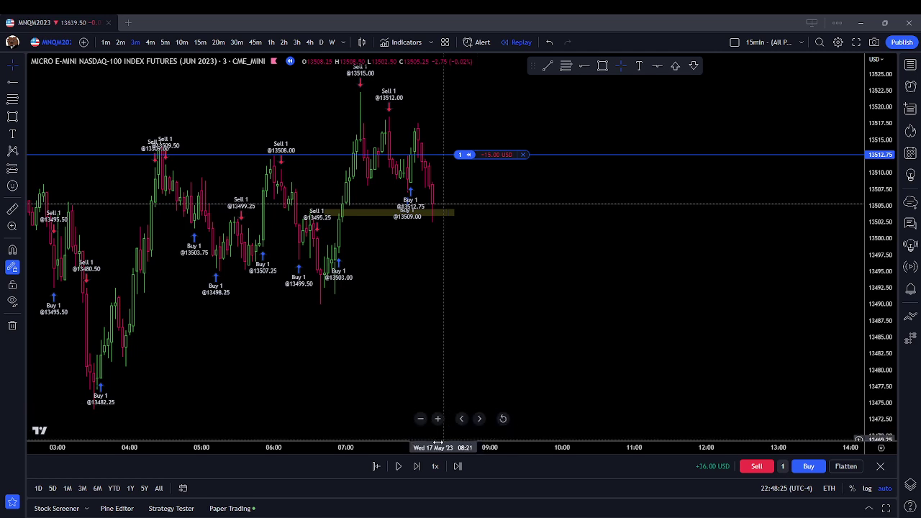
- Advance the replay to about 08:30 with the one-contract long position still open
click(416, 466)
click(416, 466)
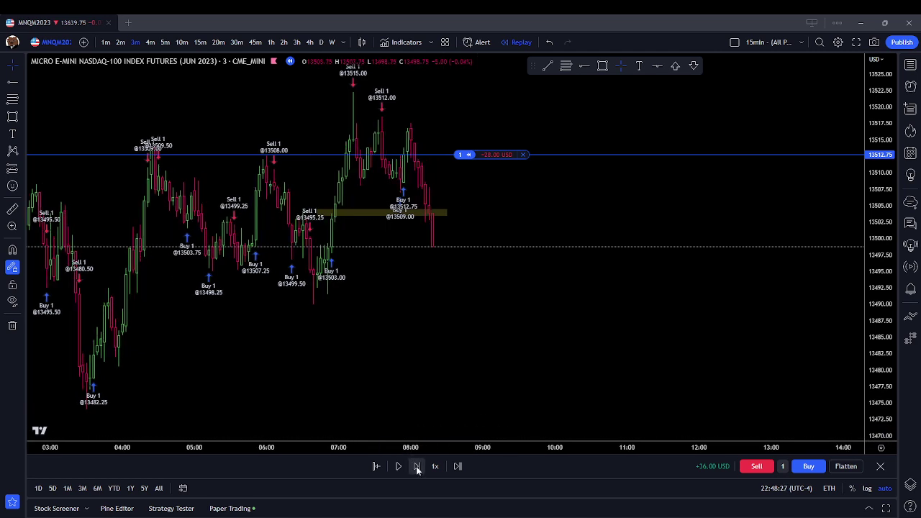
click(417, 466)
click(417, 466)
click(416, 466)
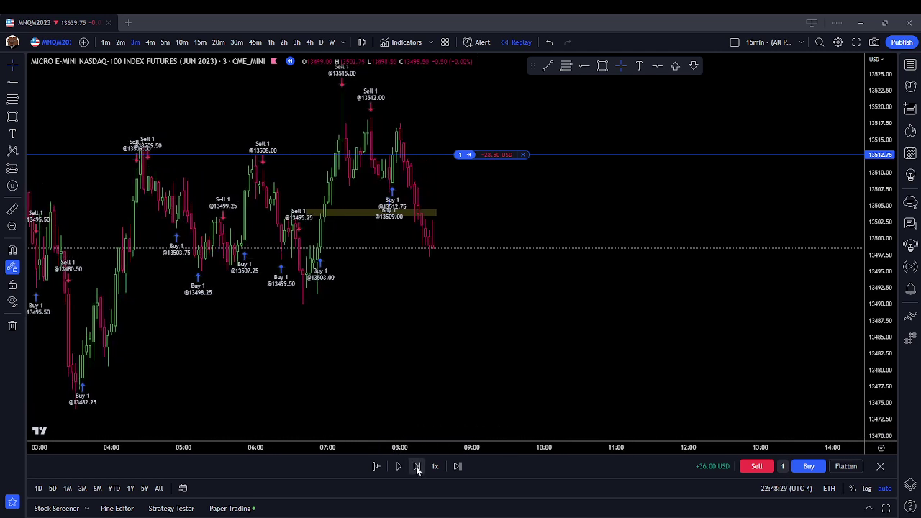
click(416, 466)
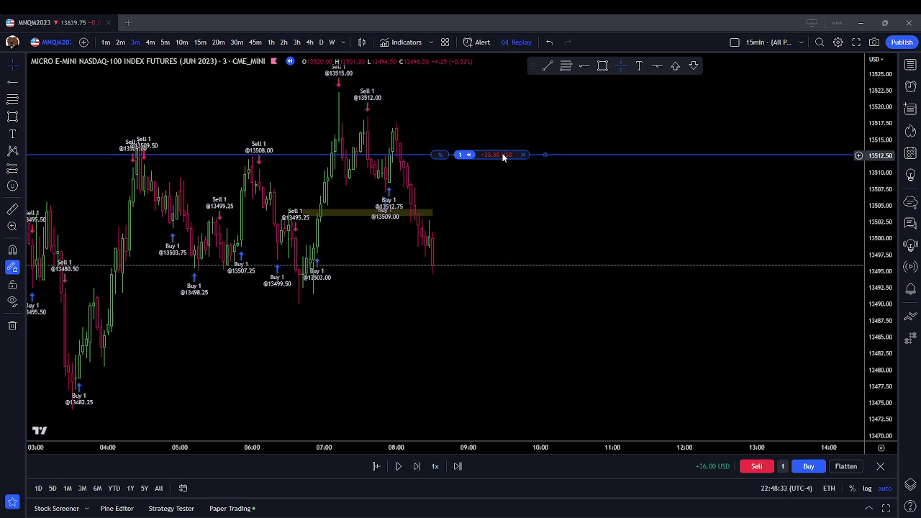
- Mark a thin zone near 13495.00 through the latest candle's low and remove all drawings from the chart
click(602, 65)
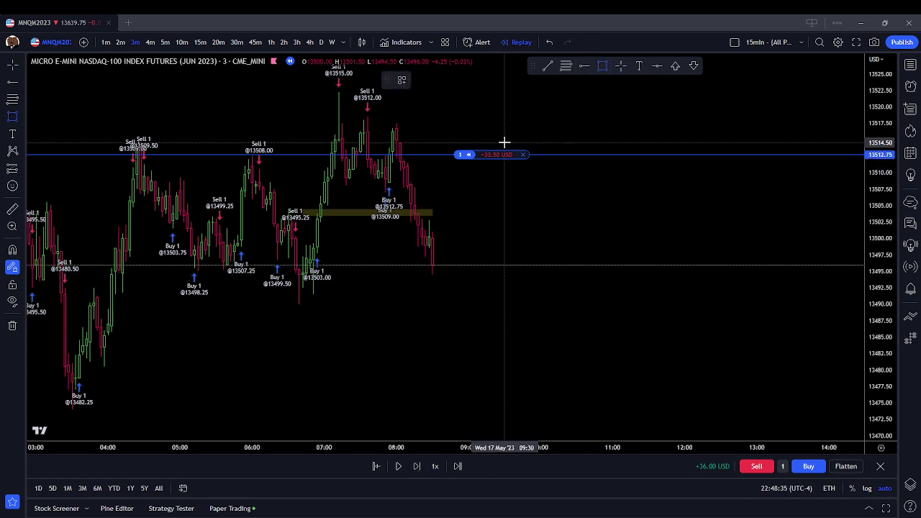
drag(283, 272, 489, 274)
right_click(503, 225)
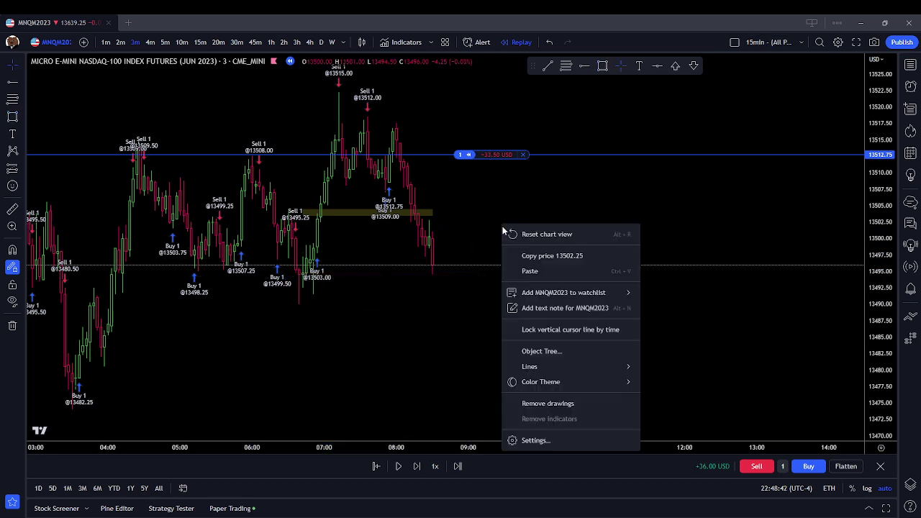
click(544, 404)
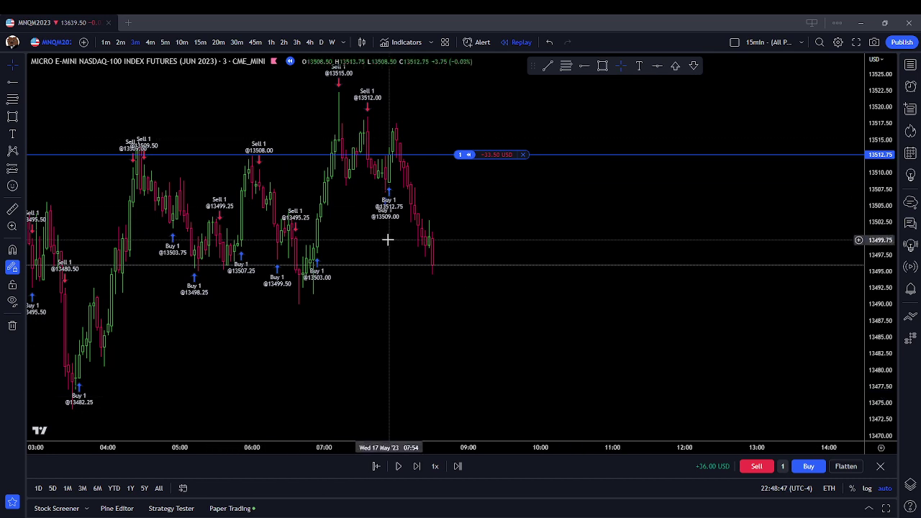
- Buy one more contract at 13496.00 and advance the replay to about 08:45
click(809, 467)
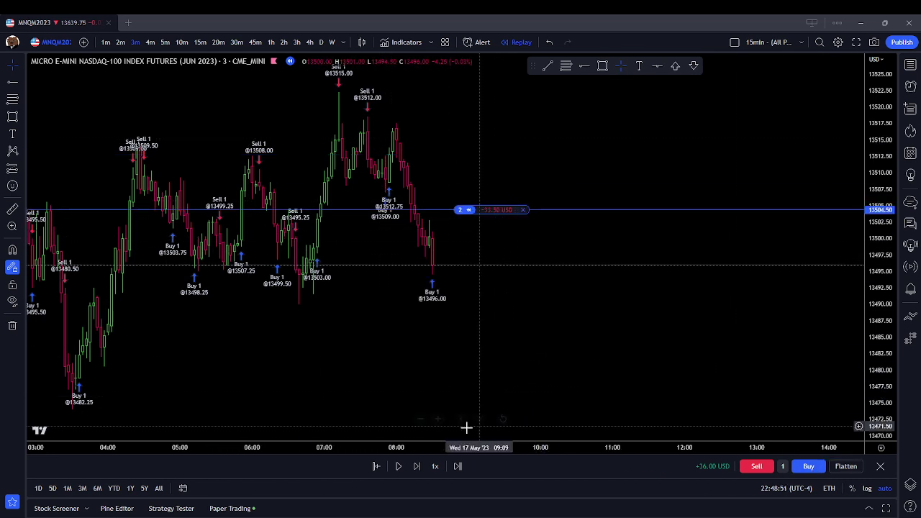
click(418, 466)
click(418, 466)
click(417, 466)
click(417, 466)
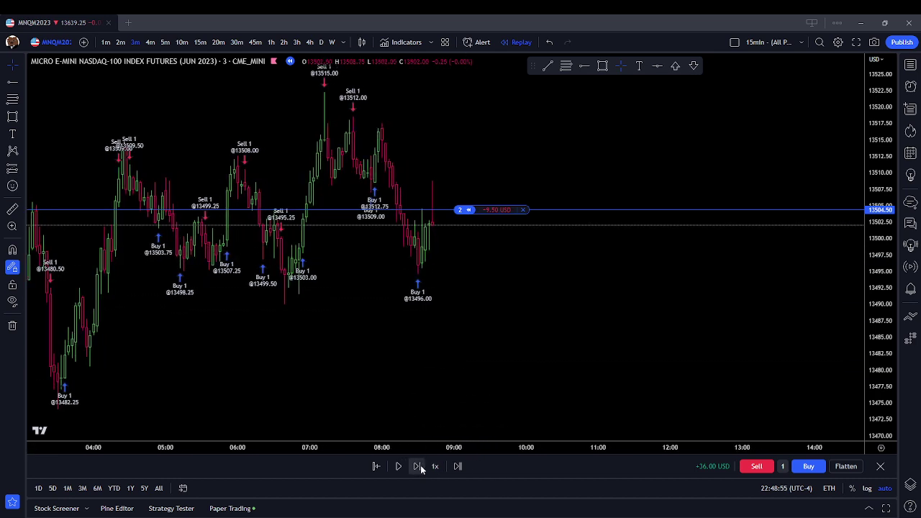
click(418, 467)
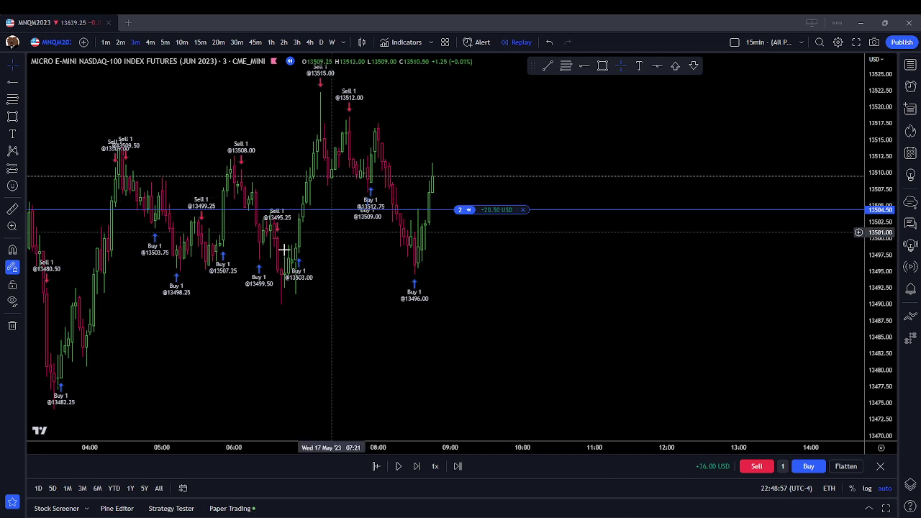
- Mark the latest swing low with a thin yellow zone at 13494.25–13495.00 and remove it from the chart
drag(463, 130, 504, 158)
key(alt+shift+r)
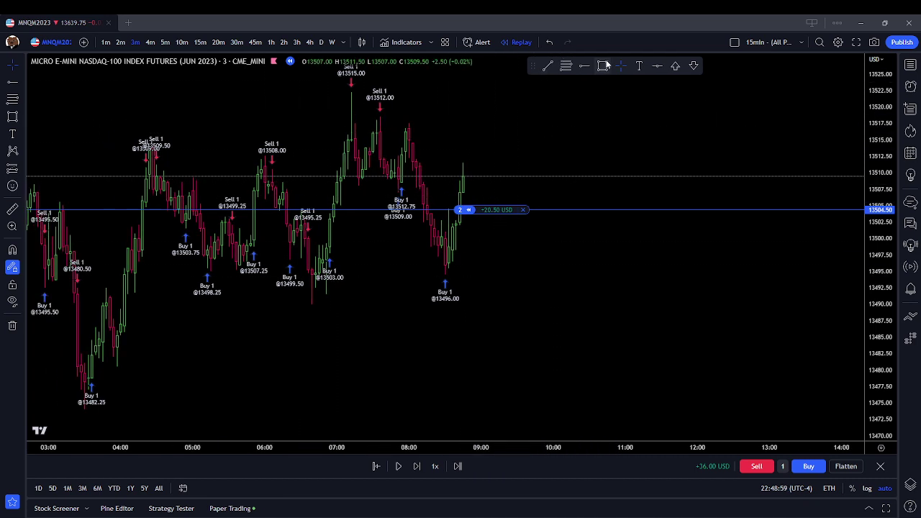
click(336, 185)
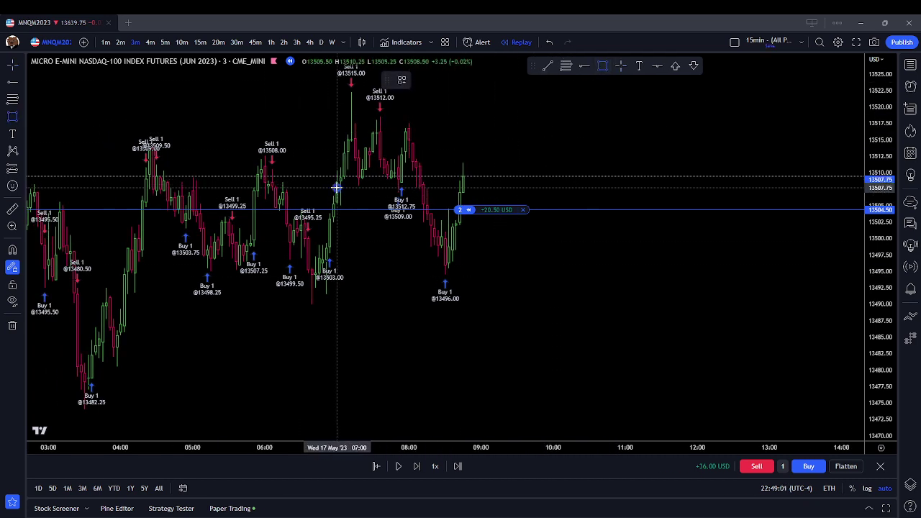
click(441, 191)
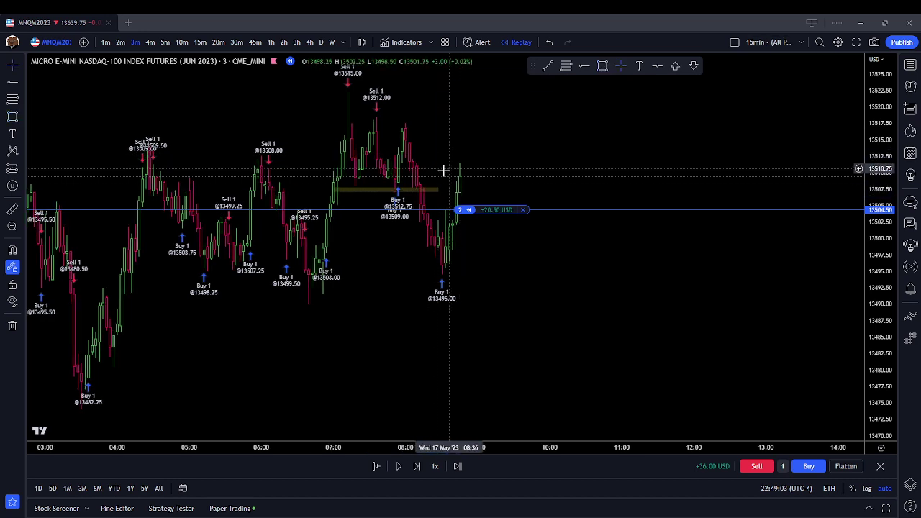
drag(415, 196, 430, 279)
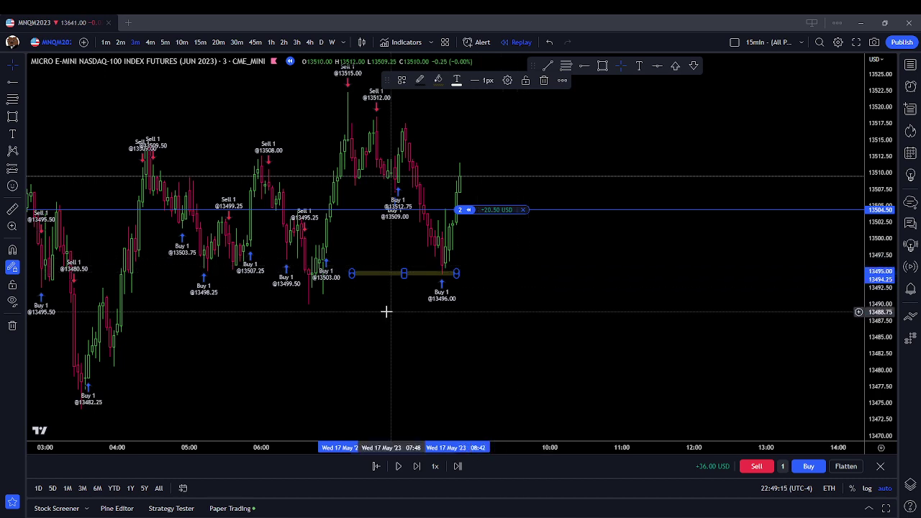
right_click(352, 306)
click(401, 471)
- Turn off Executions and Executions labels in the chart's trading settings to try hiding the buy and sell markers
right_click(322, 344)
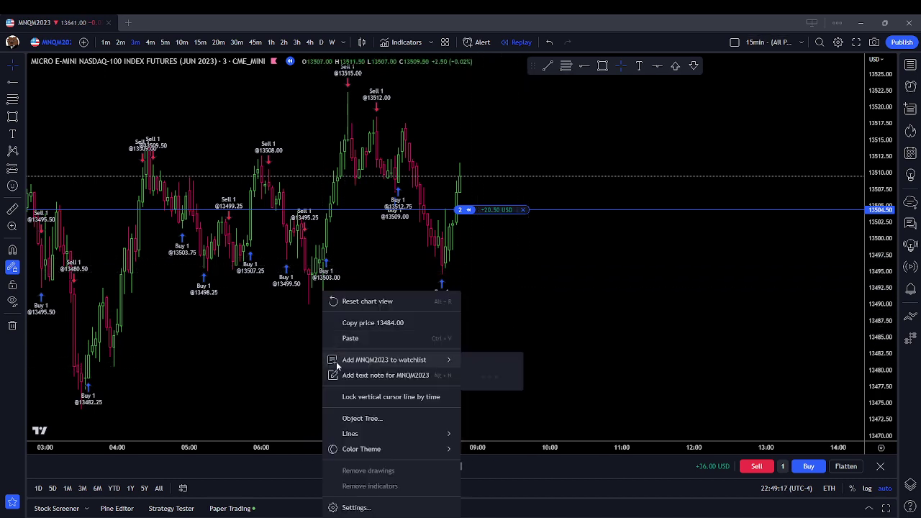
click(356, 507)
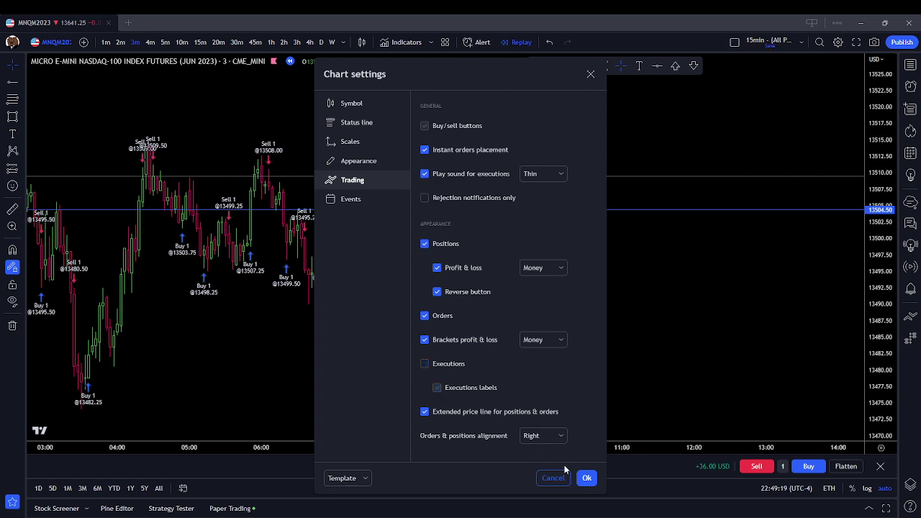
click(587, 478)
right_click(328, 339)
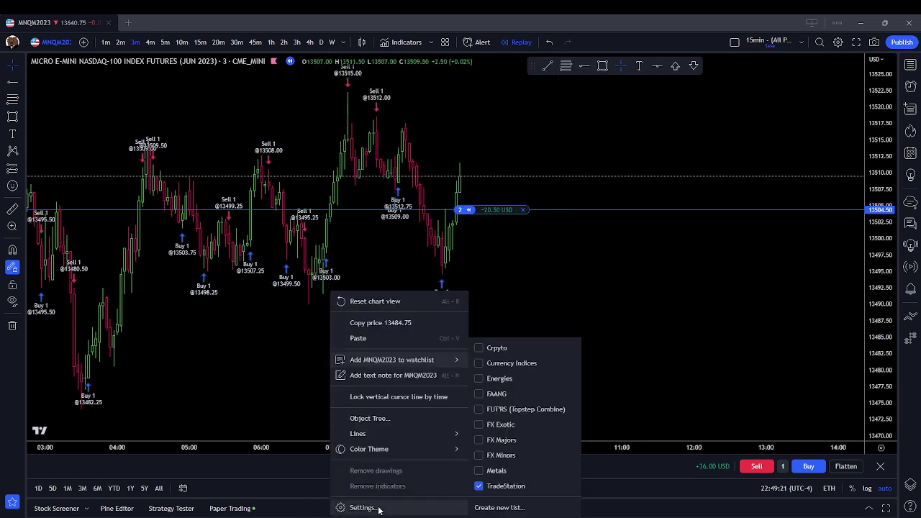
click(363, 507)
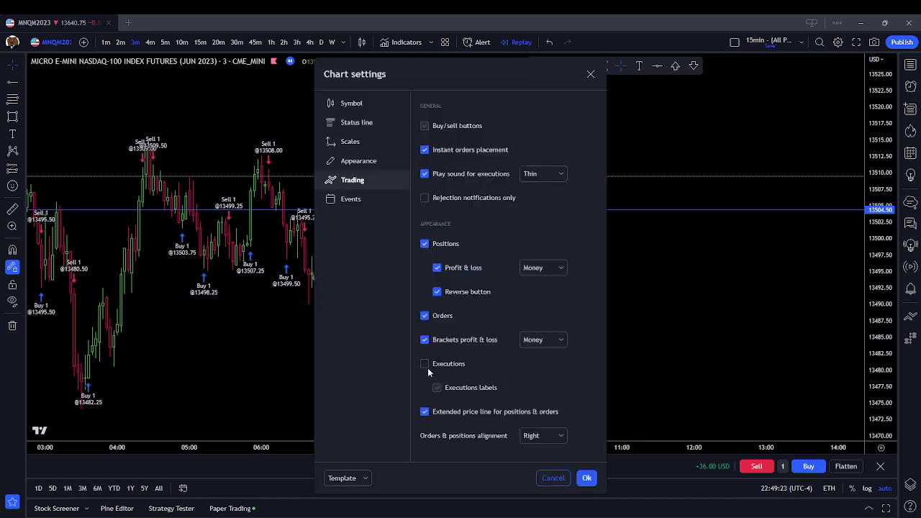
click(586, 478)
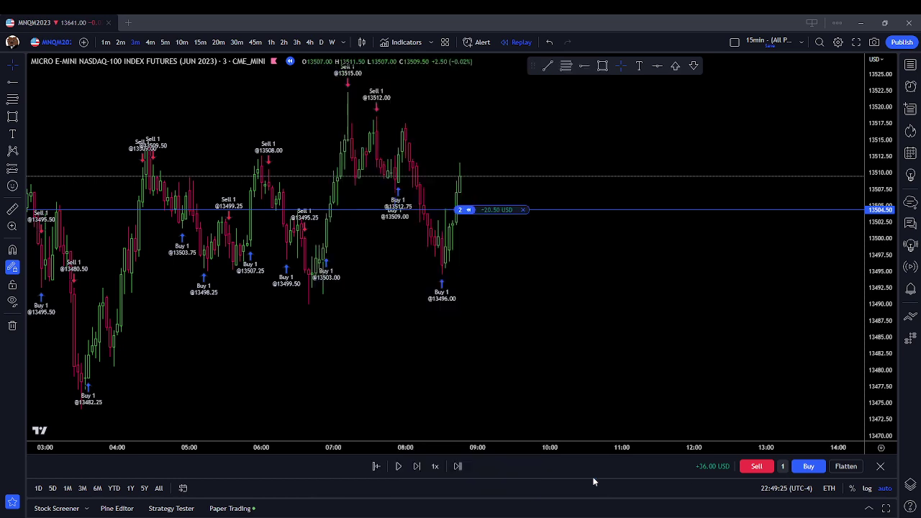
drag(479, 335, 512, 334)
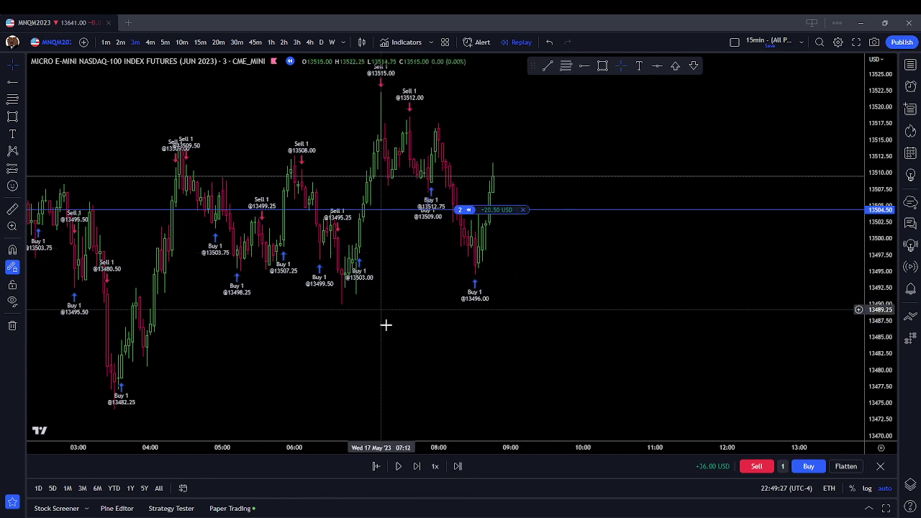
right_click(392, 292)
click(421, 507)
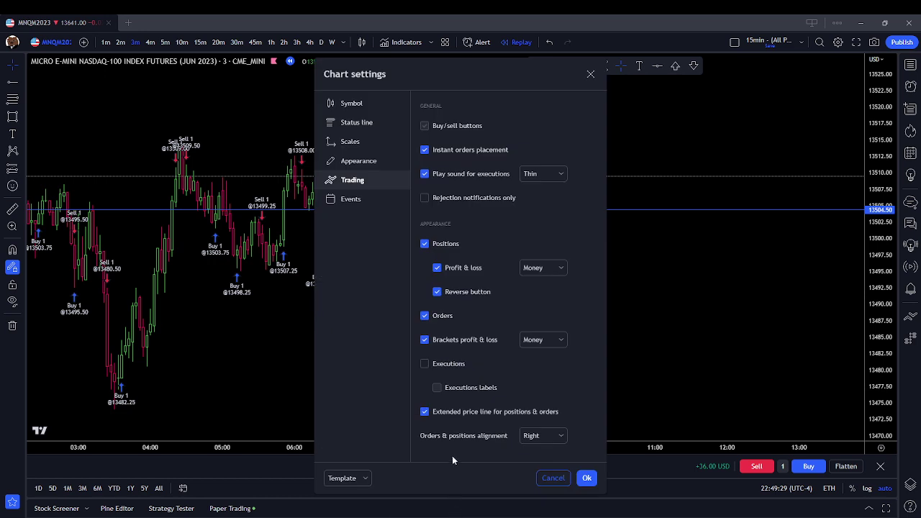
click(587, 478)
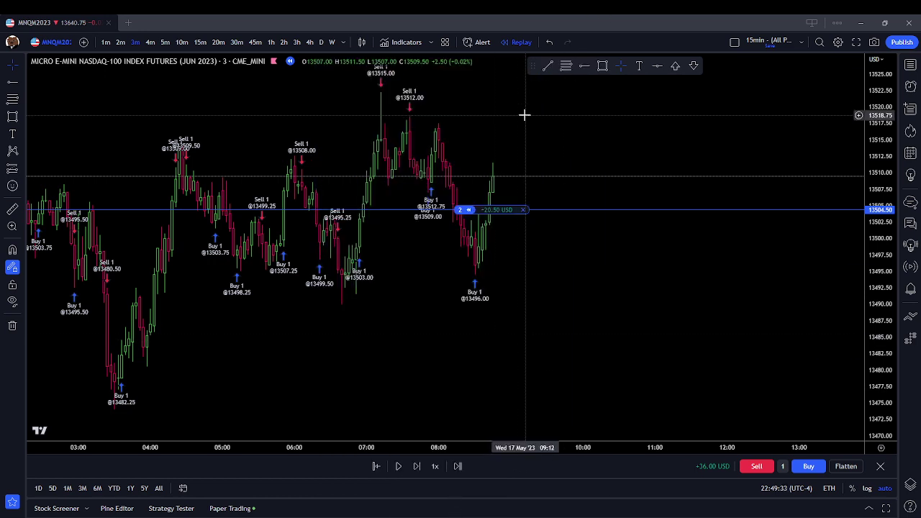
- Draw a Fibonacci retracement on the 06:51 candle's lower wick, starting at its 13491.50 low, and remove it
click(600, 65)
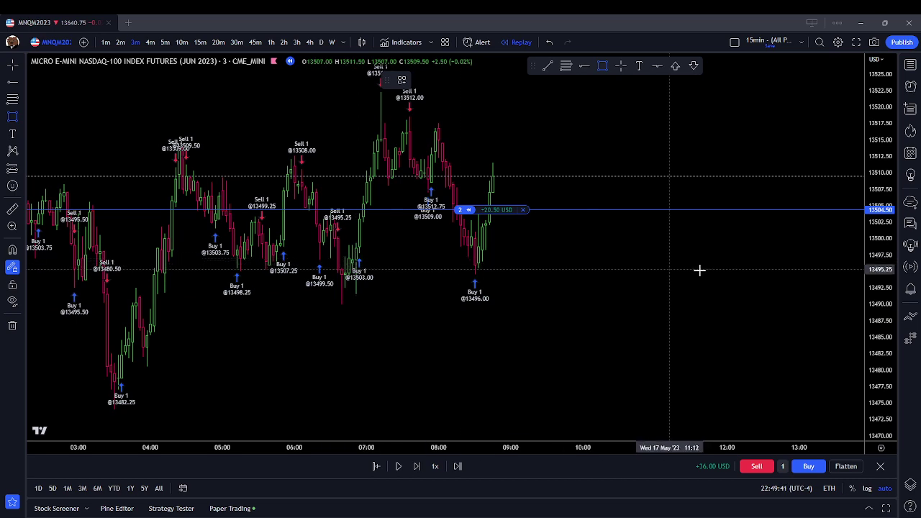
scroll(453, 321, up, 3)
drag(452, 321, 654, 315)
scroll(652, 317, up, 4)
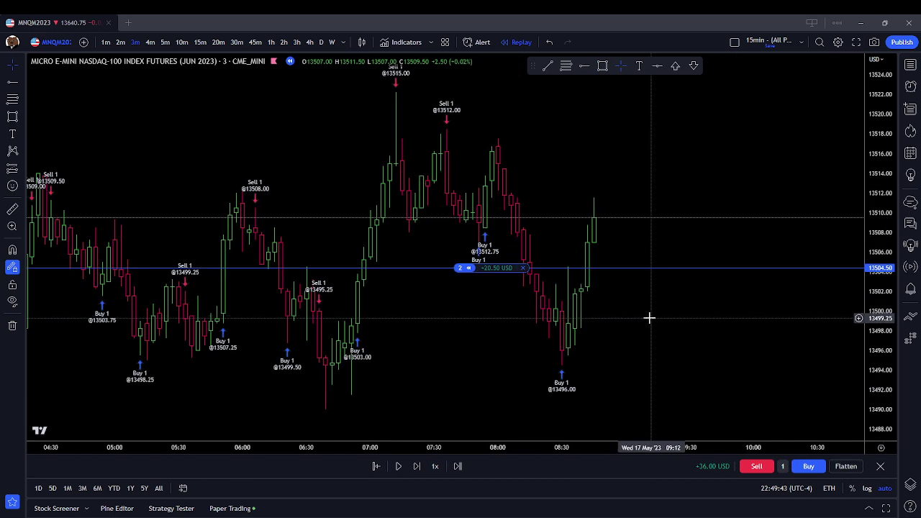
click(566, 65)
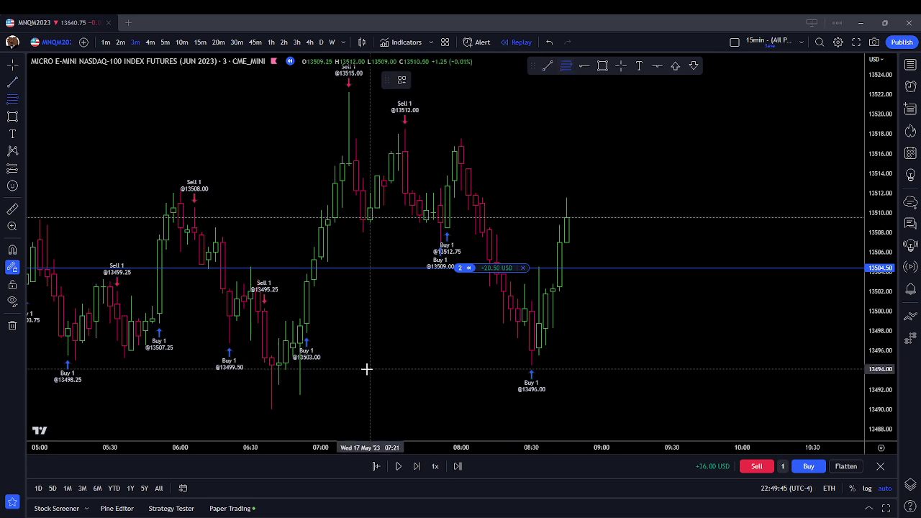
click(301, 394)
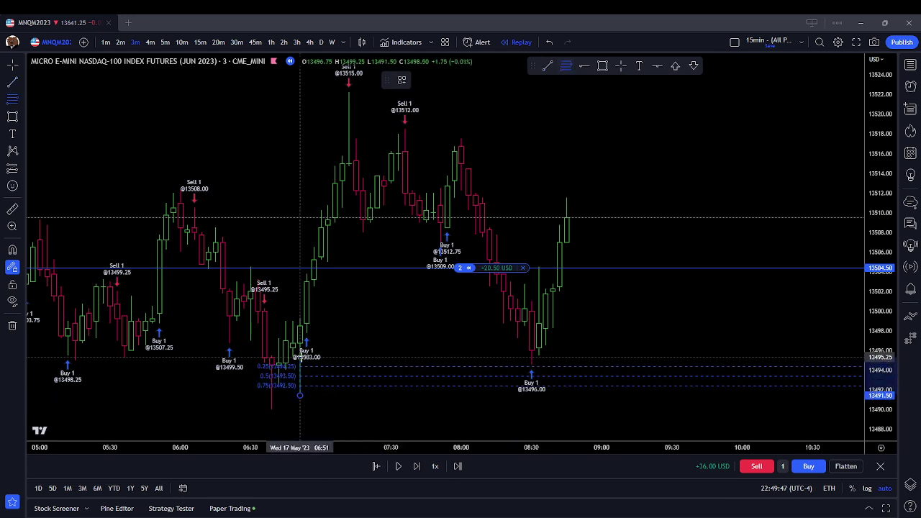
click(323, 335)
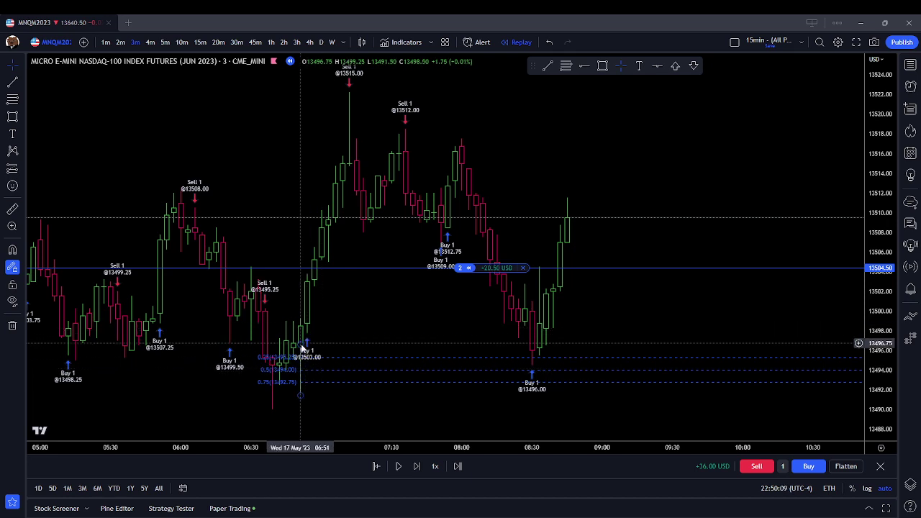
click(301, 379)
- Review the recent swing highs and lows and advance the replay to about 08:51 with the two-contract long position open
drag(568, 198, 637, 204)
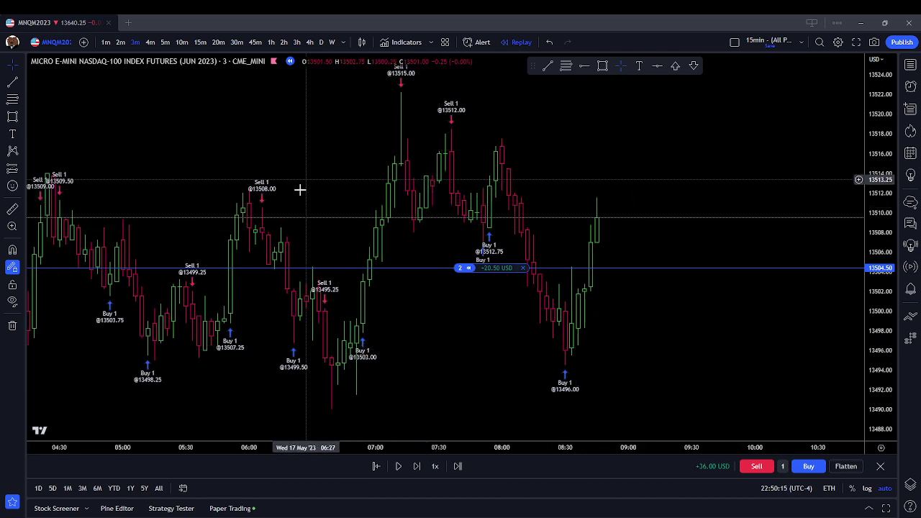
scroll(661, 172, down, 1)
scroll(717, 165, down, 1)
drag(718, 165, 628, 262)
scroll(491, 157, up, 1)
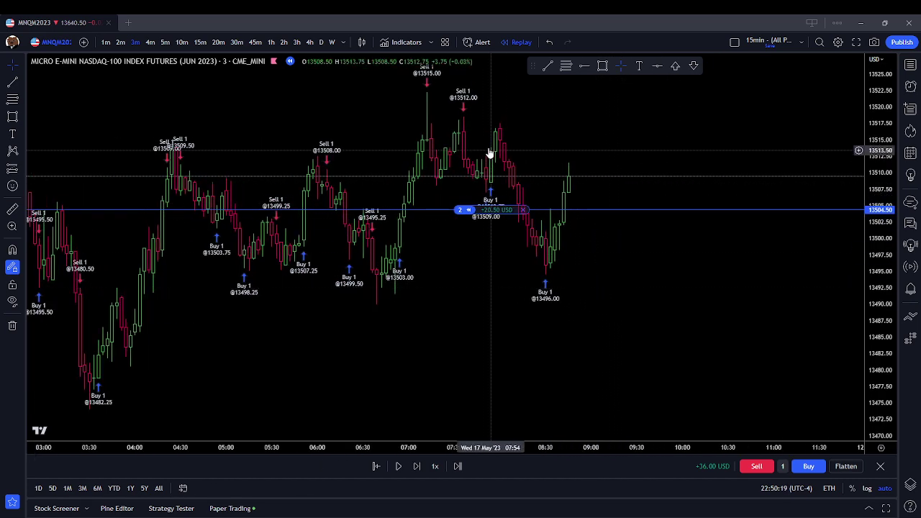
scroll(607, 270, up, 1)
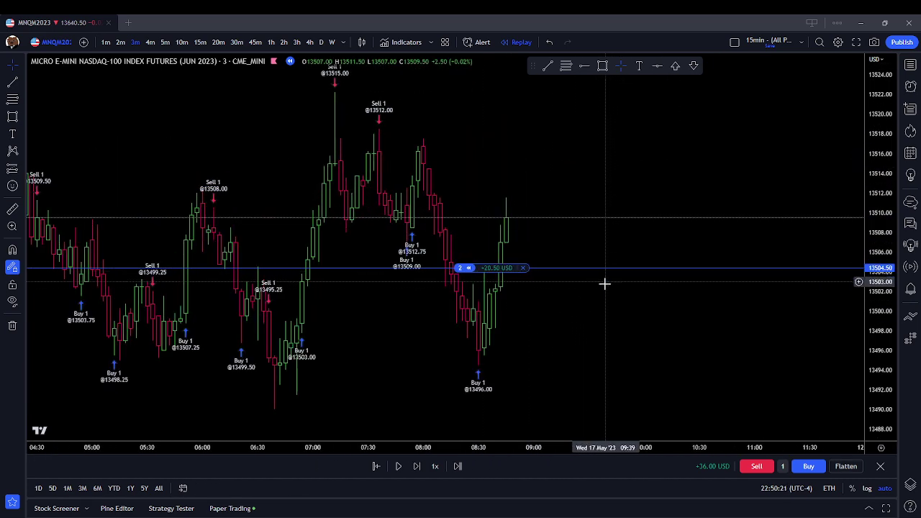
scroll(604, 281, down, 1)
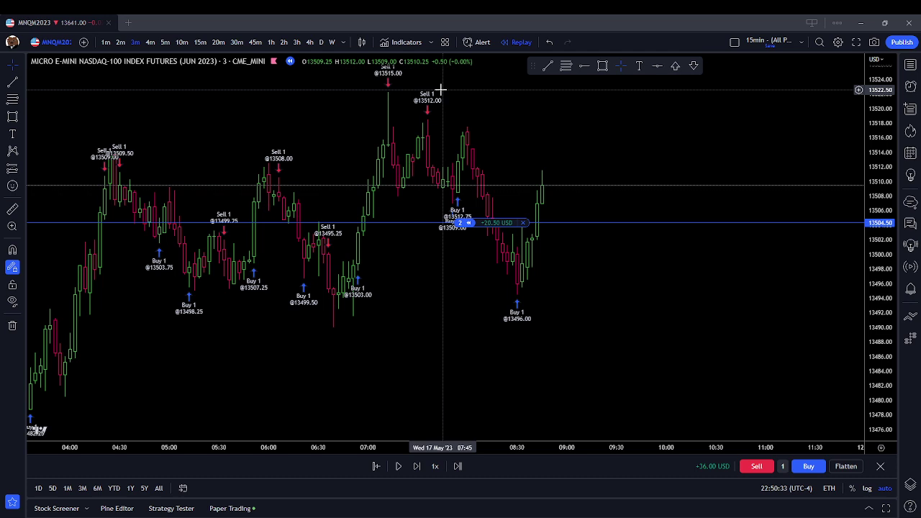
click(415, 466)
click(415, 466)
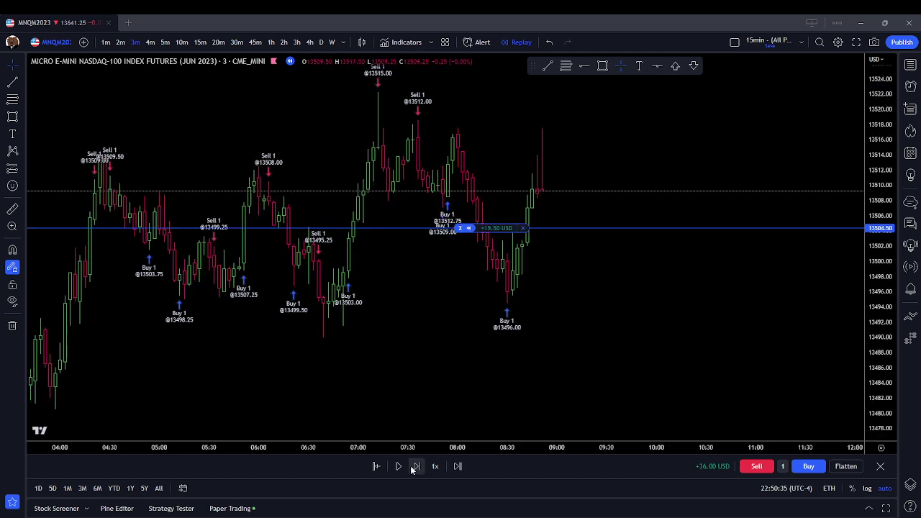
click(413, 466)
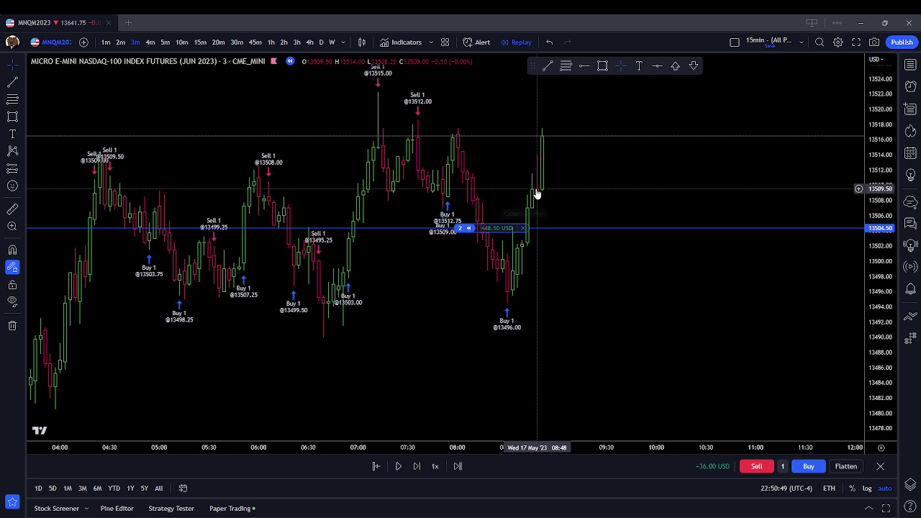
- Advance the replay to about 08:57, closing the two-contract long position on the 08:54 bar
click(417, 466)
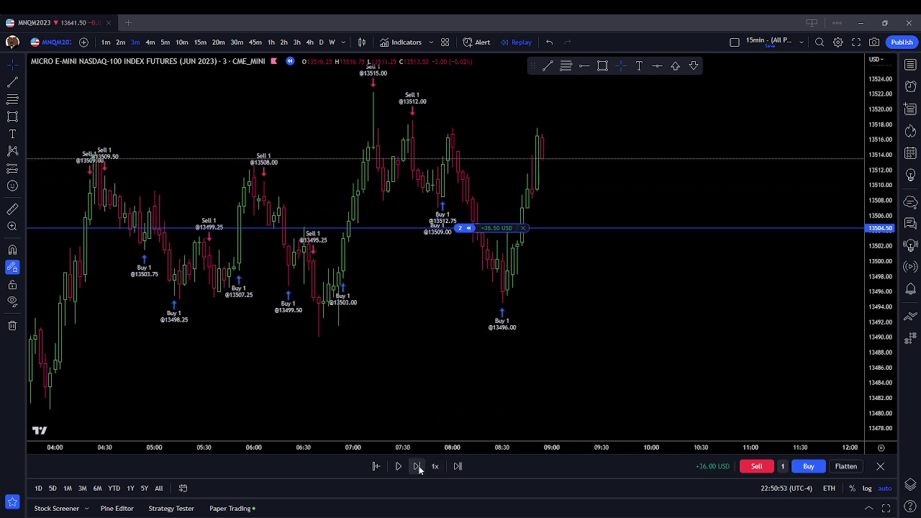
click(523, 228)
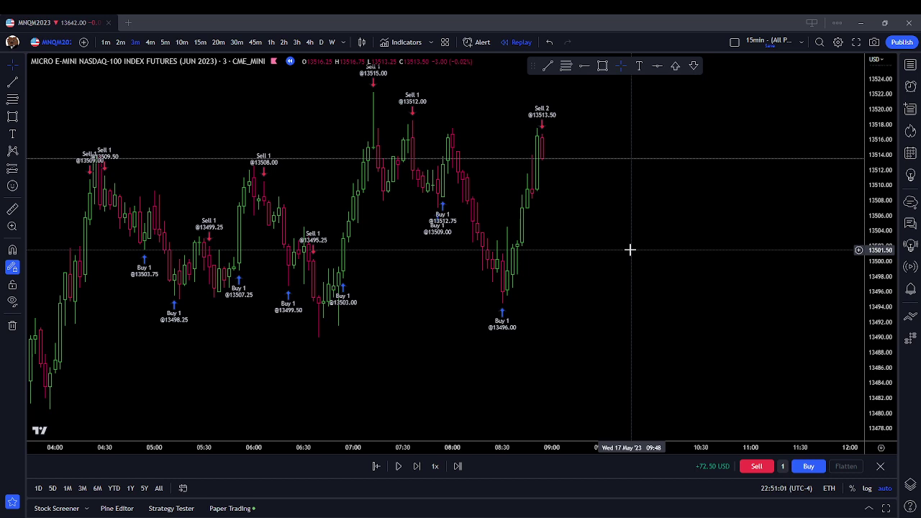
click(414, 466)
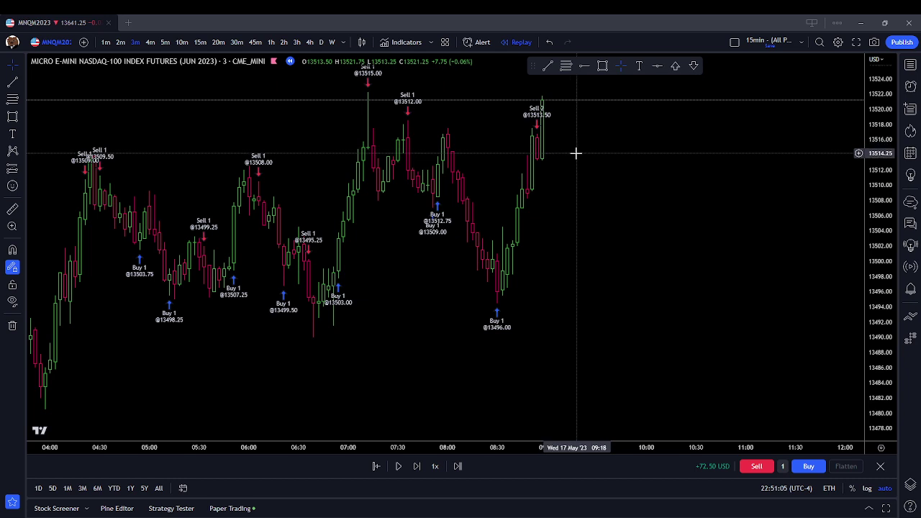
drag(572, 149, 541, 148)
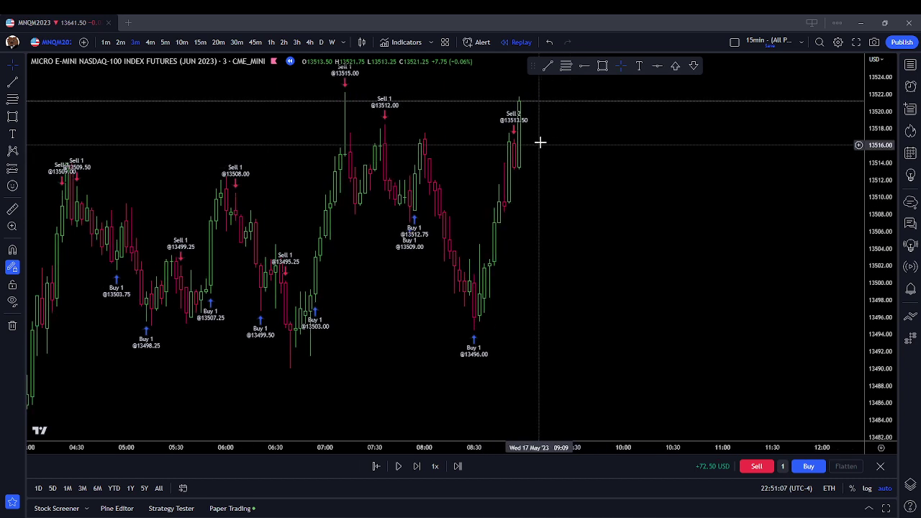
scroll(543, 146, up, 1)
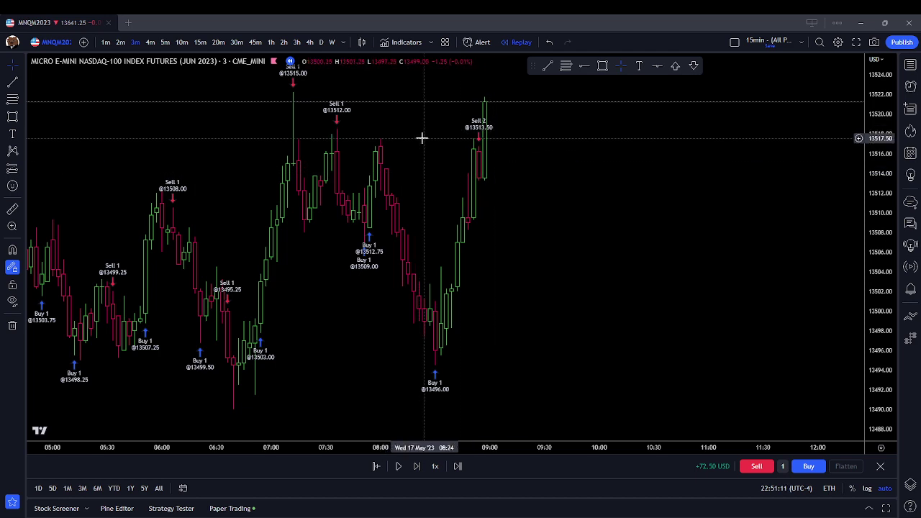
- Draw a thin yellow zone at about 13517.50–13518.25 across the recent swing highs and remove it from the chart
click(602, 66)
click(353, 131)
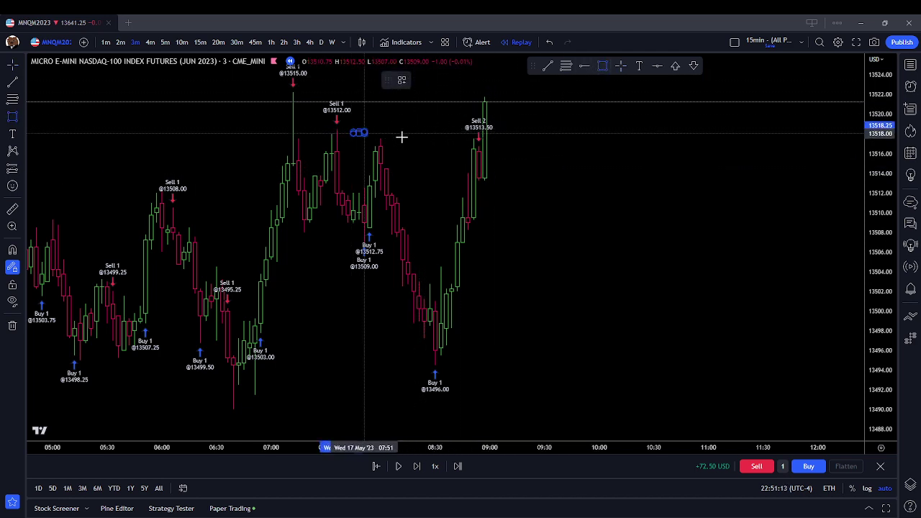
click(530, 138)
click(374, 125)
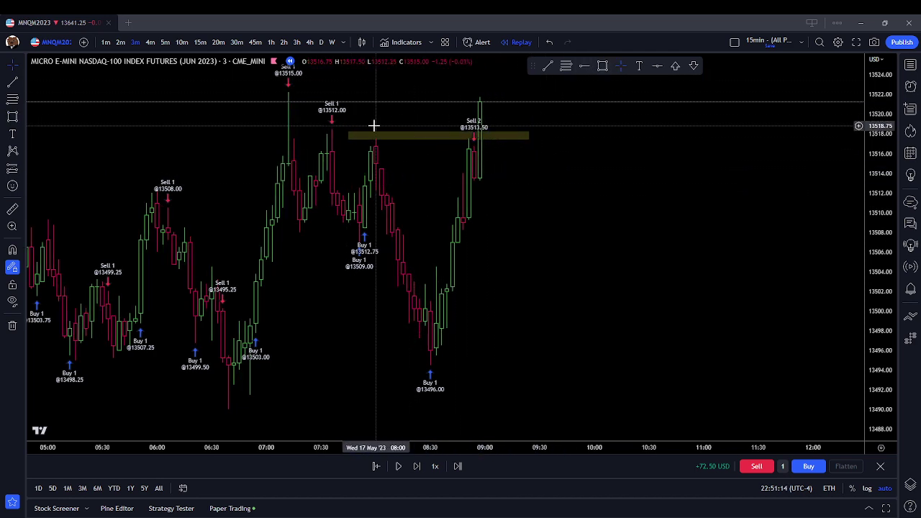
click(417, 135)
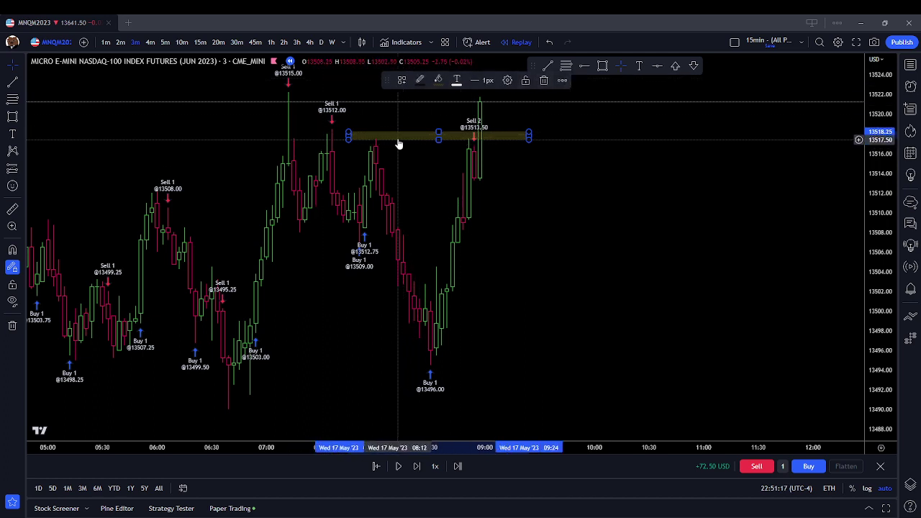
drag(398, 139, 398, 132)
click(545, 79)
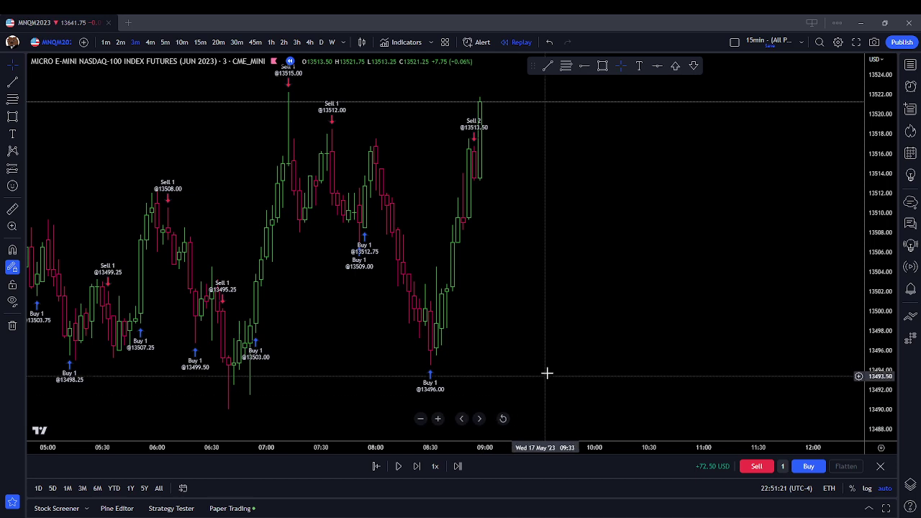
- Advance the replay bar by bar to about 09:21 with no position open
click(420, 466)
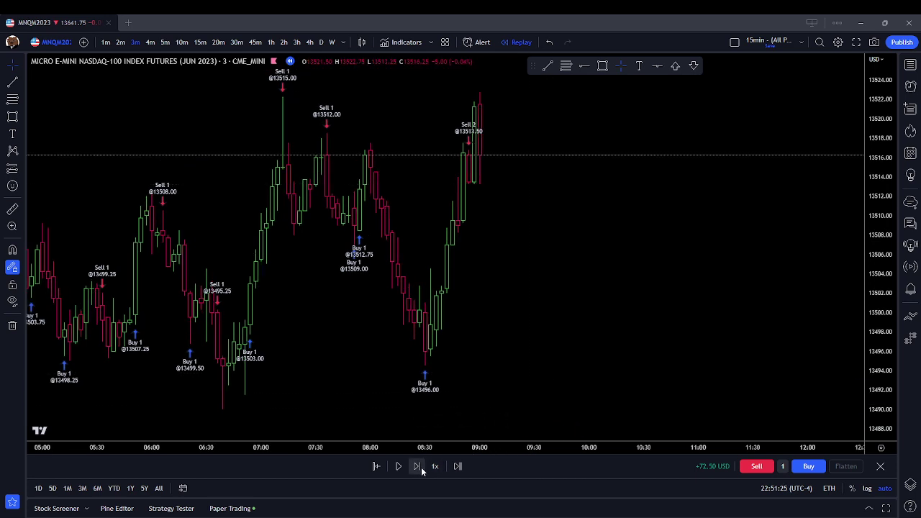
click(417, 467)
click(419, 467)
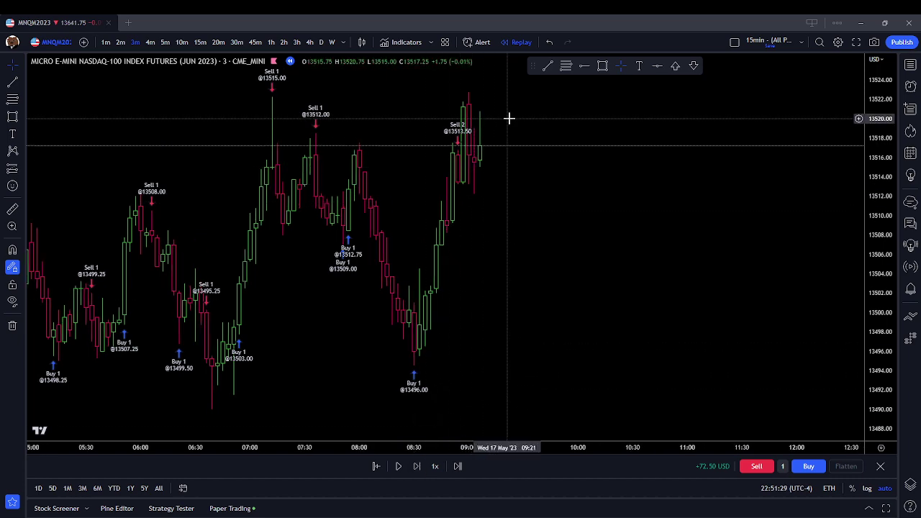
scroll(459, 314, down, 2)
scroll(459, 314, down, 1)
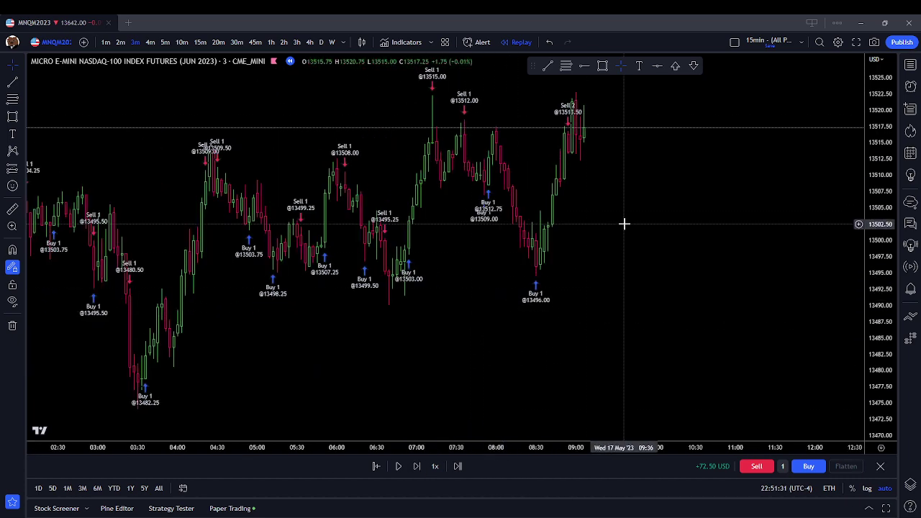
scroll(624, 224, up, 1)
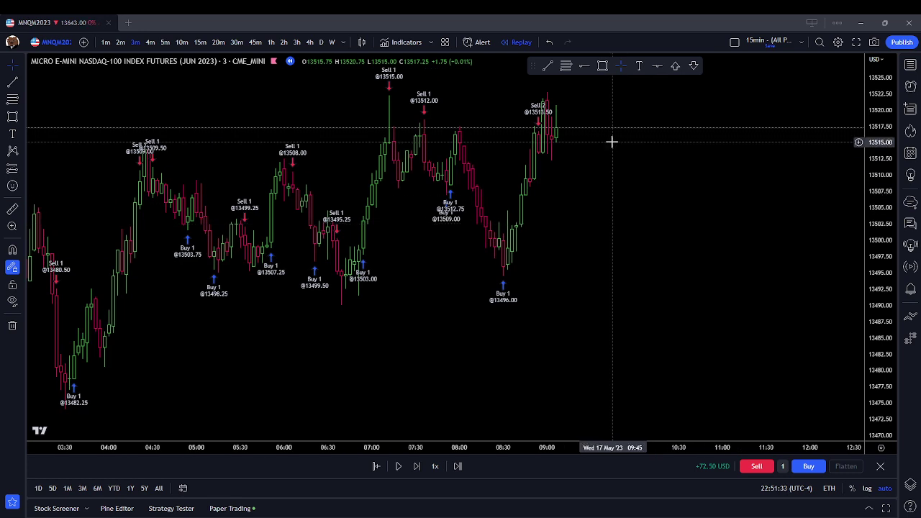
drag(606, 99, 582, 103)
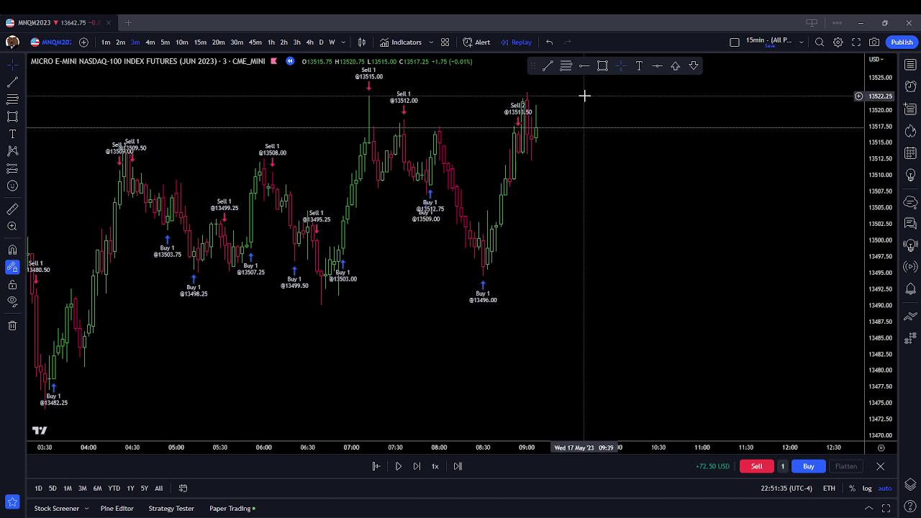
click(419, 466)
click(420, 466)
click(419, 466)
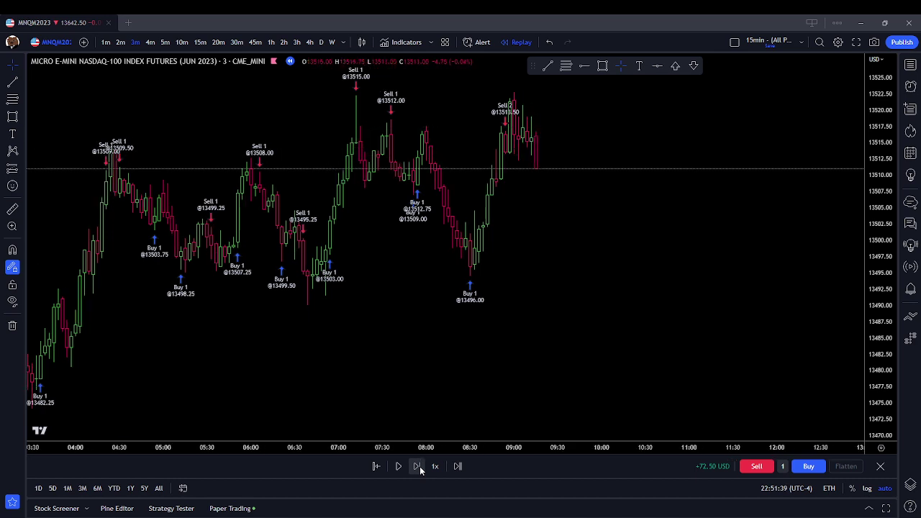
click(419, 466)
click(420, 466)
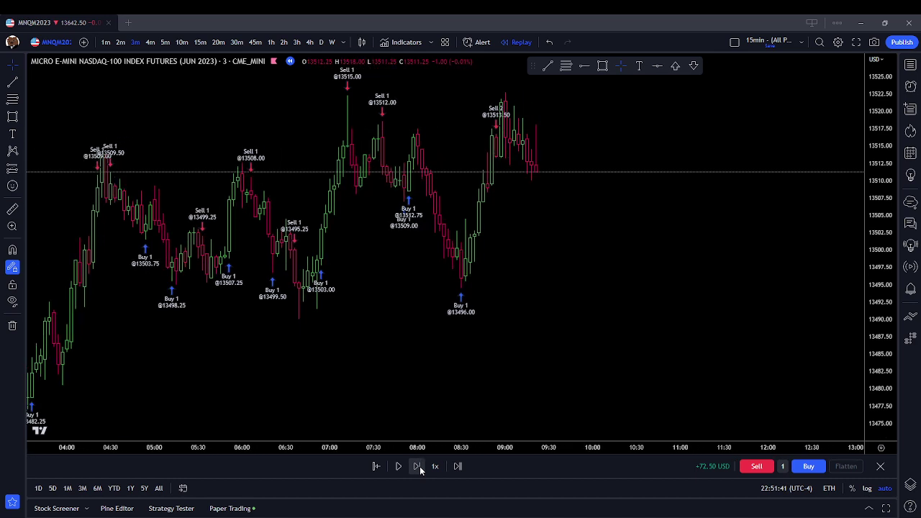
click(417, 466)
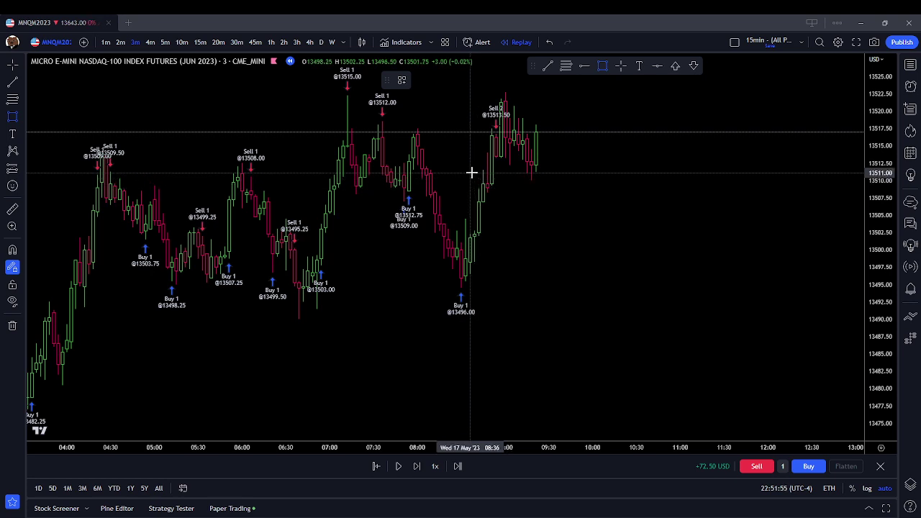
- Mark the latest pullback low with a thin yellow zone at about 13511.00
click(471, 173)
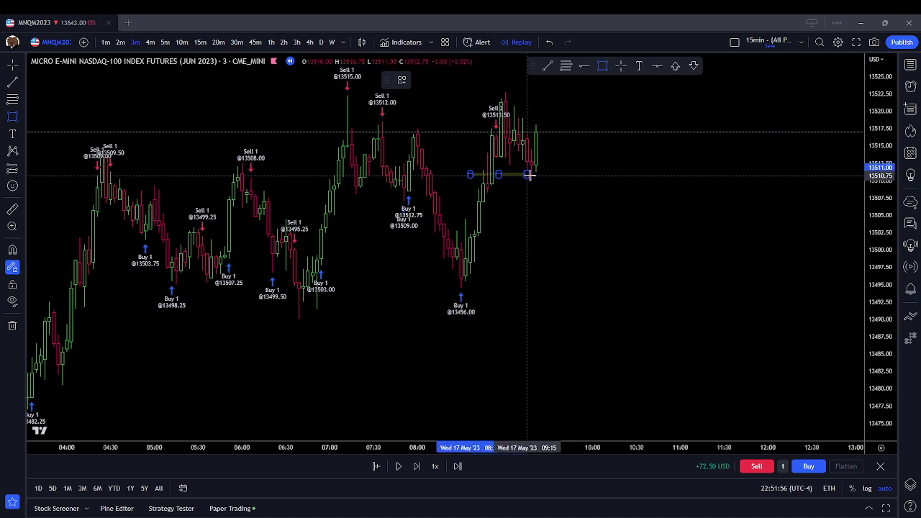
click(570, 174)
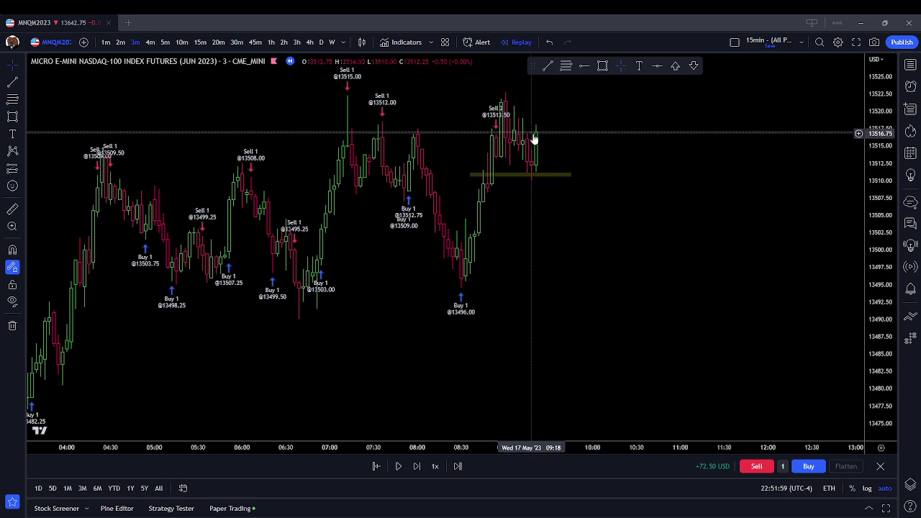
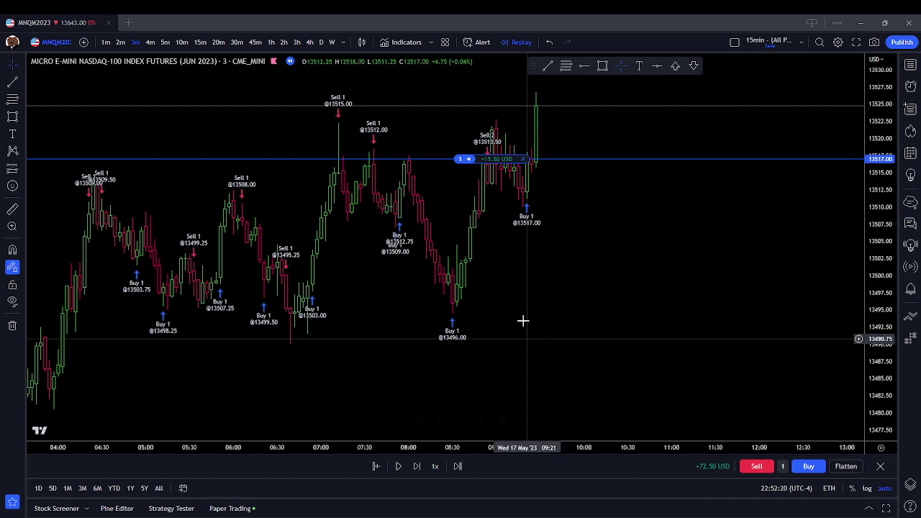
- Draw a Fibonacci retracement from the 13494.50 swing low to the 13522.75 swing high and delete it
click(602, 66)
key(Escape)
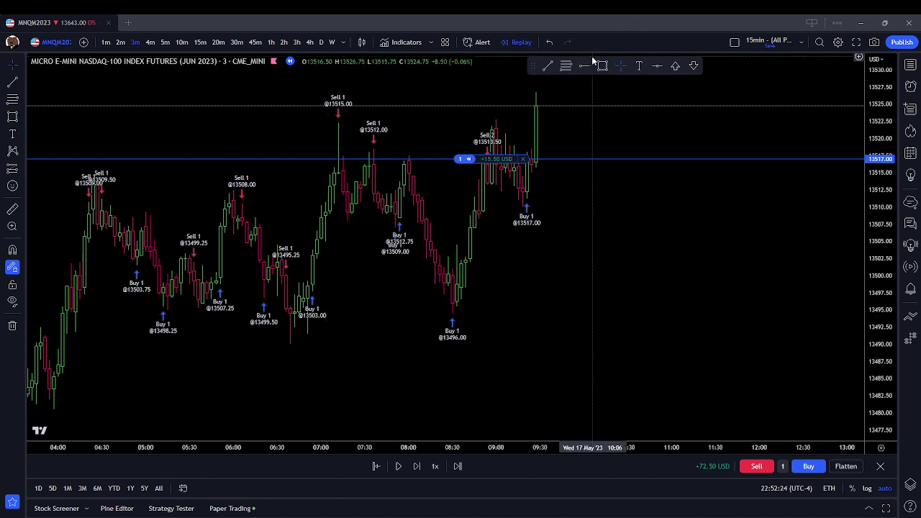
click(565, 66)
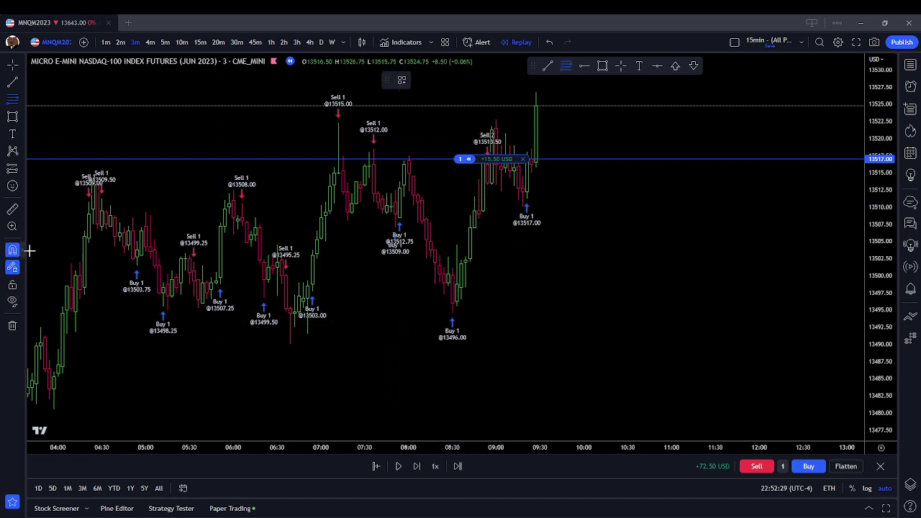
click(451, 313)
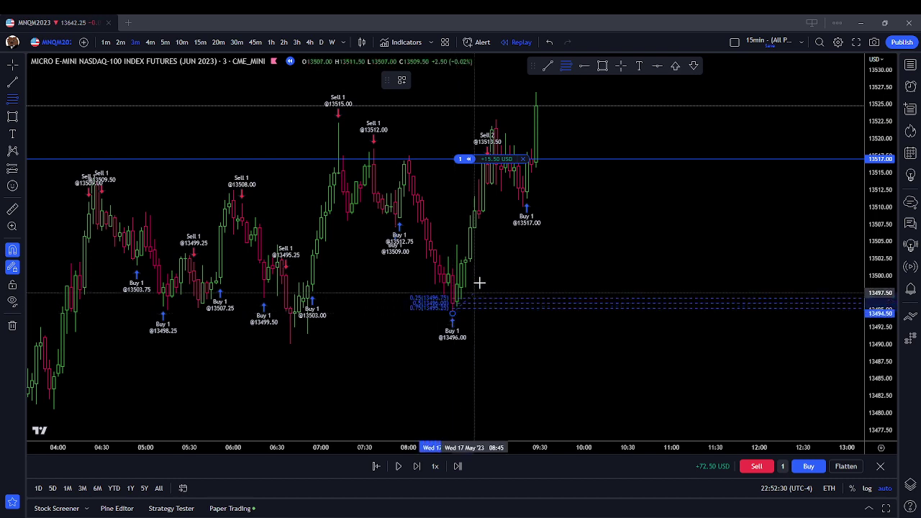
click(496, 120)
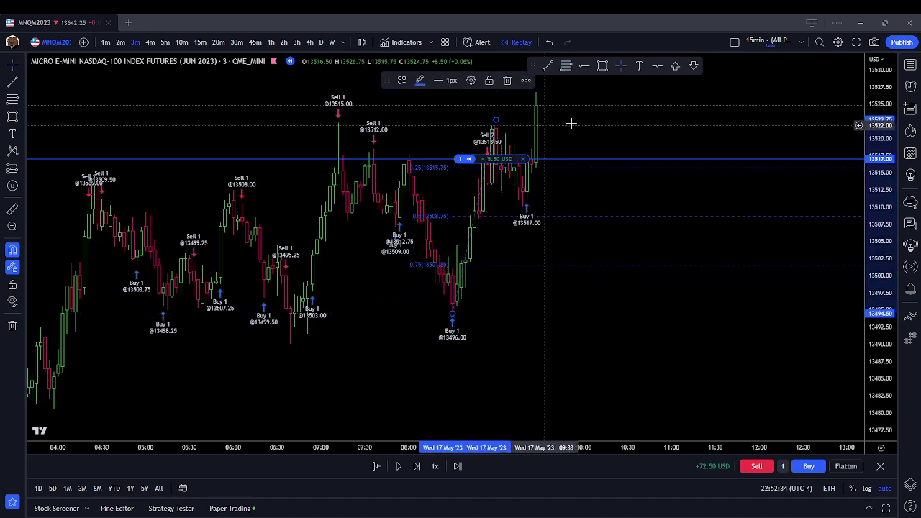
click(507, 80)
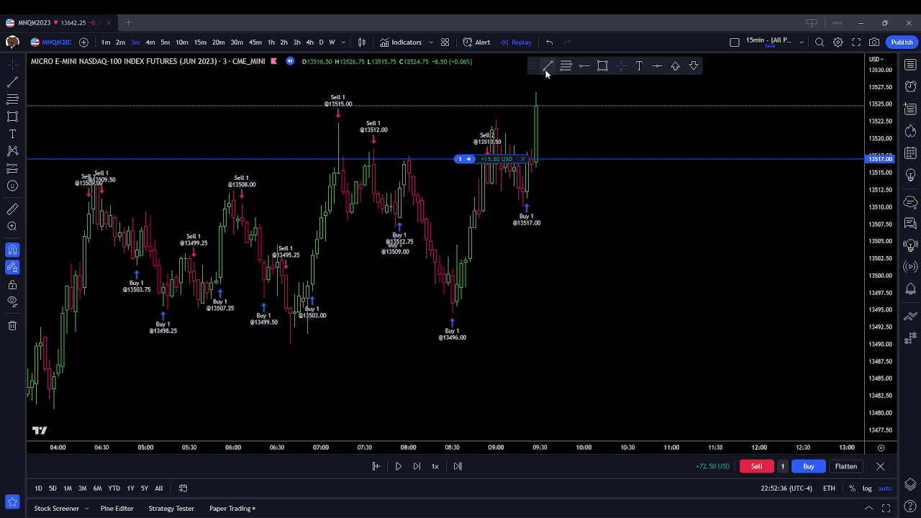
- Draw a purple trend line from the 13494.50 swing low to the 13522.75 swing high and set its thickness to 4px
click(547, 67)
click(451, 318)
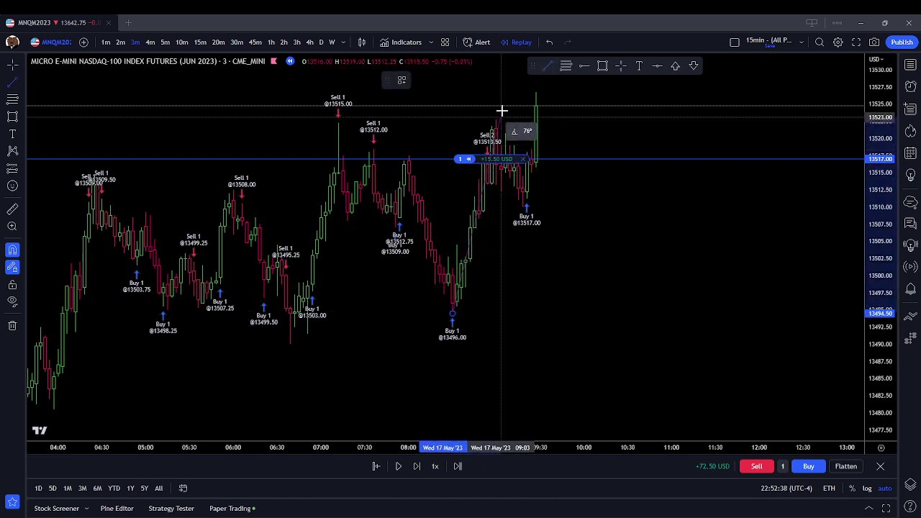
click(495, 119)
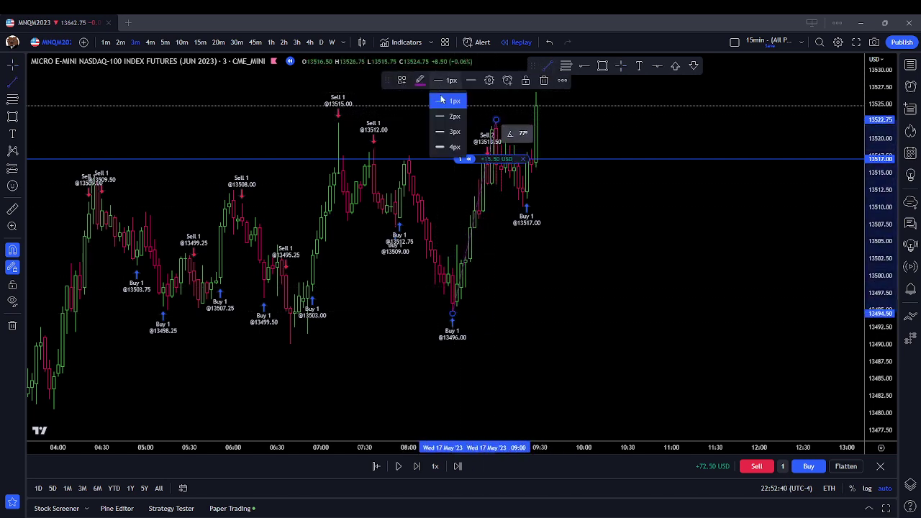
click(454, 148)
click(547, 216)
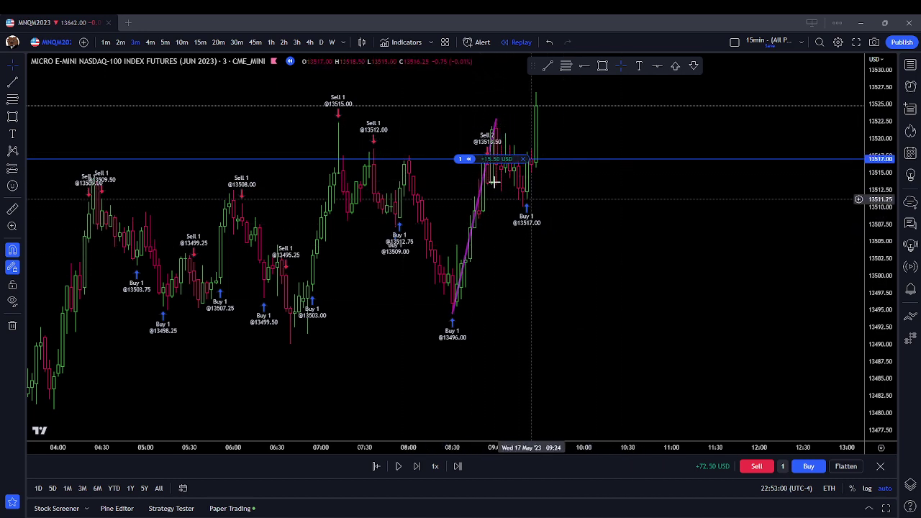
- Move the purple trend line to the earlier upswing, from the low near 13490.00 to the high at about 07:12
drag(468, 199, 312, 234)
drag(335, 153, 338, 124)
click(505, 157)
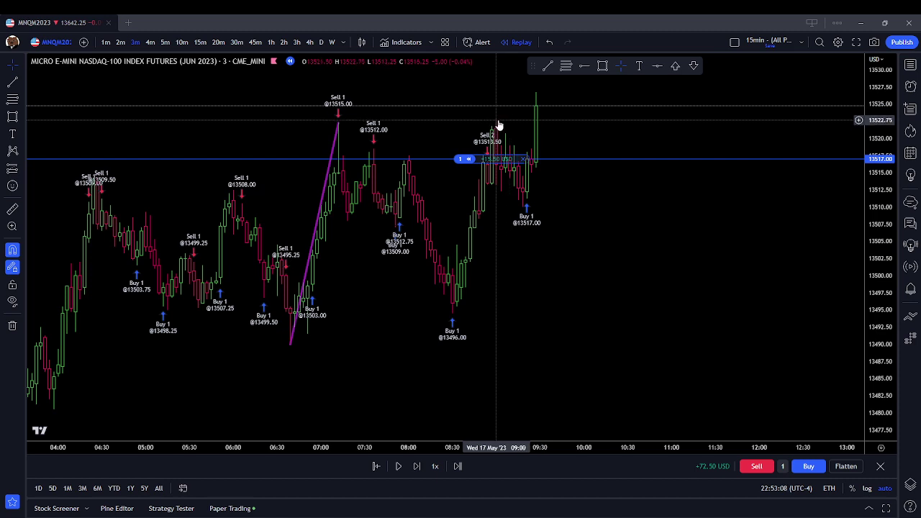
- Draw a yellow zone across the 07:12 and 09:00 swing highs from about 13522.75, lowering its upper edge to about 13524.25
click(600, 67)
drag(299, 106, 566, 120)
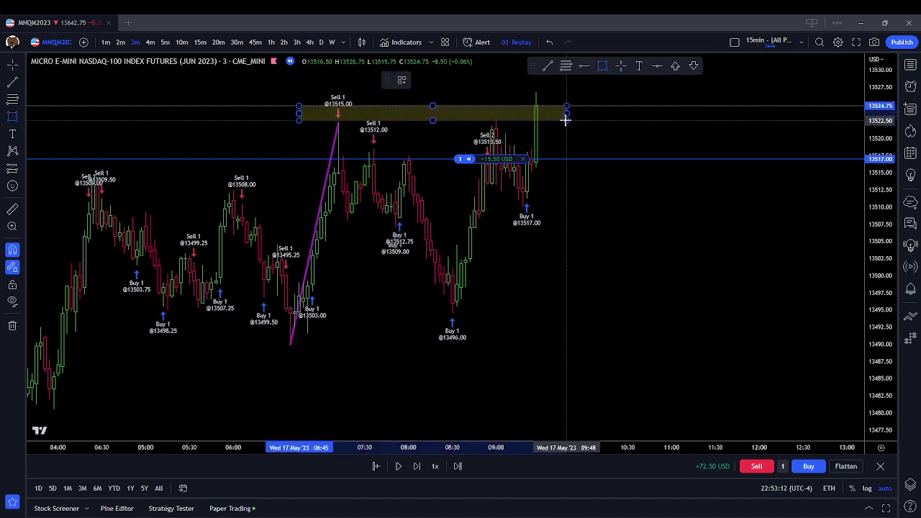
click(597, 326)
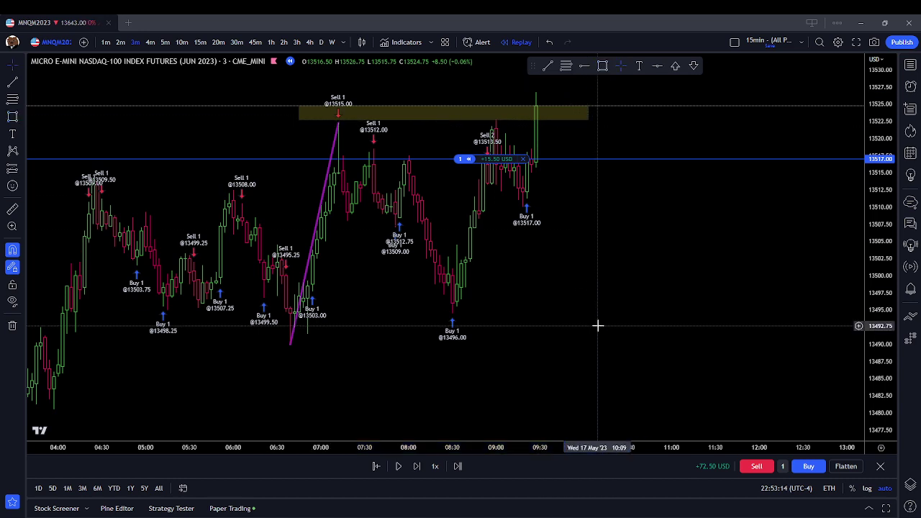
click(465, 118)
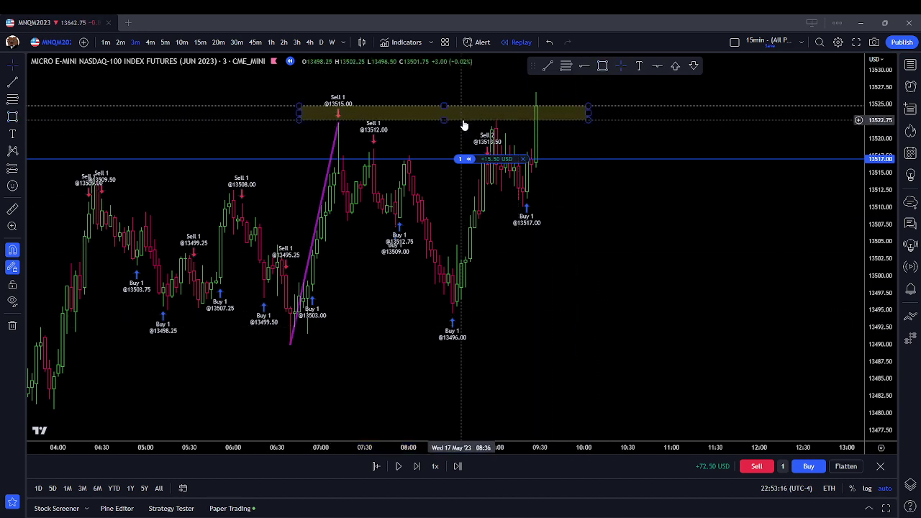
drag(445, 105, 445, 109)
click(568, 213)
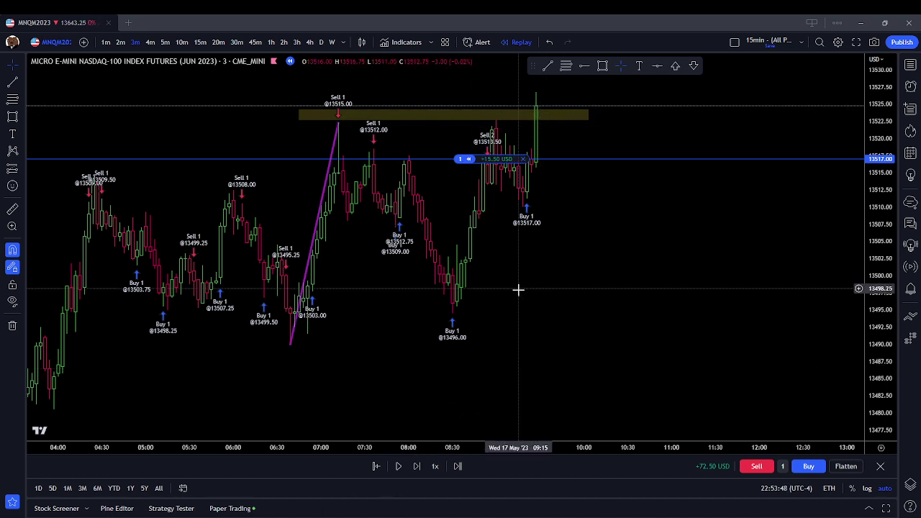
- Advance the replay to the 09:30 bar with the one-contract long position open
click(416, 467)
click(416, 467)
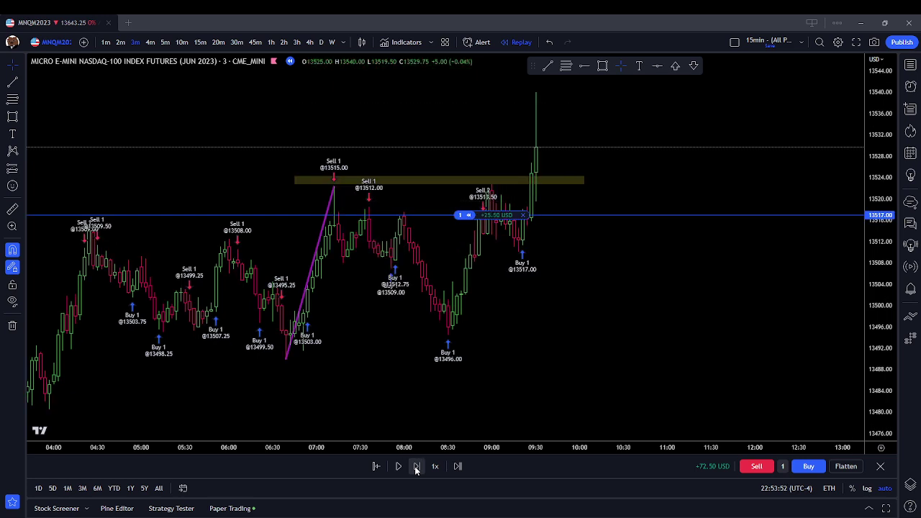
scroll(572, 199, up, 1)
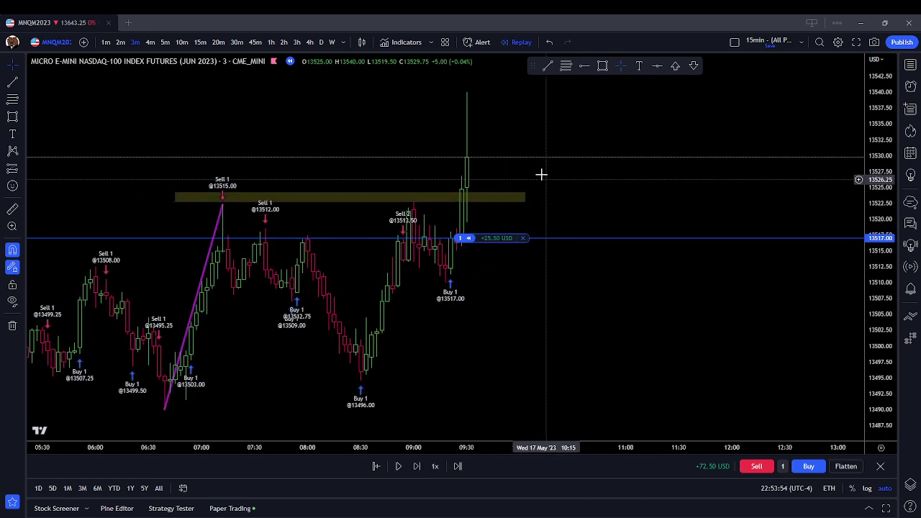
- Reshape the purple trend line into a vertical line from about 13529.75 to 13540.00 and place it just left of the 09:30 bar's upper wick
drag(201, 272, 446, 160)
drag(408, 296, 467, 157)
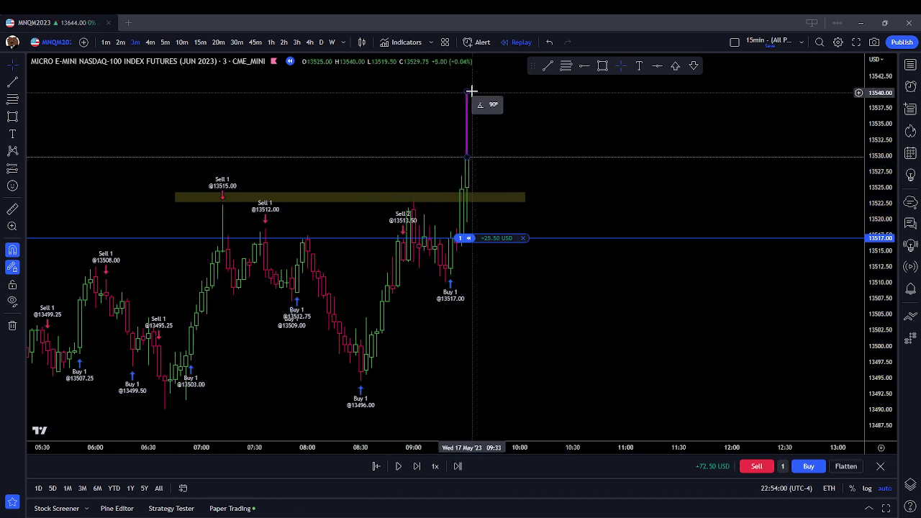
drag(467, 123, 450, 124)
click(523, 119)
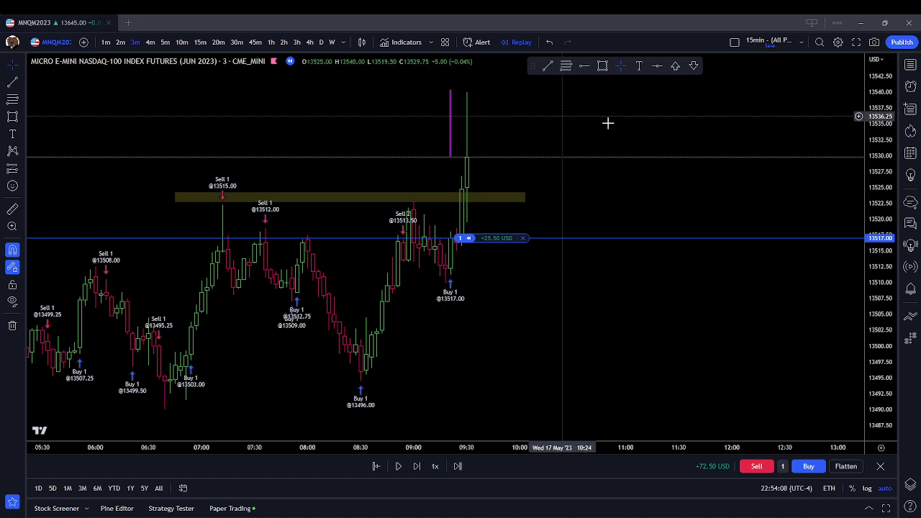
- Draw a yellow rectangle over the 09:30 bar's upper wick from 13529.75 to 13540.00 and extend it back to the purple line, dismissing the price alert
scroll(606, 123, up, 1)
click(604, 67)
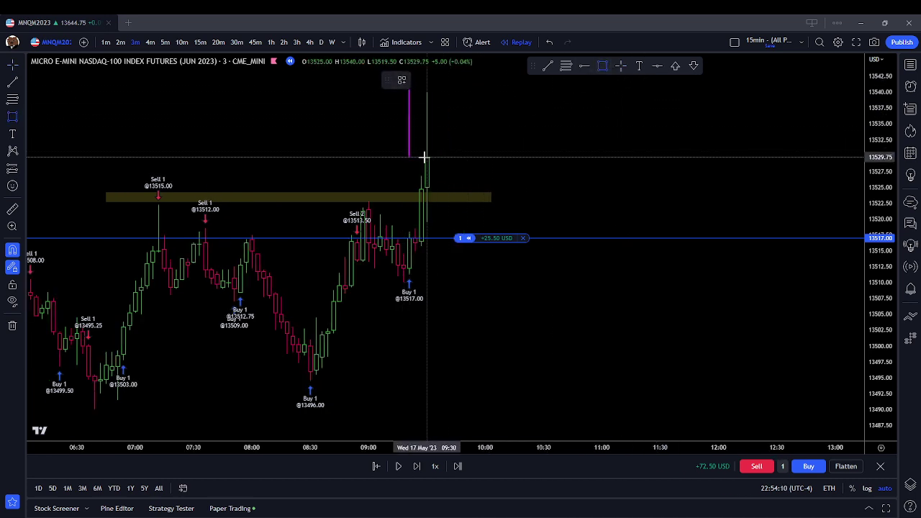
drag(426, 157, 450, 92)
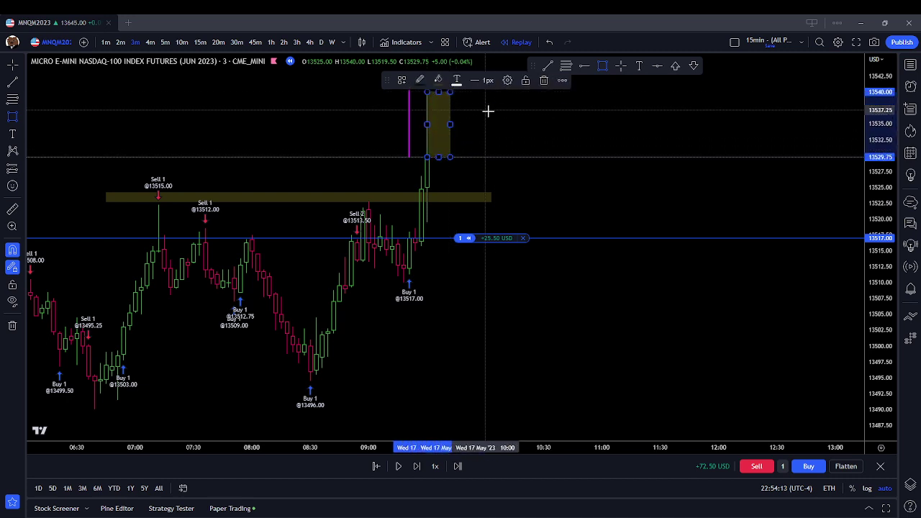
click(435, 122)
drag(426, 124, 410, 122)
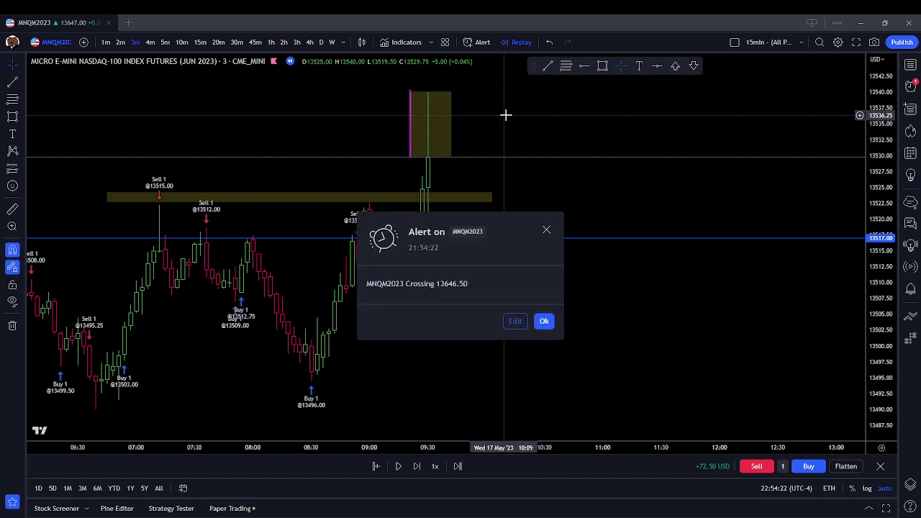
click(547, 231)
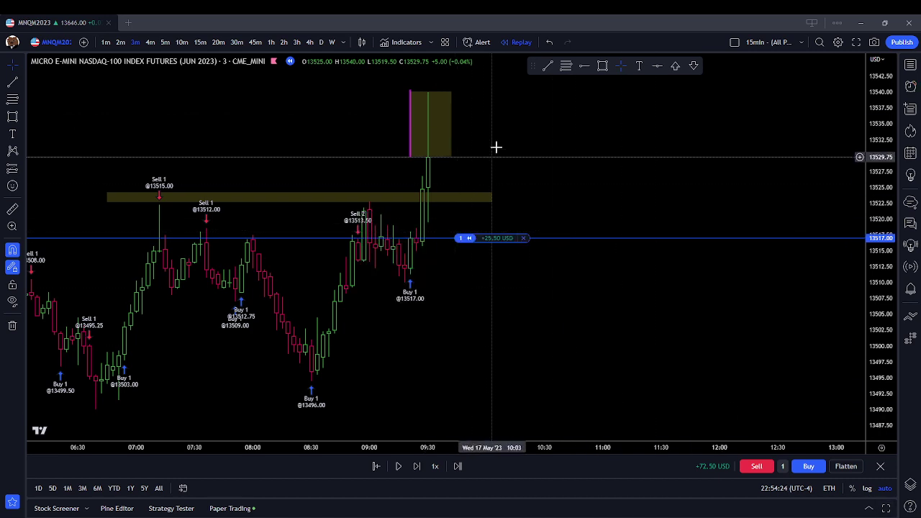
- Shorten the wick rectangle so it ends at 09:39 and change its fill colour to blue
click(442, 116)
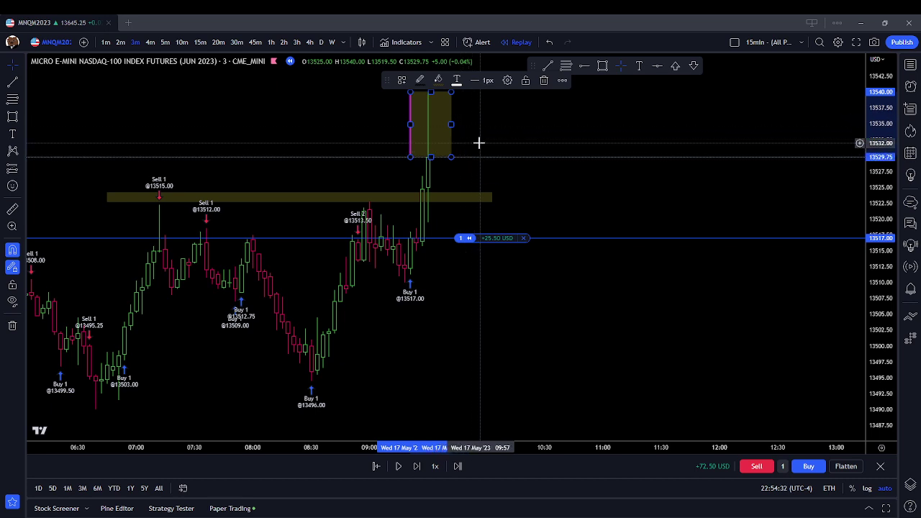
click(473, 137)
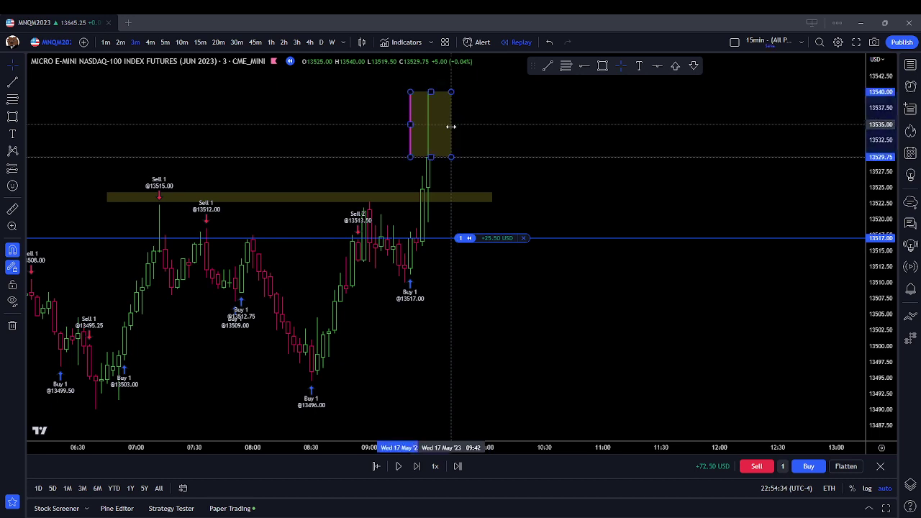
click(452, 126)
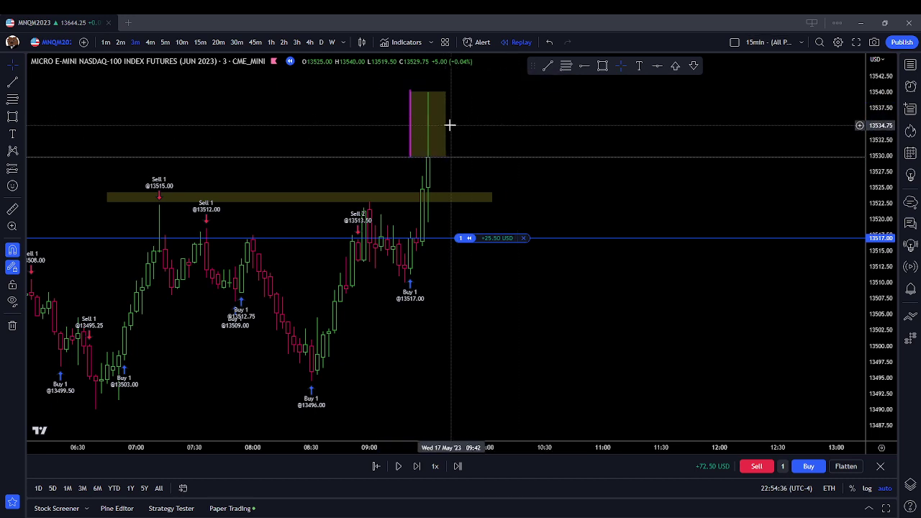
click(445, 126)
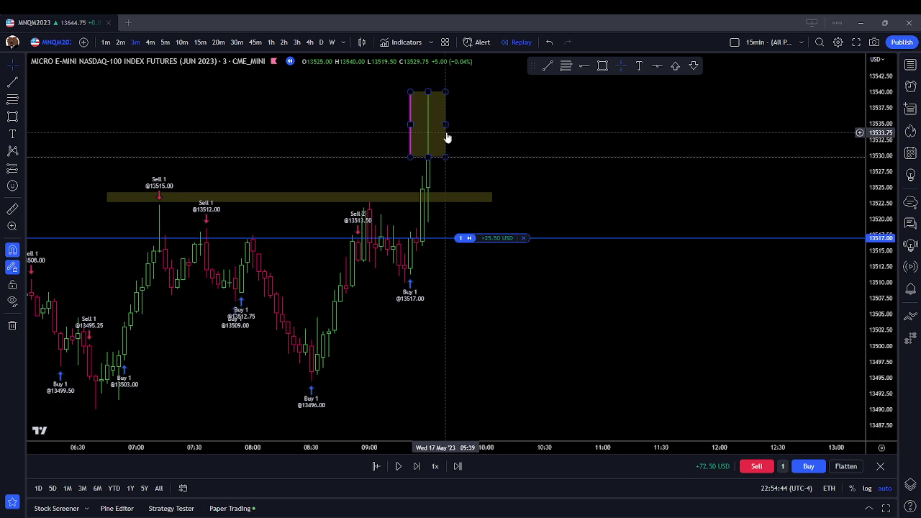
click(436, 80)
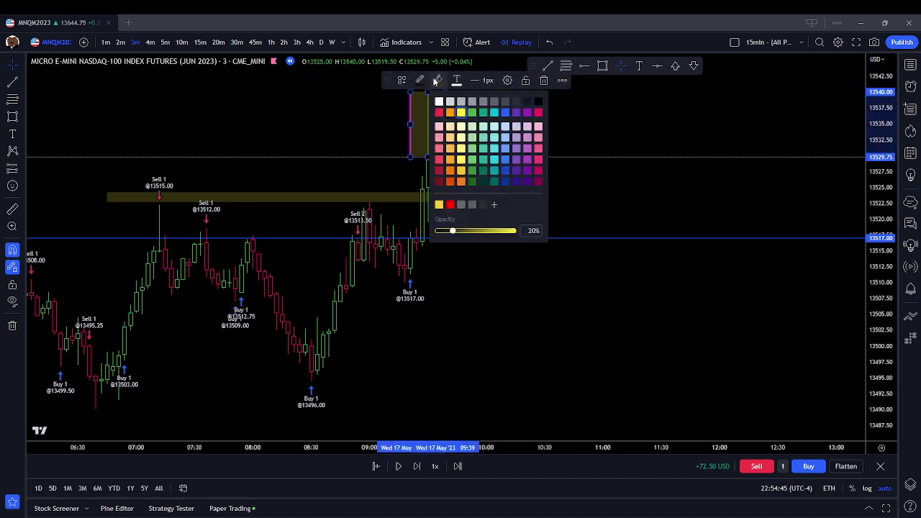
click(503, 147)
right_click(583, 136)
click(580, 230)
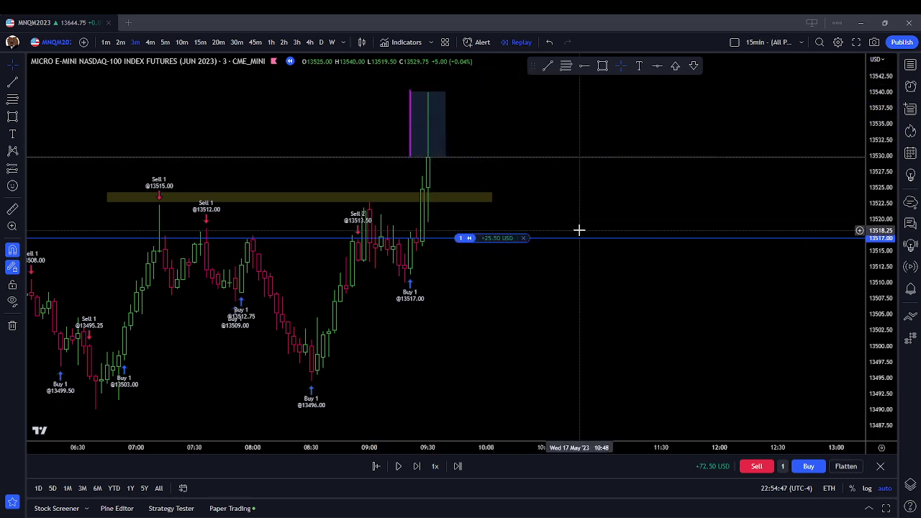
- Close the one-contract long position and delete the blue rectangle and the purple line around the 09:30 wick
click(523, 238)
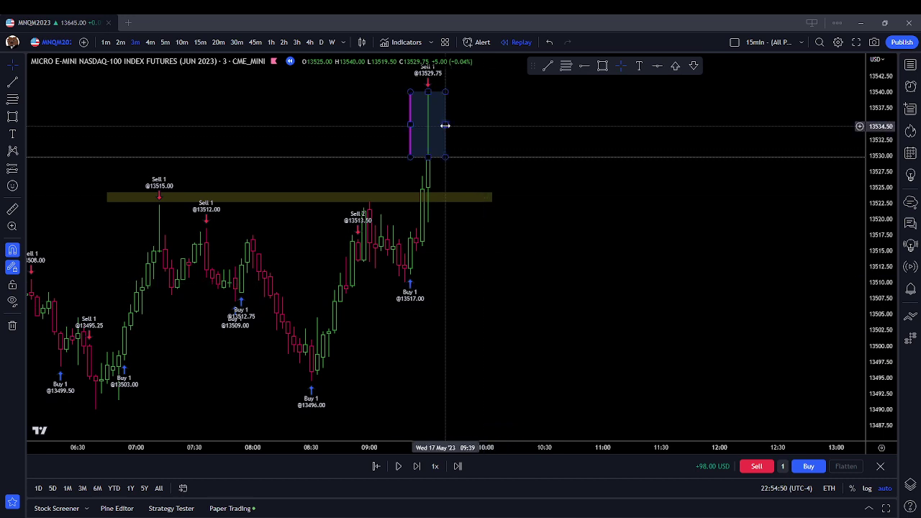
drag(446, 125, 413, 104)
click(547, 81)
scroll(522, 331, down, 2)
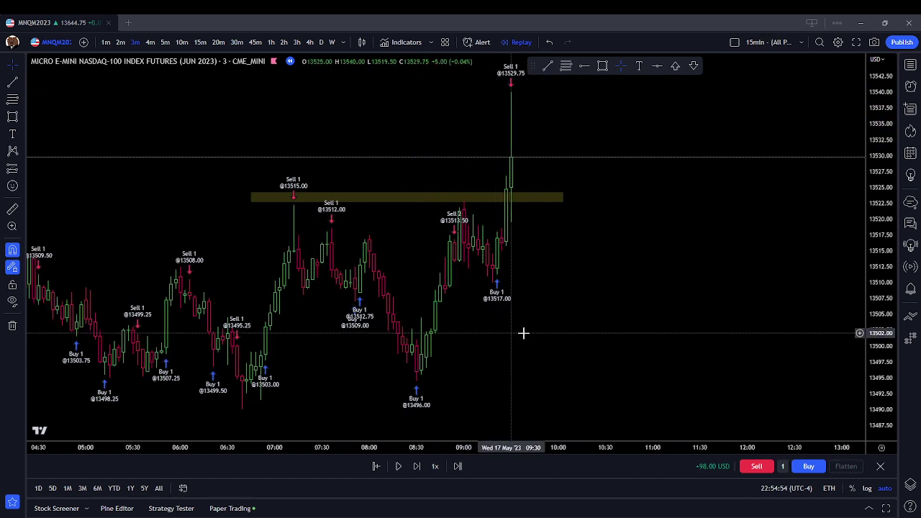
- Advance the replay five bars to the 09:45 bar with no position open
click(415, 466)
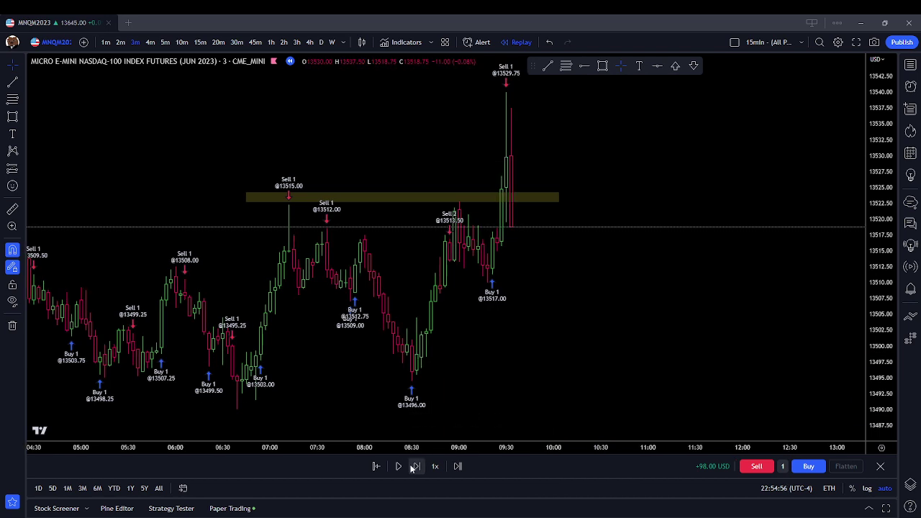
click(414, 466)
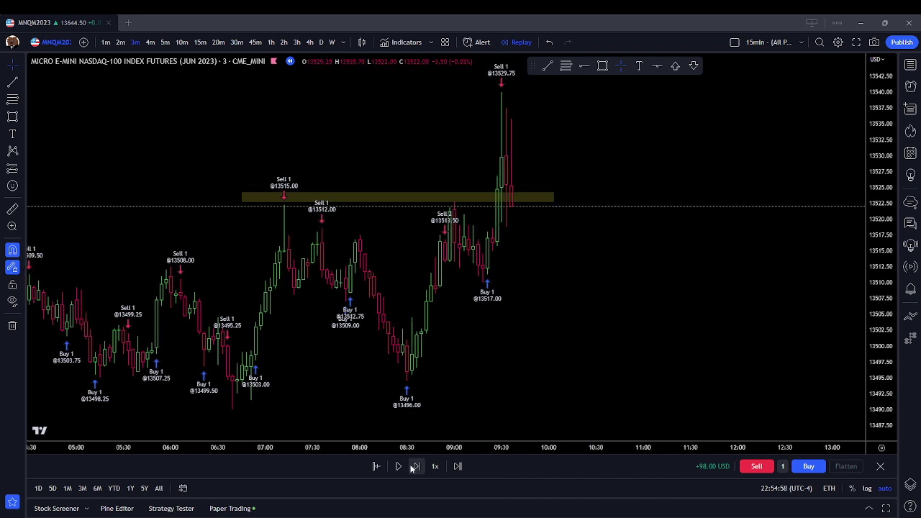
click(414, 466)
click(415, 466)
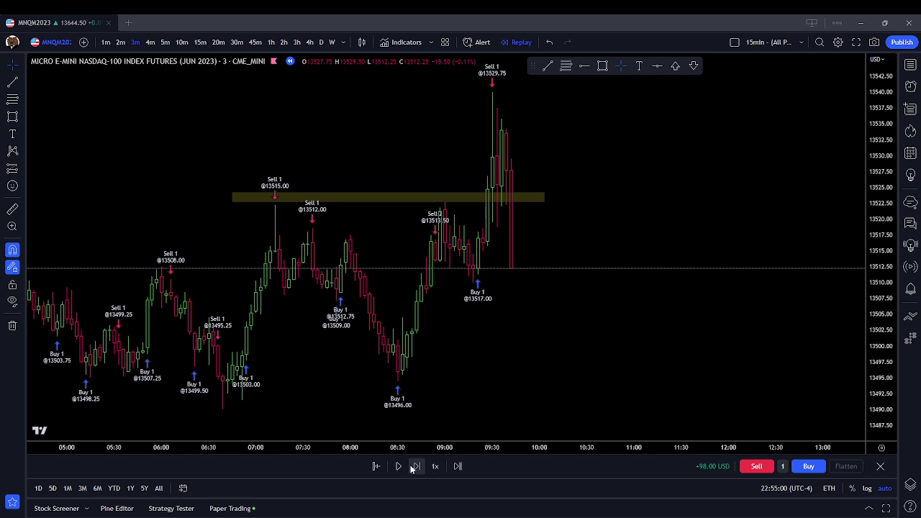
click(415, 466)
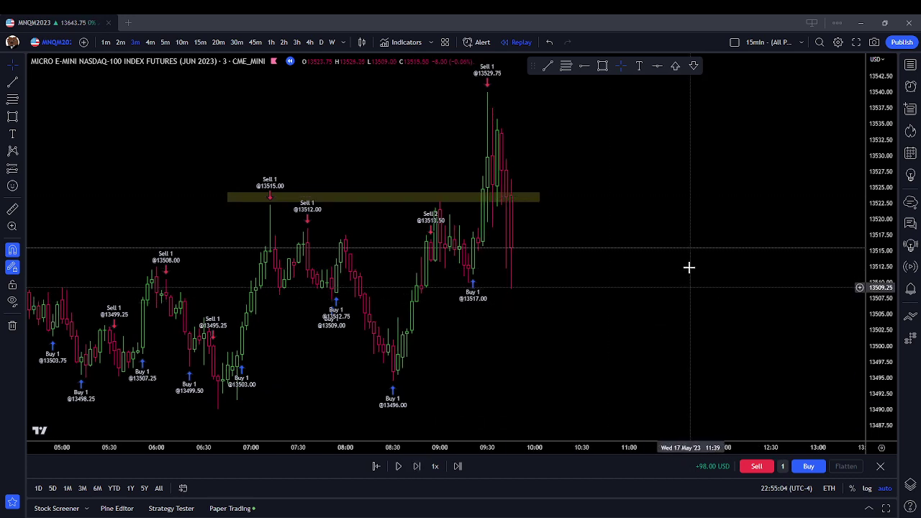
- Draw a thin blue zone under the 09:00 pullback lows from about 13513.00 to 13512.25, extending it to 10:36
click(608, 66)
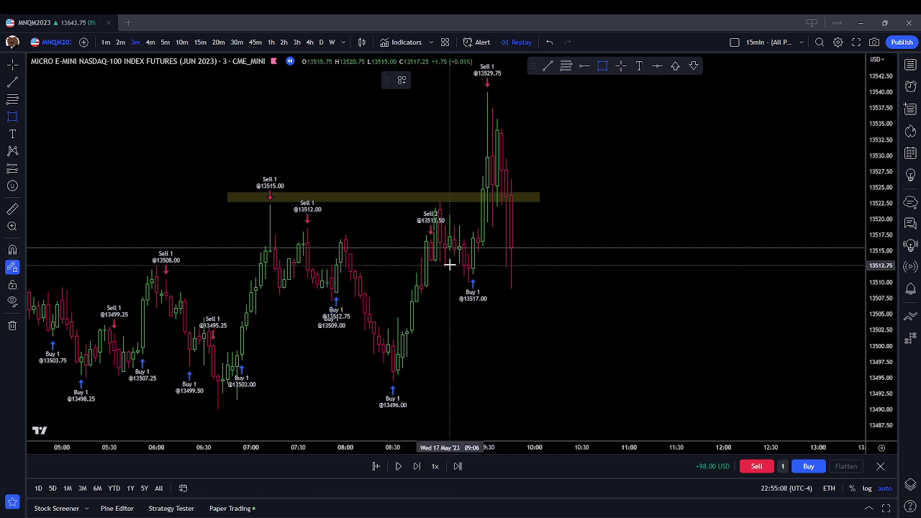
drag(439, 263, 591, 270)
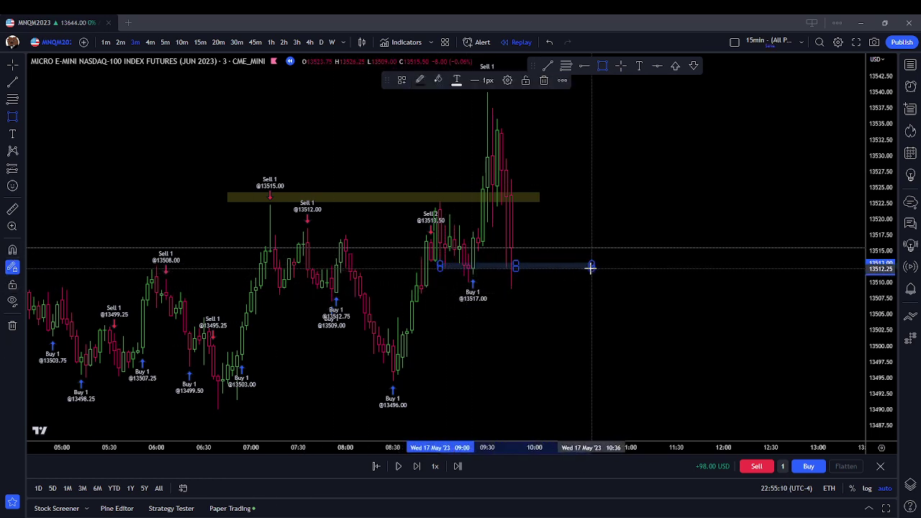
click(547, 289)
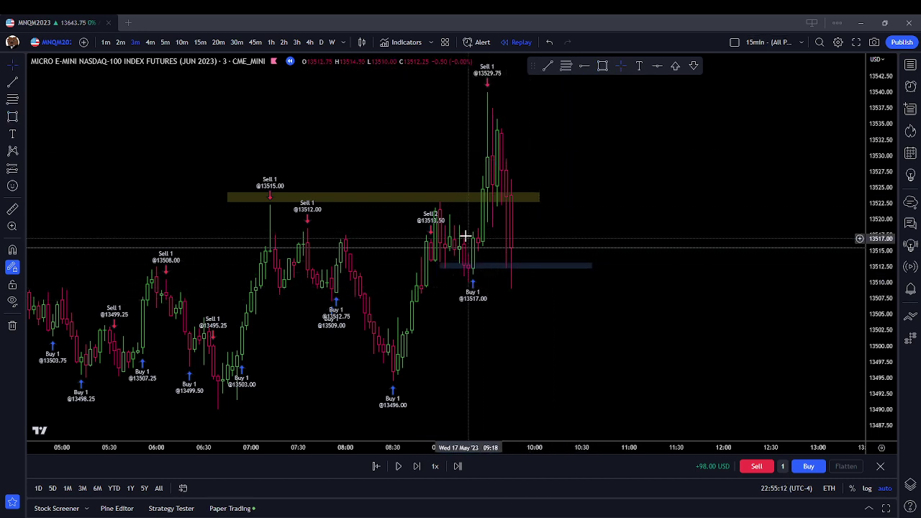
click(602, 65)
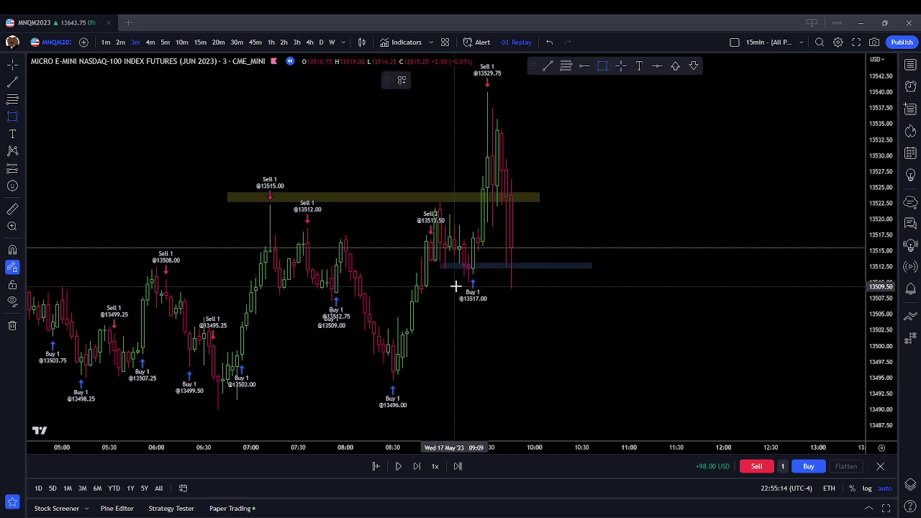
mouse_move(455, 286)
mouse_down()
mouse_move(475, 262)
mouse_move(473, 234)
mouse_up()
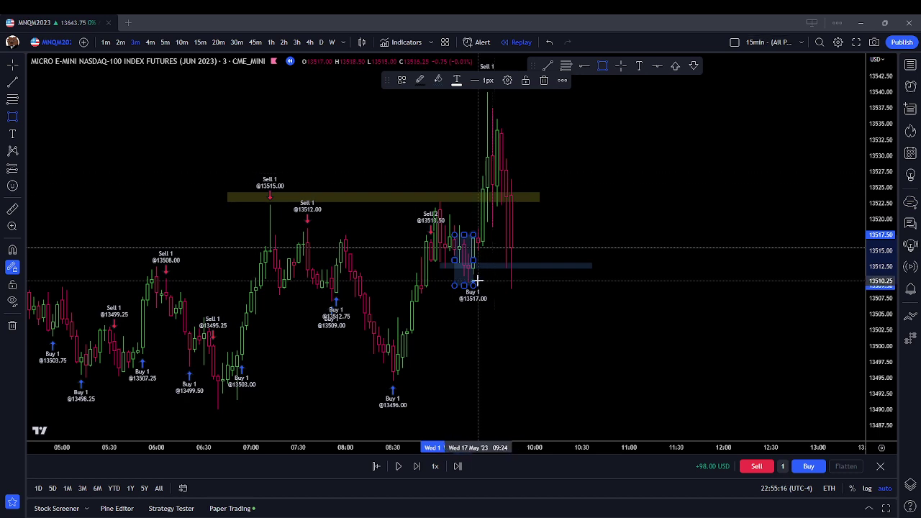
click(544, 81)
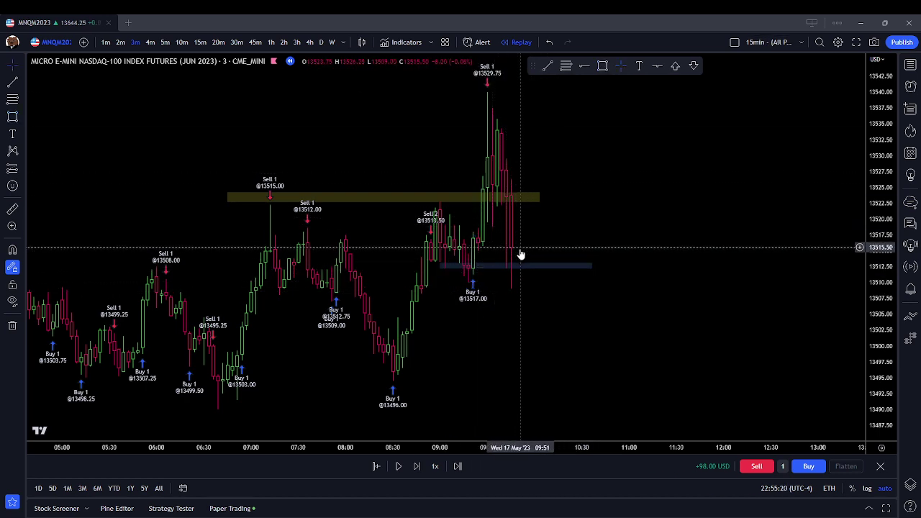
- Buy one contract at 13515.50 and advance the replay one bar to 09:48
click(817, 468)
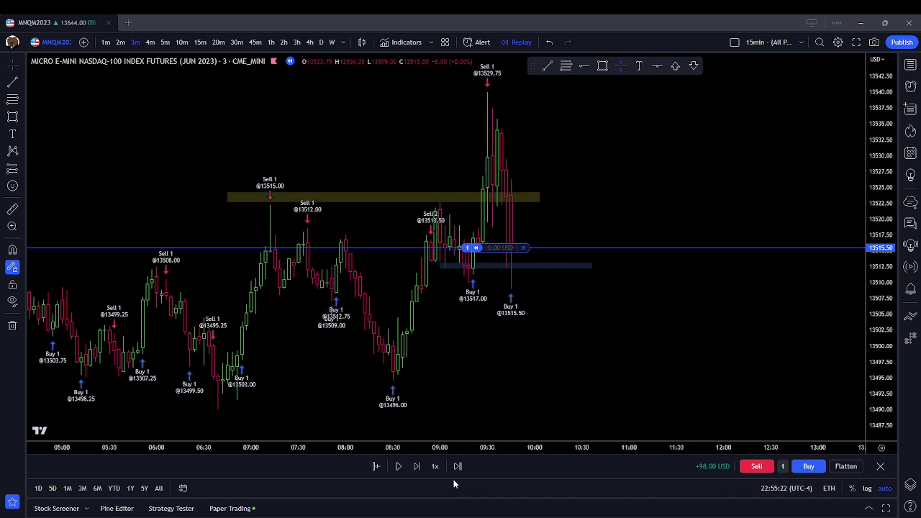
click(417, 466)
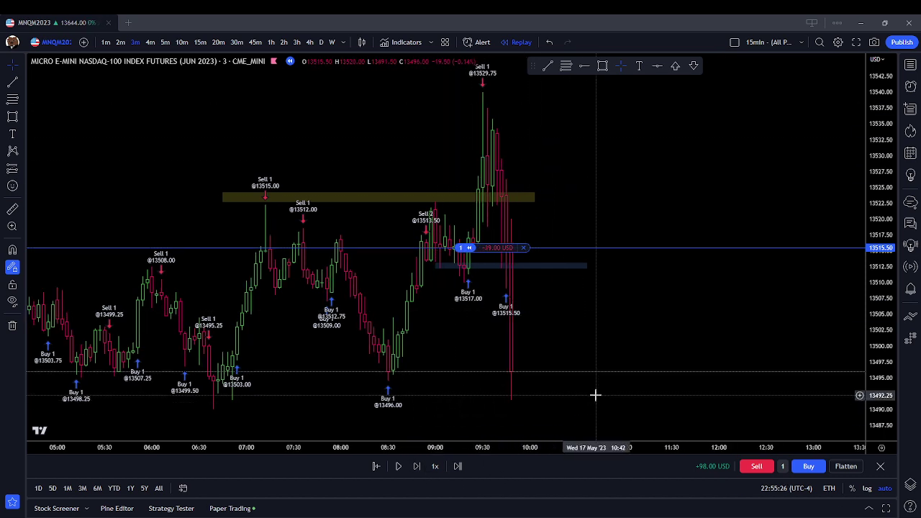
- Draw a thin blue zone near the 08:30 swing low from about 13498.25 to 13497.50, spanning 08:12 to 10:42
drag(596, 393, 534, 393)
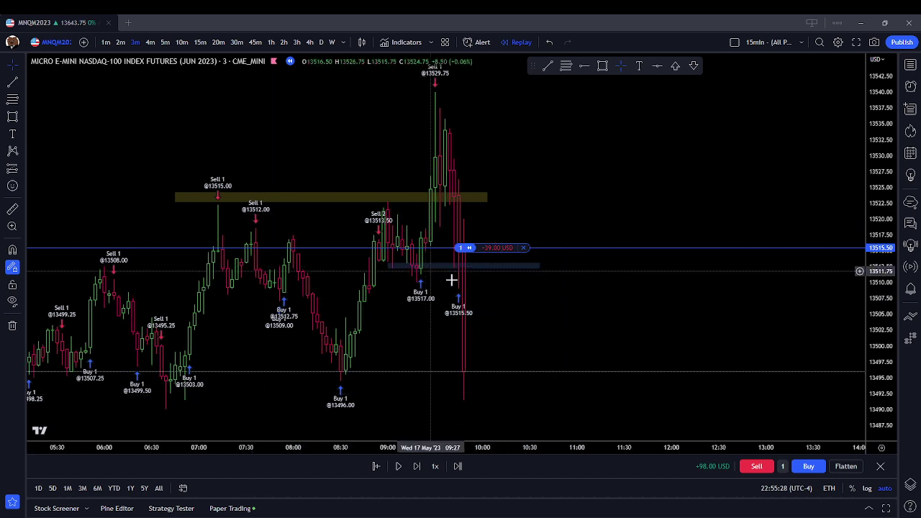
scroll(569, 324, down, 1)
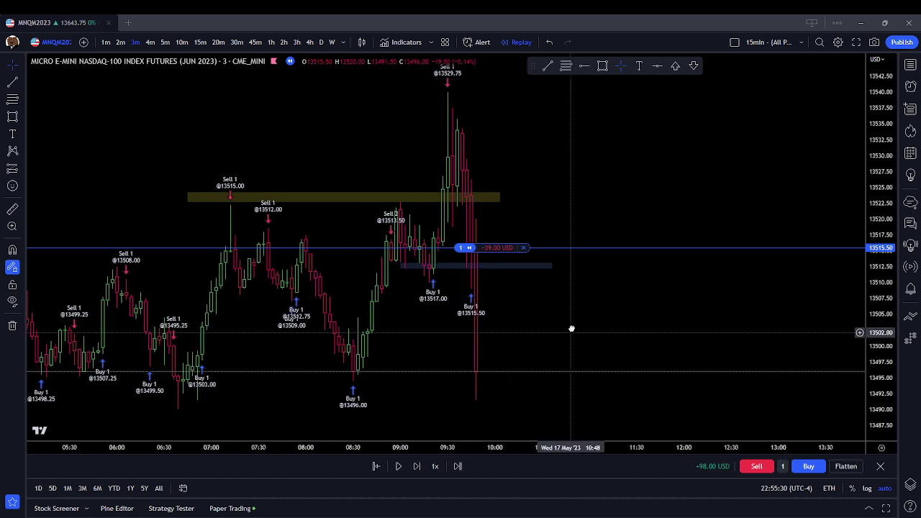
scroll(600, 323, down, 2)
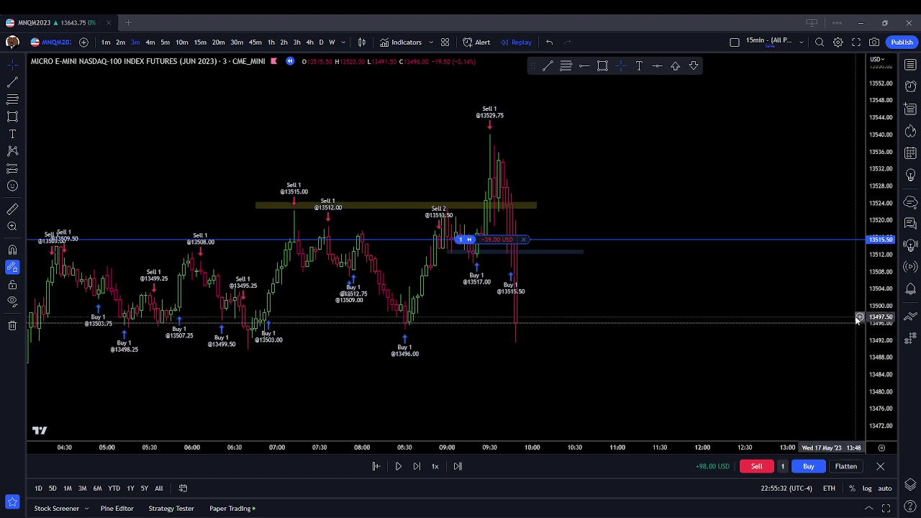
scroll(791, 324, down, 3)
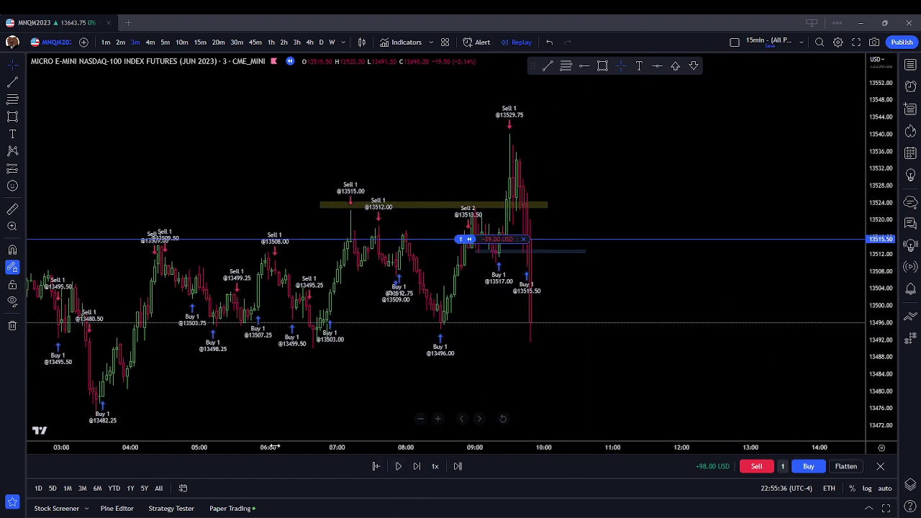
click(13, 116)
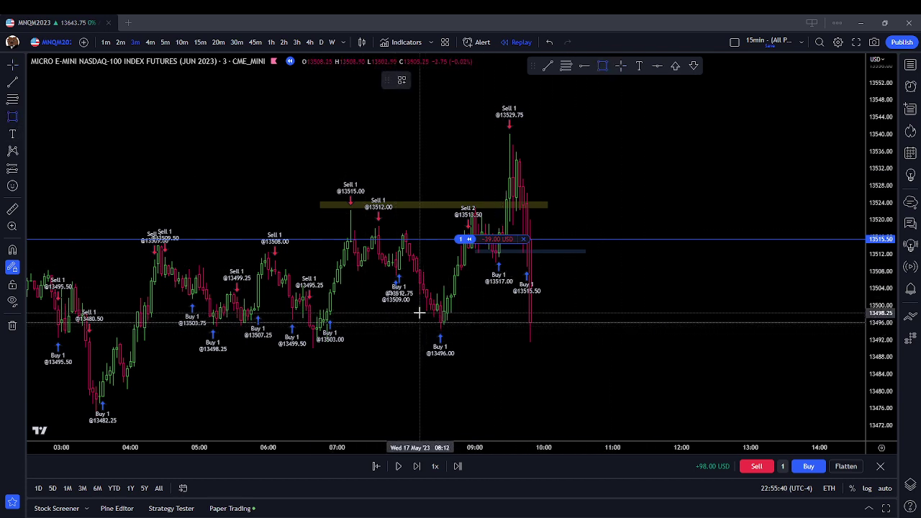
drag(420, 312, 591, 317)
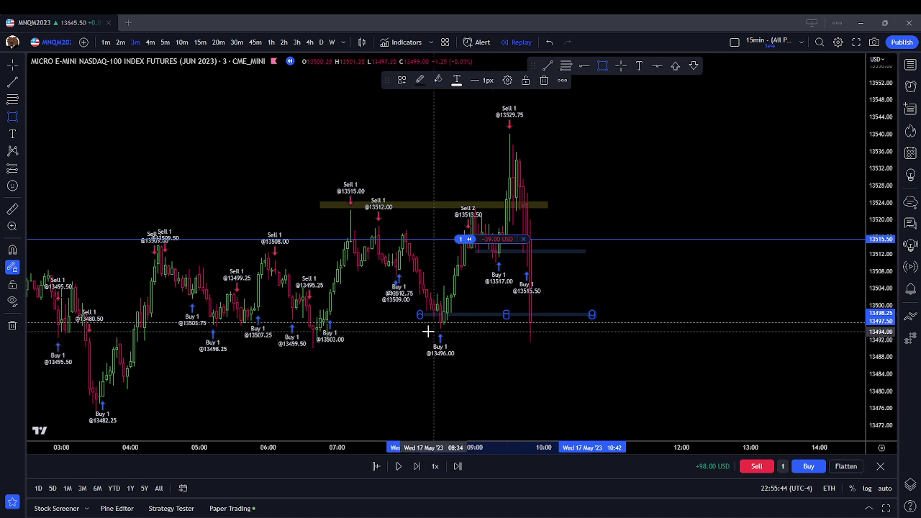
click(302, 333)
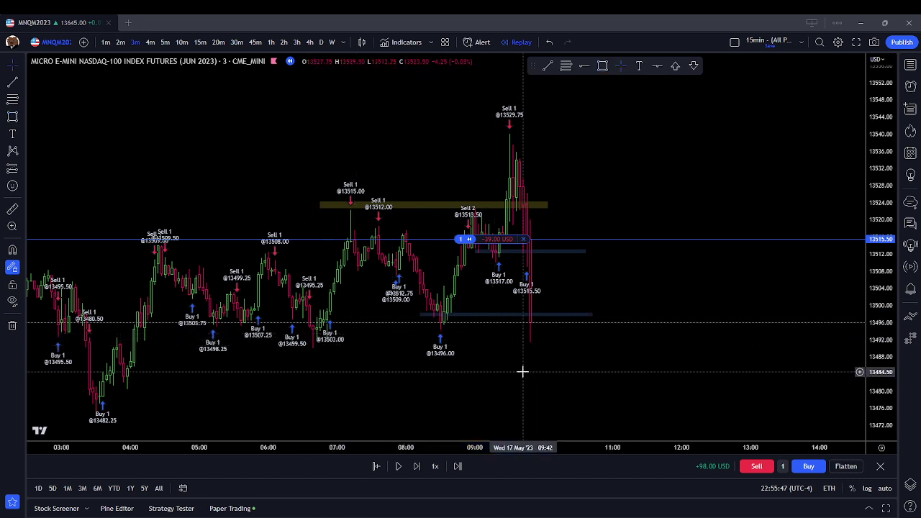
- Add one contract to the long position at 13496.00 and advance the replay one bar to 09:51
click(807, 467)
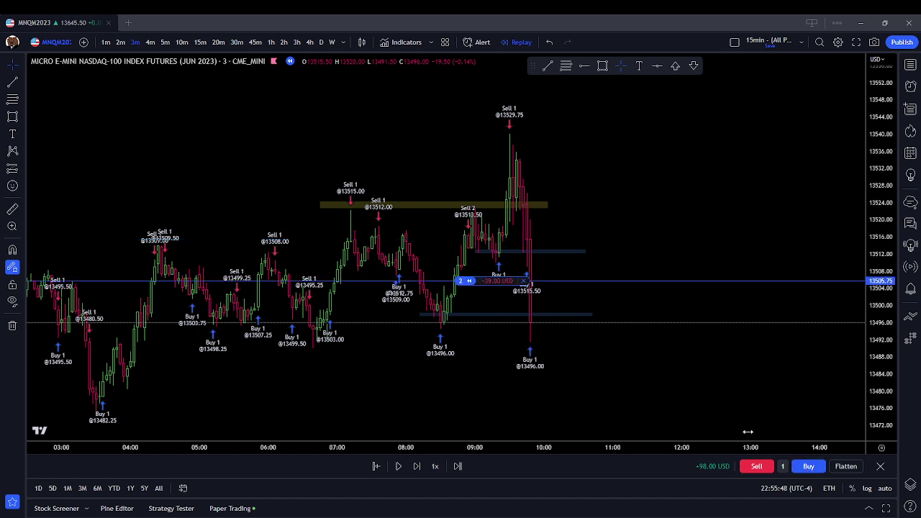
click(423, 466)
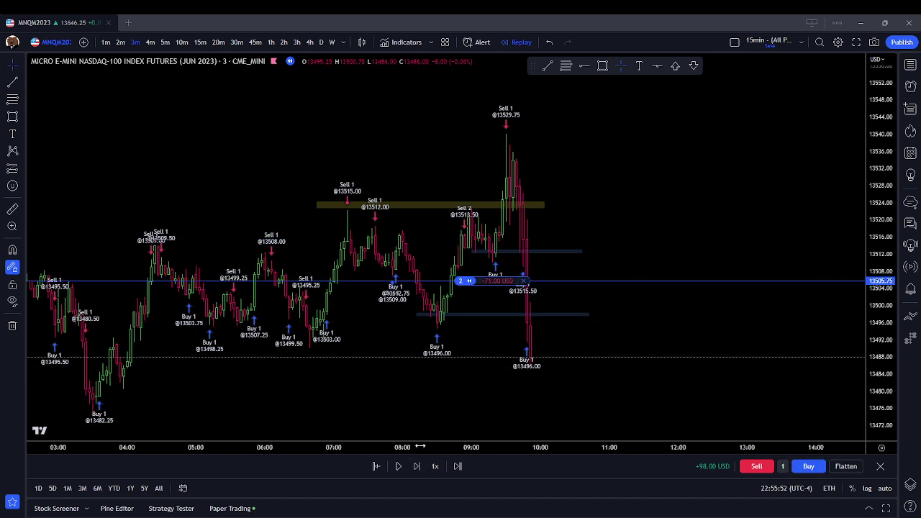
- Remove all the drawn zones from the chart
drag(657, 238, 623, 205)
scroll(612, 302, down, 2)
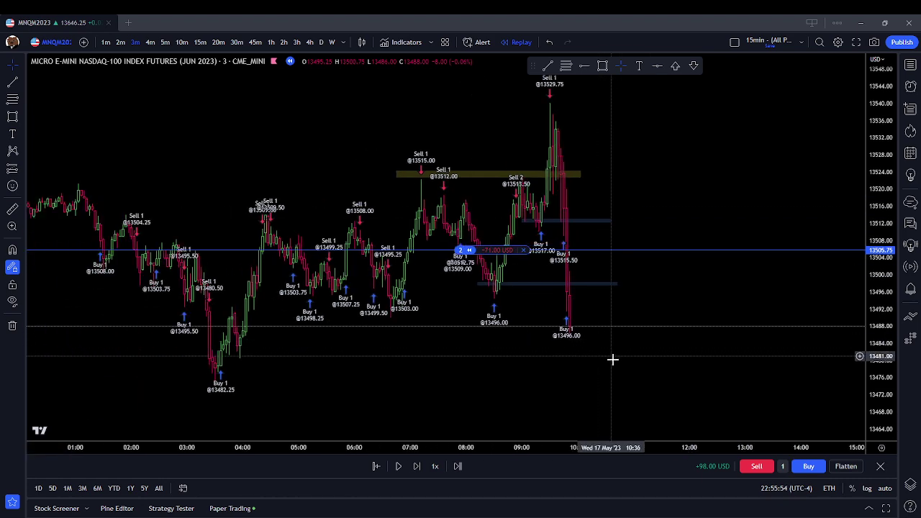
right_click(435, 376)
click(482, 470)
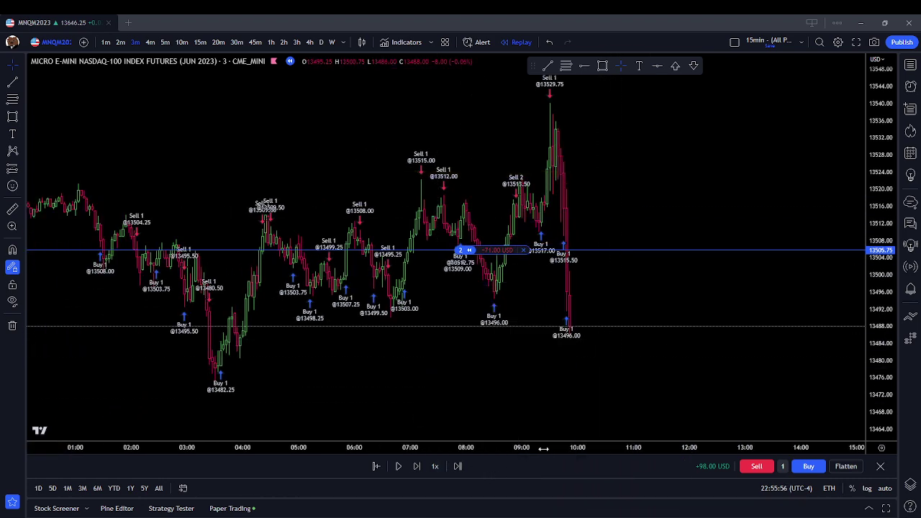
- Advance the replay to the 09:57 bar while keeping the two-contract long position open
drag(659, 330, 596, 367)
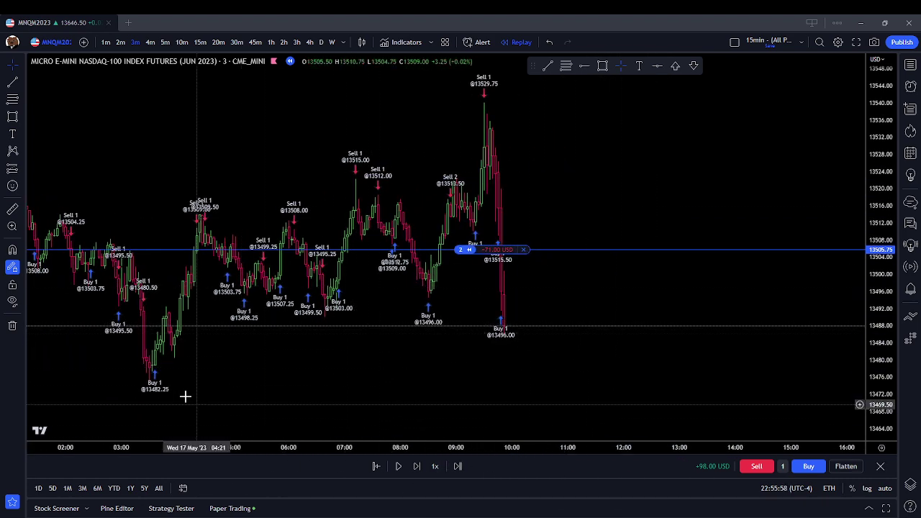
click(602, 65)
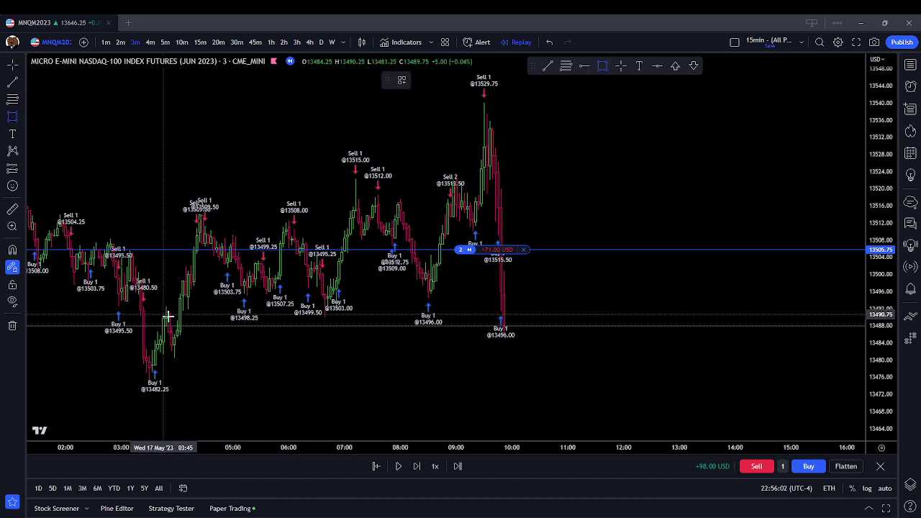
click(415, 466)
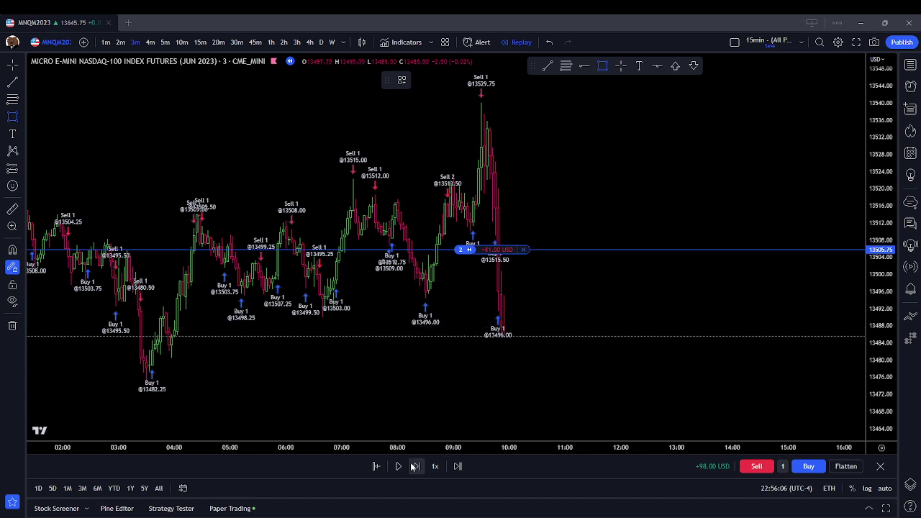
click(415, 466)
click(415, 466)
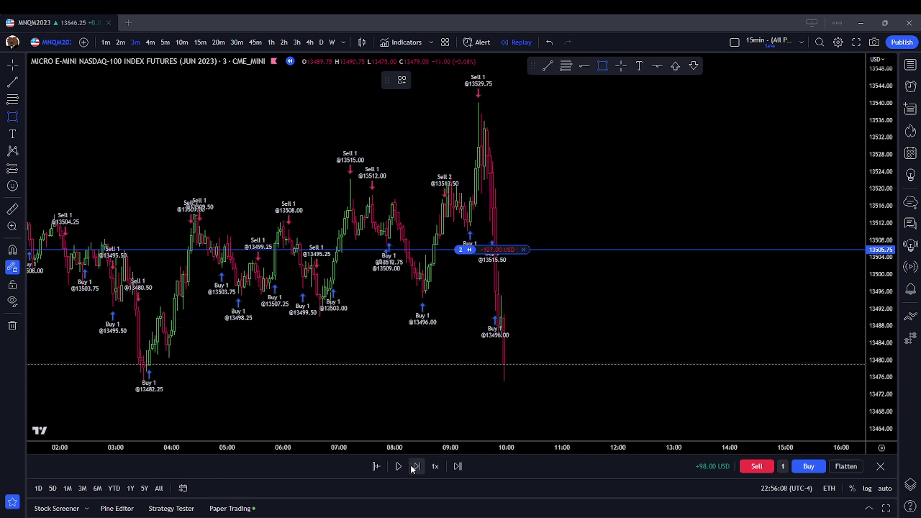
key(Escape)
drag(602, 356, 587, 282)
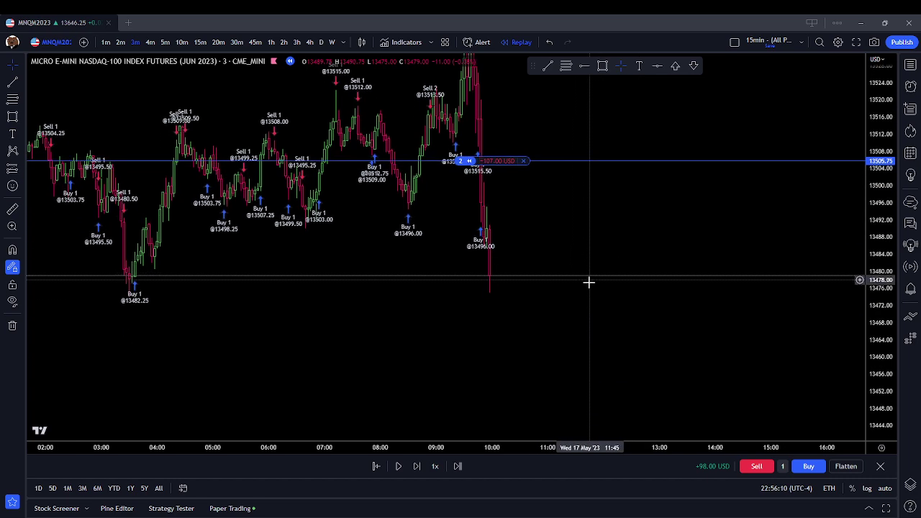
- Draw a long thin rectangle along the 03:30 low, spanning about 13478.00 to 13479.25 and about 03:00 to 11:18
scroll(489, 313, down, 1)
drag(489, 312, 489, 374)
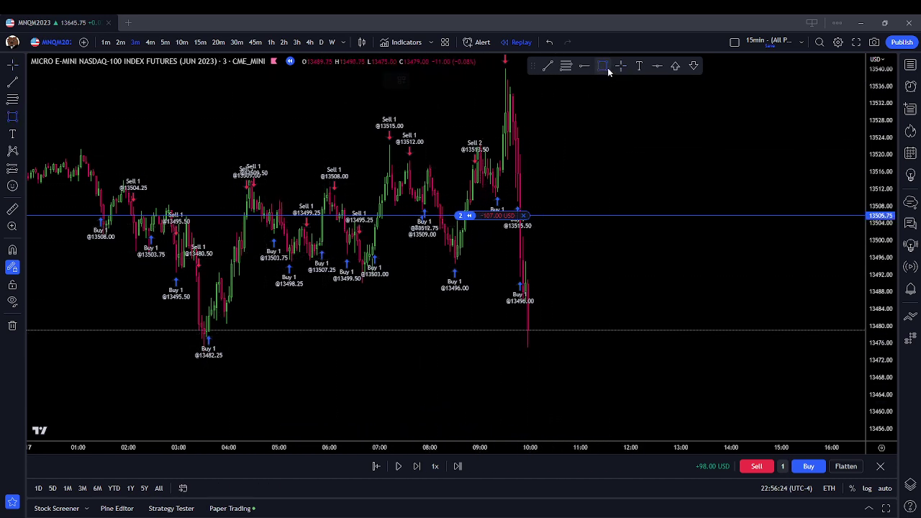
mouse_move(179, 329)
mouse_down()
mouse_move(438, 348)
mouse_move(595, 332)
mouse_up()
drag(497, 349, 487, 355)
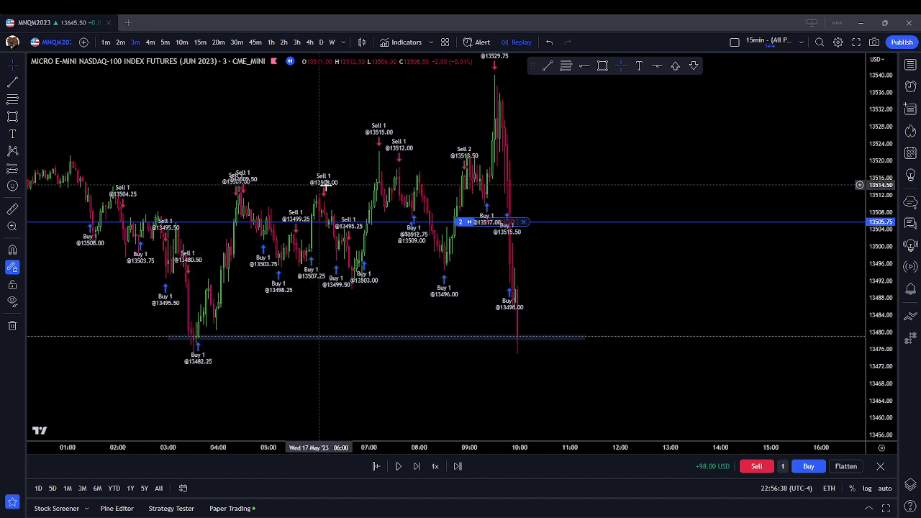
- Draw a rectangle over the 09:30 peak, from about 13522.75 to 13540.25 and about 08:15 to 10:27
right_click(604, 188)
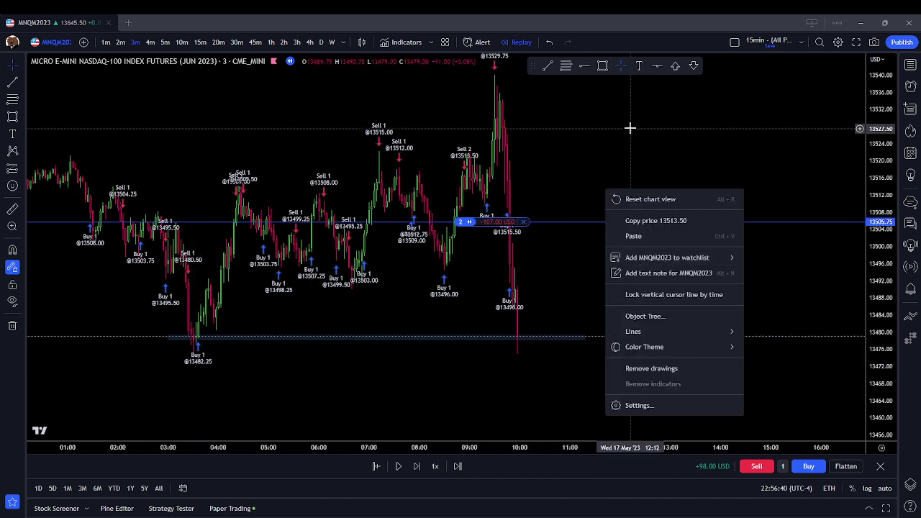
drag(612, 135, 584, 154)
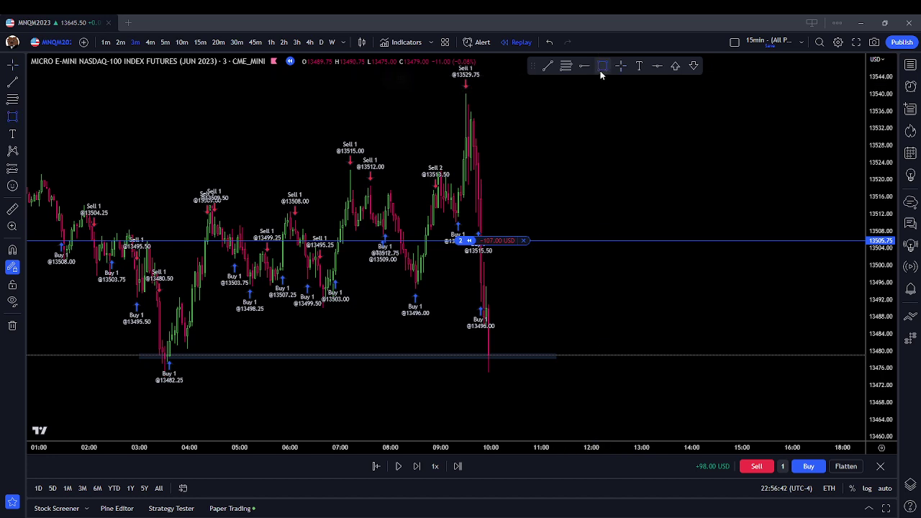
drag(403, 168, 512, 92)
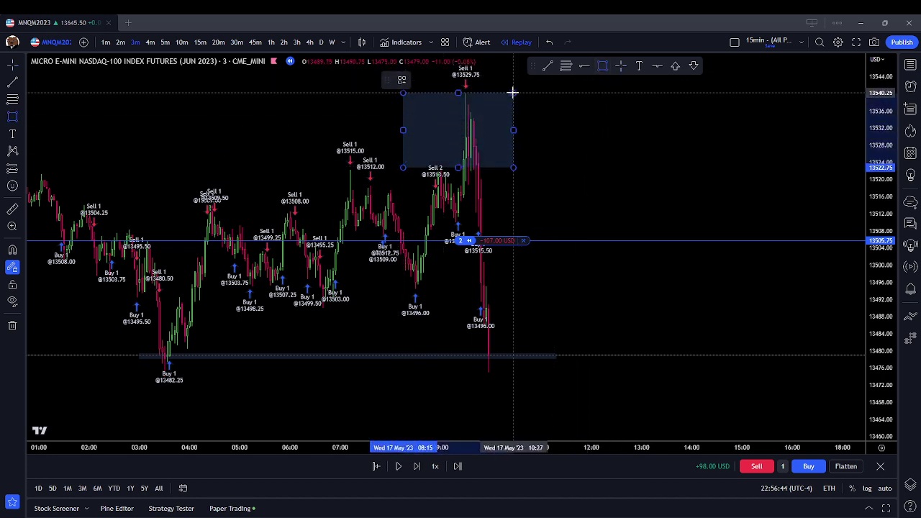
click(512, 92)
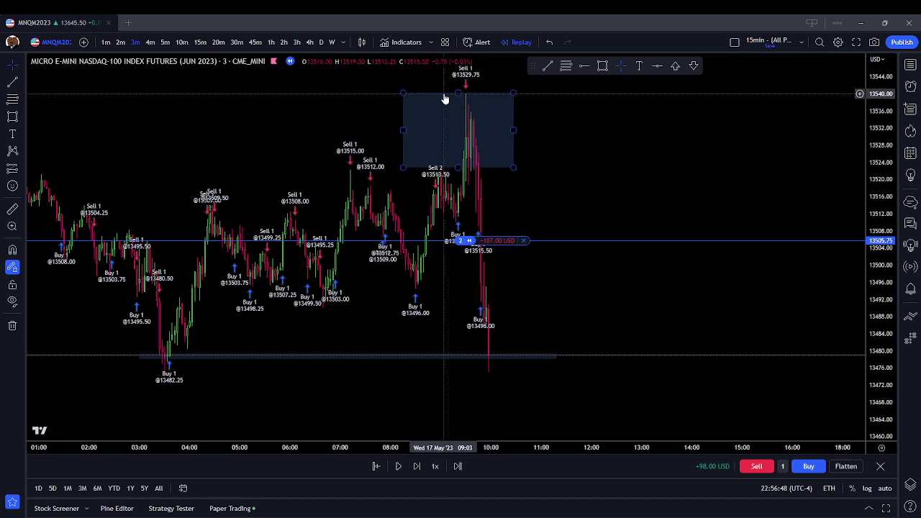
- Move the peak rectangle down beneath the 03:30 low and across to the latest low, and delete it
mouse_move(444, 95)
mouse_down()
mouse_move(462, 170)
mouse_move(560, 310)
mouse_move(263, 374)
mouse_move(191, 374)
mouse_up()
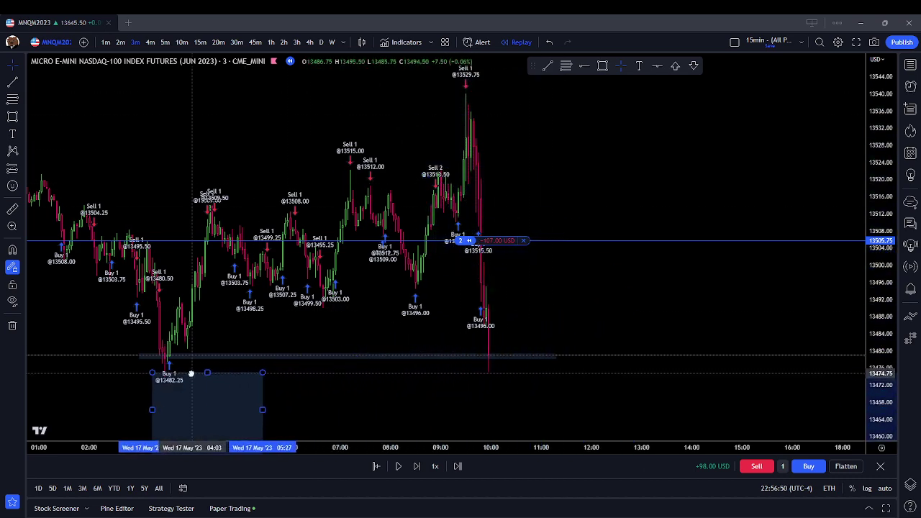
drag(602, 403, 582, 377)
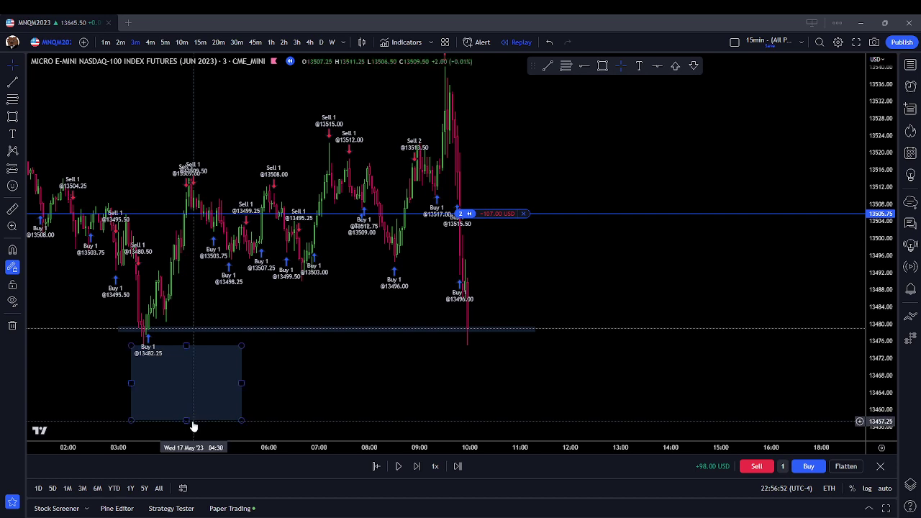
mouse_move(228, 350)
mouse_down()
mouse_move(314, 308)
mouse_move(394, 153)
mouse_move(449, 74)
mouse_move(382, 295)
mouse_move(458, 145)
mouse_move(383, 162)
mouse_move(380, 126)
mouse_move(466, 69)
mouse_move(455, 273)
mouse_move(440, 333)
mouse_move(477, 333)
mouse_move(477, 341)
mouse_up()
click(545, 80)
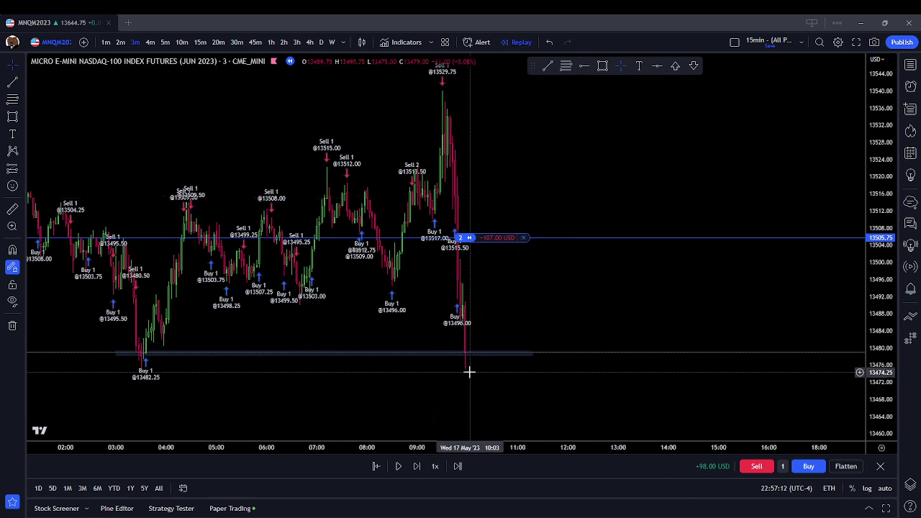
- Buy 1 contract at the latest low and advance the replay by seven bars
click(802, 468)
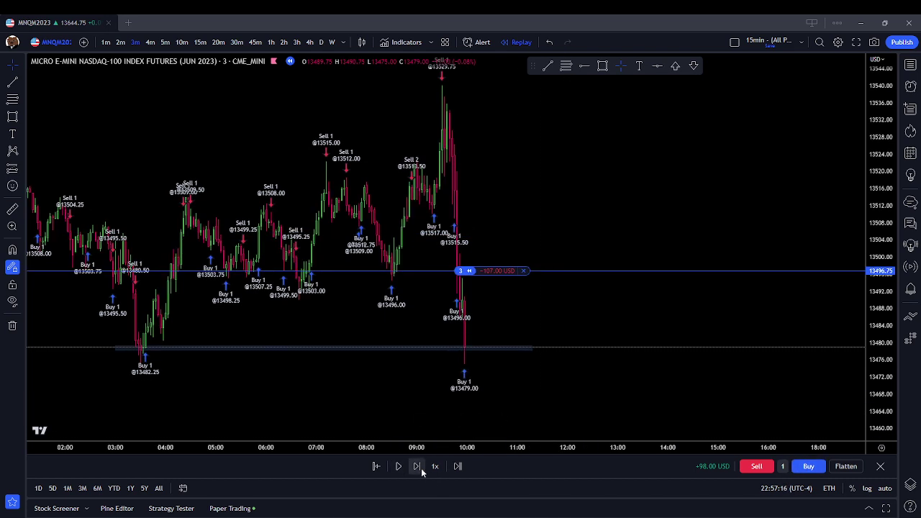
click(420, 468)
click(421, 469)
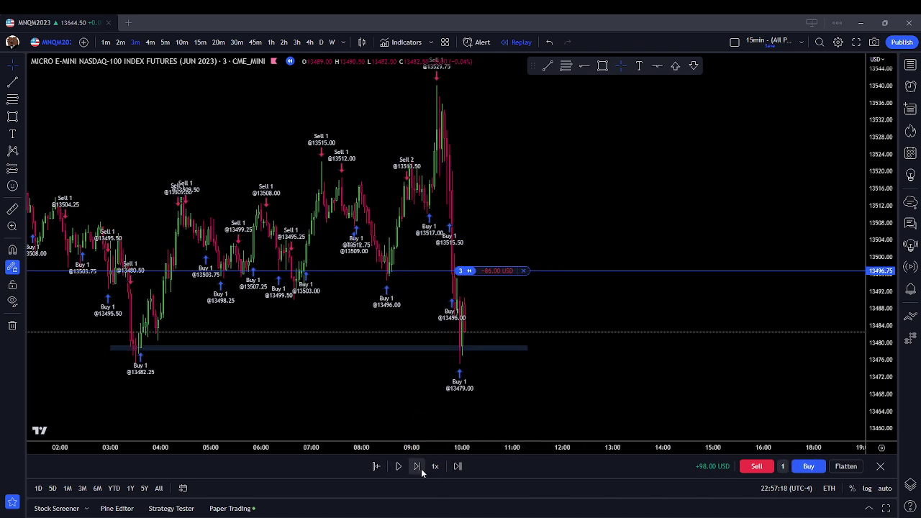
click(420, 469)
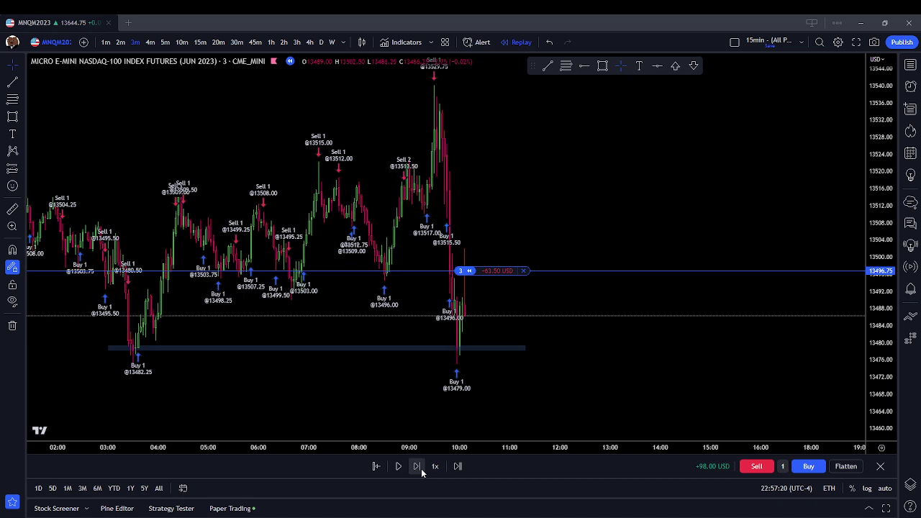
click(421, 468)
click(421, 468)
click(421, 468)
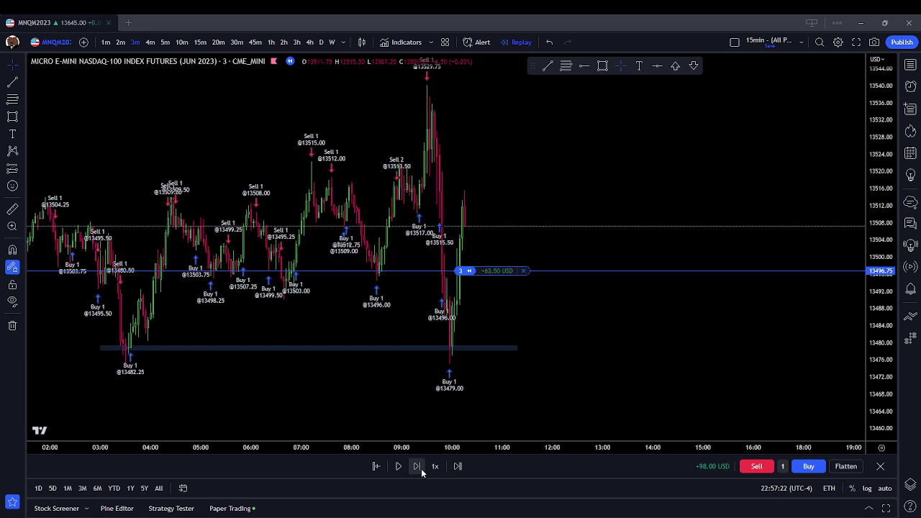
click(421, 468)
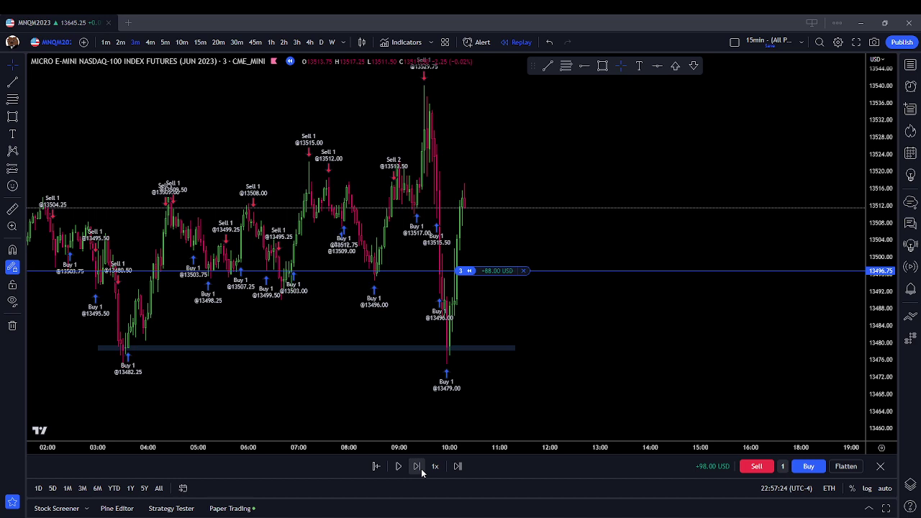
- Draw a tall narrow rectangle around the latest swing, from about 13541 at 09:21 down to about 13469 at 10:15
scroll(526, 195, up, 2)
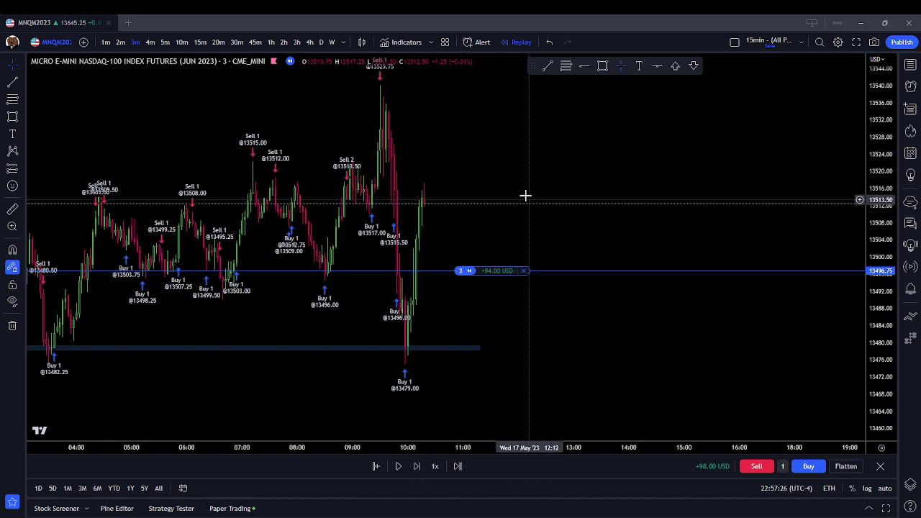
scroll(482, 373, down, 3)
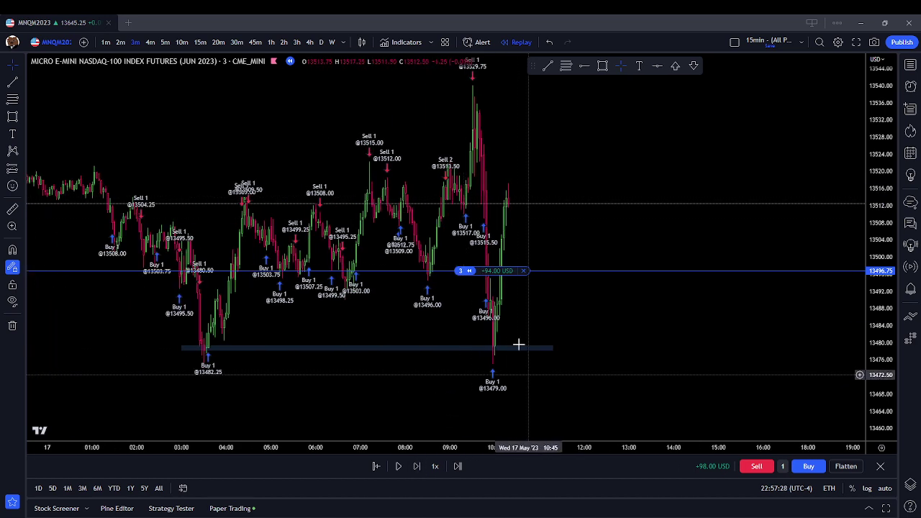
click(602, 66)
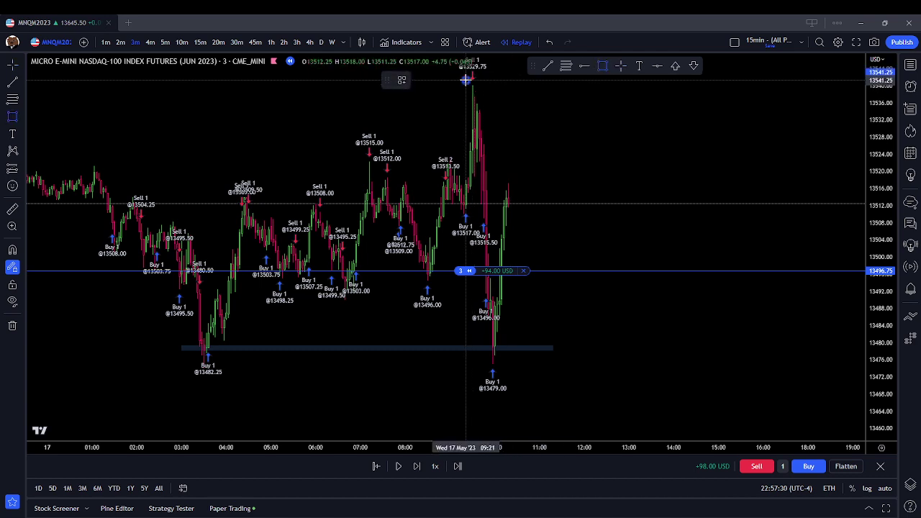
drag(466, 80, 506, 388)
click(586, 360)
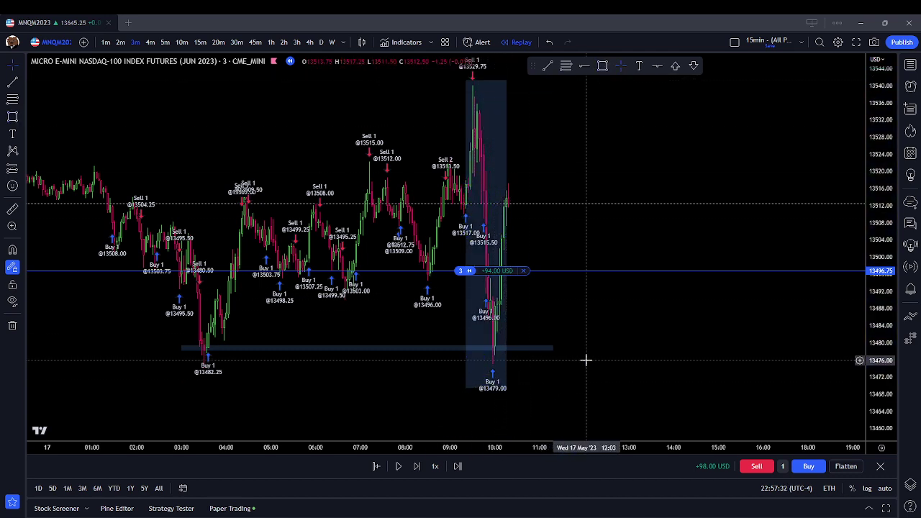
- Check the tall rectangle's fill colour options and adjust its upper edge to about 13540.75
click(506, 152)
drag(506, 149, 506, 148)
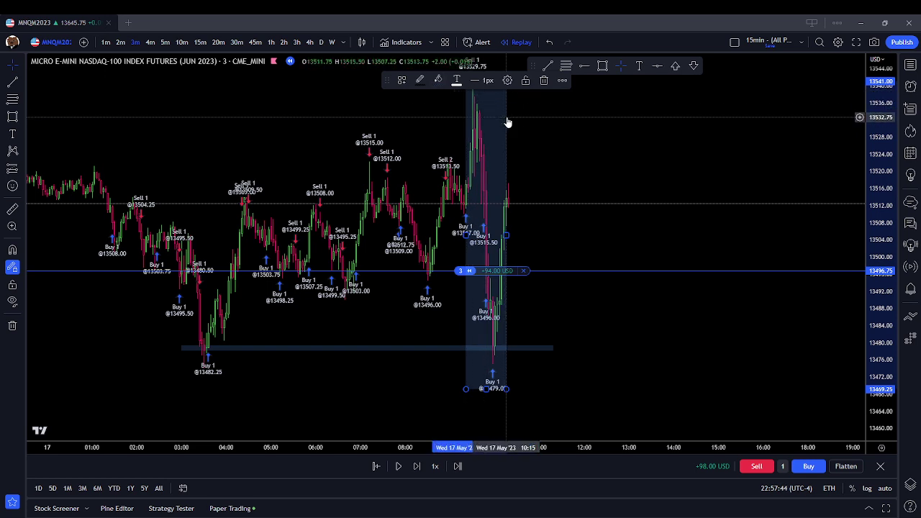
click(437, 80)
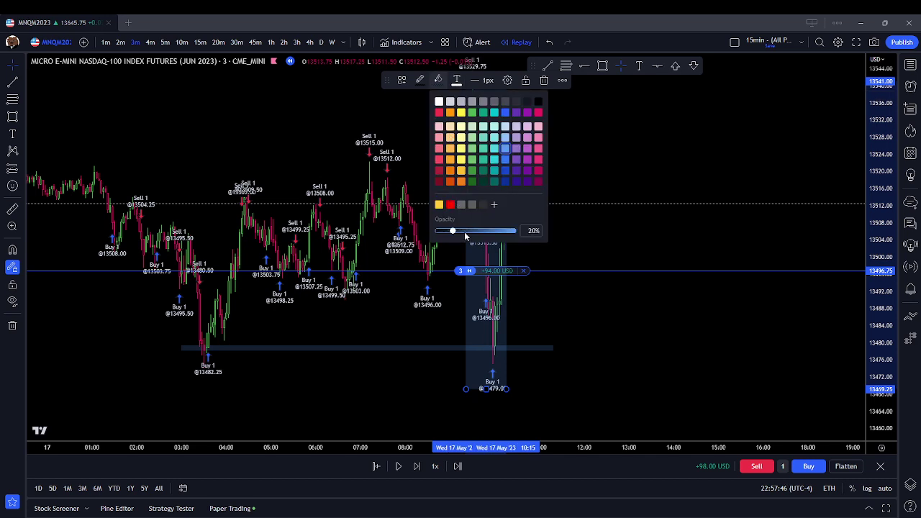
click(642, 179)
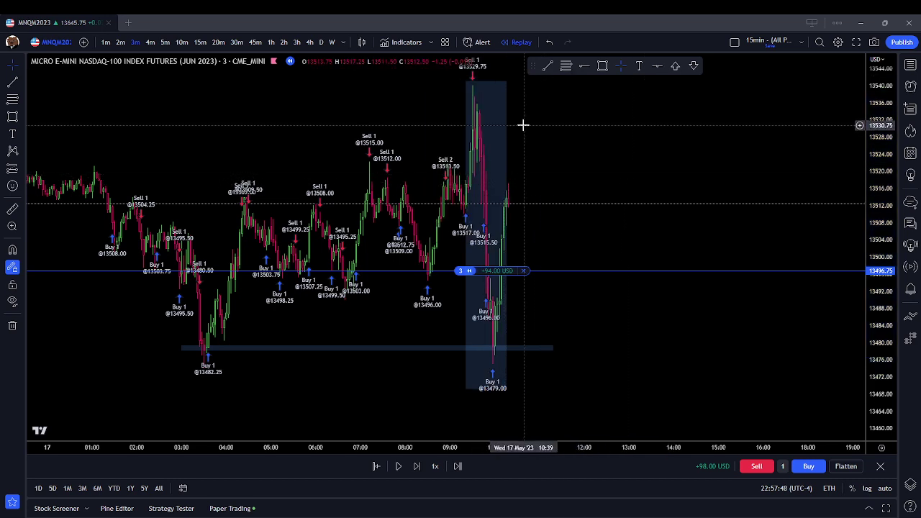
click(486, 84)
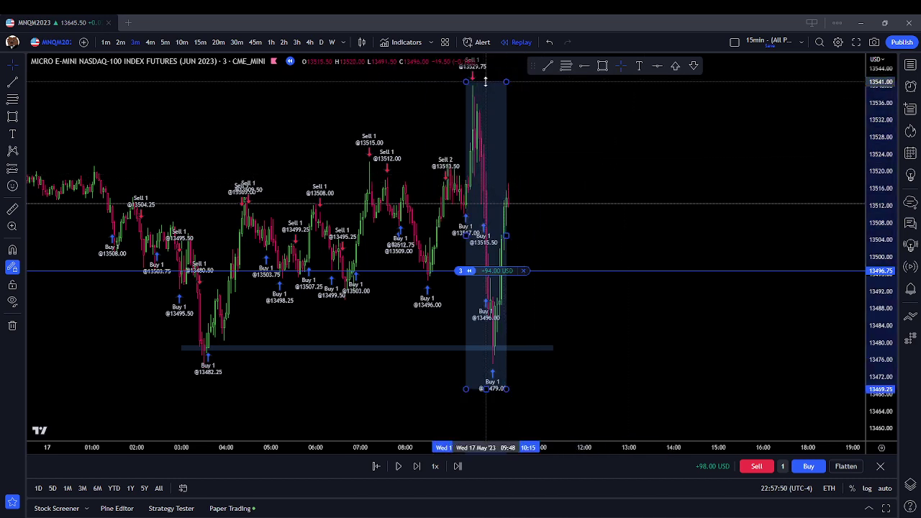
click(572, 147)
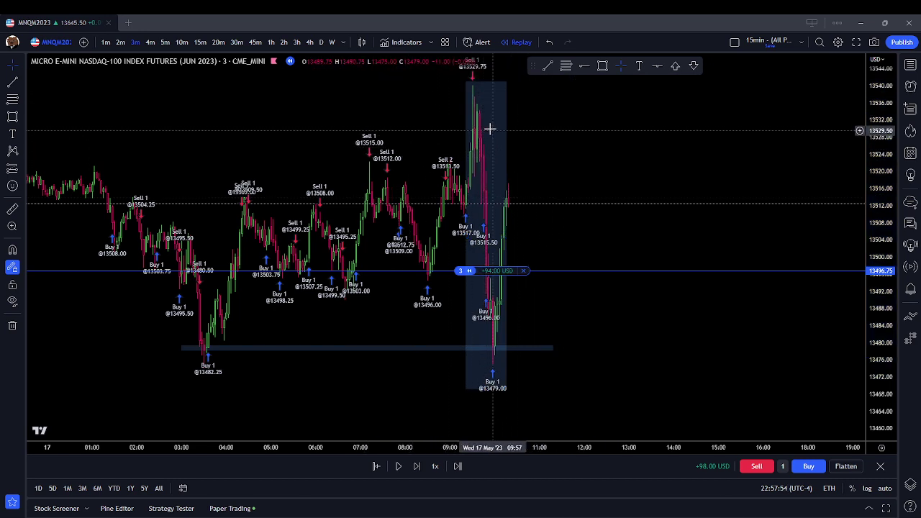
click(486, 81)
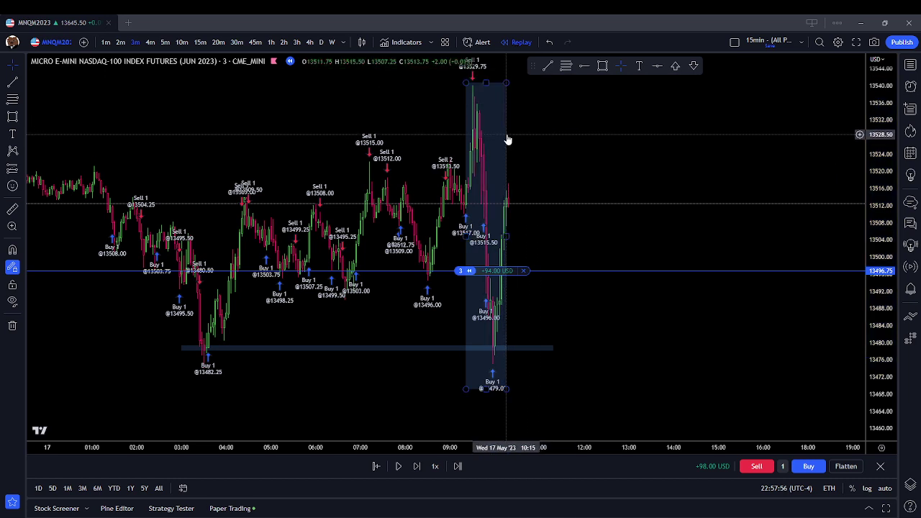
click(530, 319)
- Shrink the tall rectangle to a zone over the 09:30 peak, and move it onto the latest low between 13472.25 and 13477.25
click(465, 387)
drag(464, 387, 411, 142)
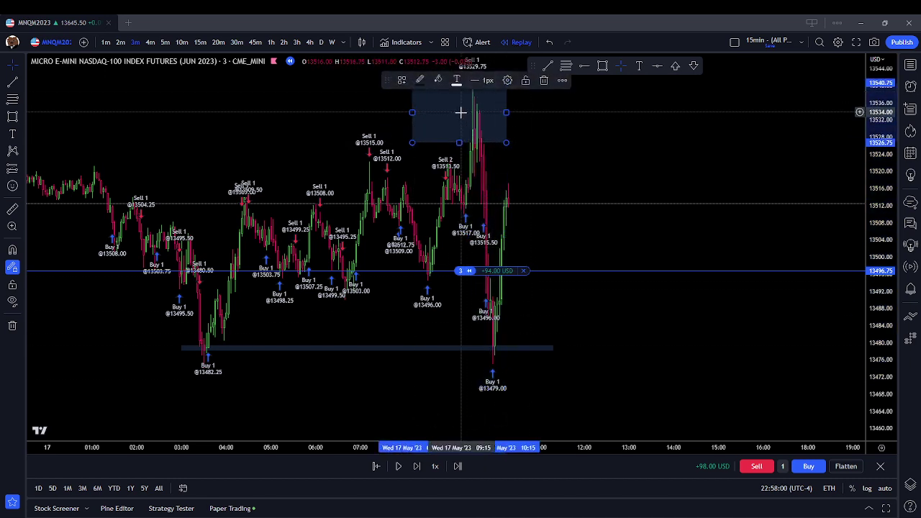
click(491, 81)
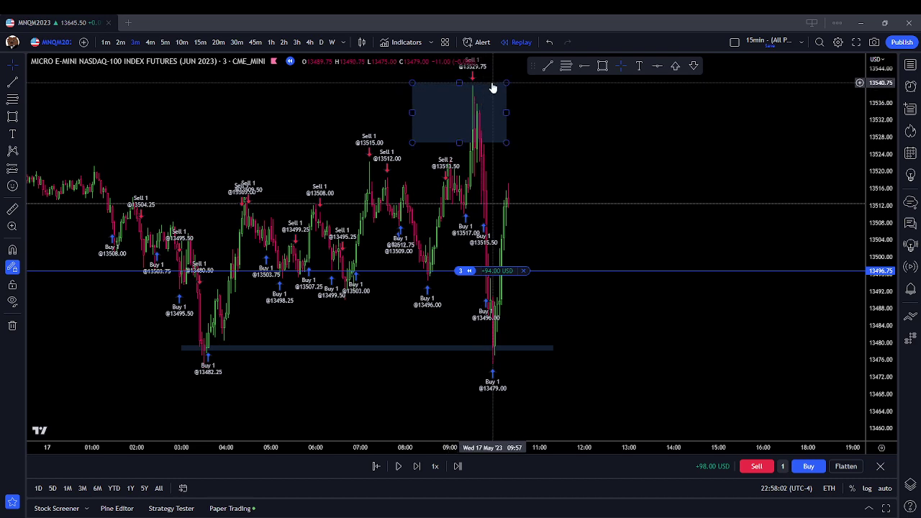
mouse_move(492, 88)
mouse_down()
mouse_move(491, 173)
mouse_move(510, 360)
mouse_move(521, 370)
mouse_move(495, 400)
mouse_move(503, 354)
mouse_up()
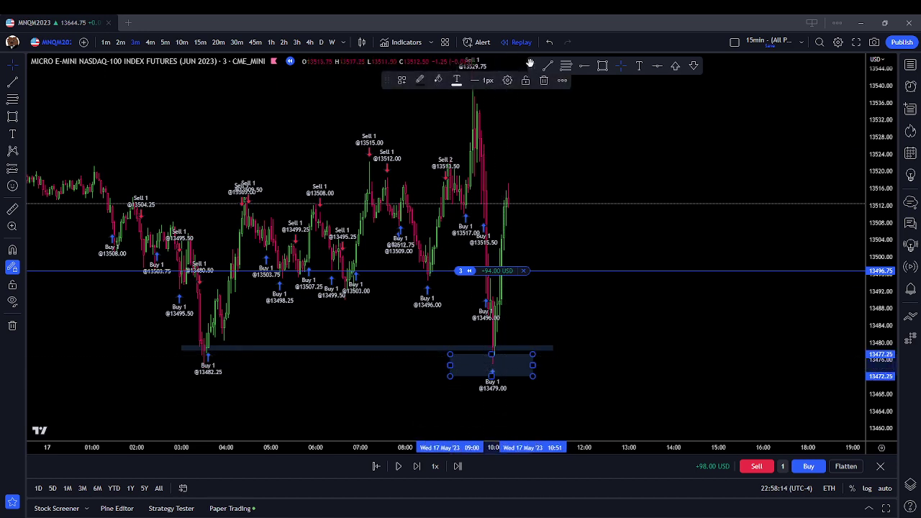
- Delete the small rectangle at the latest low and the long thin rectangle along the 03:30 low
click(544, 80)
click(433, 351)
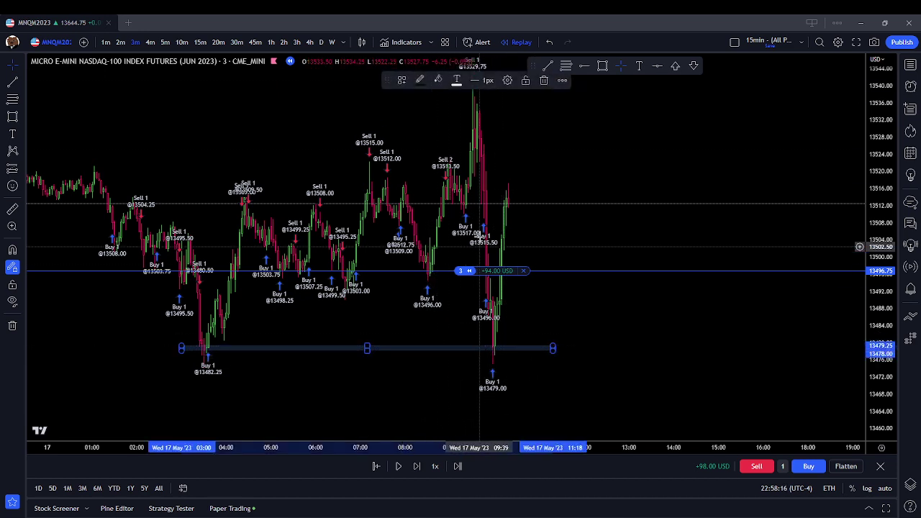
click(544, 80)
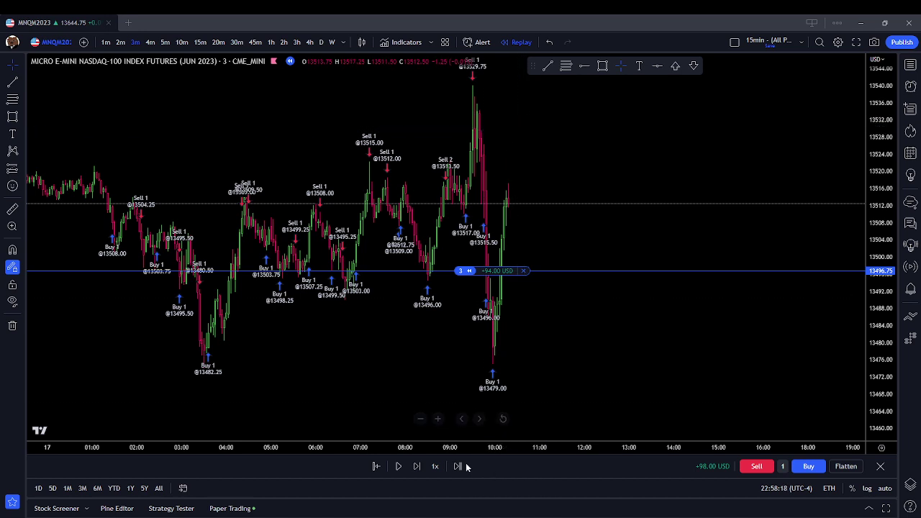
- Advance the replay by two bars to follow the open three-contract long position
click(416, 466)
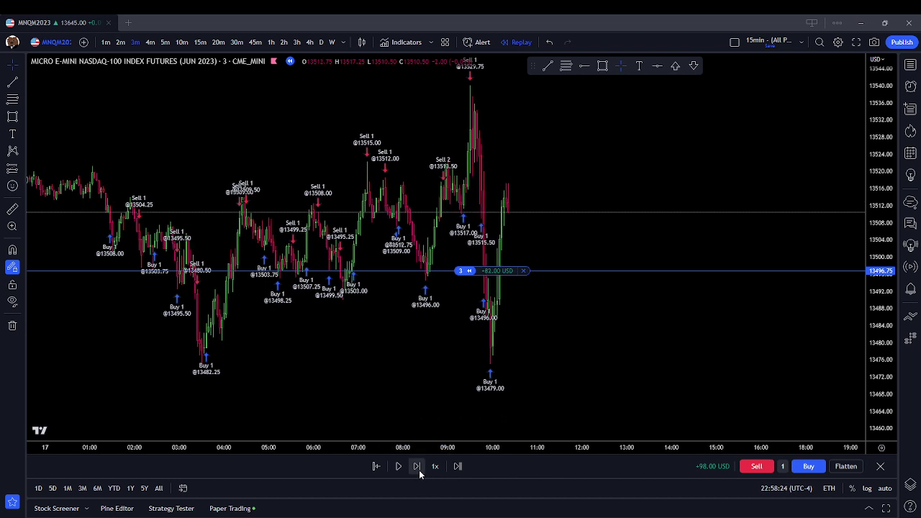
click(419, 470)
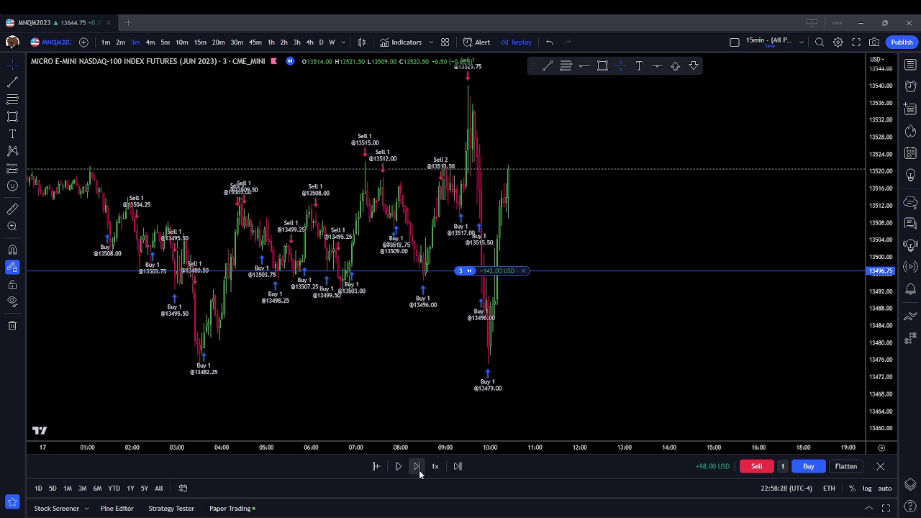
- Draw a thin rectangle at about 13512 starting at 09:00, beneath the pullback low, and delete it
scroll(568, 204, up, 1)
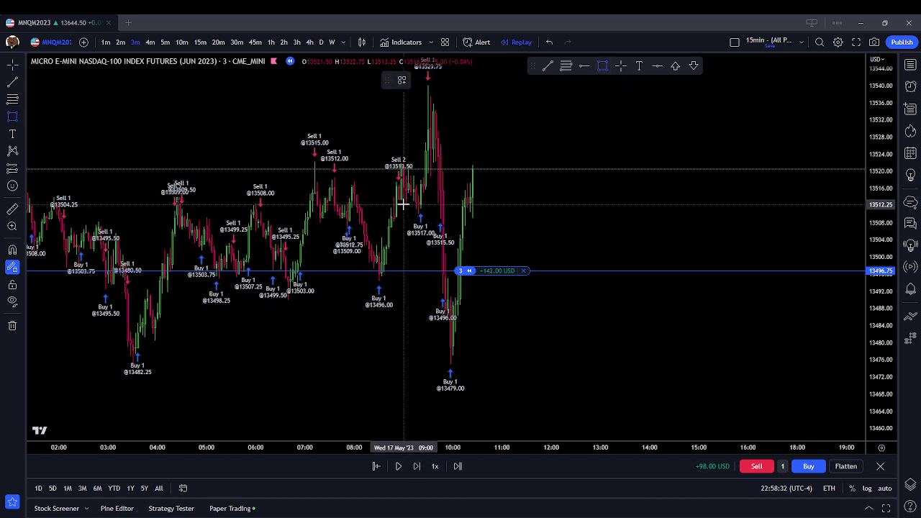
drag(402, 204, 506, 208)
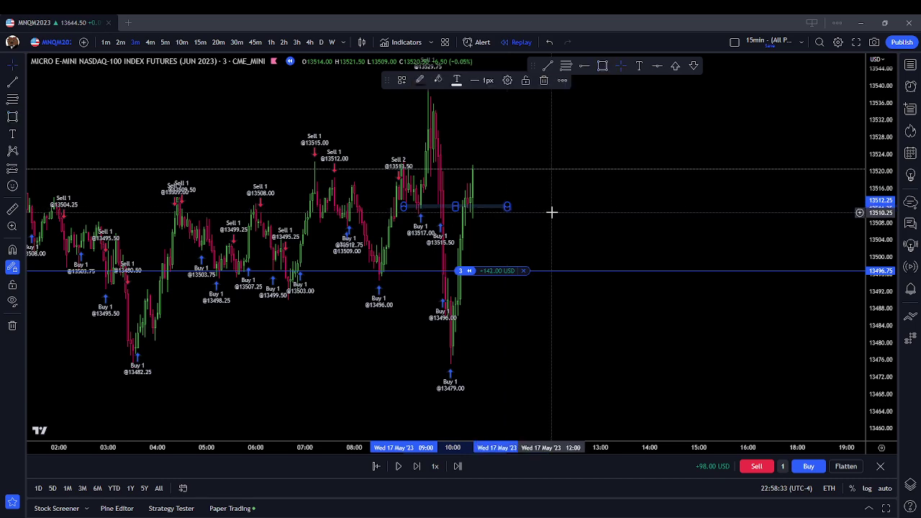
click(502, 206)
click(542, 81)
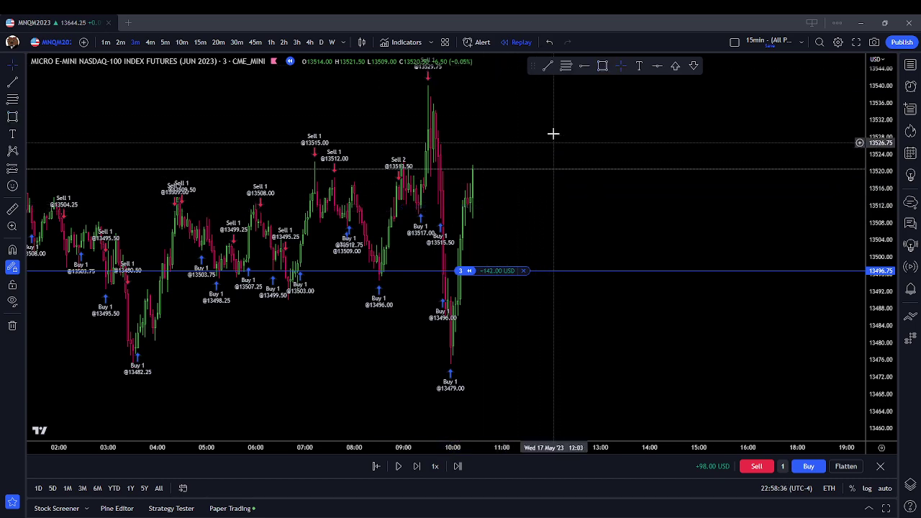
- Advance the replay by one more bar
drag(464, 413, 456, 453)
click(416, 466)
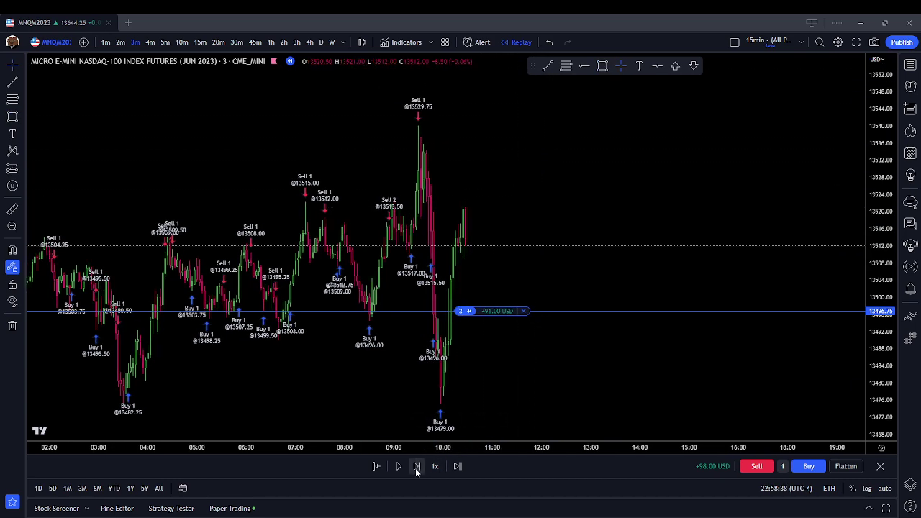
- Advance the replay by four bars to follow the open three-contract long position
click(415, 467)
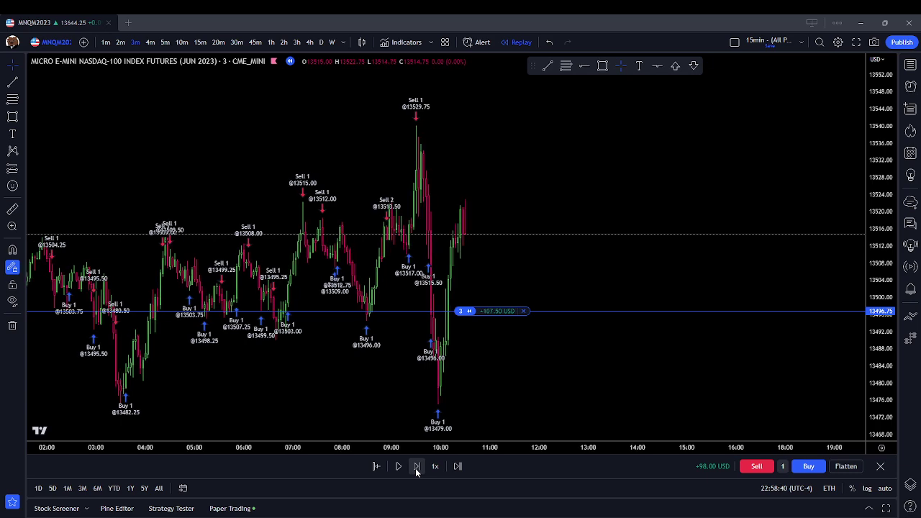
click(416, 467)
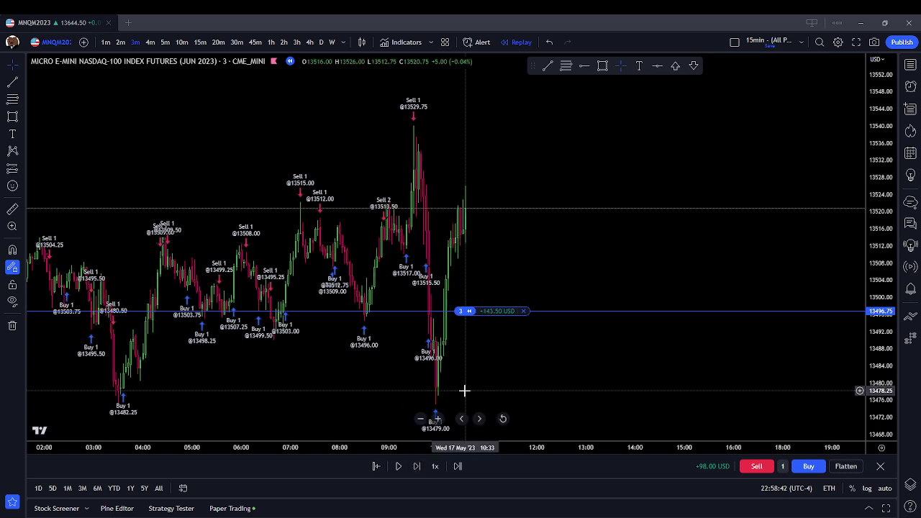
drag(524, 163, 535, 208)
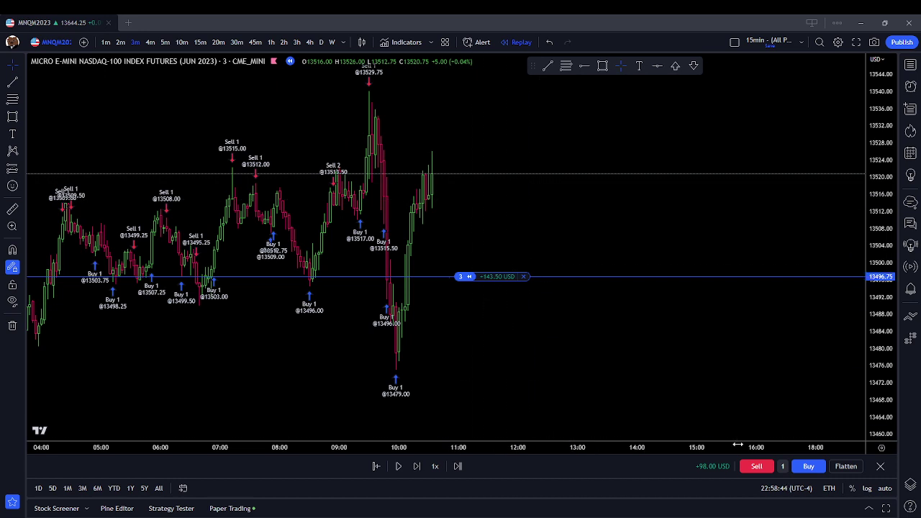
click(418, 466)
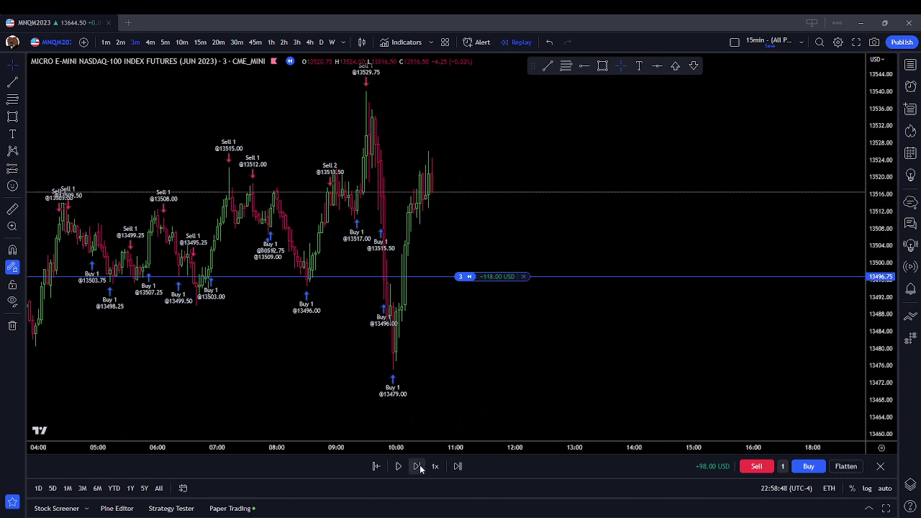
click(418, 466)
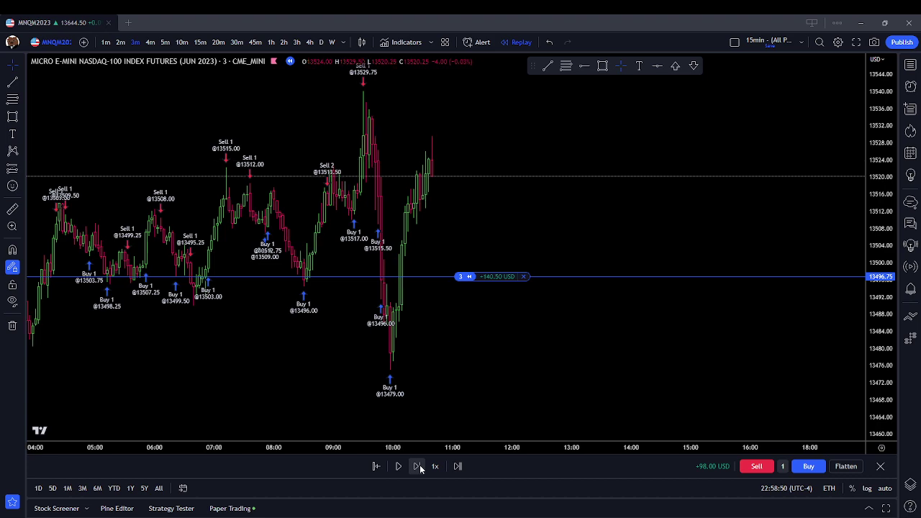
- Draw a thin rectangle starting at about 08:30 just above the 09:30 high, around 13542
scroll(500, 267, down, 3)
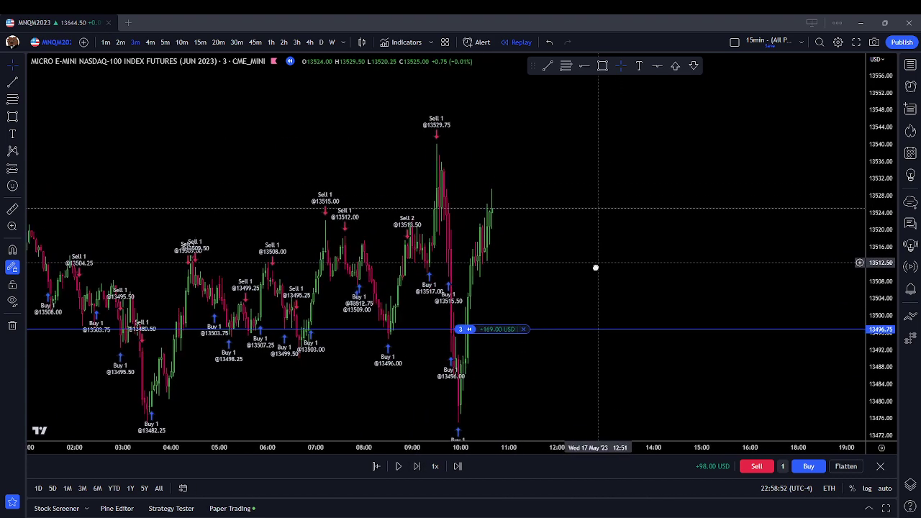
click(602, 66)
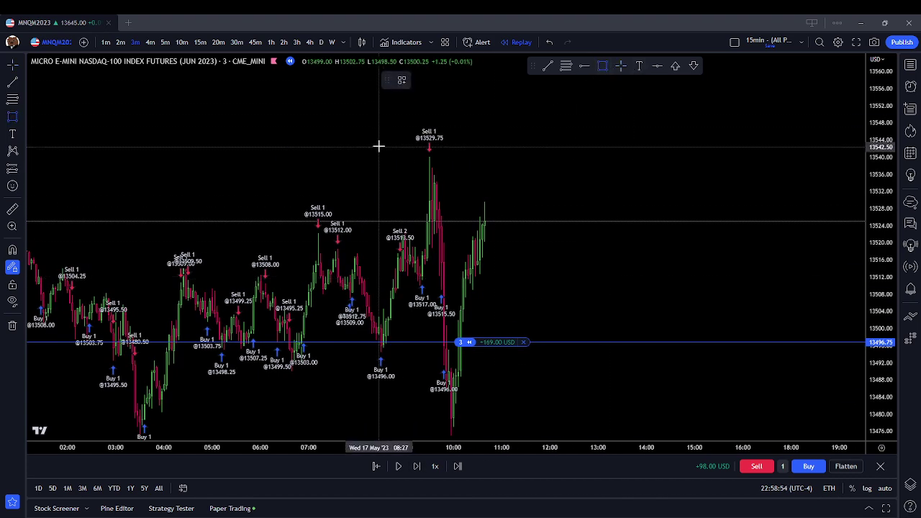
drag(380, 145, 567, 155)
click(624, 189)
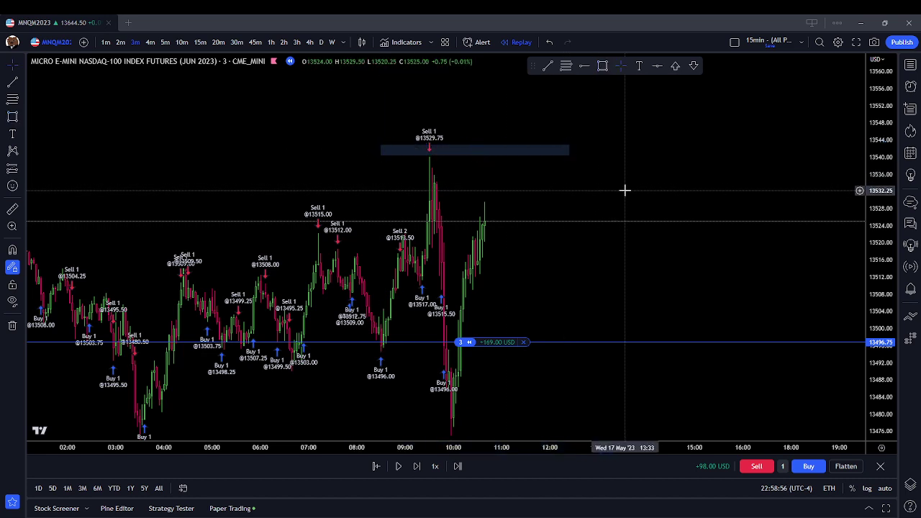
- Advance the replay by two more bars towards the zone above the 09:30 high
drag(624, 189, 617, 161)
click(415, 468)
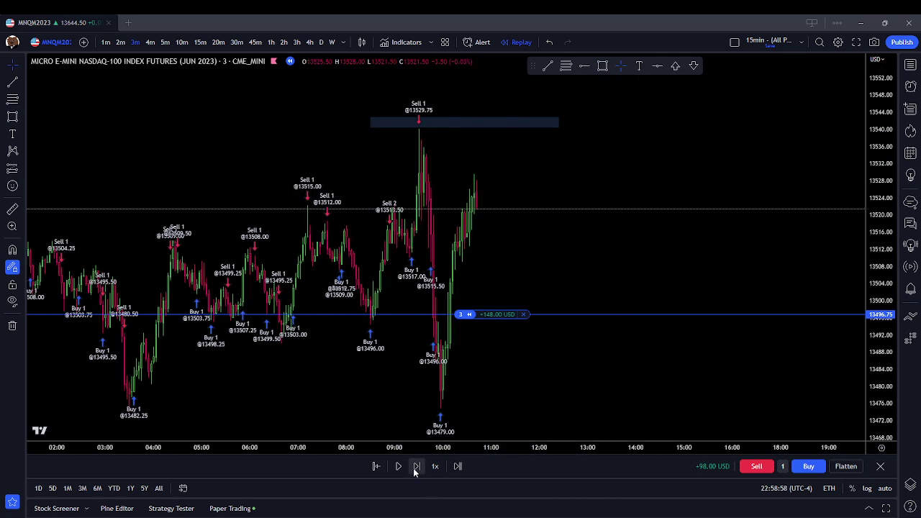
click(416, 466)
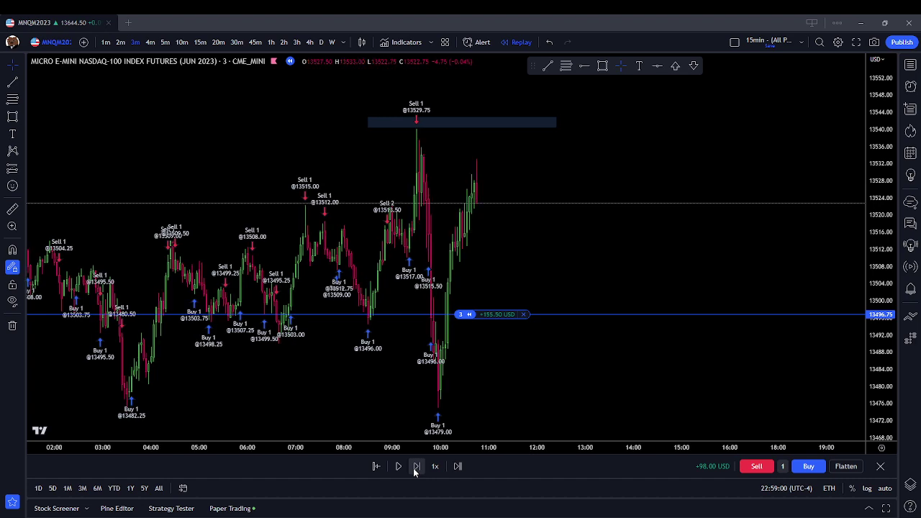
scroll(467, 189, up, 2)
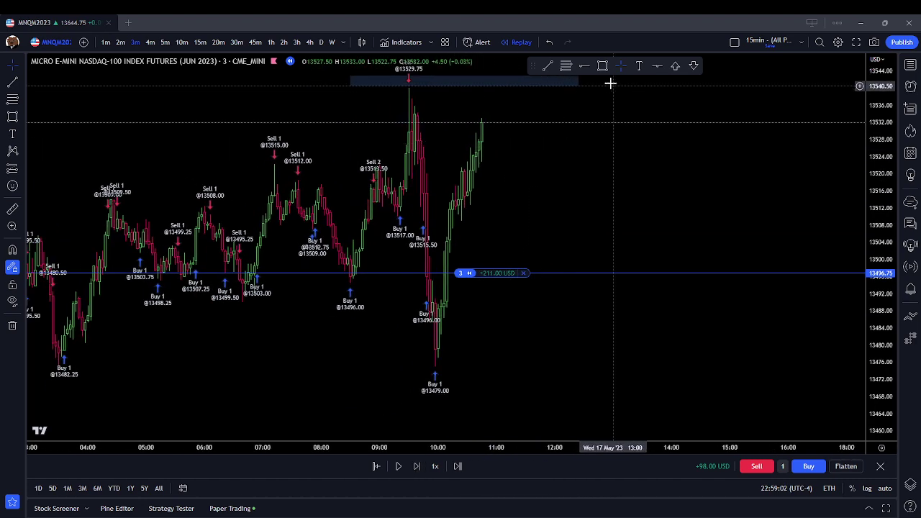
click(602, 65)
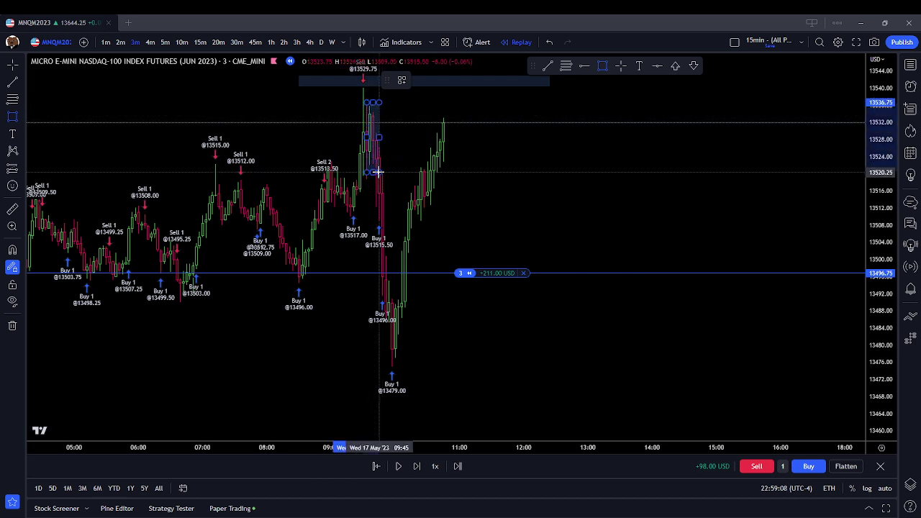
click(366, 103)
key(Escape)
- Draw a thin rectangle from 13529.75 to 13528.25 between 09:12 and 11:21, across the latest candles
click(603, 65)
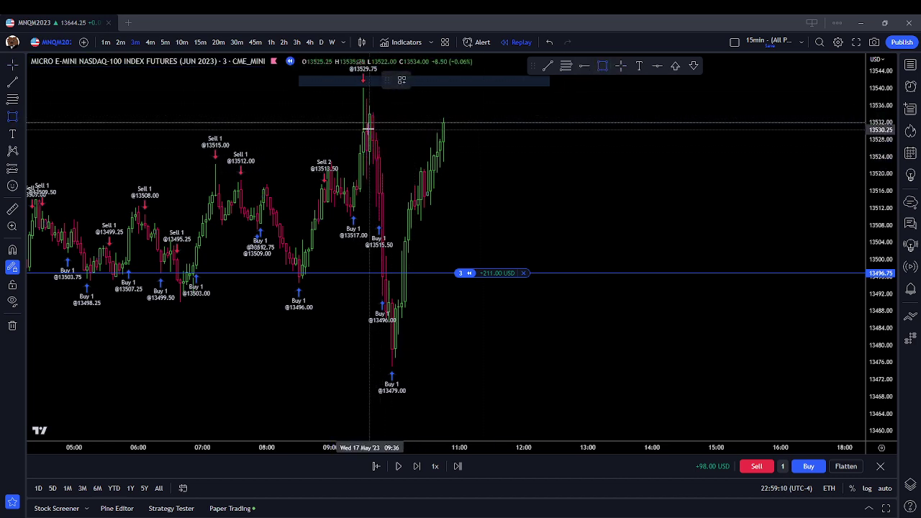
click(344, 132)
click(482, 135)
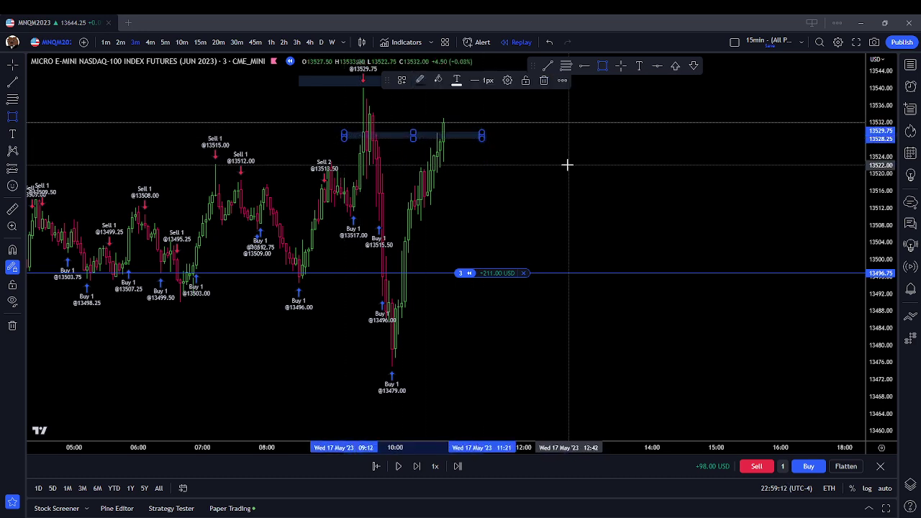
click(443, 409)
- Advance the replay by two bars and close the three-contract long position
click(416, 468)
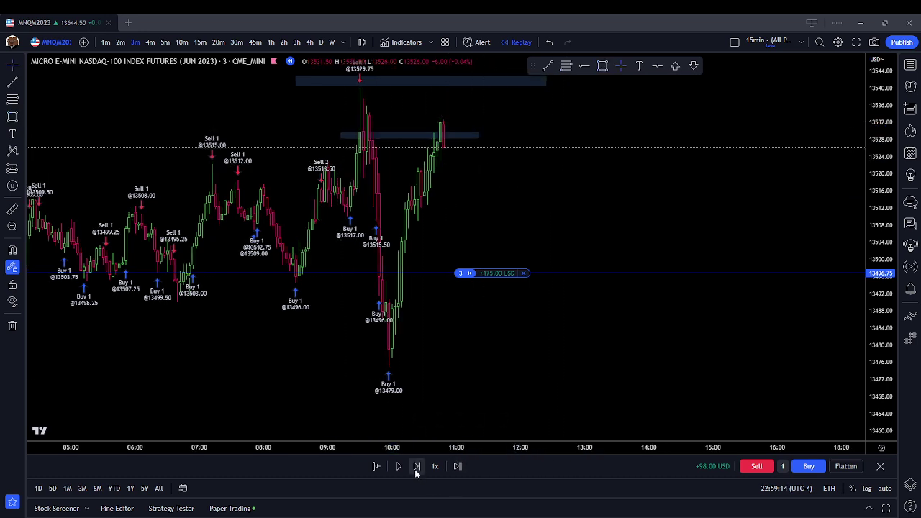
click(416, 468)
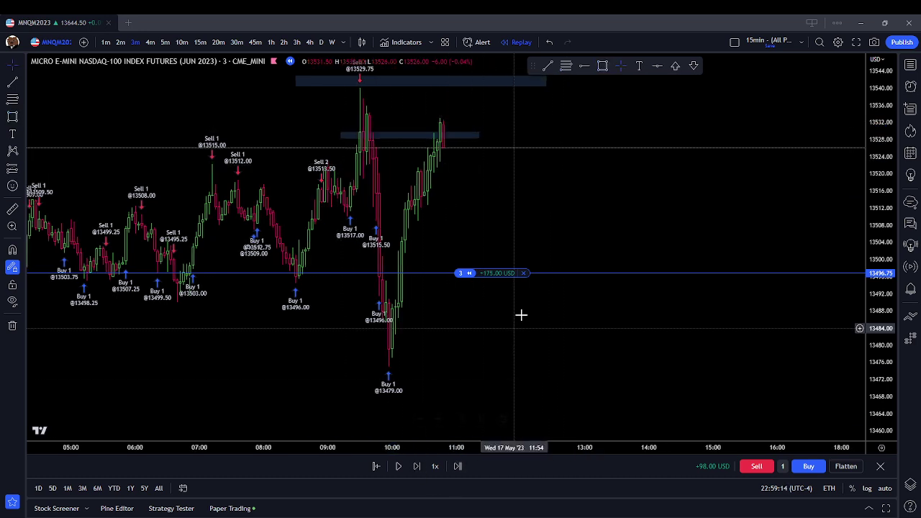
click(416, 468)
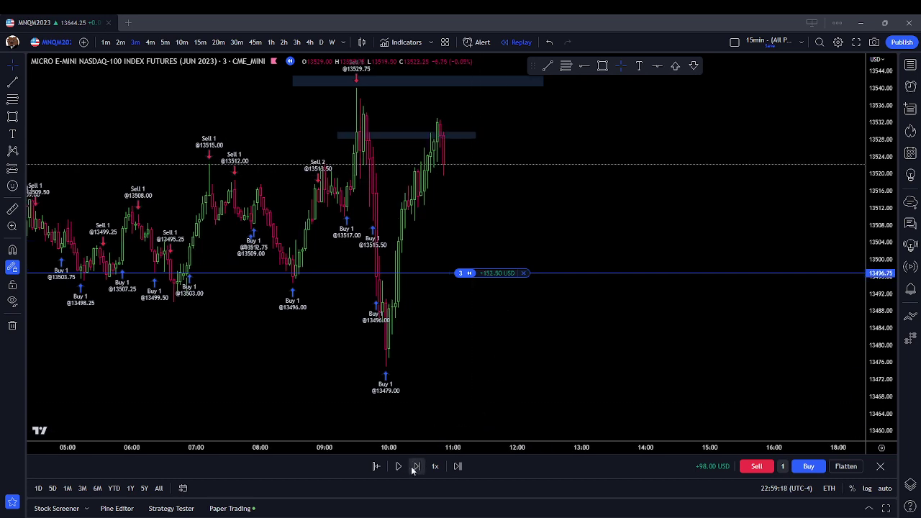
click(524, 273)
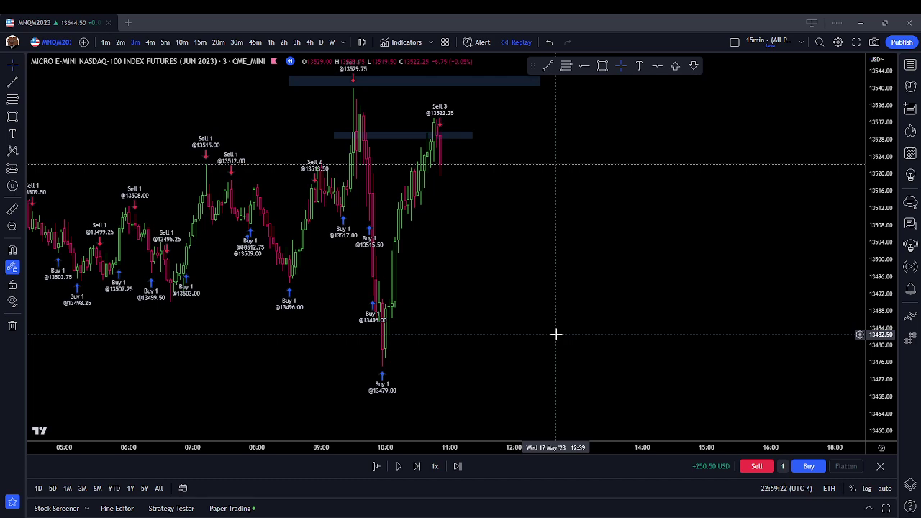
- Delete the thin rectangle above the 09:30 high and the one beneath it near 13529
scroll(592, 338, down, 3)
drag(598, 302, 532, 362)
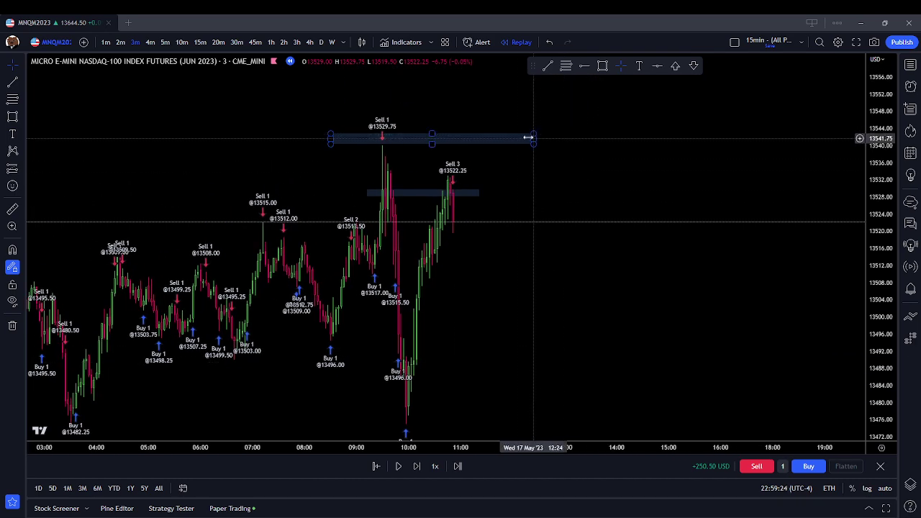
click(527, 137)
key(Delete)
click(477, 192)
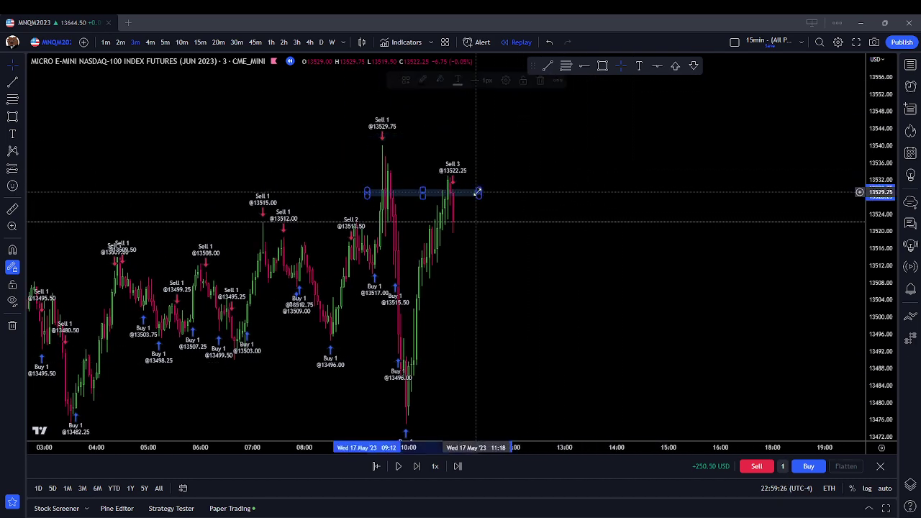
click(540, 80)
- Draw a rectangle over the 09:30 peak from about 13523.25 to 13540.25 and fill it dark red
scroll(606, 211, down, 2)
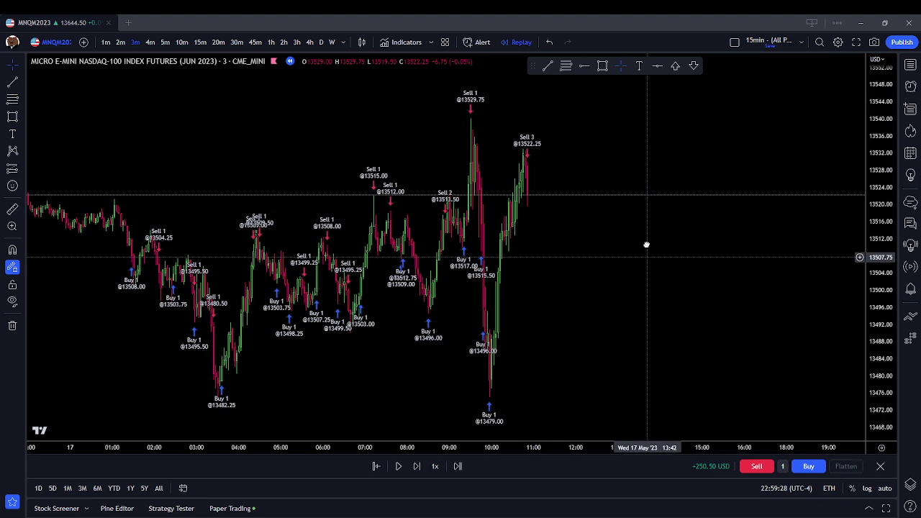
drag(646, 245, 646, 238)
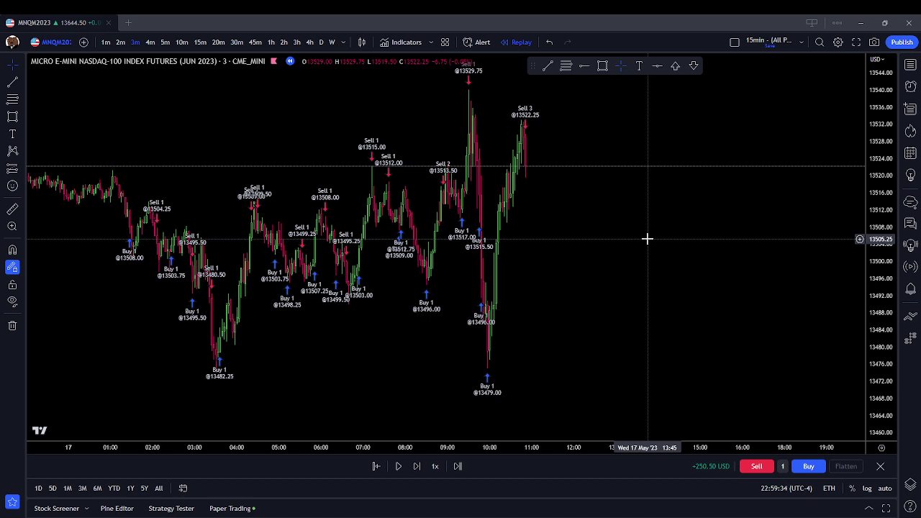
click(600, 67)
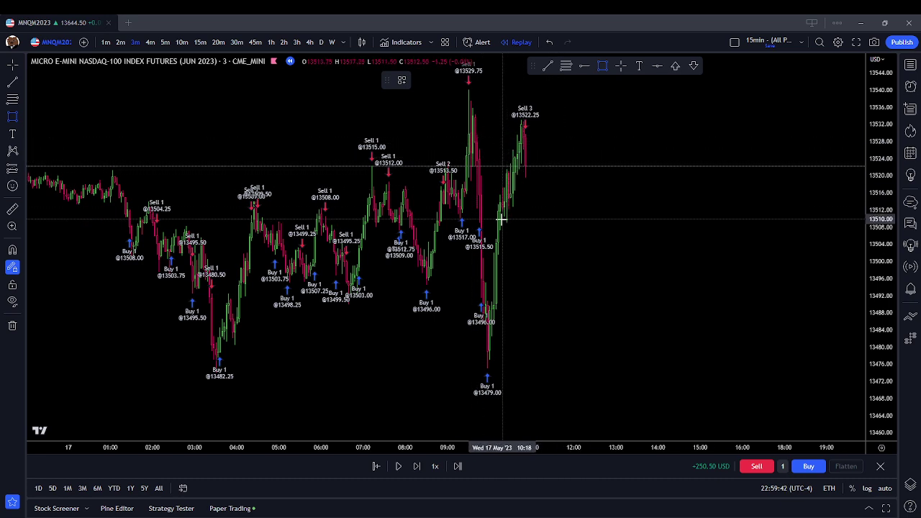
scroll(507, 197, up, 1)
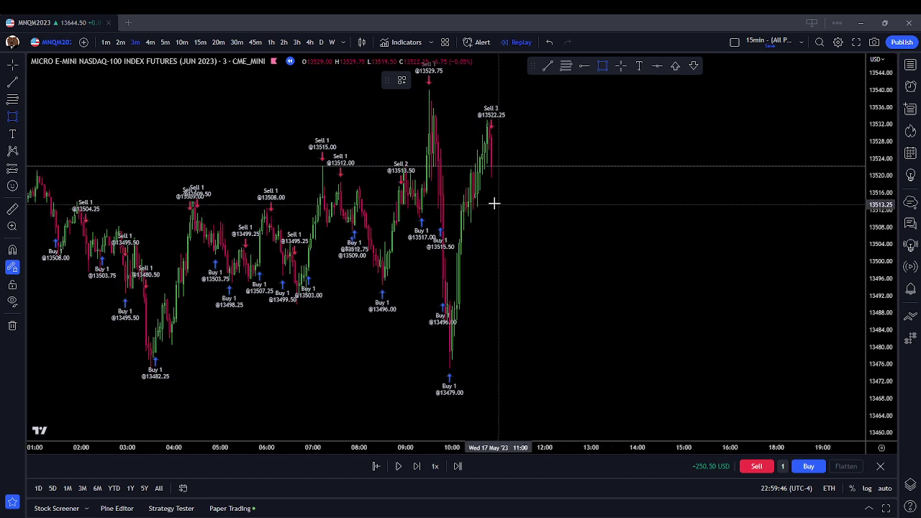
scroll(460, 173, down, 1)
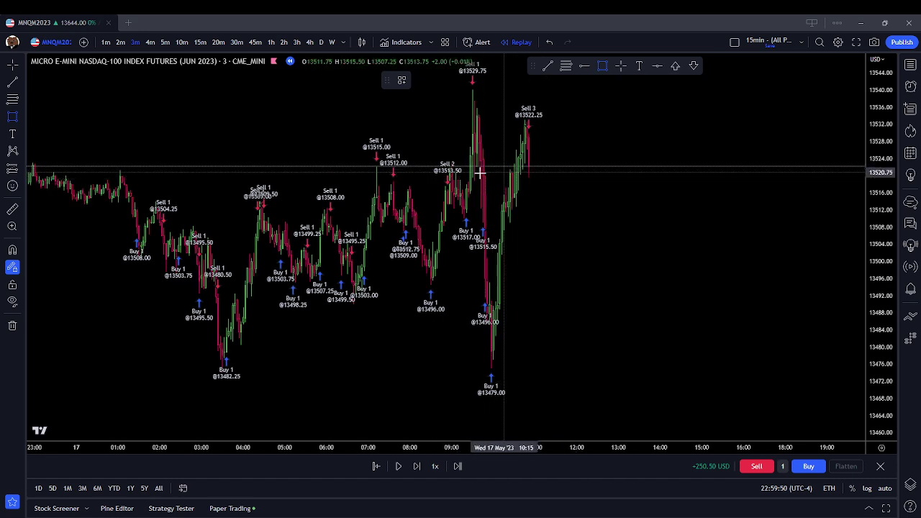
scroll(460, 169, up, 1)
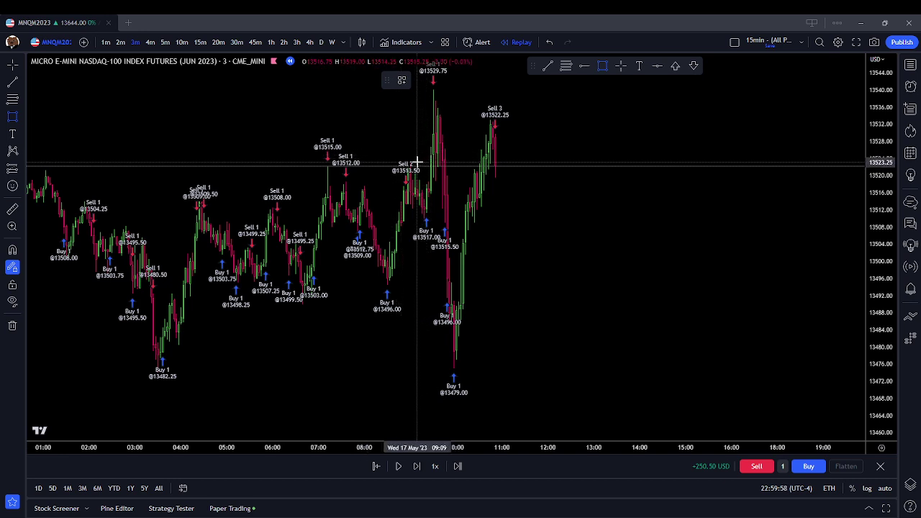
mouse_move(418, 162)
mouse_down()
mouse_move(441, 139)
mouse_move(460, 86)
mouse_up()
click(440, 81)
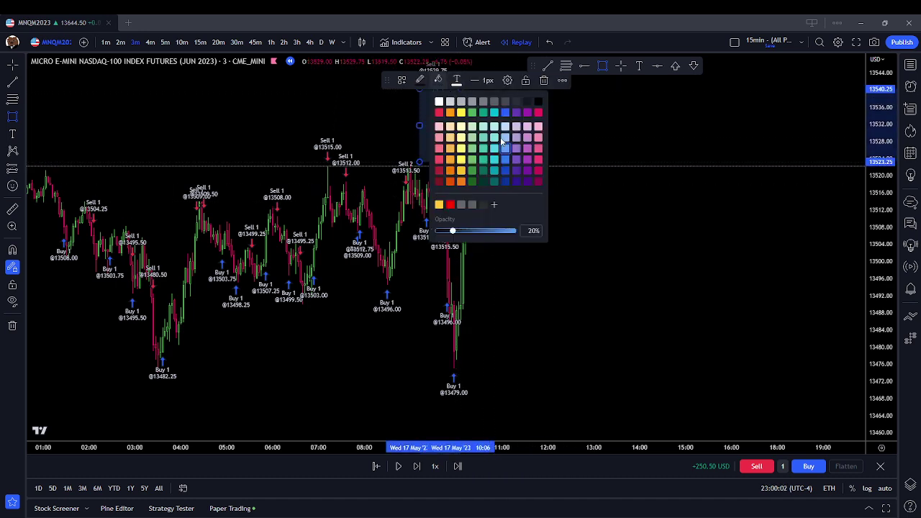
click(439, 170)
click(565, 179)
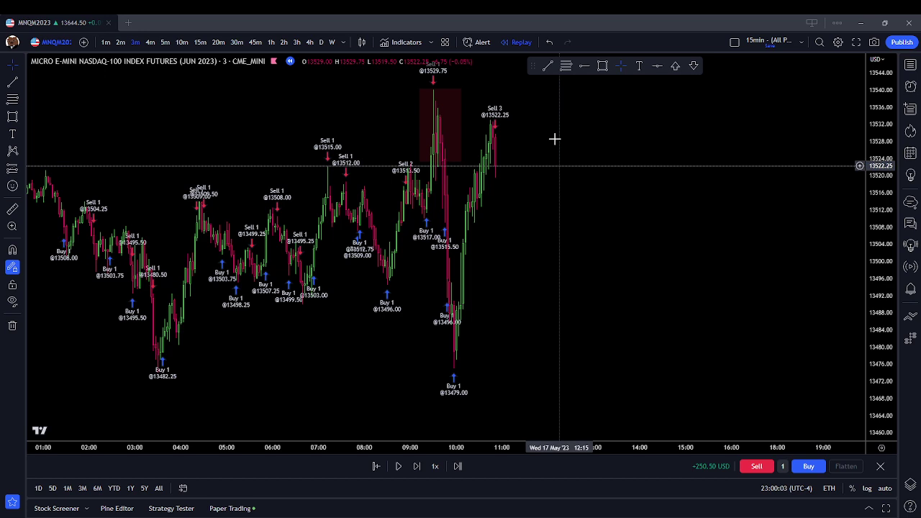
- Draw a small rectangle around the 10:00 low from about 13471.50 to 13479.25 and fill it dark blue
click(603, 65)
mouse_move(439, 383)
mouse_down()
mouse_move(471, 376)
mouse_move(477, 351)
mouse_up()
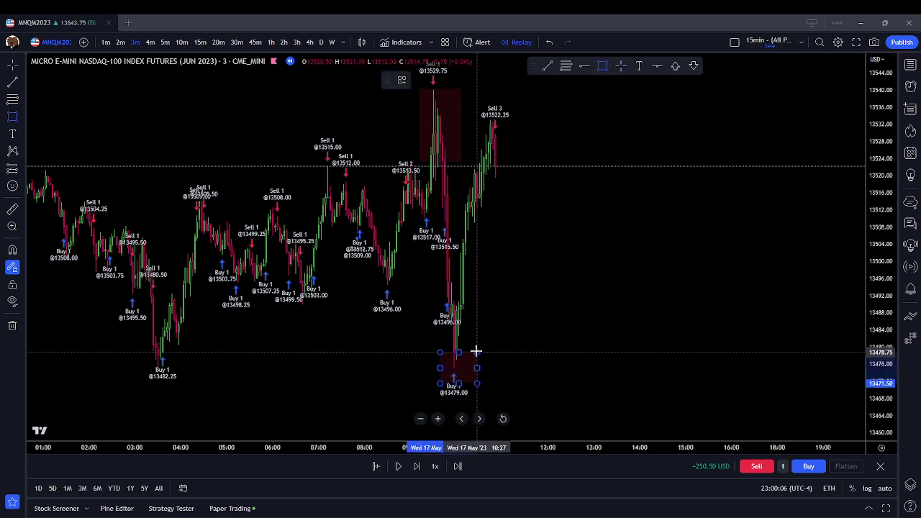
click(438, 80)
click(506, 170)
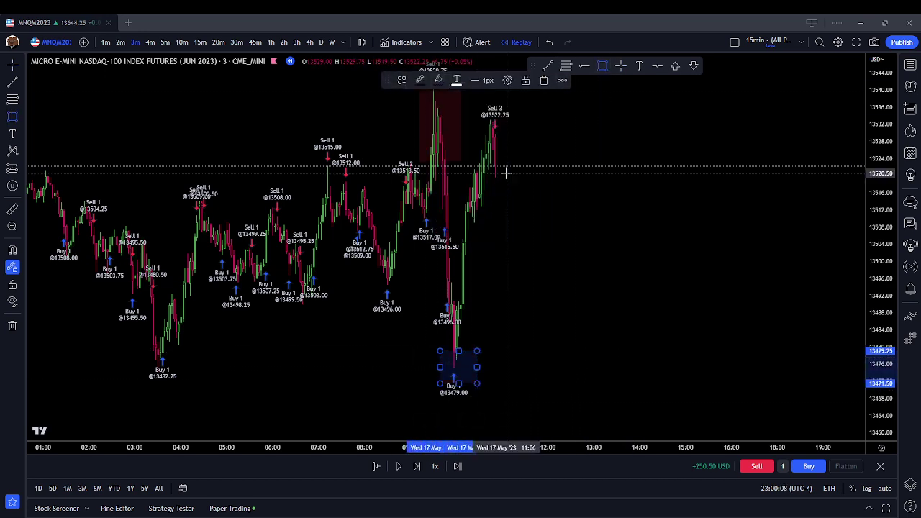
click(635, 274)
- Narrow the red rectangle over the 09:30 peak from both sides, with its later edge at about 09:51
scroll(487, 284, down, 1)
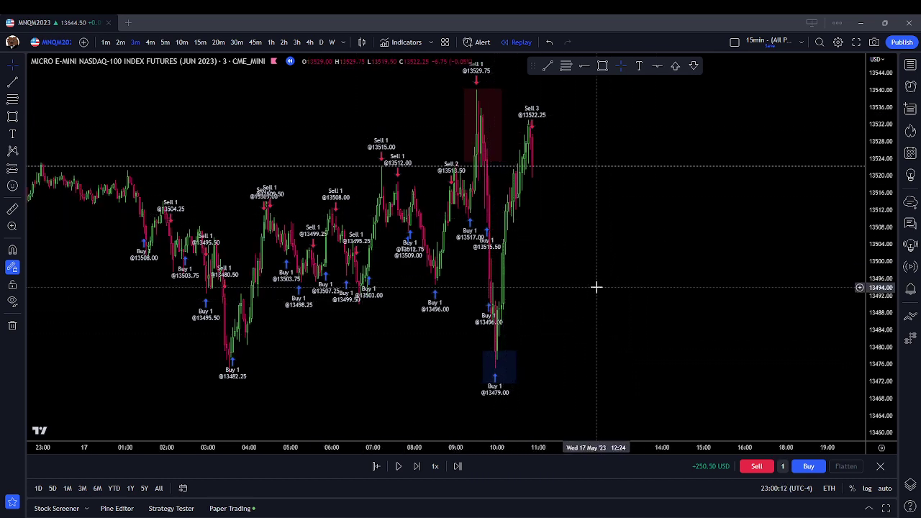
click(499, 124)
drag(498, 124, 491, 125)
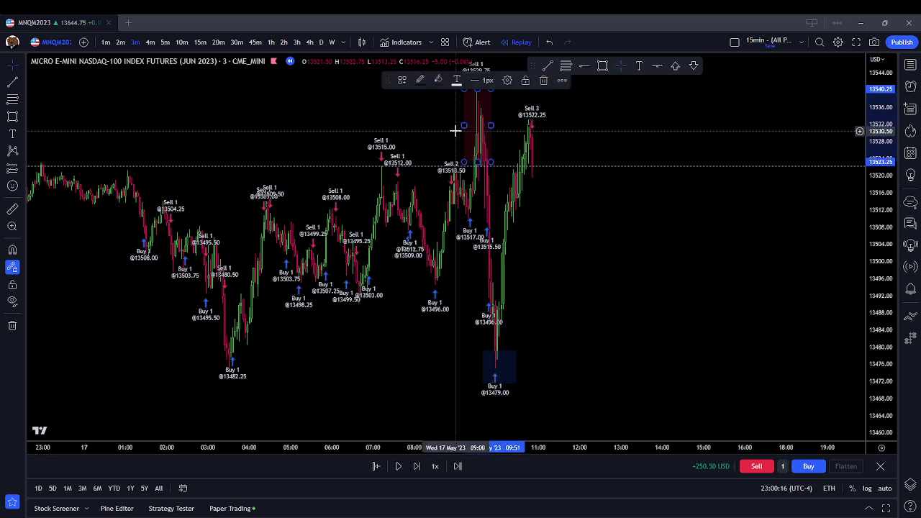
click(518, 185)
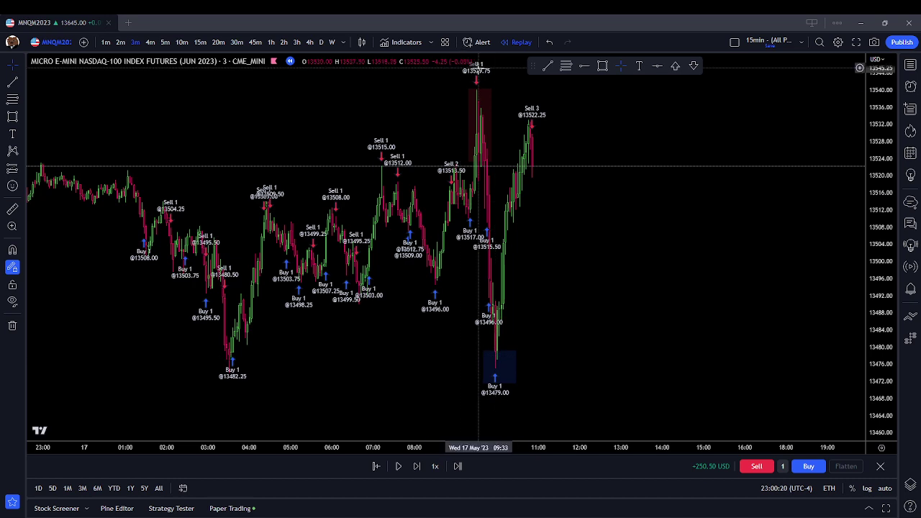
click(493, 118)
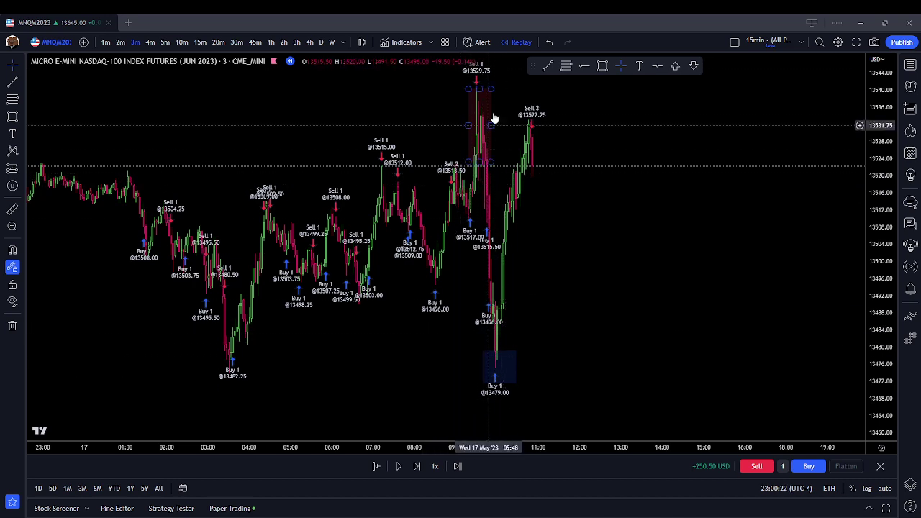
click(501, 329)
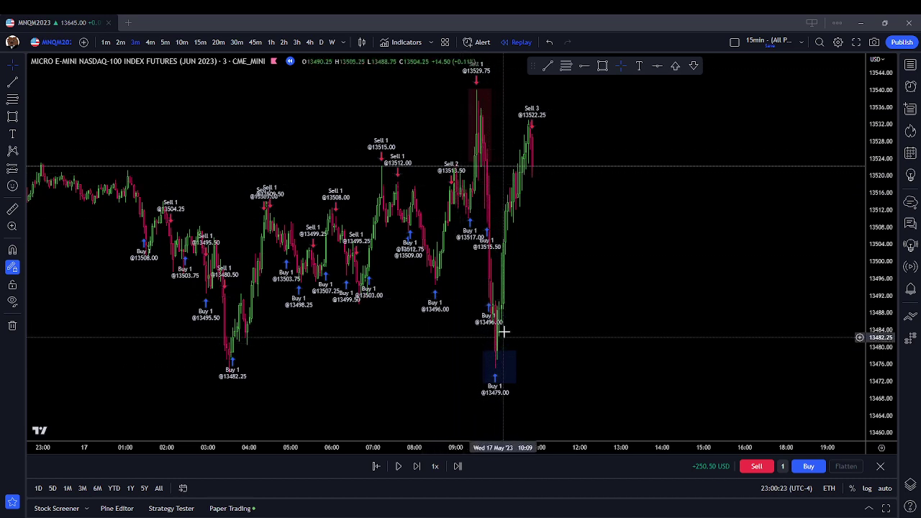
- Delete the red rectangle over the 09:30 peak and the blue rectangle around the 10:00 low
click(477, 118)
click(544, 77)
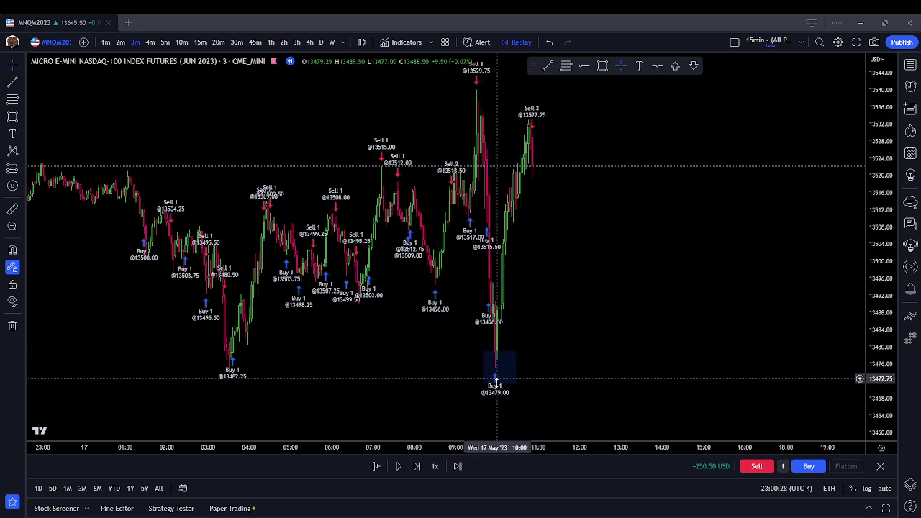
click(496, 377)
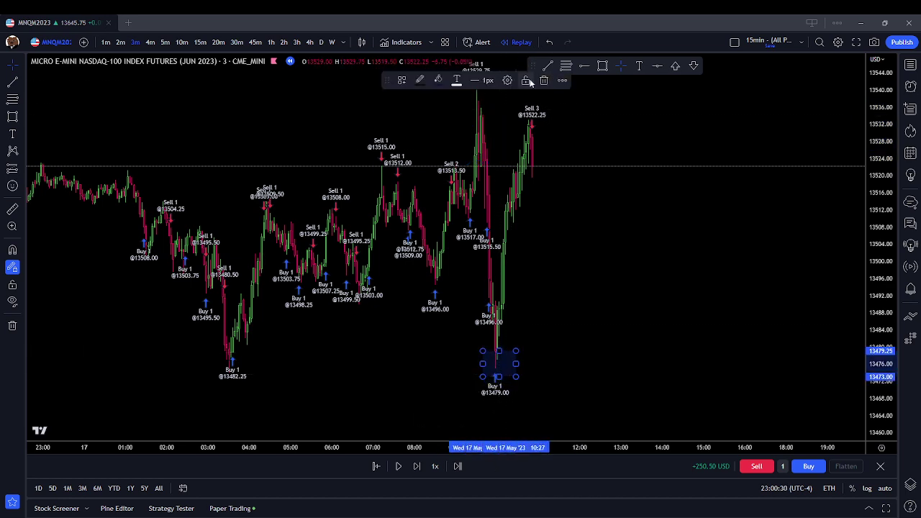
click(544, 80)
- Advance the replay bar by bar from the Sell 3 marker to about 11:12
scroll(554, 176, down, 2)
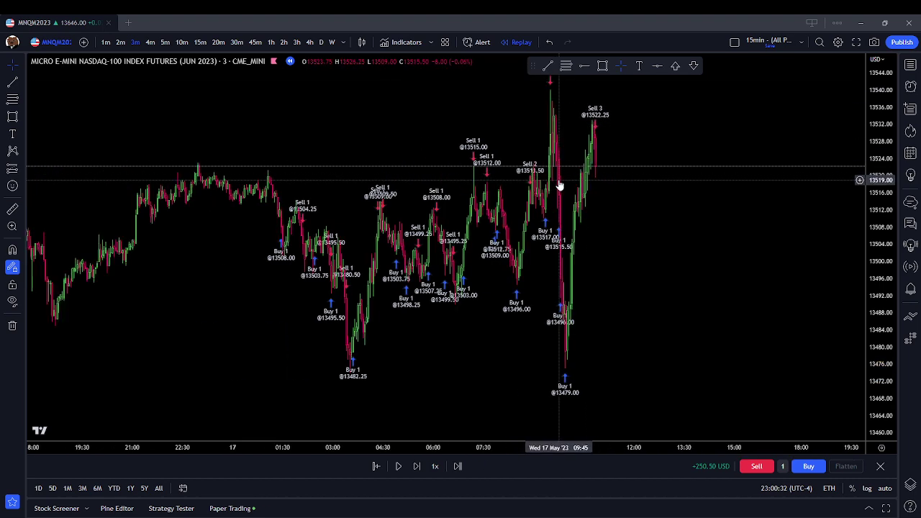
scroll(555, 263, right, 5)
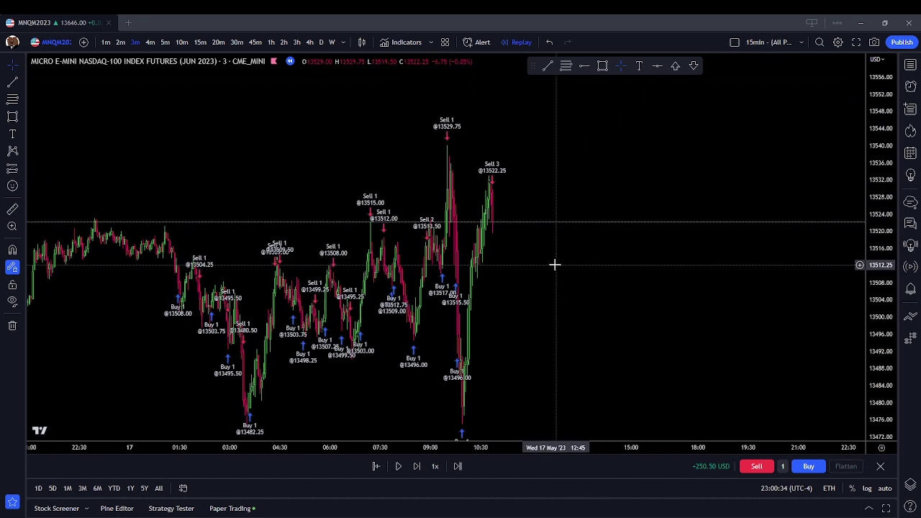
click(414, 469)
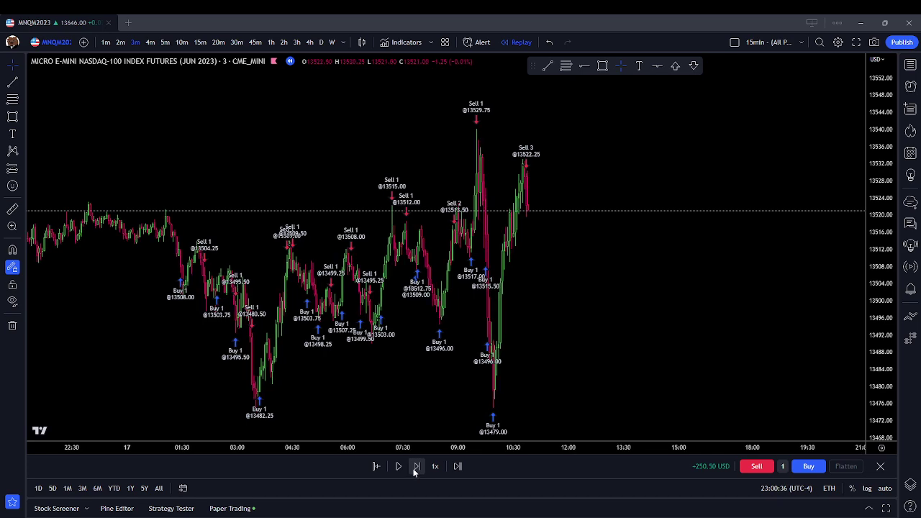
click(414, 470)
click(414, 471)
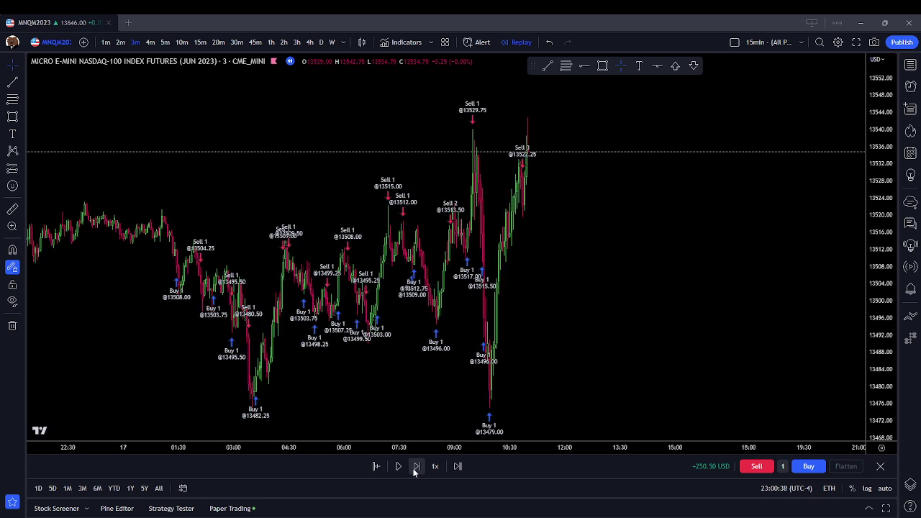
click(413, 469)
click(413, 468)
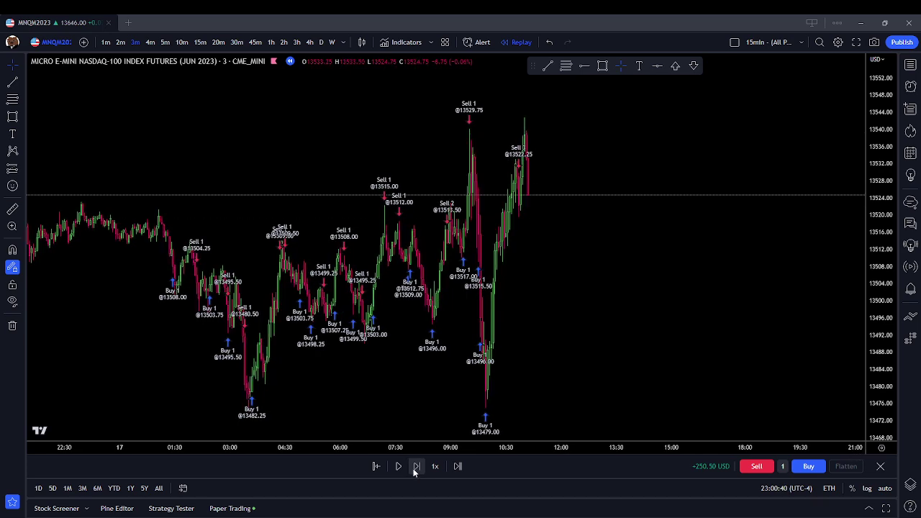
drag(570, 213, 536, 240)
scroll(536, 241, up, 2)
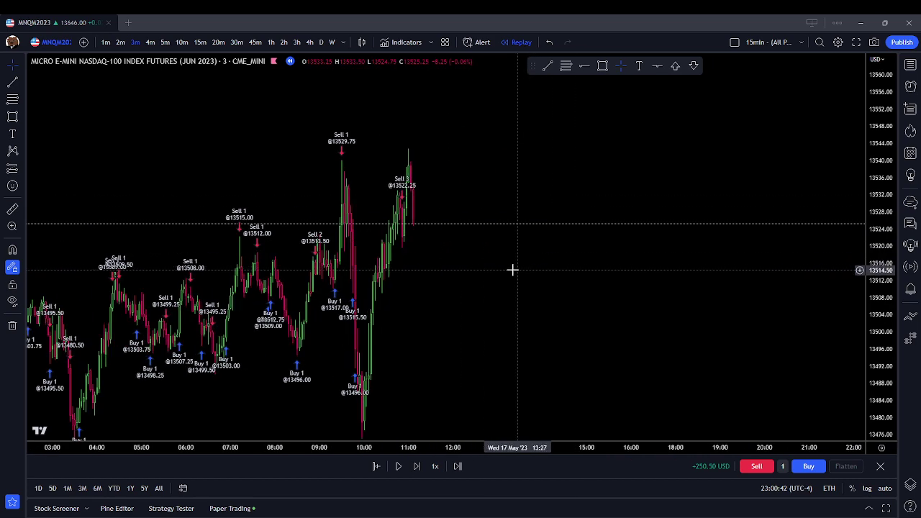
click(417, 467)
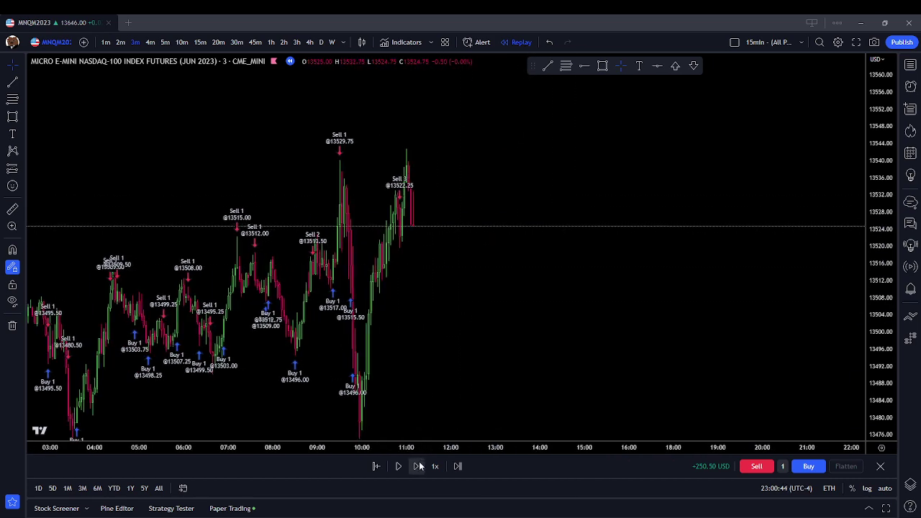
click(418, 466)
click(419, 466)
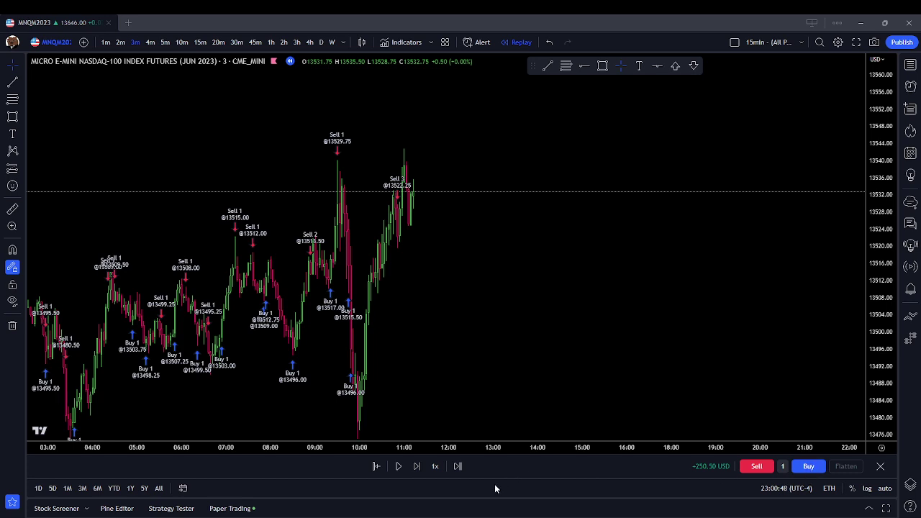
- Buy one contract at 13532.75 and advance the replay bar by bar to about 11:21
click(418, 468)
click(419, 468)
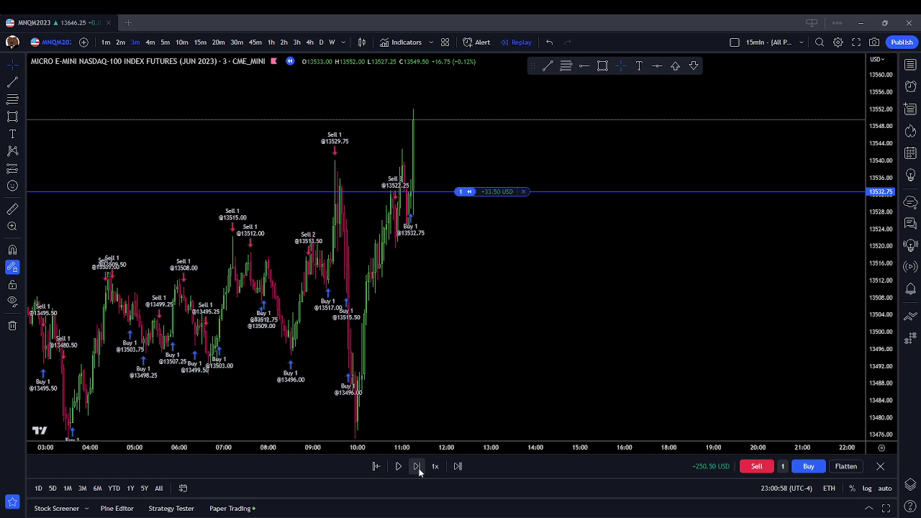
click(417, 467)
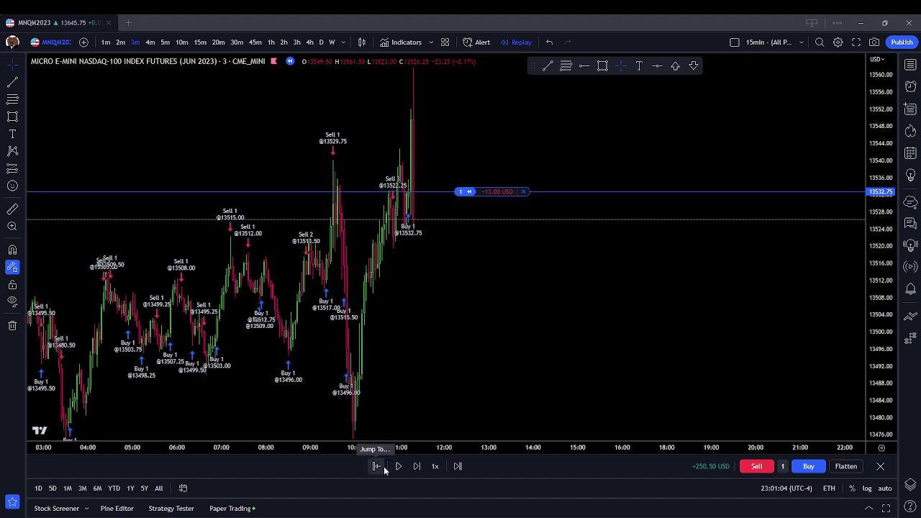
scroll(420, 274, up, 2)
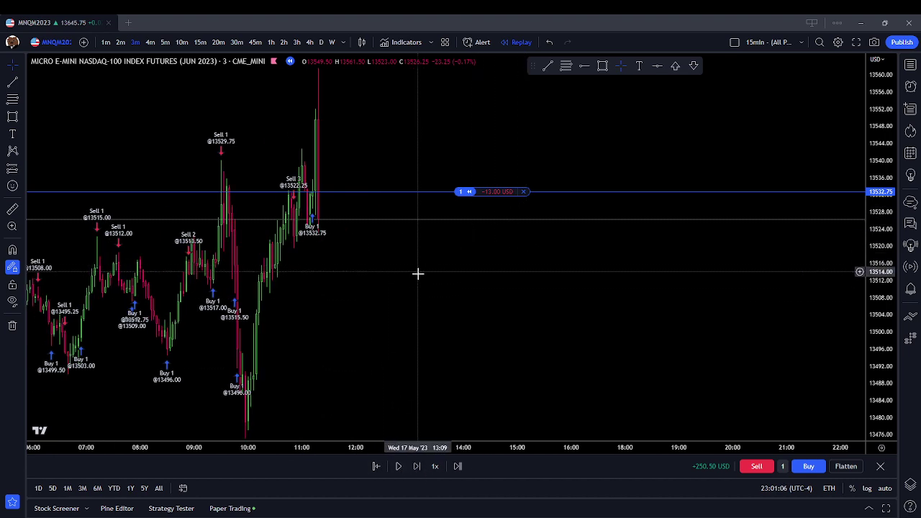
scroll(462, 294, up, 2)
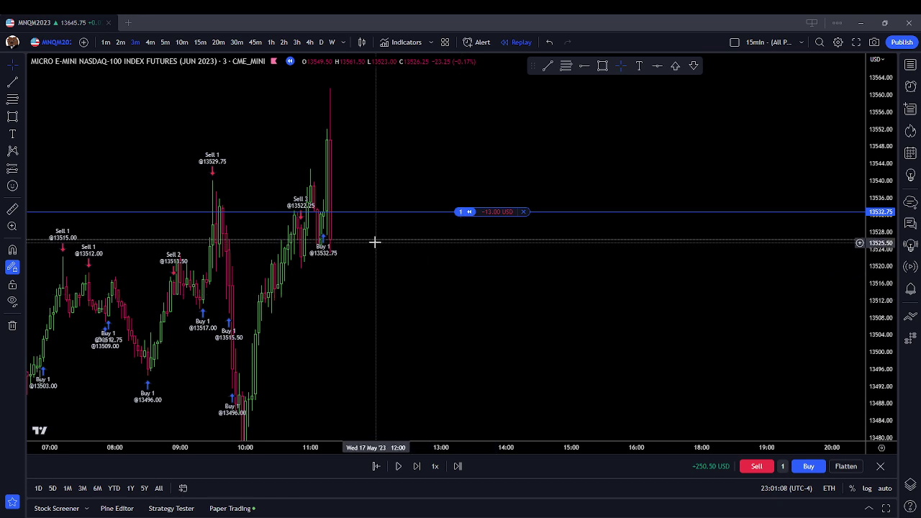
click(424, 467)
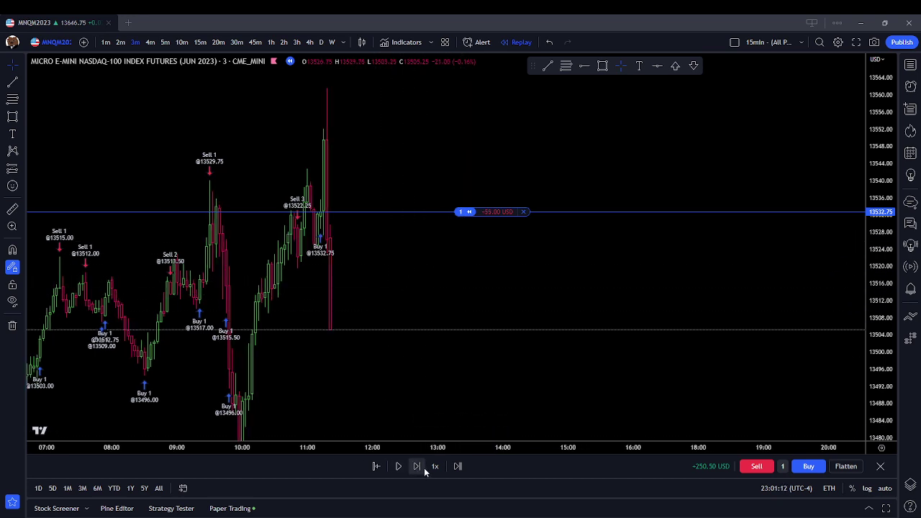
click(424, 467)
- Close the one-contract long position opened at 13532.75, selling at 13520.75
drag(525, 223, 516, 296)
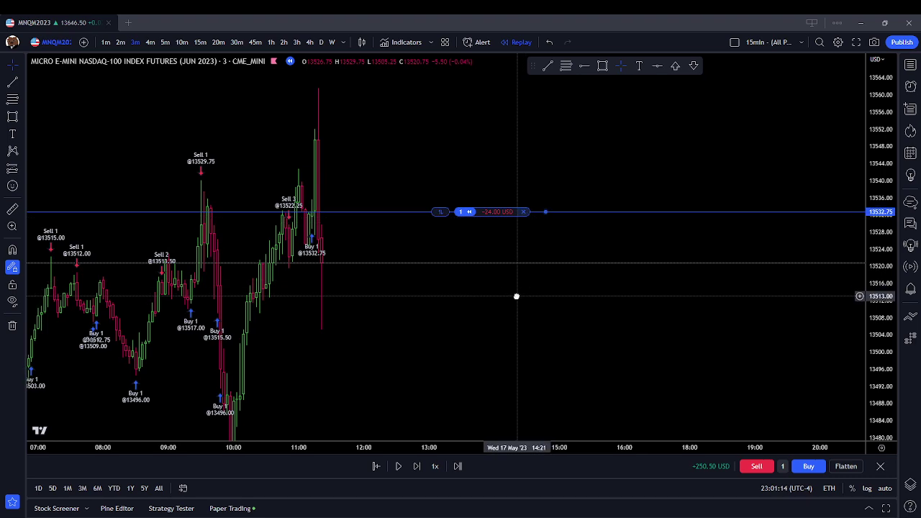
drag(432, 281, 487, 232)
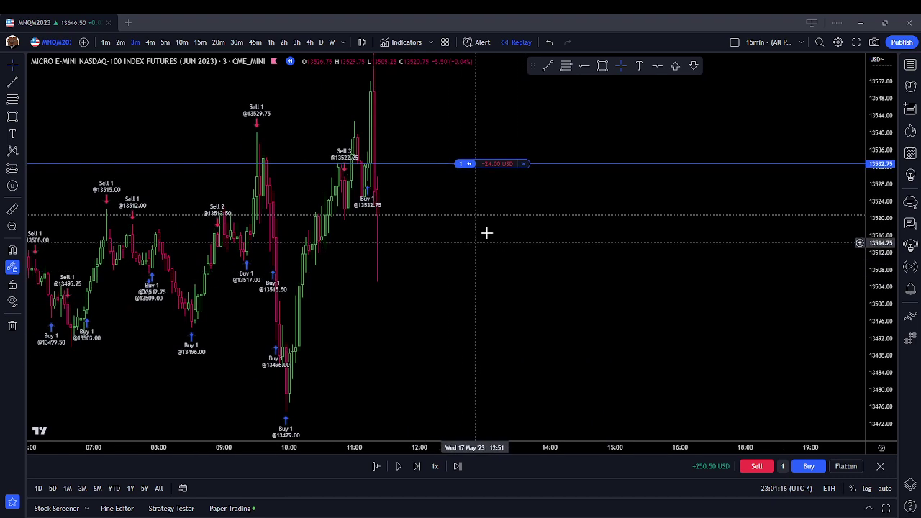
click(523, 165)
- Advance the replay bar by bar to about 11:42 with no position open
scroll(526, 288, down, 1)
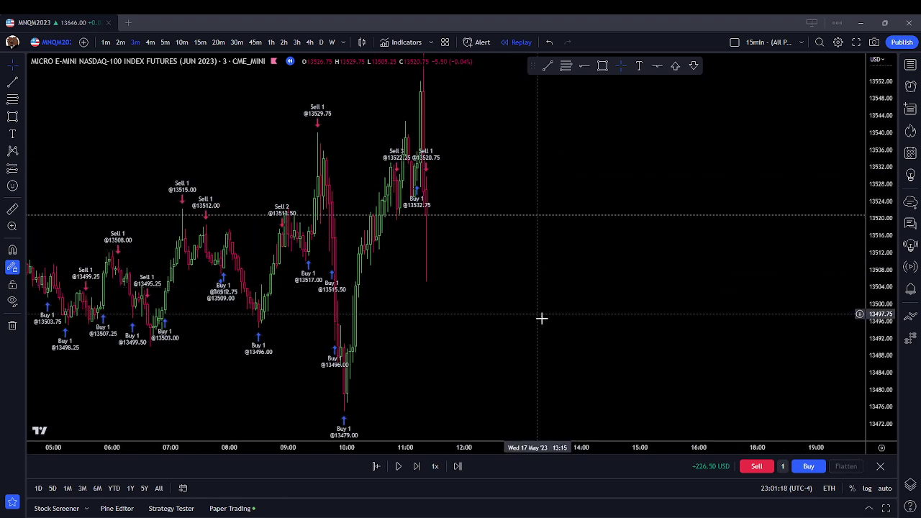
click(423, 468)
click(422, 466)
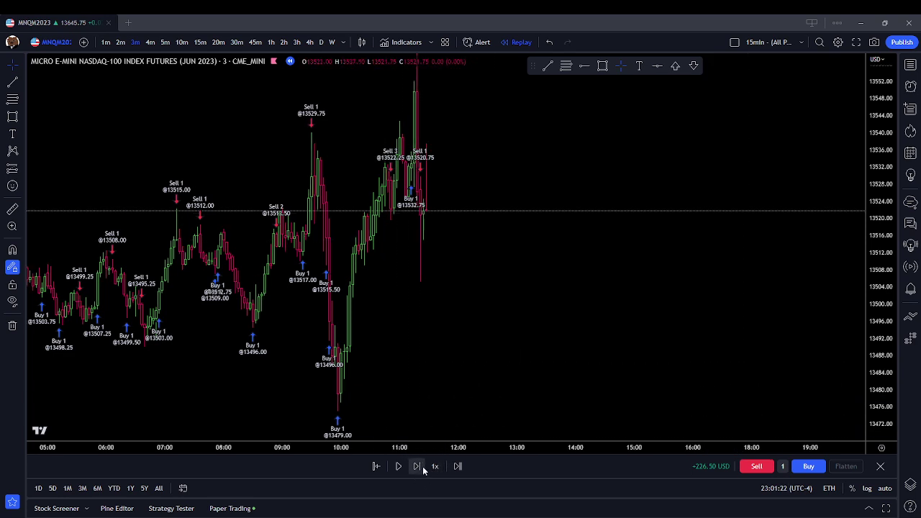
click(422, 466)
click(423, 466)
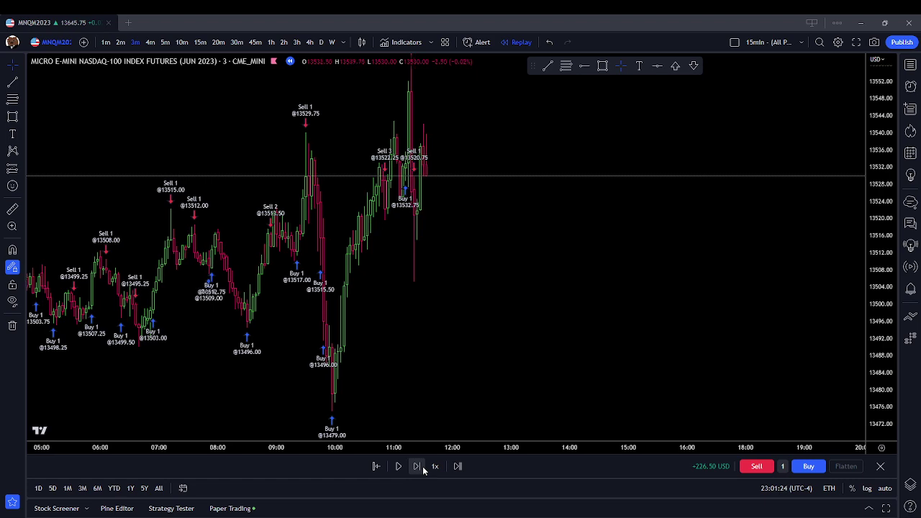
click(422, 466)
click(422, 466)
click(422, 466)
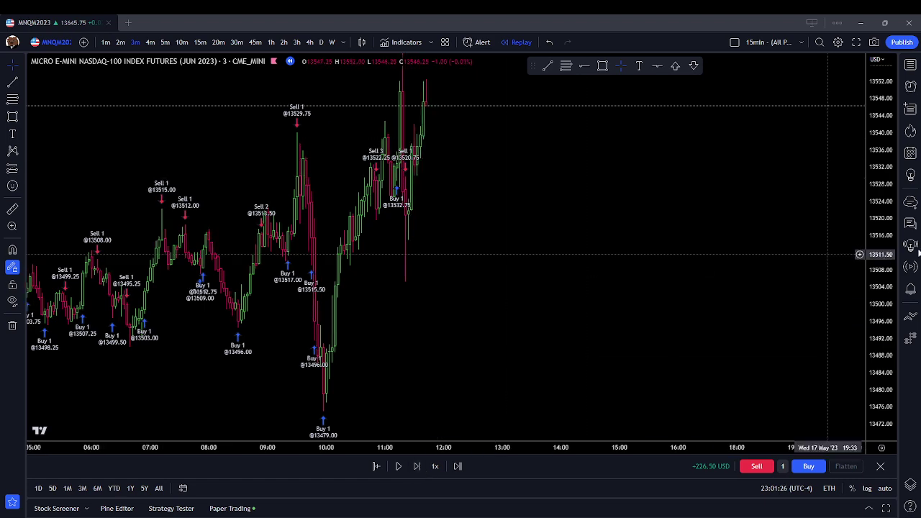
- Advance the replay bar by bar to about 12:27 and buy one contract at 13552.50
drag(610, 281, 618, 300)
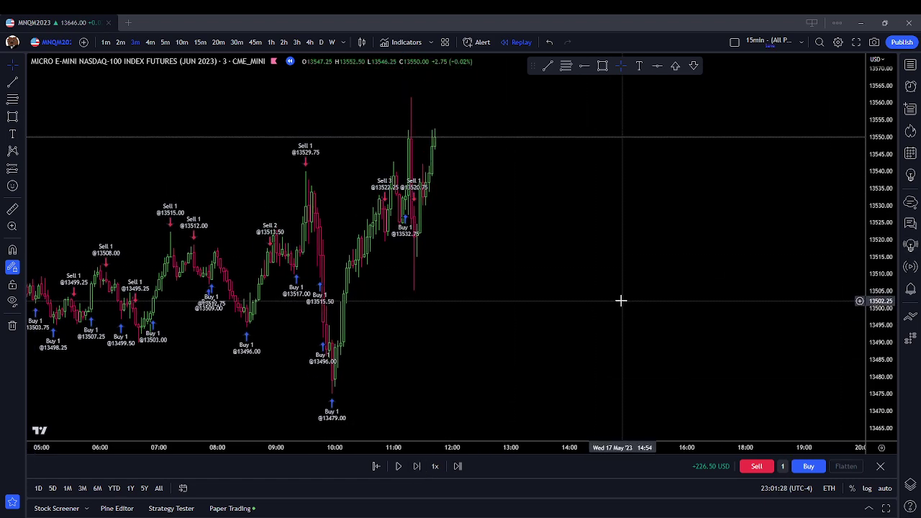
click(417, 466)
click(417, 466)
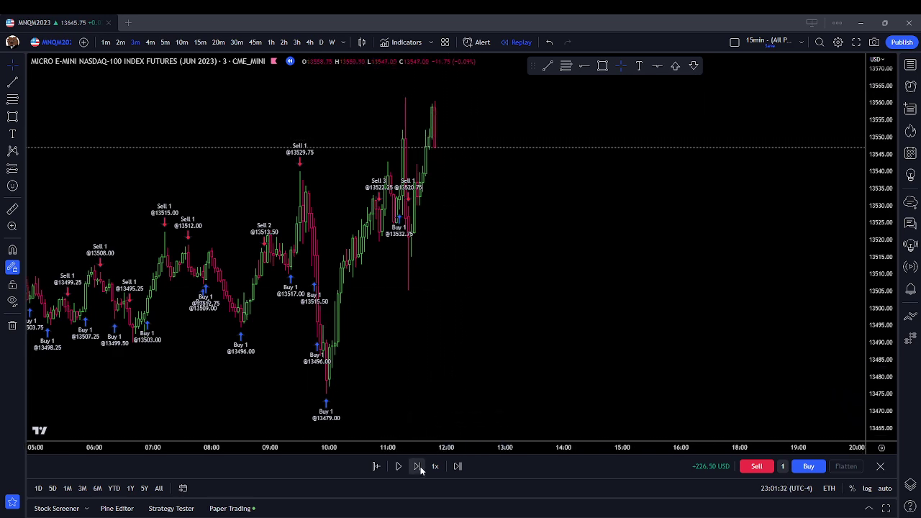
click(420, 466)
click(420, 466)
click(420, 466)
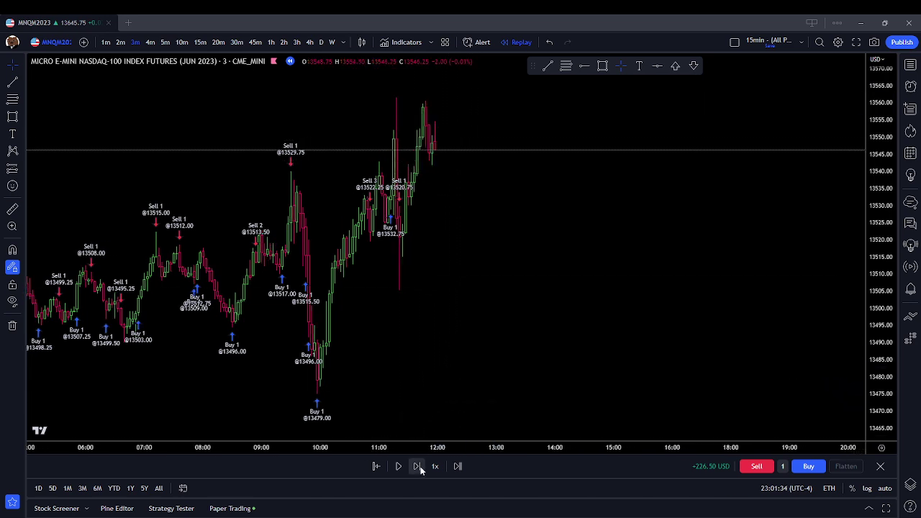
click(420, 466)
click(420, 466)
click(420, 466)
click(420, 466)
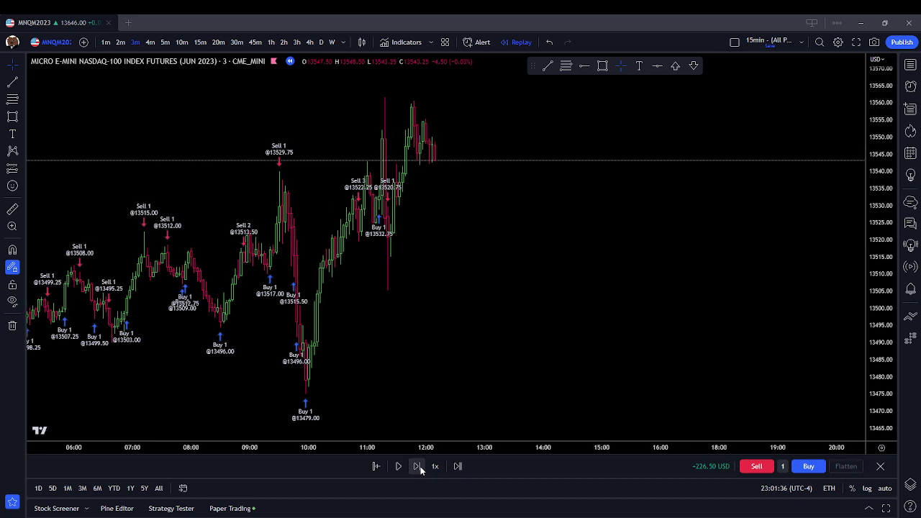
click(420, 467)
click(420, 466)
click(420, 467)
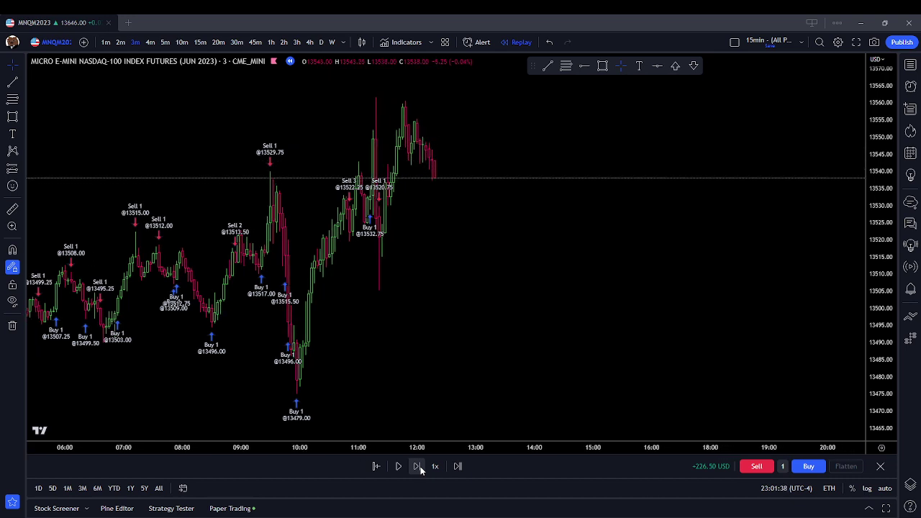
click(420, 466)
click(420, 466)
click(420, 466)
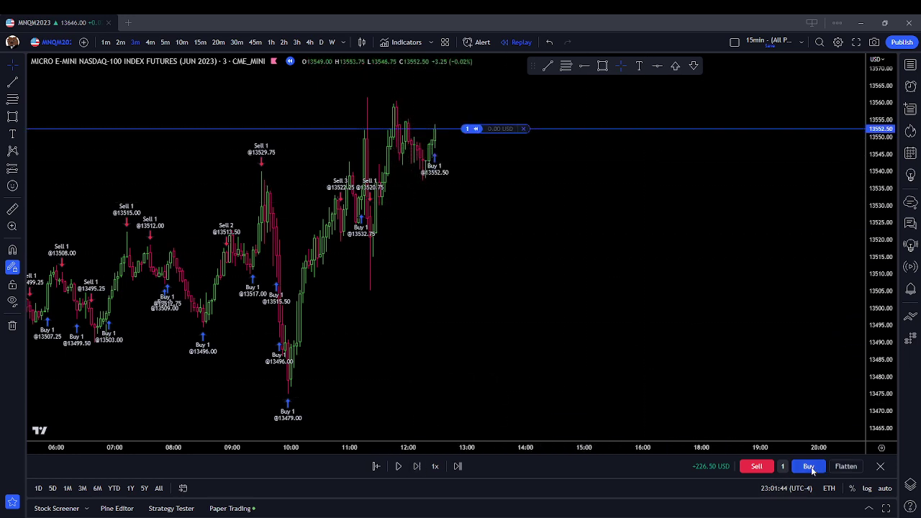
- Advance the replay to about 12:30 and close the one-contract long position at 13564.00
click(417, 466)
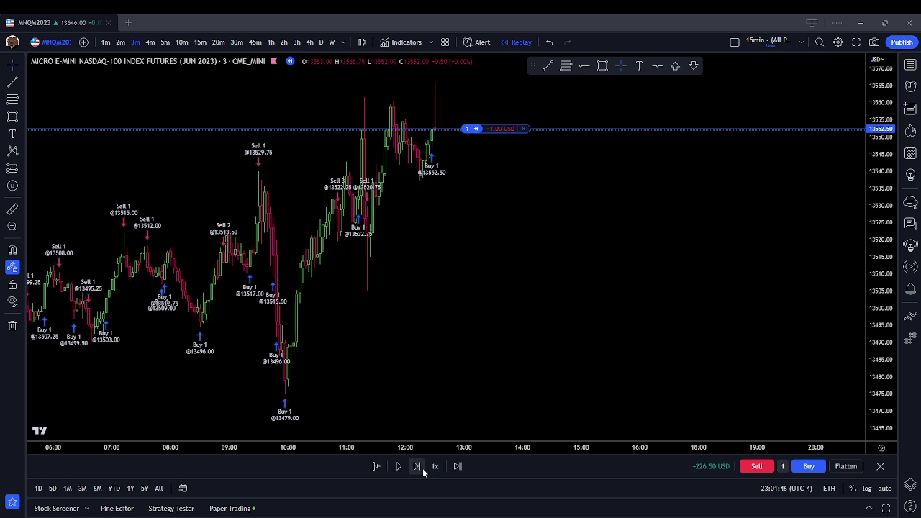
click(417, 466)
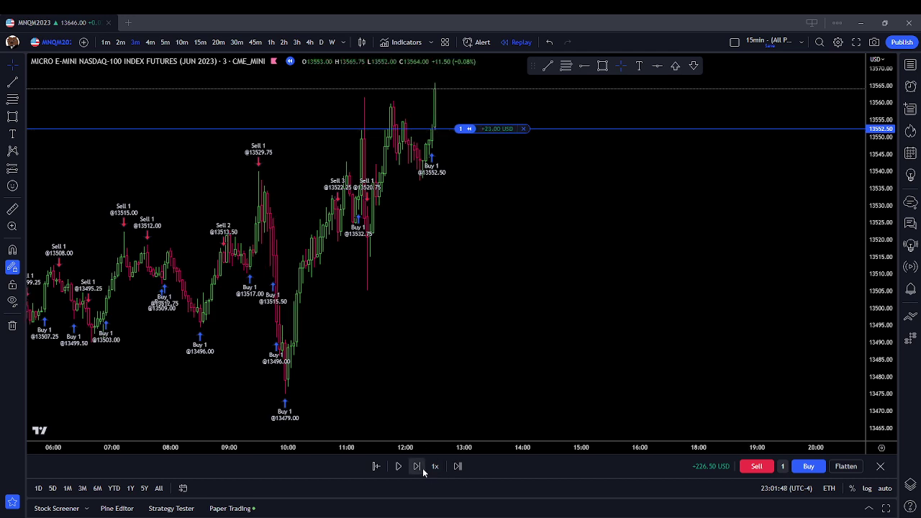
click(524, 129)
- Advance the replay bar by bar through the rally to about 12:54
drag(525, 211, 533, 283)
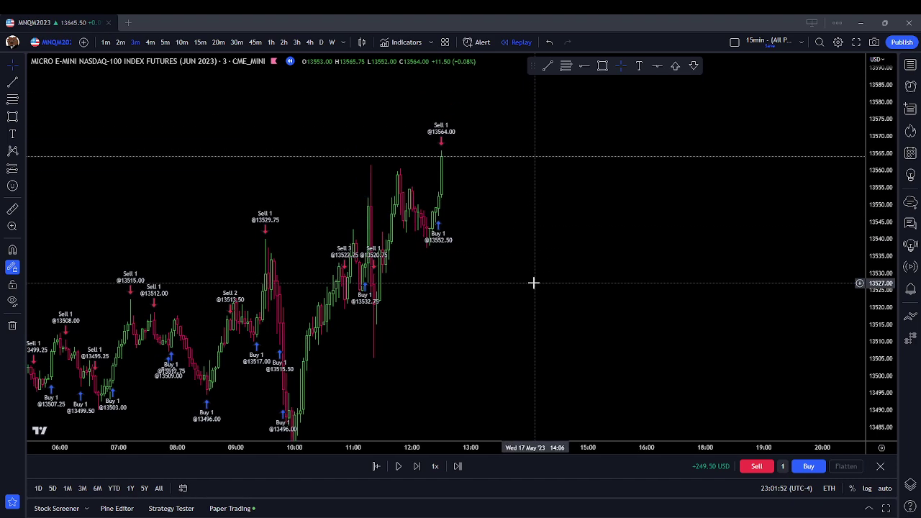
click(419, 467)
click(419, 467)
click(419, 467)
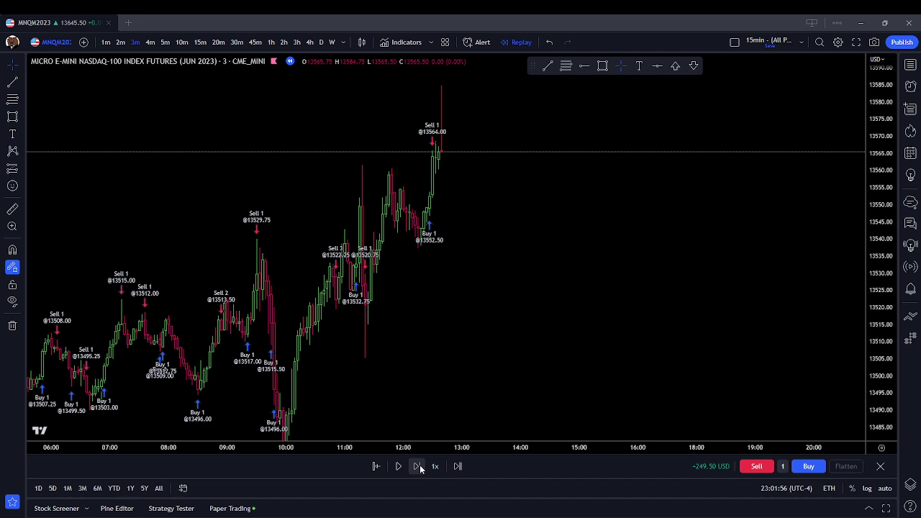
click(419, 467)
click(420, 467)
click(419, 467)
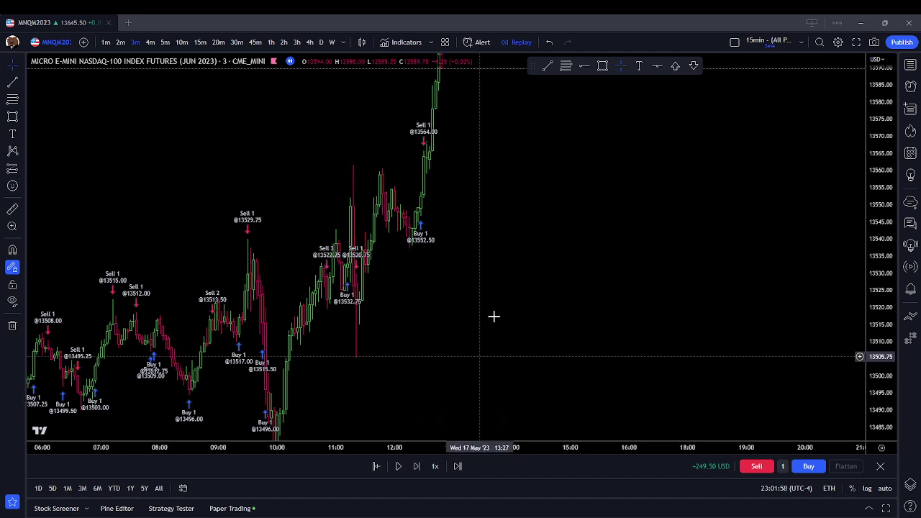
drag(532, 272, 568, 492)
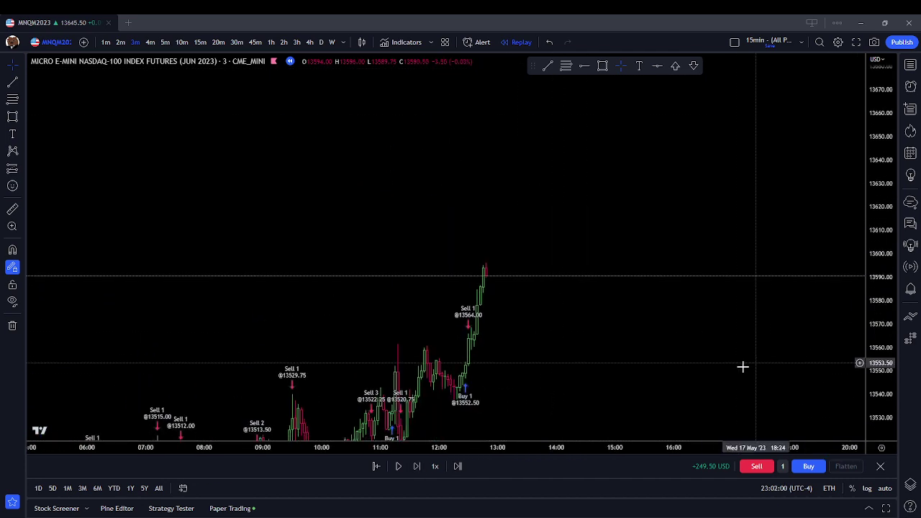
scroll(723, 332, up, 2)
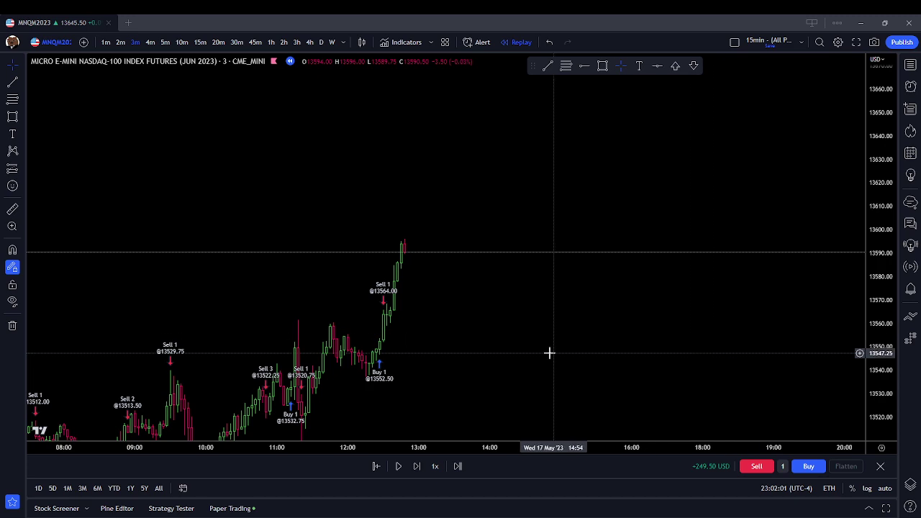
click(415, 468)
click(415, 468)
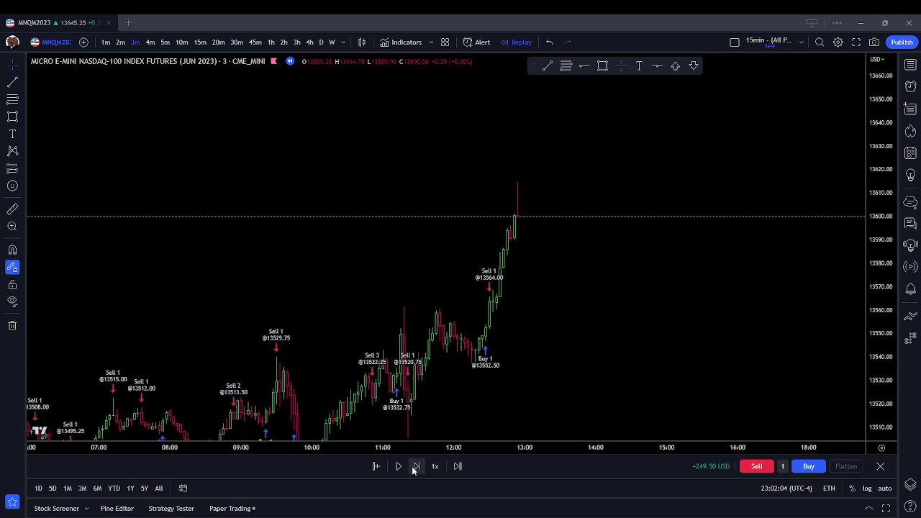
- Advance the replay to about 12:57 and draw a small rectangle around the pullback near 12:48, from about 13589 to 13597
click(414, 468)
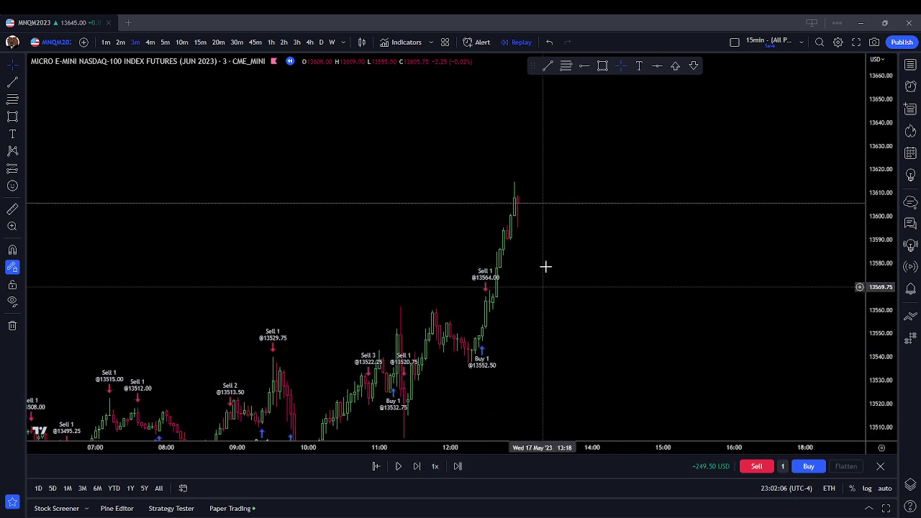
scroll(634, 210, up, 2)
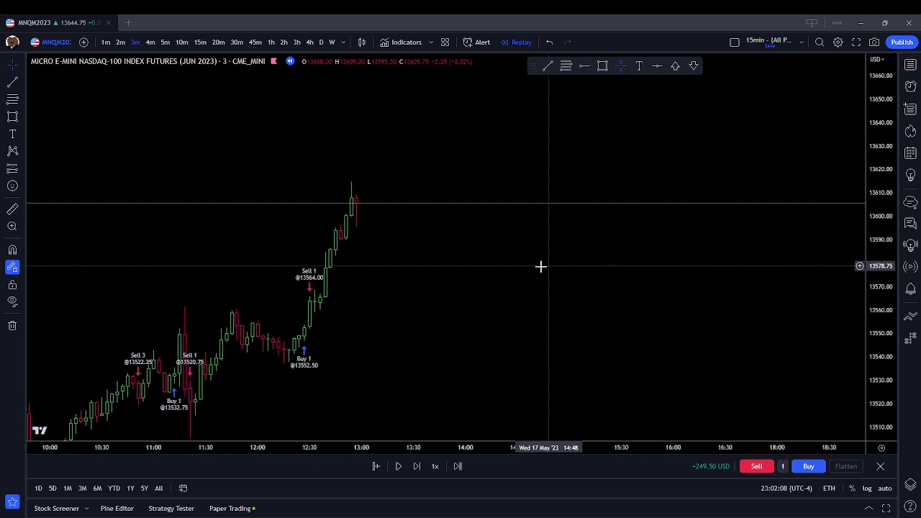
drag(540, 265, 606, 162)
click(604, 67)
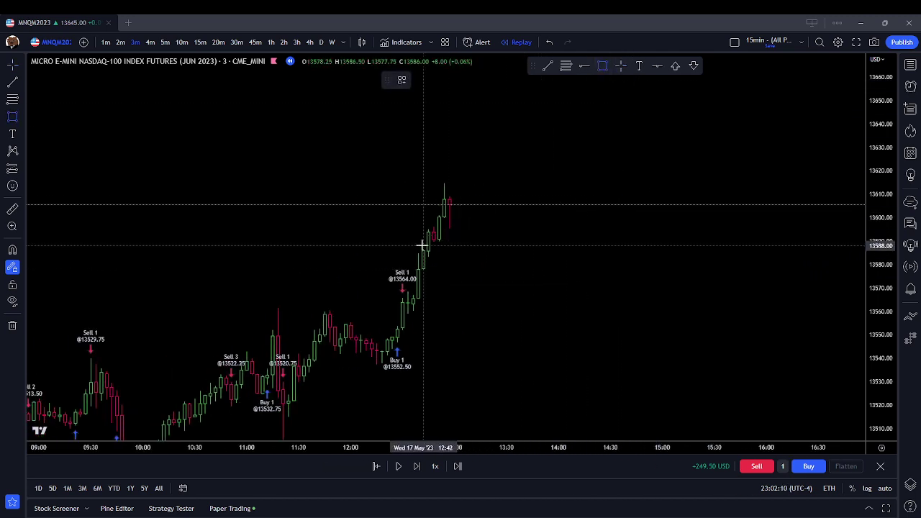
drag(426, 244, 447, 219)
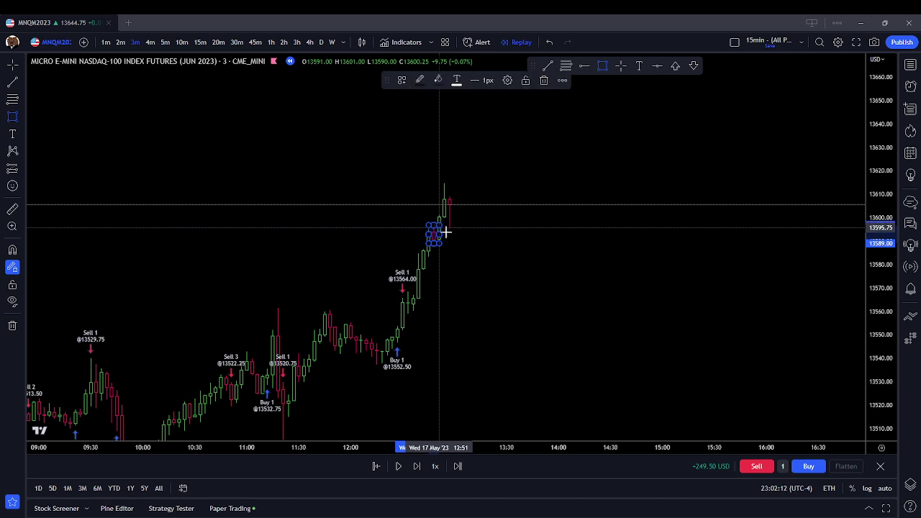
key(Delete)
key(Delete)
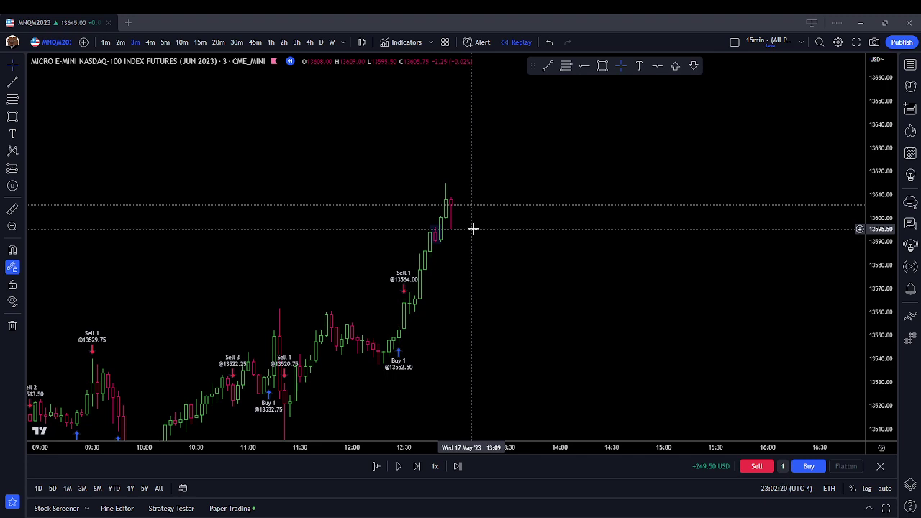
- Buy one contract at 13605.75
scroll(473, 228, down, 1)
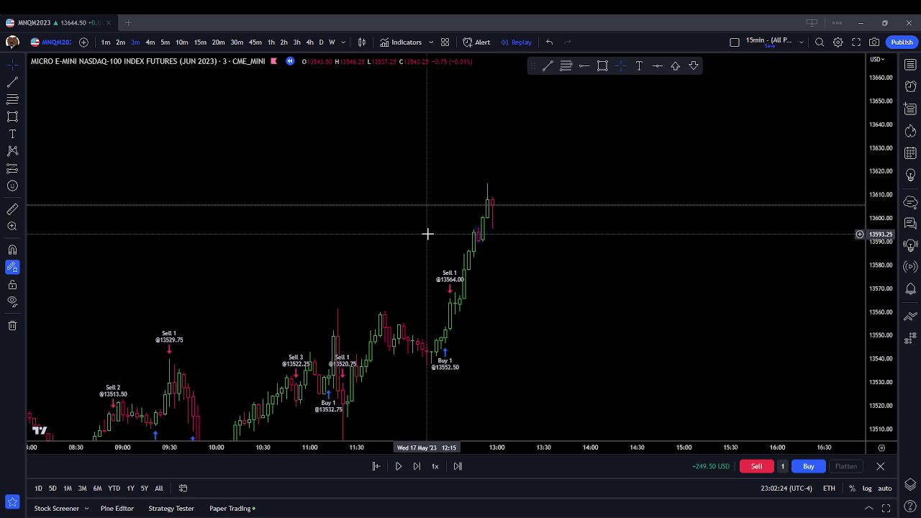
click(808, 466)
scroll(569, 392, up, 1)
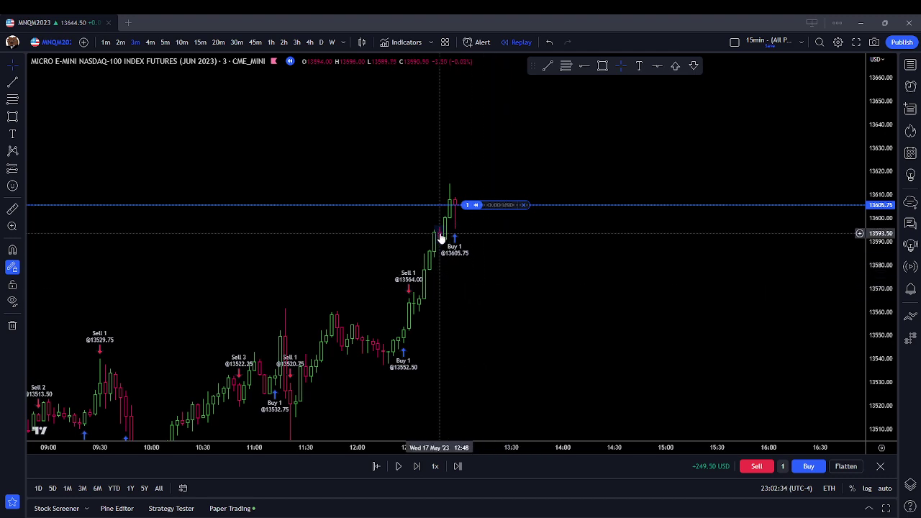
- Advance the replay bar by bar to about 13:15 with the one-contract long position open
click(415, 466)
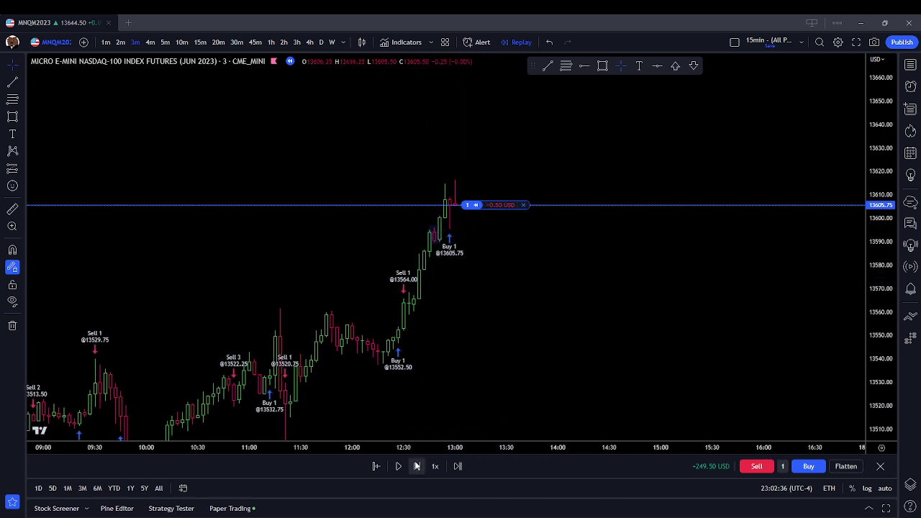
click(416, 466)
click(415, 467)
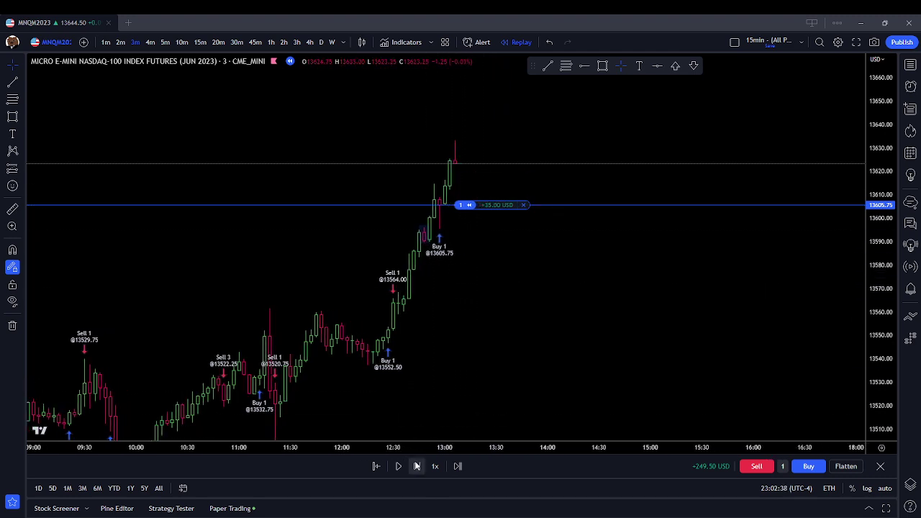
click(416, 466)
click(416, 466)
click(415, 466)
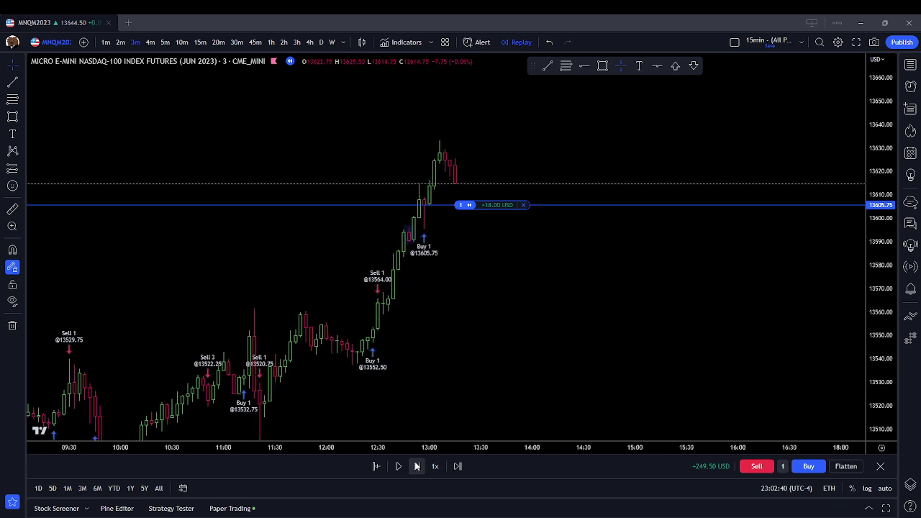
click(416, 466)
drag(511, 168, 499, 209)
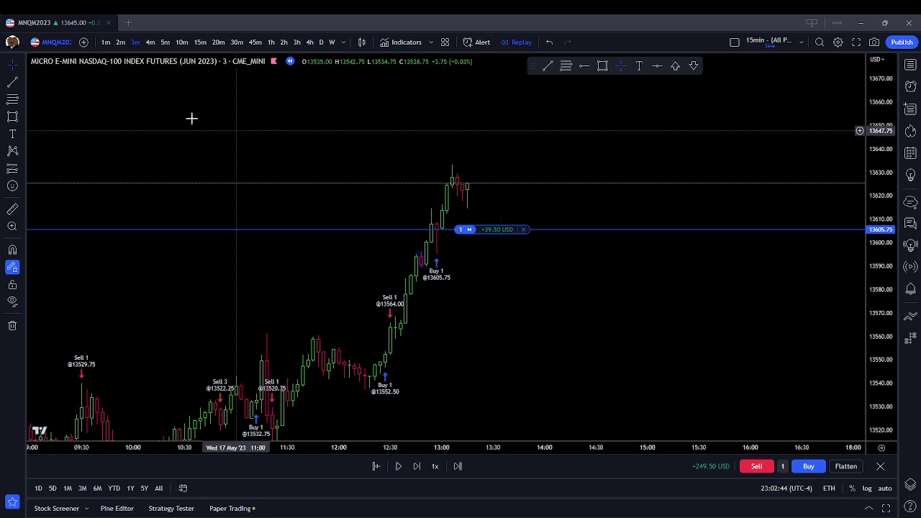
scroll(401, 167, down, 2)
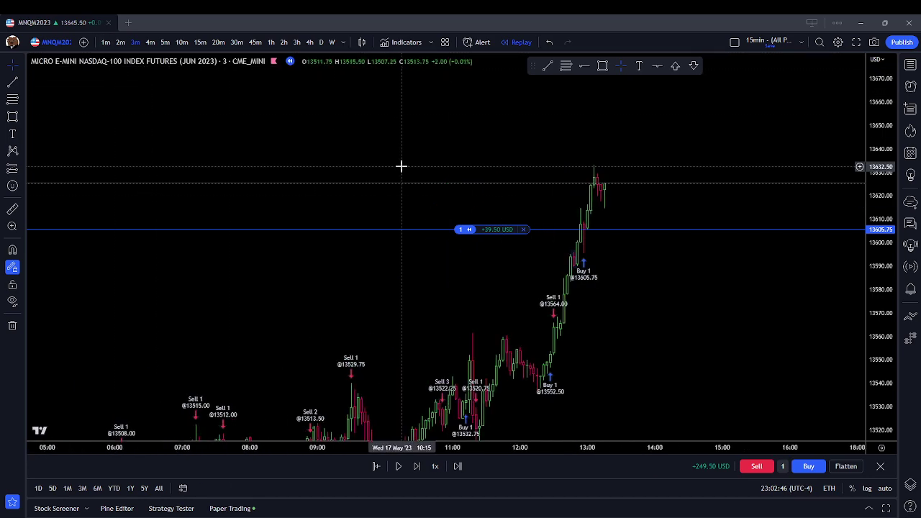
scroll(364, 199, up, 2)
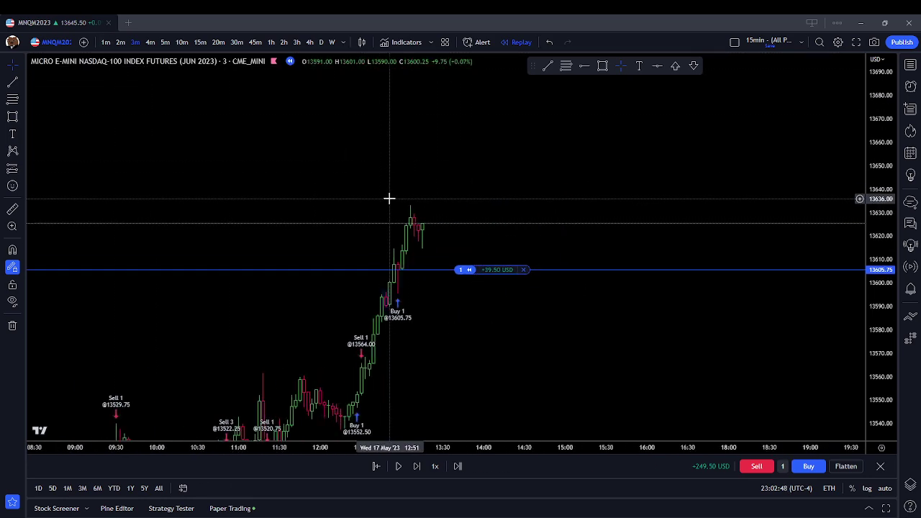
- Switch the chart to the 1-minute interval and draw a thin rectangle from the 12:55 swing high across the recent pullback low
click(120, 43)
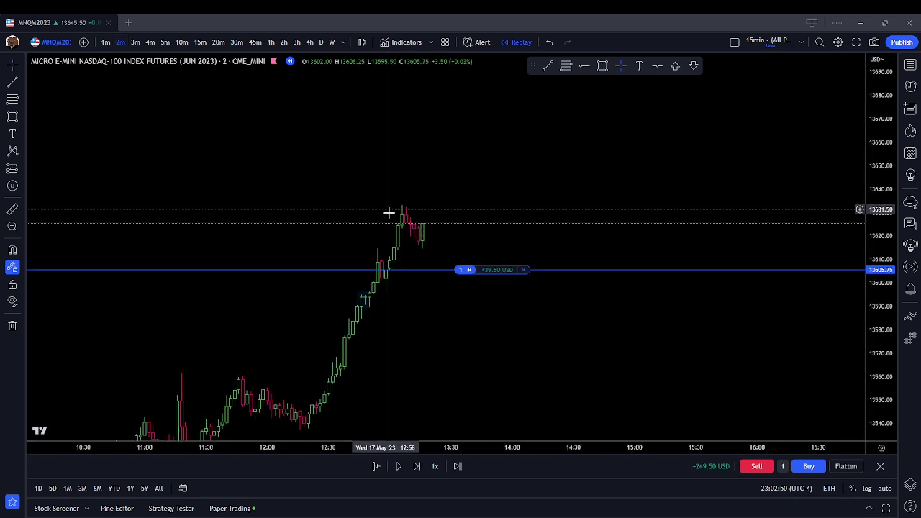
click(106, 42)
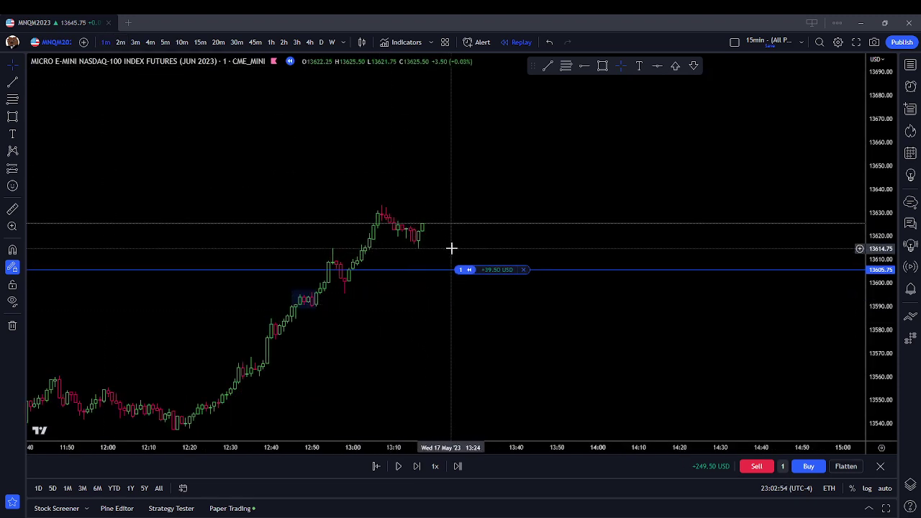
click(602, 65)
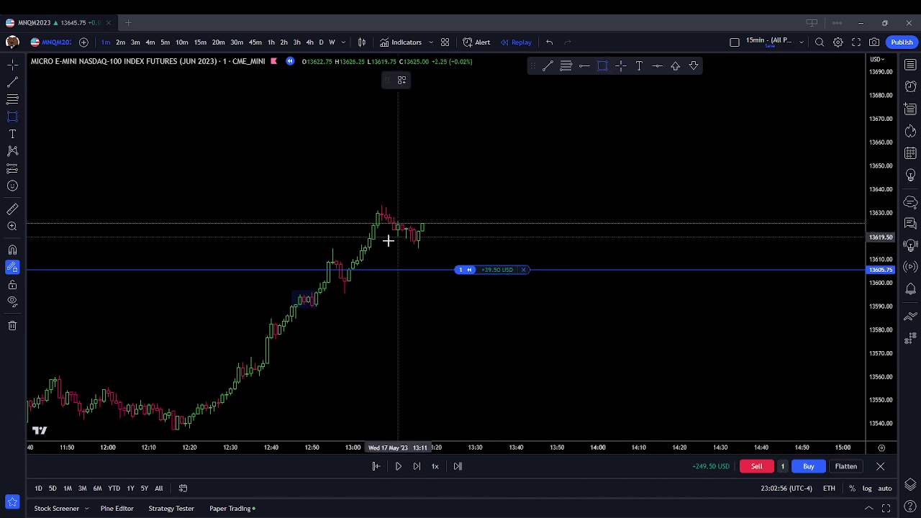
drag(325, 247, 439, 249)
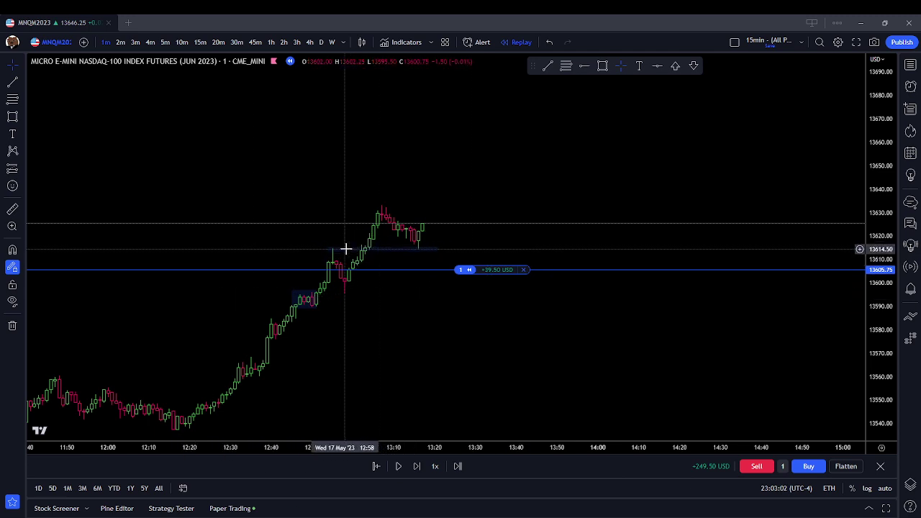
- Adjust the thin rectangle to span 12:54 to 13:21 between 13613.25 and 13615.25
mouse_move(325, 248)
mouse_down()
mouse_move(341, 254)
mouse_move(333, 272)
mouse_up()
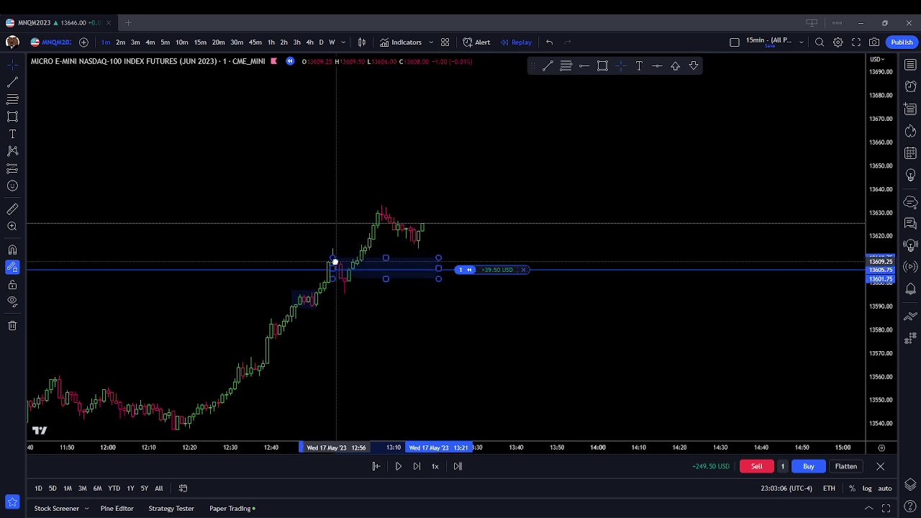
mouse_move(438, 261)
mouse_down()
mouse_move(338, 265)
mouse_move(350, 257)
mouse_move(343, 296)
mouse_move(442, 249)
mouse_up()
click(360, 287)
click(348, 267)
drag(353, 253, 328, 249)
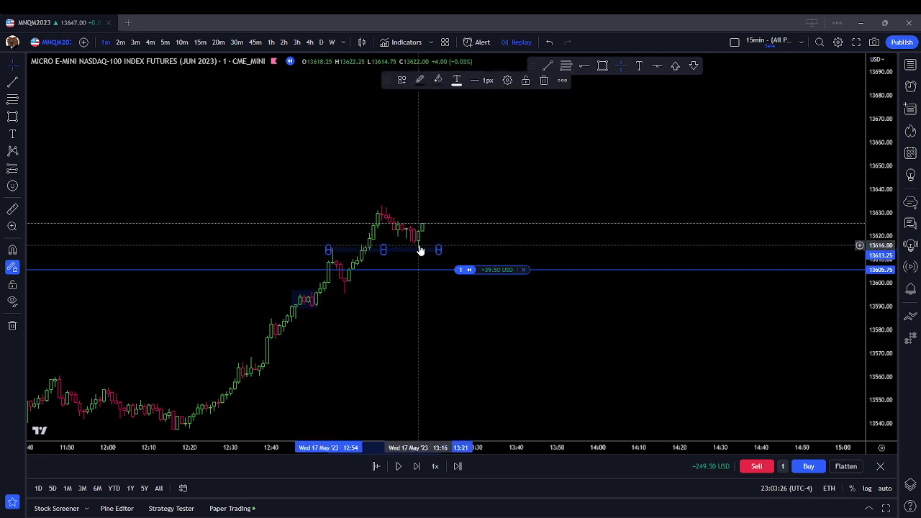
- Advance the replay minute by minute to about 13:31 and close the one-contract long position at 13643.00
scroll(421, 250, down, 3)
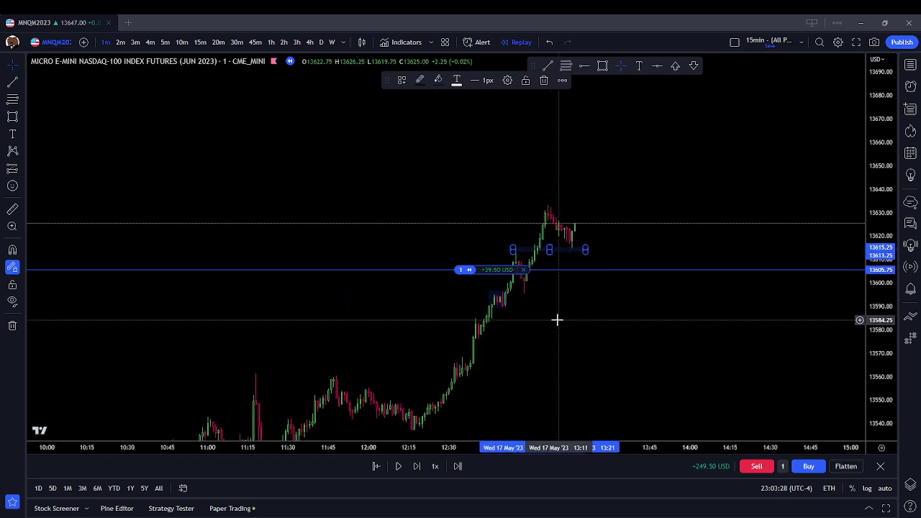
drag(557, 319, 461, 292)
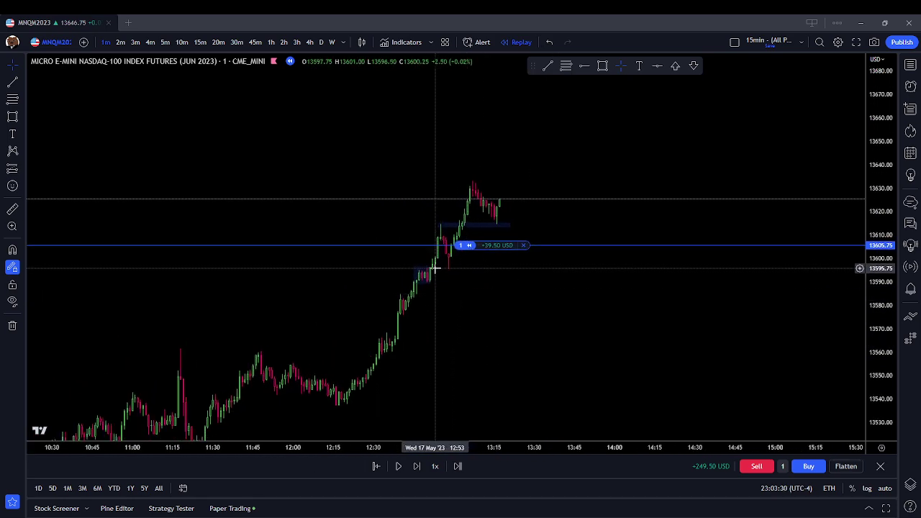
scroll(446, 276, up, 1)
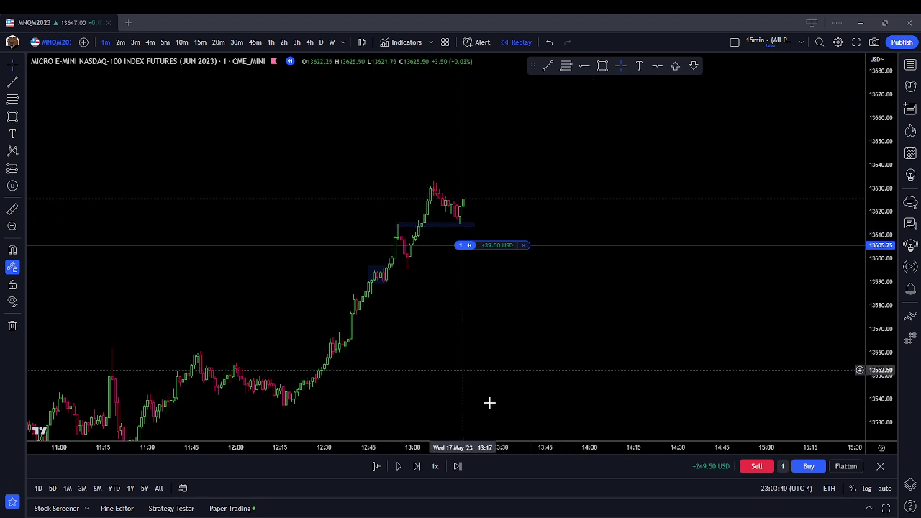
click(413, 472)
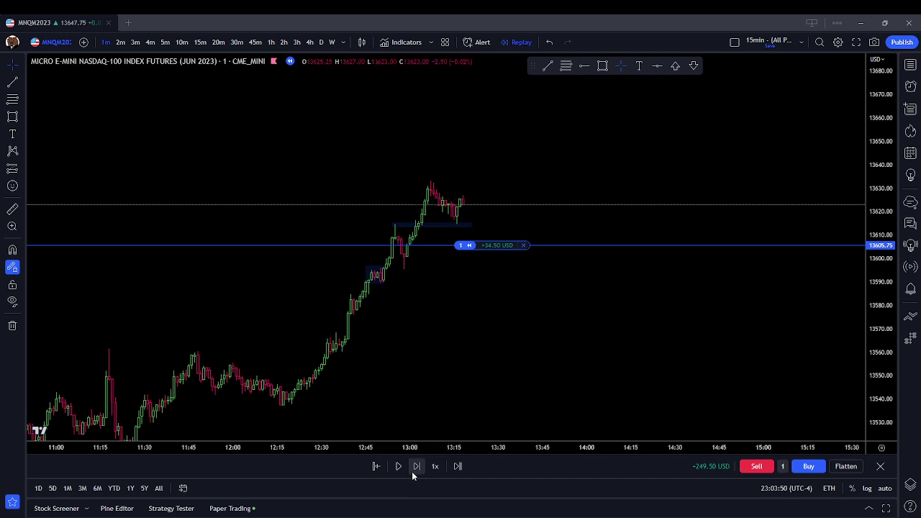
click(412, 473)
click(412, 473)
click(412, 474)
click(411, 472)
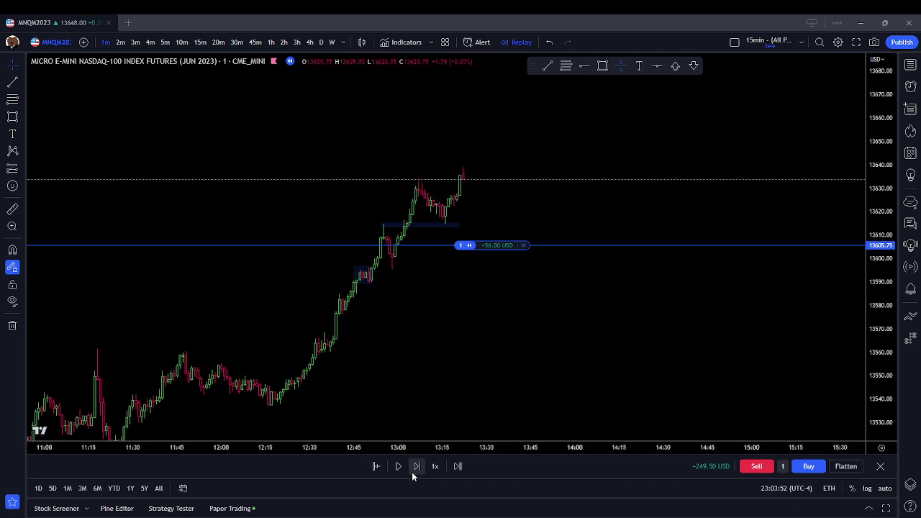
click(411, 472)
click(412, 472)
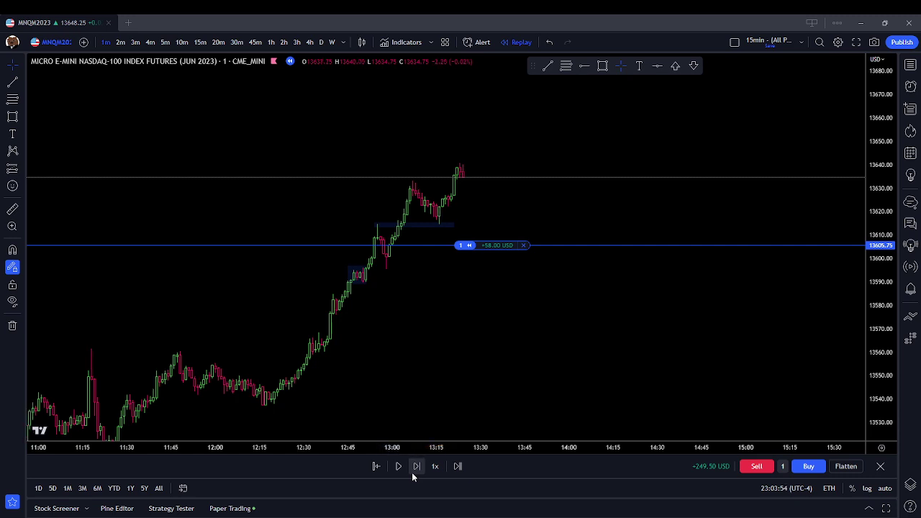
click(411, 471)
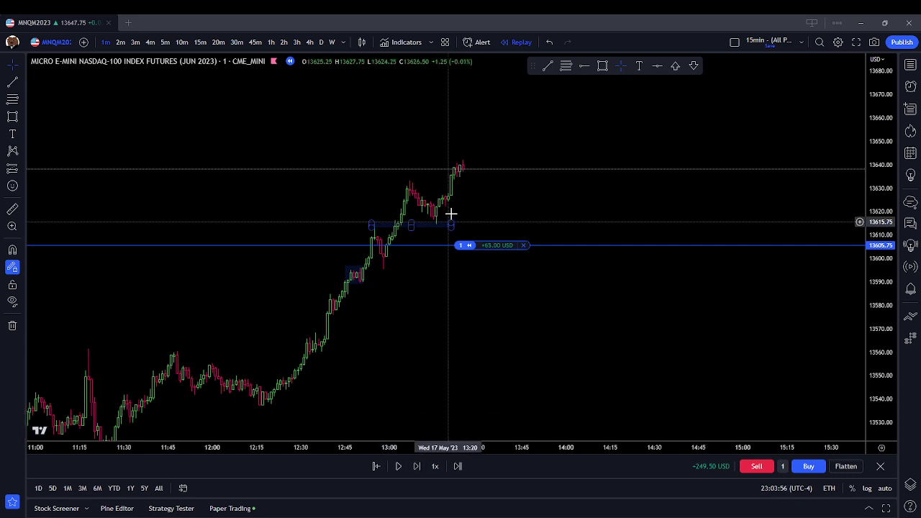
click(421, 466)
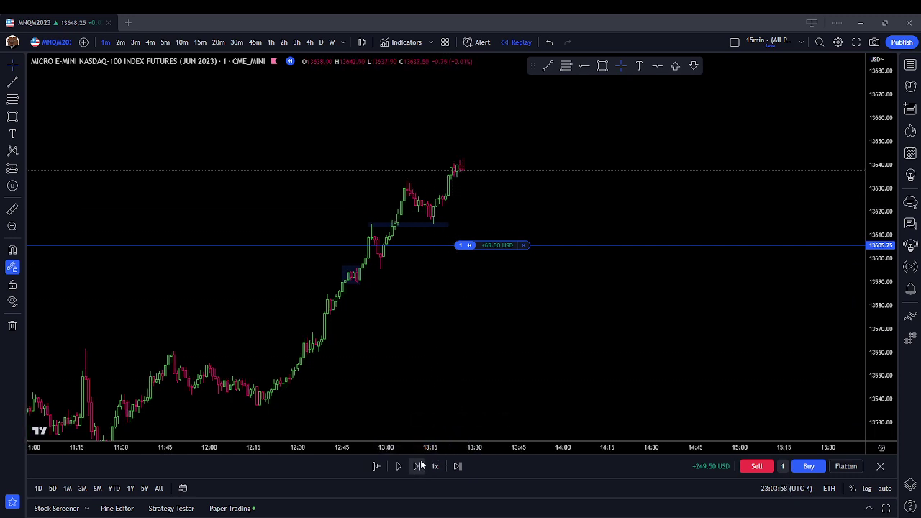
click(421, 466)
click(421, 466)
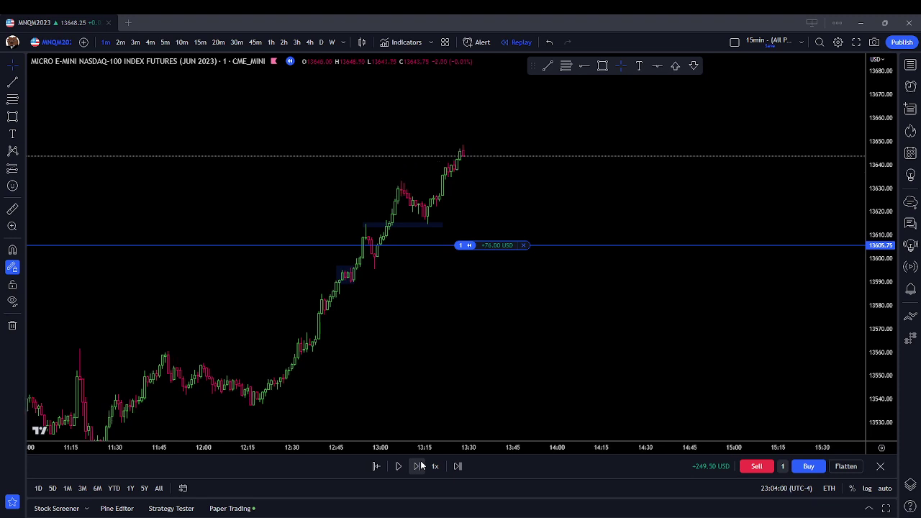
click(421, 466)
click(421, 466)
click(421, 466)
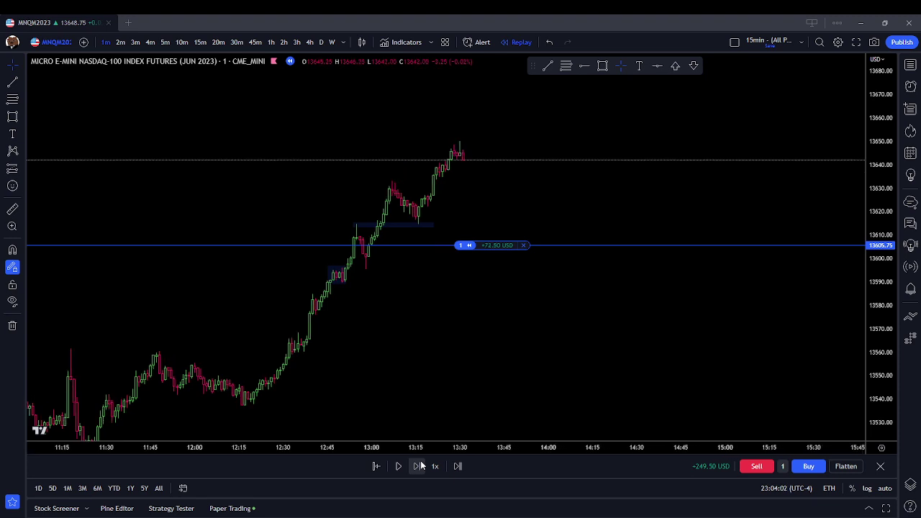
click(513, 246)
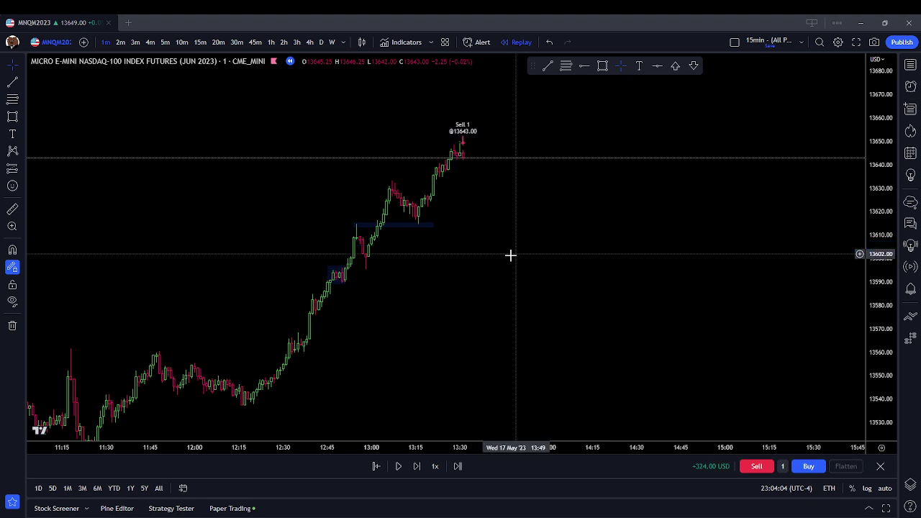
- Advance the replay minute by minute to about 13:40 with no position open
mouse_move(469, 160)
mouse_down()
mouse_move(415, 292)
mouse_move(425, 446)
mouse_up()
click(418, 466)
click(418, 466)
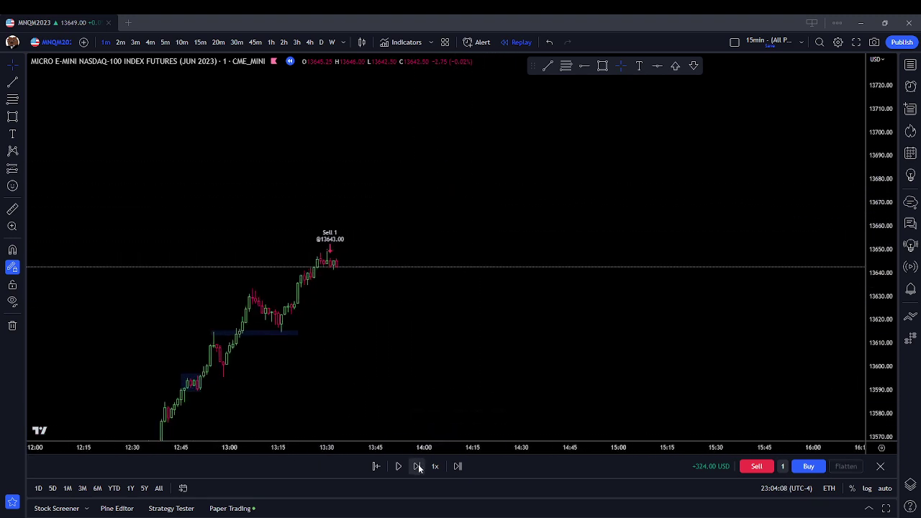
click(420, 466)
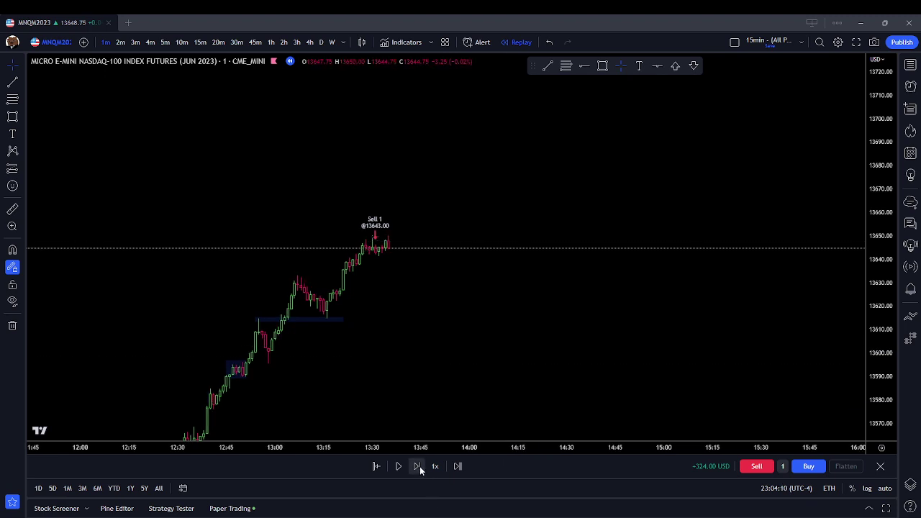
click(420, 466)
click(419, 466)
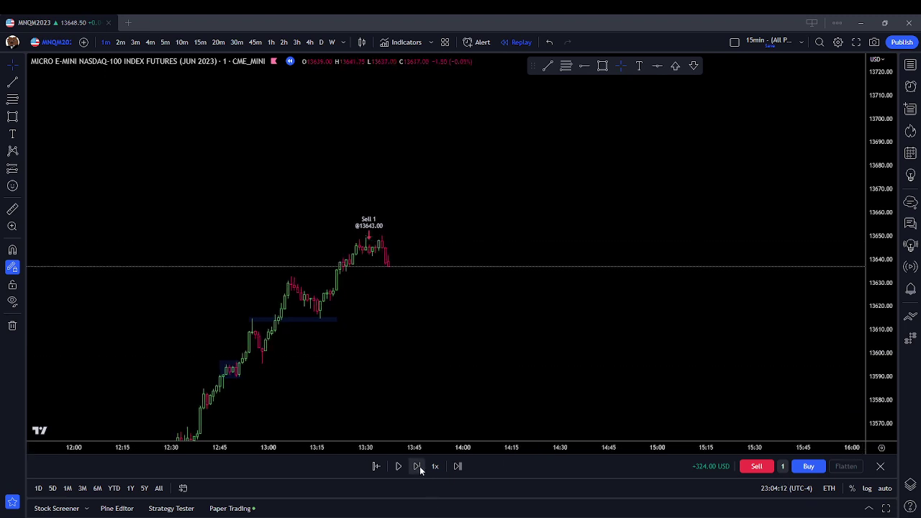
click(419, 466)
click(419, 466)
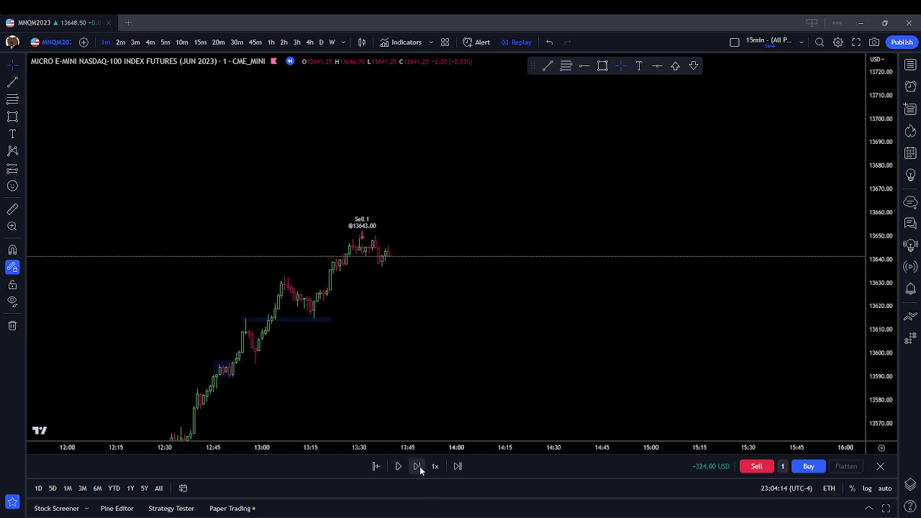
click(419, 466)
click(419, 466)
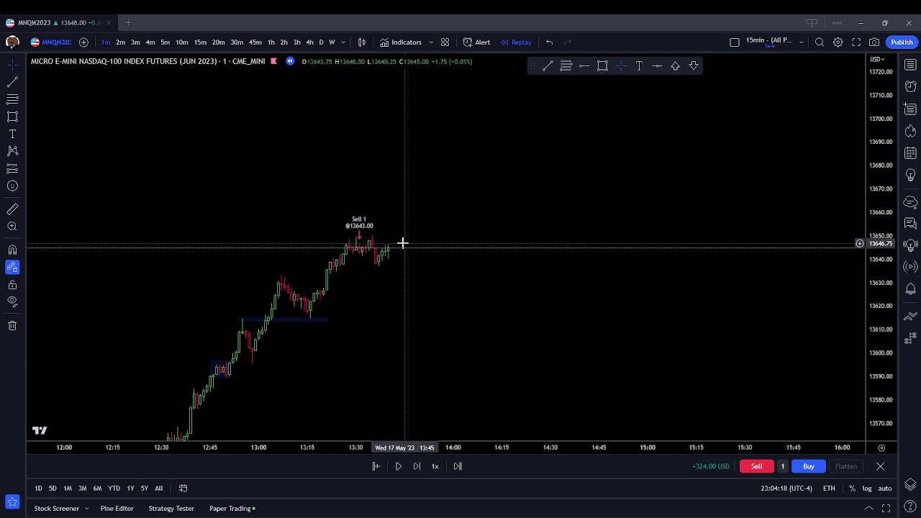
- Advance the replay minute by minute to about 14:05 without opening a position
click(421, 467)
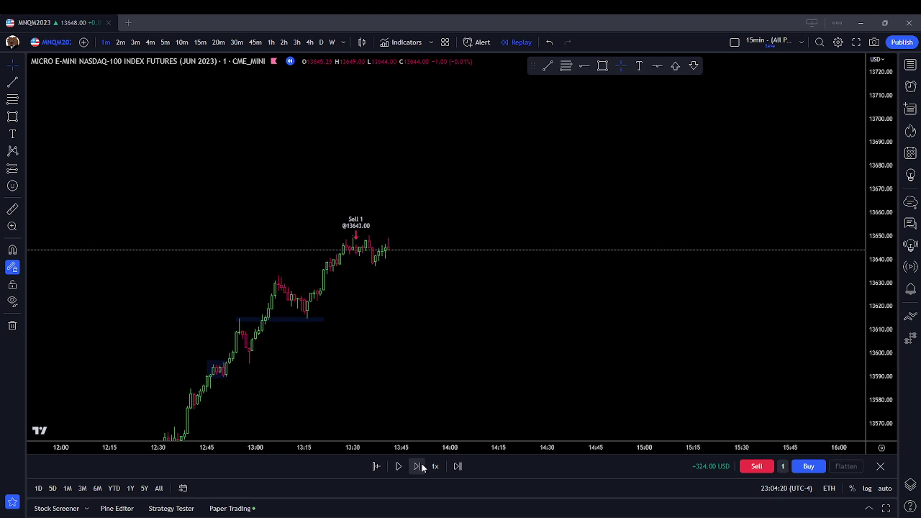
click(421, 467)
click(422, 466)
click(421, 466)
click(422, 466)
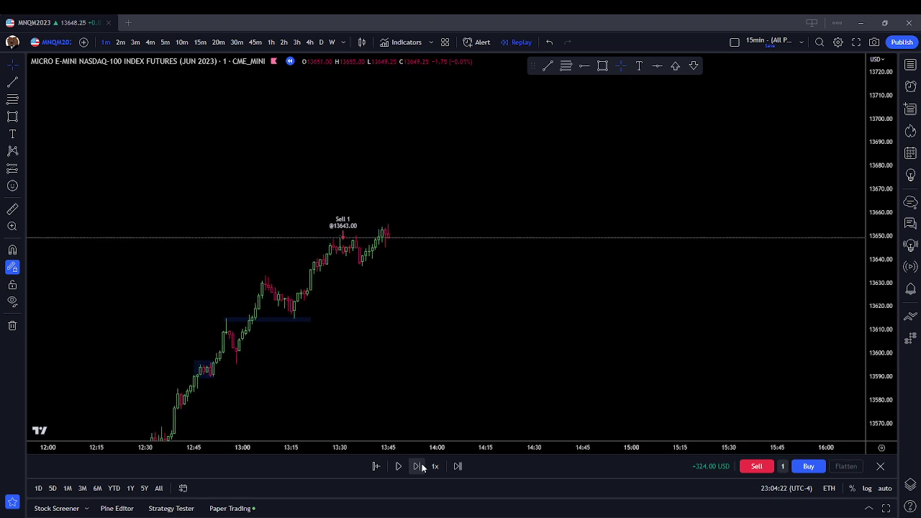
click(421, 466)
click(421, 467)
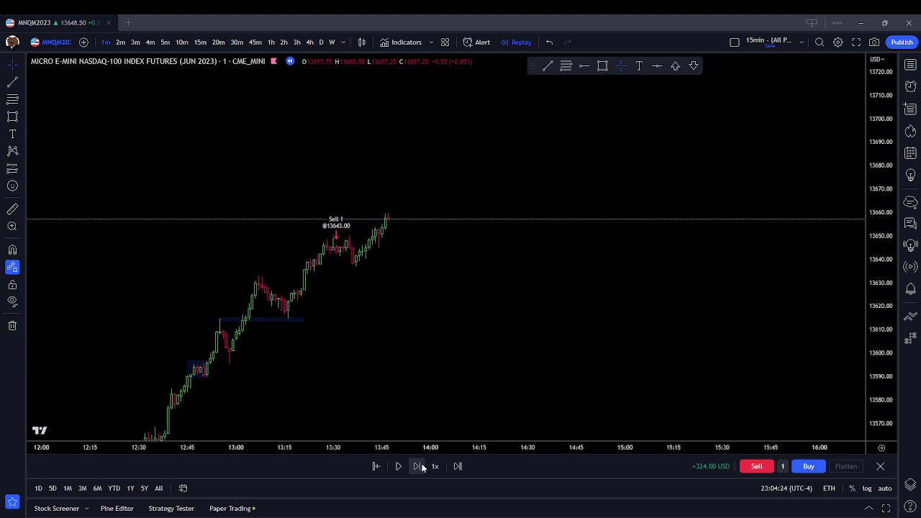
click(422, 466)
click(422, 466)
click(422, 466)
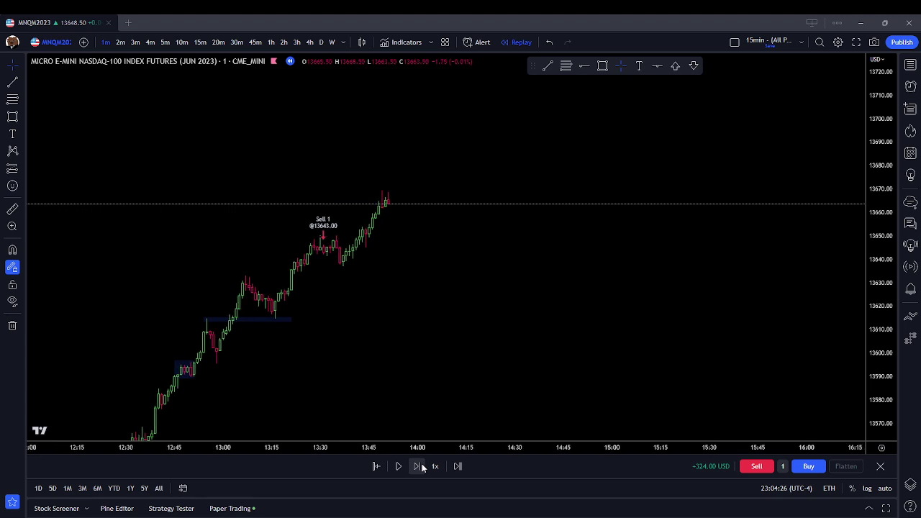
click(421, 466)
click(420, 465)
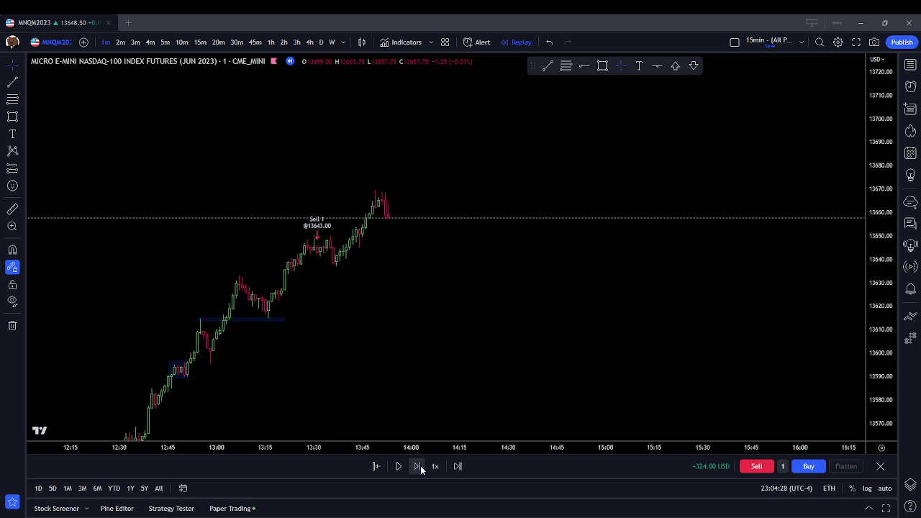
click(420, 465)
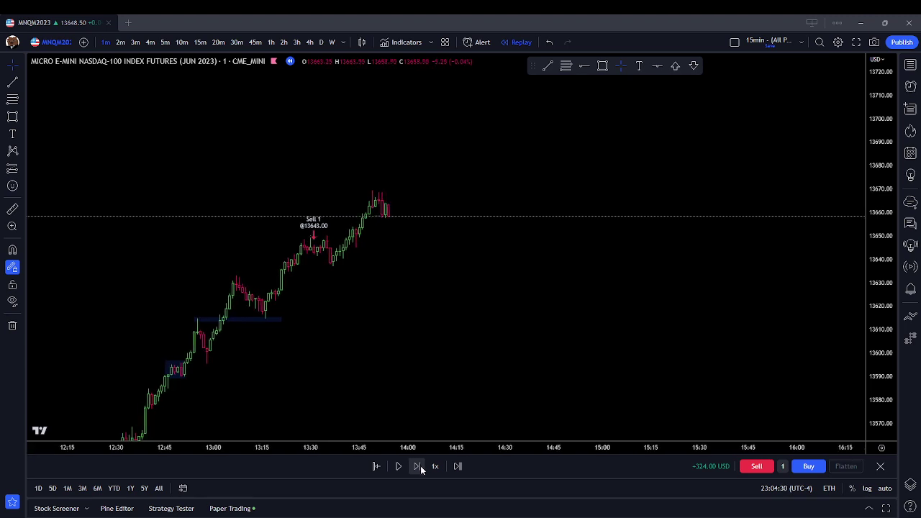
click(420, 466)
click(420, 466)
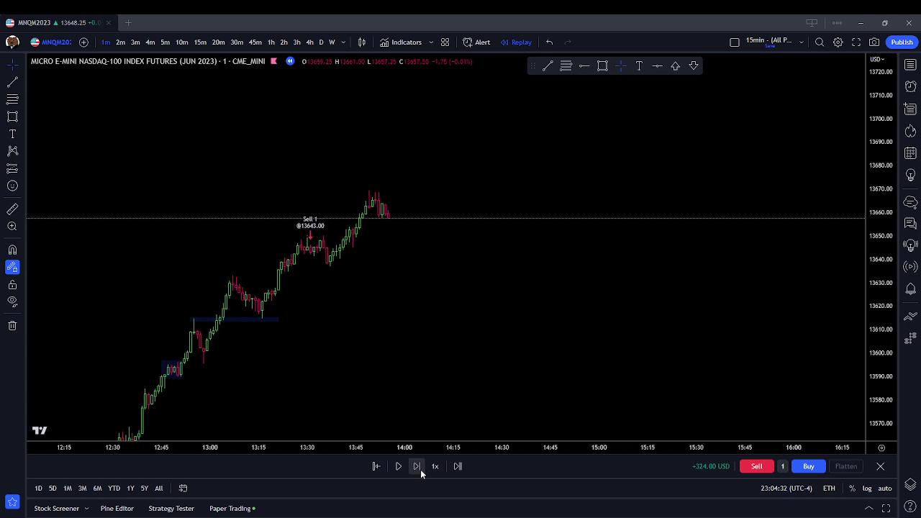
click(420, 469)
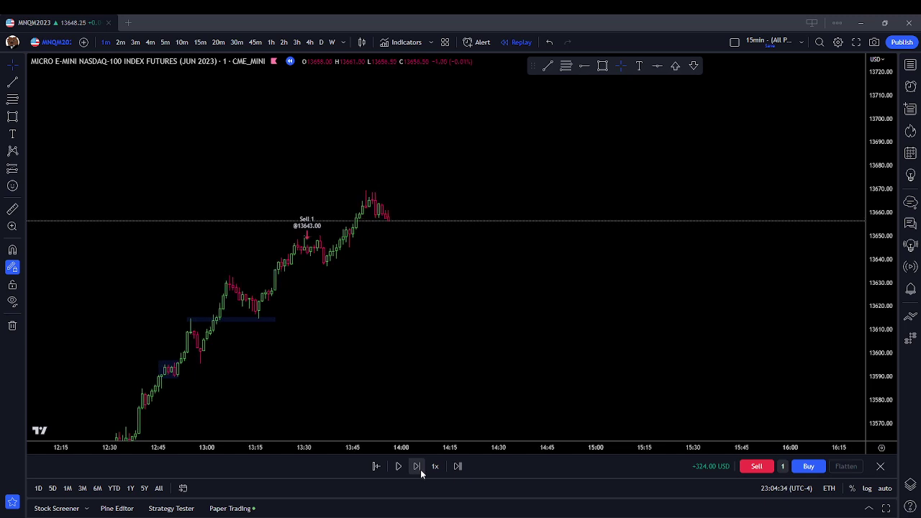
click(420, 469)
click(420, 468)
click(420, 468)
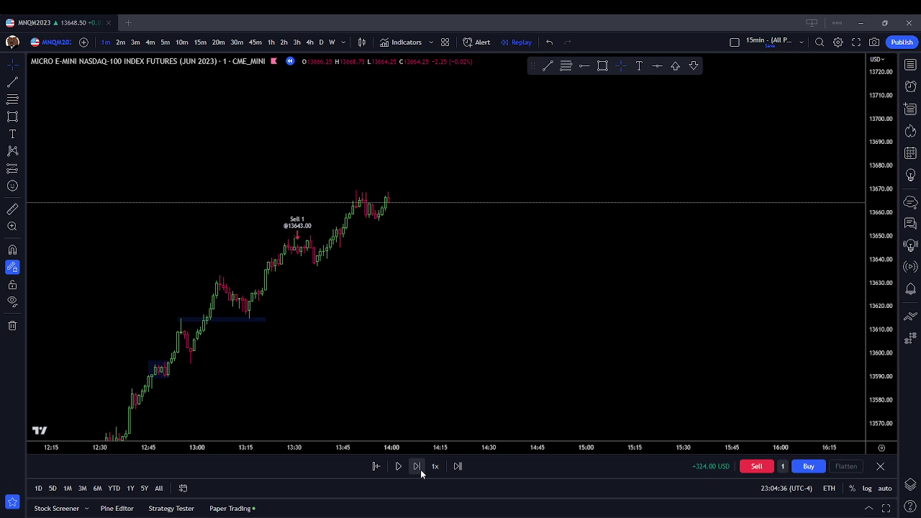
click(420, 469)
click(420, 469)
click(420, 469)
click(420, 469)
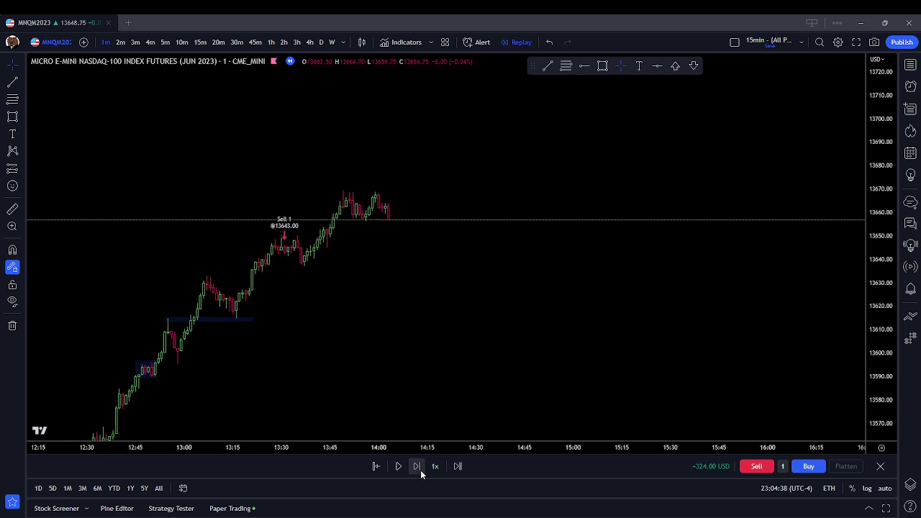
click(420, 470)
click(420, 470)
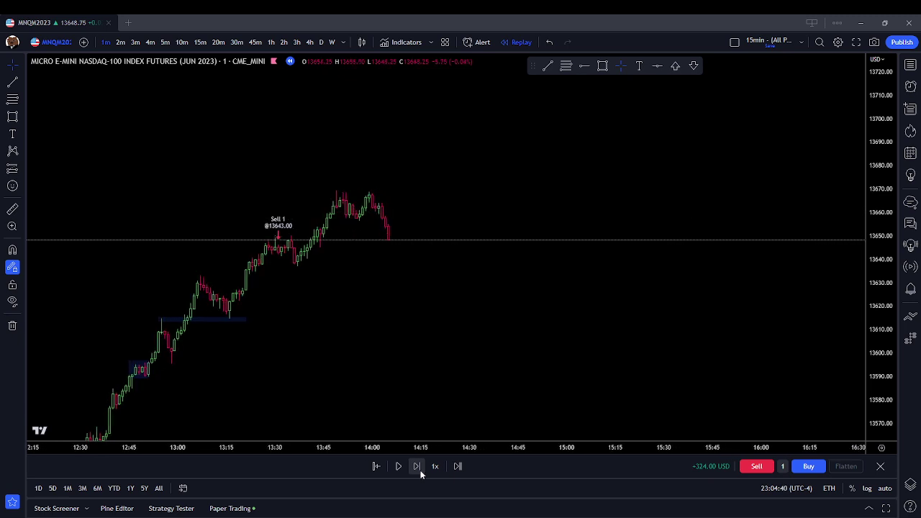
click(422, 469)
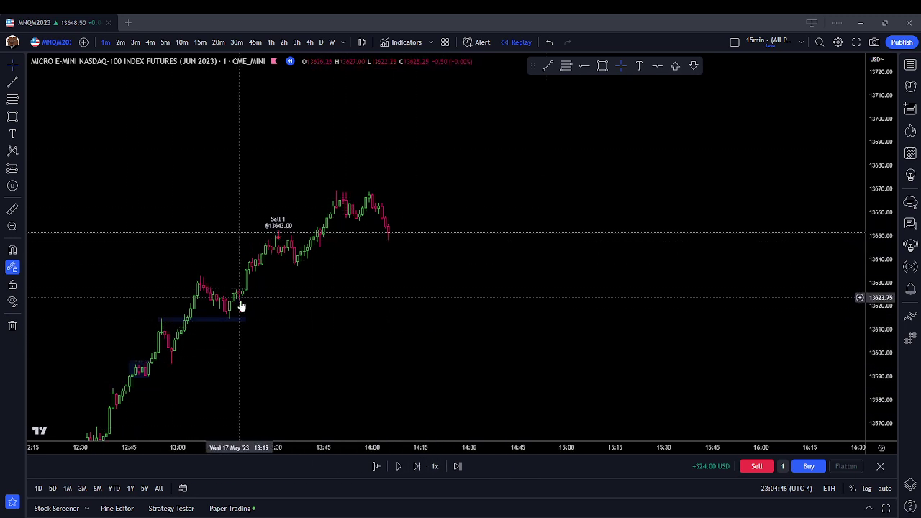
- Draw a thin rectangle at about 13649 from about 13:40 to 14:11, through the latest pullback low
drag(396, 310, 432, 310)
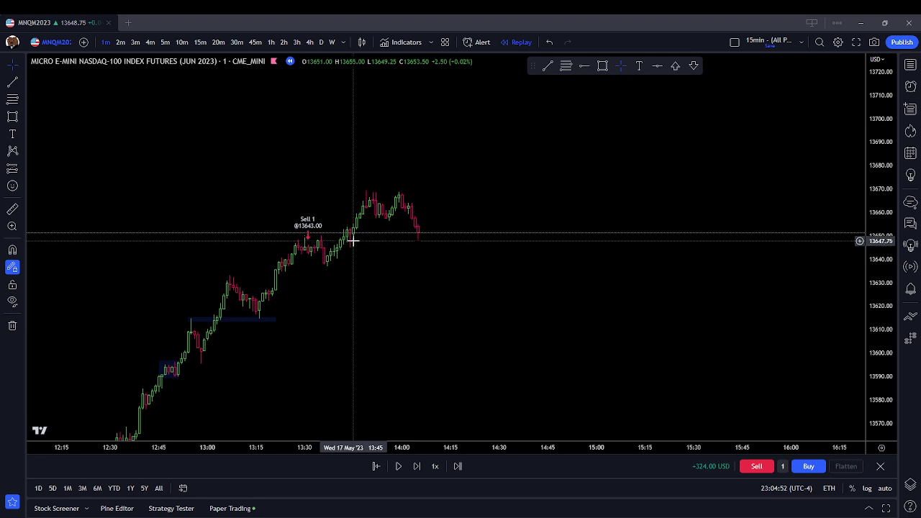
click(602, 65)
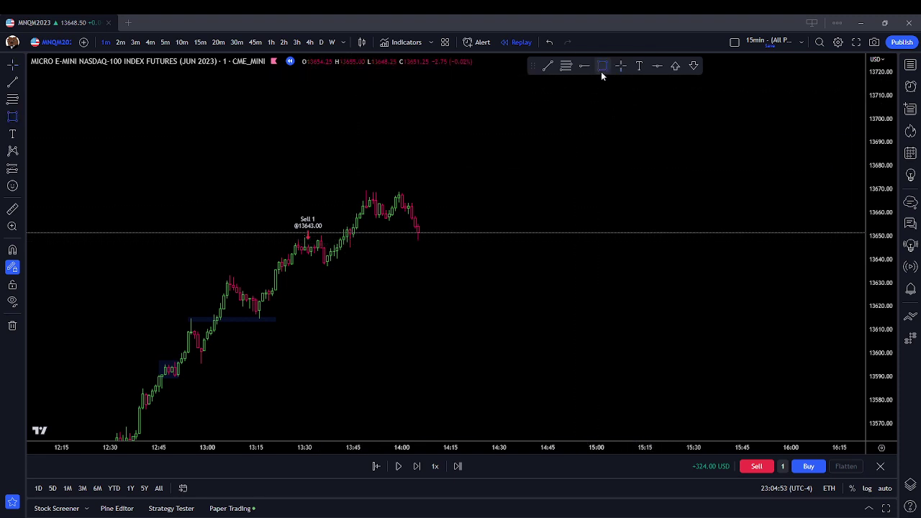
click(337, 237)
click(438, 238)
click(395, 267)
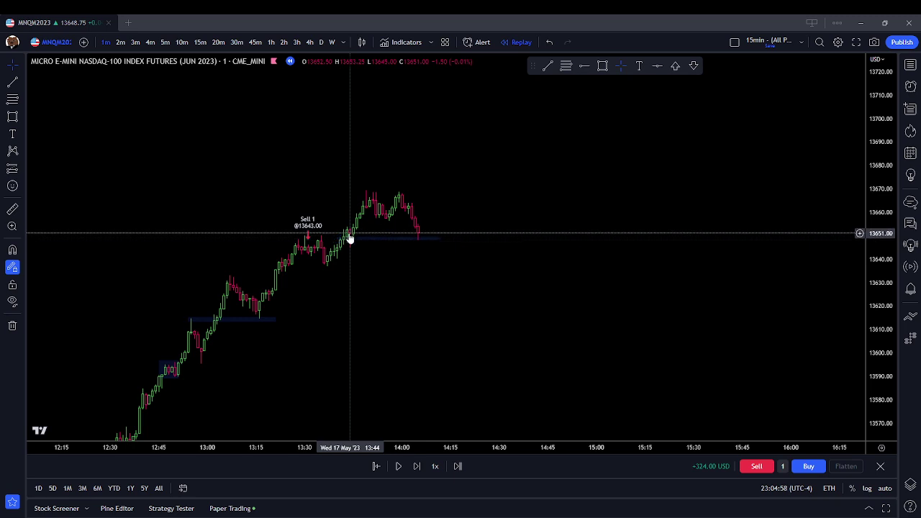
- Delete the older thin rectangle spanning 12:54 to 13:21 between 13613.25 and 13615.25
drag(412, 305, 449, 326)
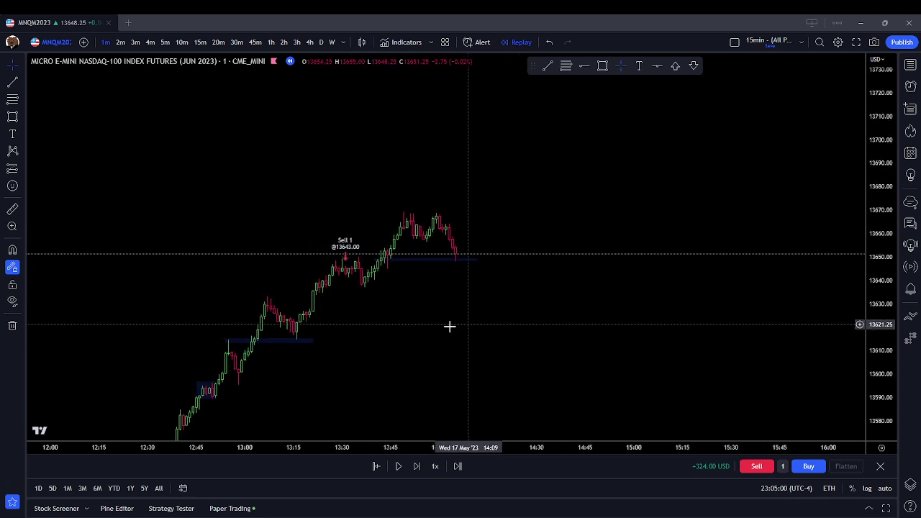
click(311, 339)
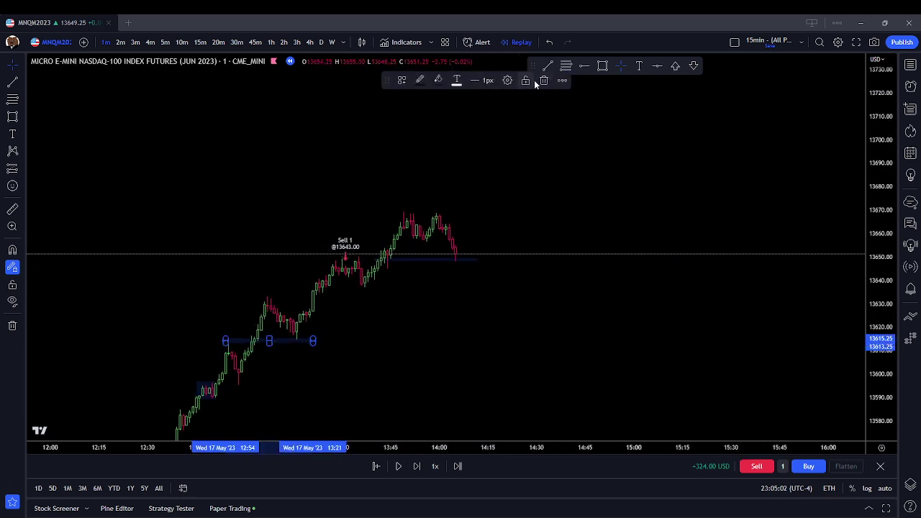
click(543, 80)
- Advance the replay through the 14:06 candle and buy one contract at 13655.25
click(417, 466)
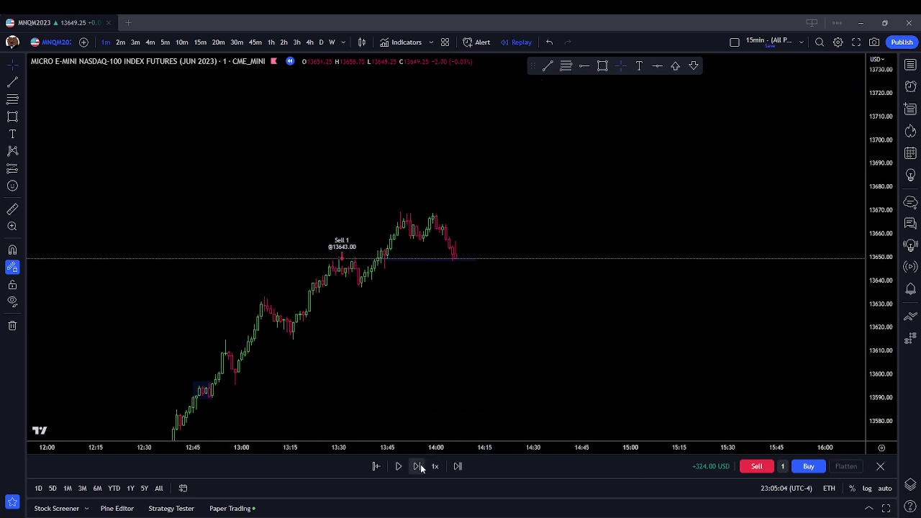
click(418, 466)
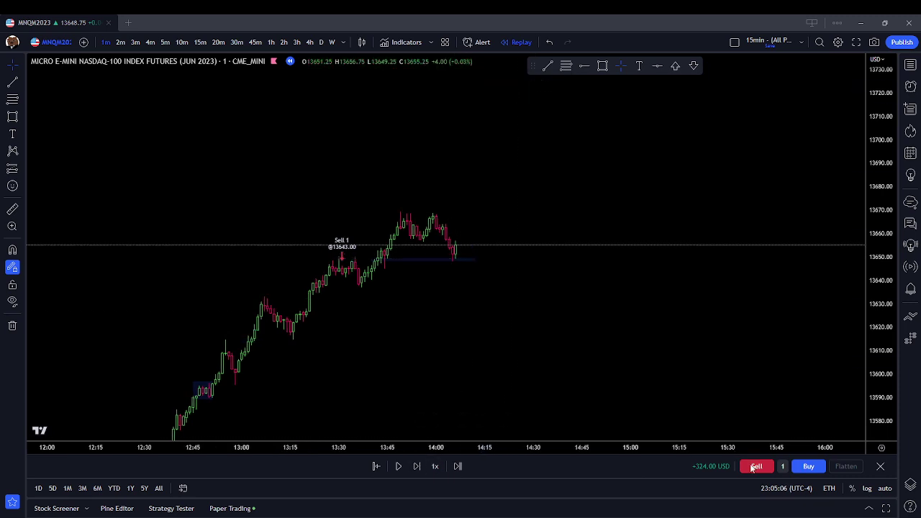
click(420, 467)
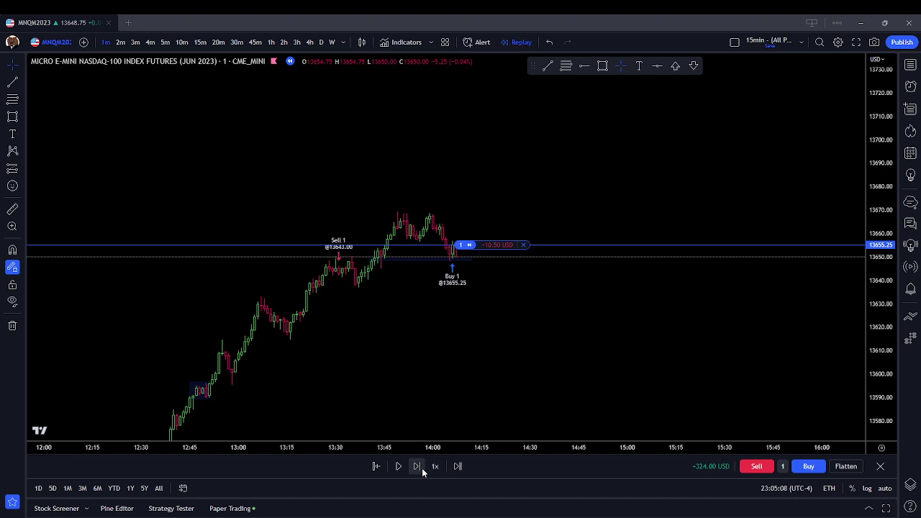
- Advance the replay minute by minute to about 14:31 while holding the one-contract long
click(417, 466)
click(422, 468)
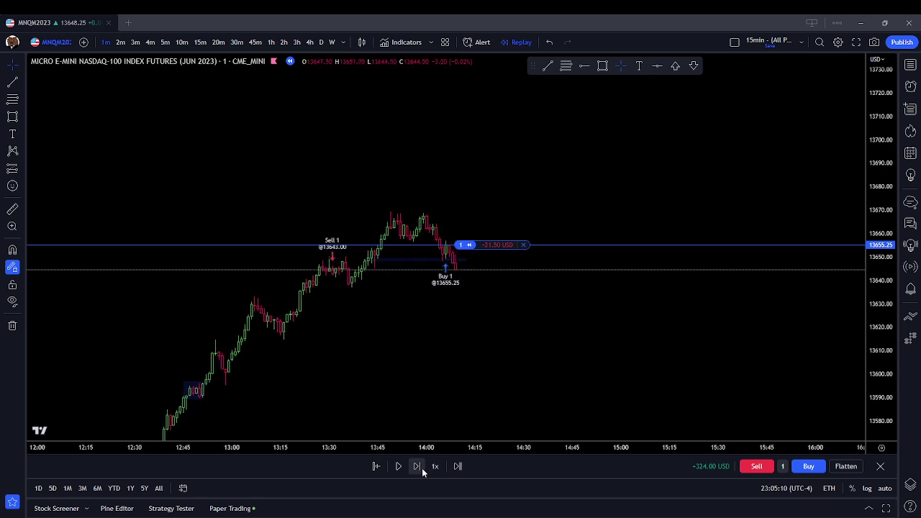
click(421, 467)
click(422, 468)
click(422, 468)
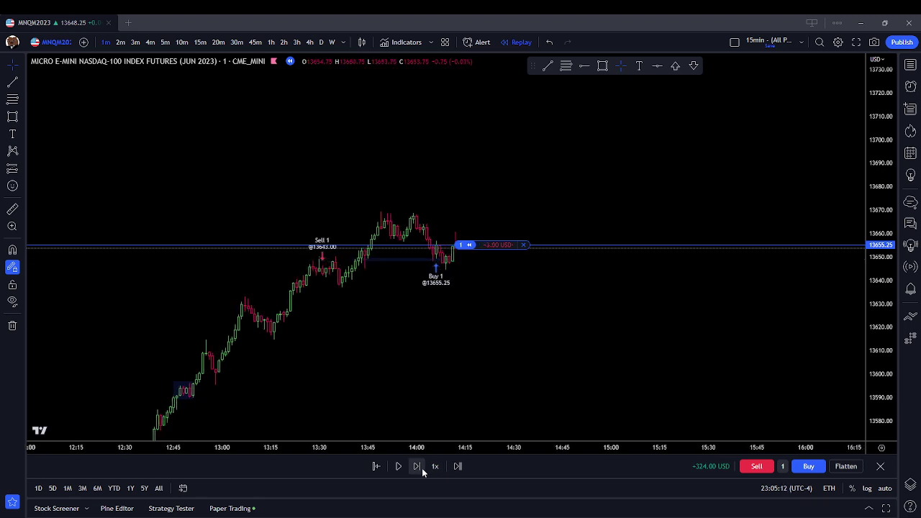
click(421, 468)
click(421, 468)
click(421, 467)
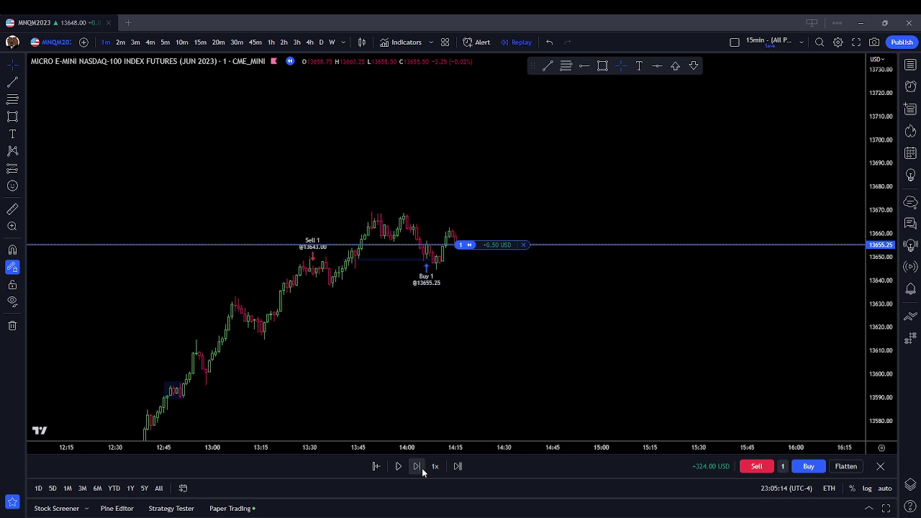
click(422, 467)
click(422, 467)
click(422, 468)
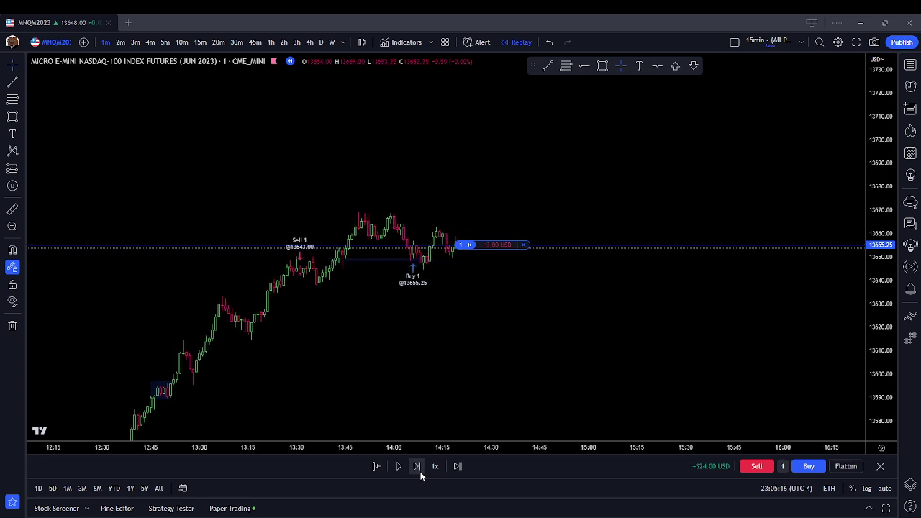
click(422, 468)
click(422, 468)
click(421, 467)
click(422, 468)
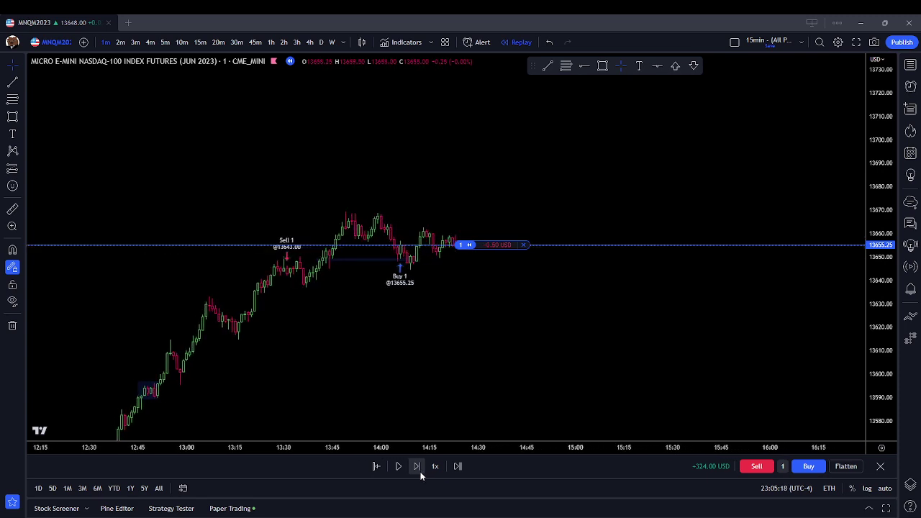
click(422, 468)
click(422, 467)
click(417, 466)
click(418, 466)
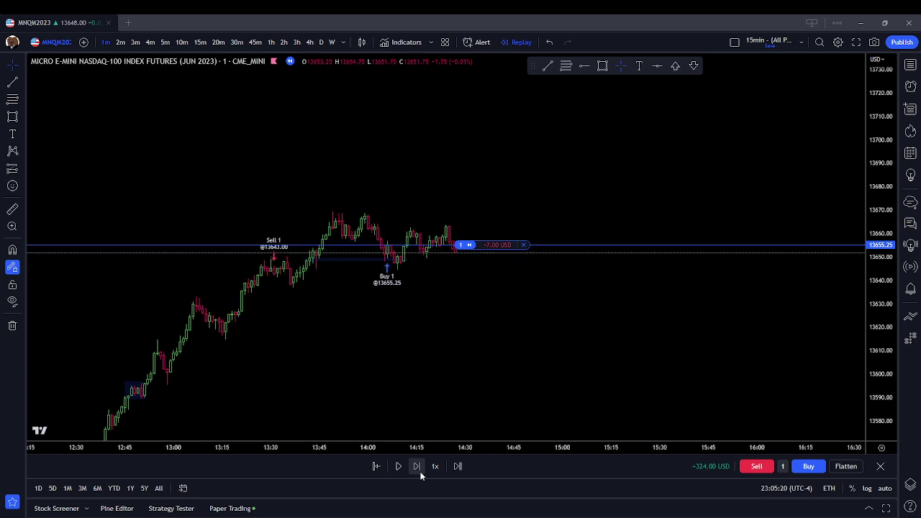
click(421, 473)
click(422, 473)
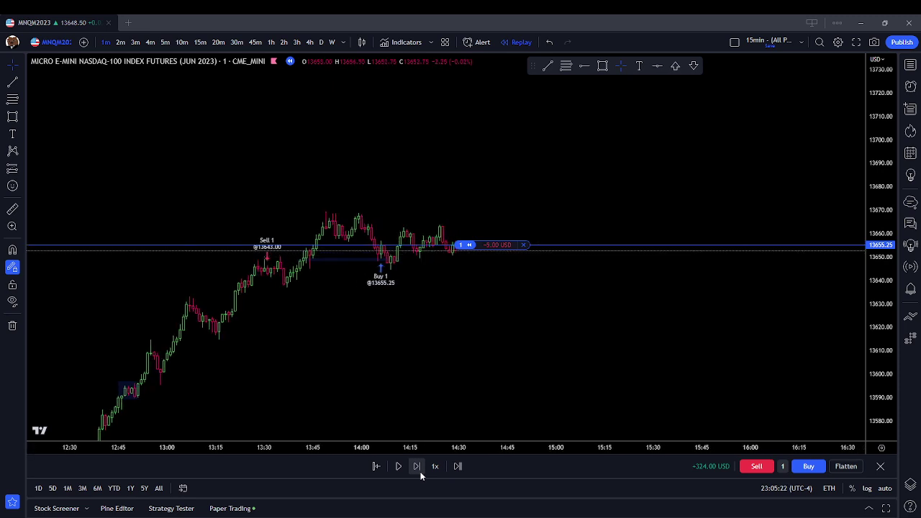
click(418, 467)
click(417, 467)
- Advance the replay to about 14:33 and close the one-contract long position at 13644.50
scroll(490, 342, up, 2)
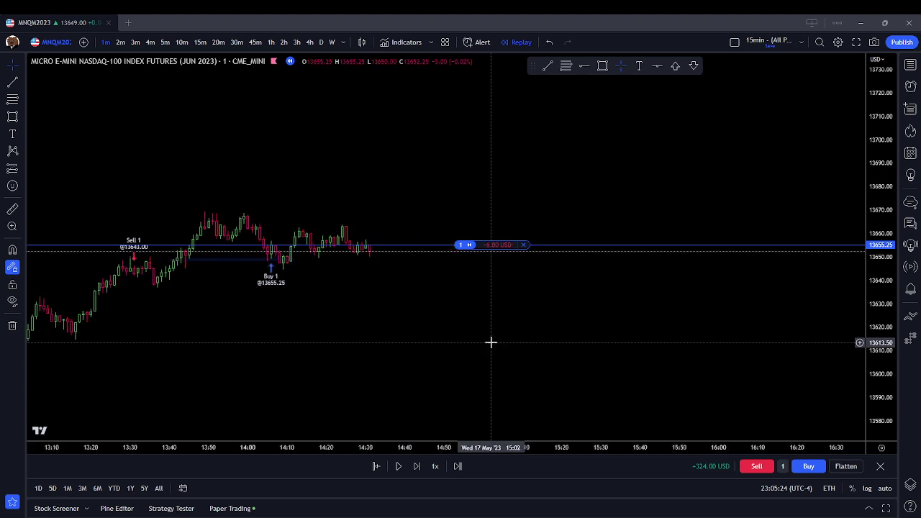
scroll(471, 352, down, 2)
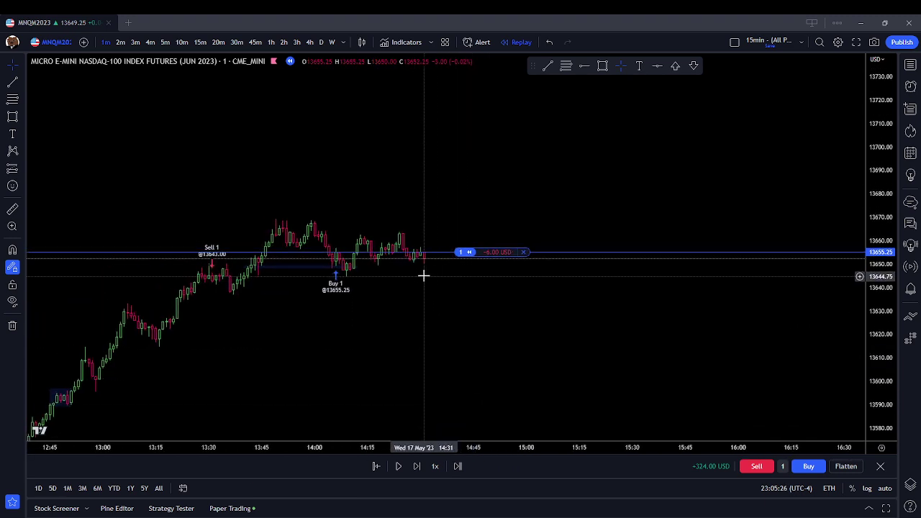
click(420, 467)
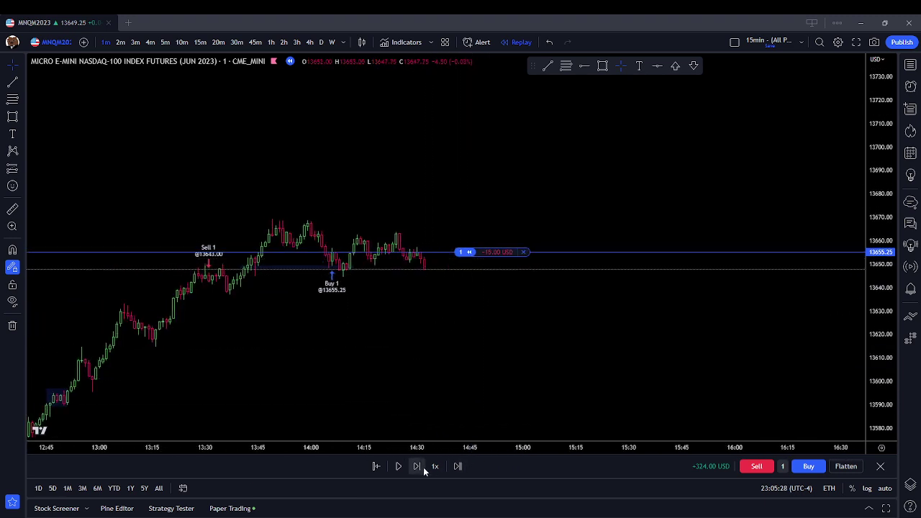
click(423, 467)
scroll(447, 294, down, 2)
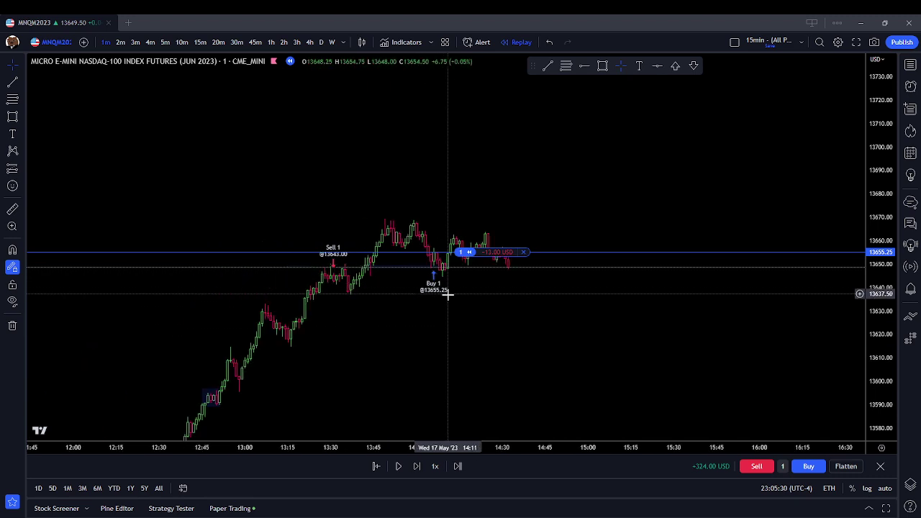
drag(568, 216, 530, 243)
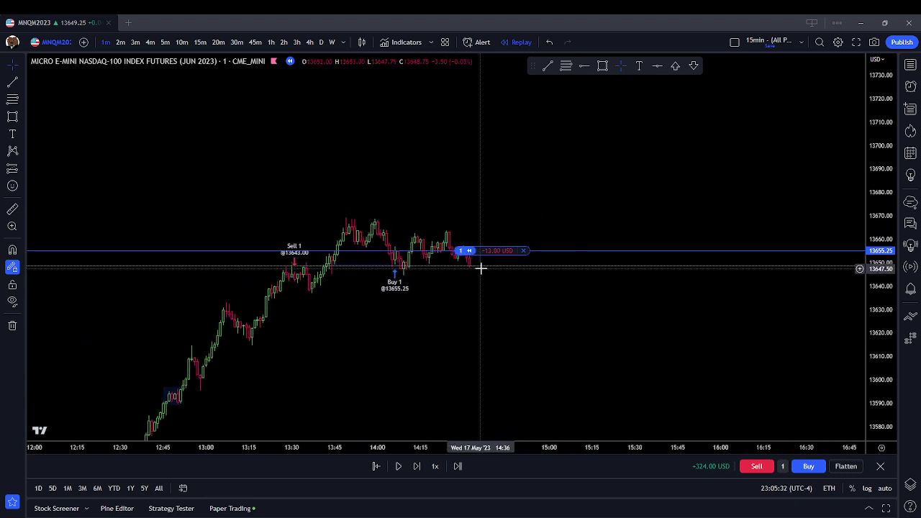
click(417, 466)
click(522, 251)
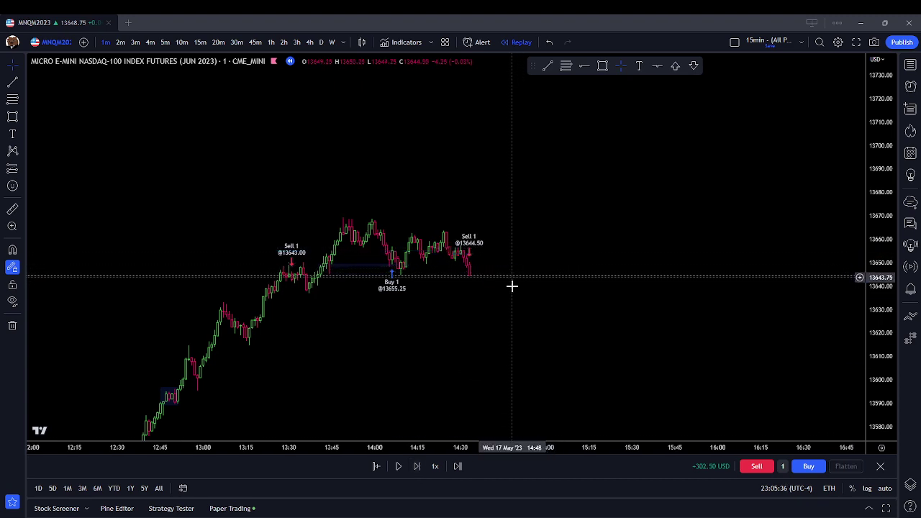
- Advance the replay minute by minute to about 14:37 with no position open
click(418, 467)
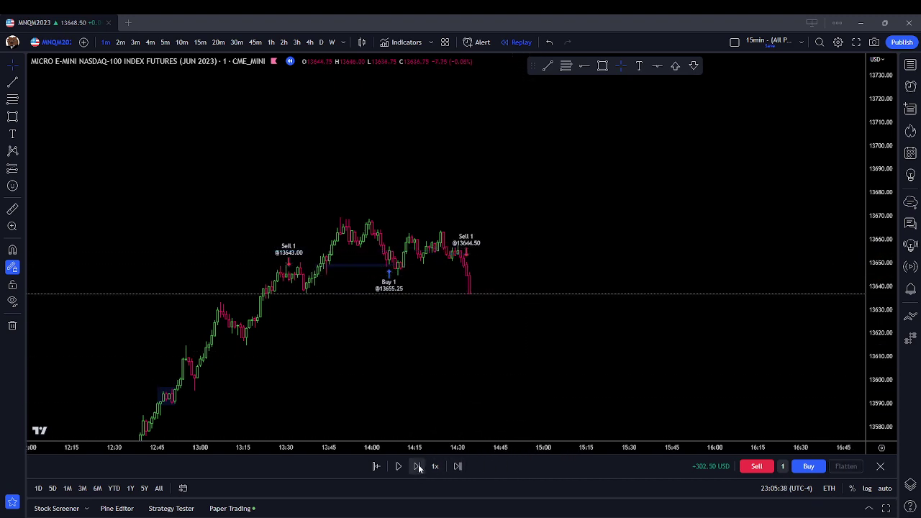
click(418, 467)
click(417, 466)
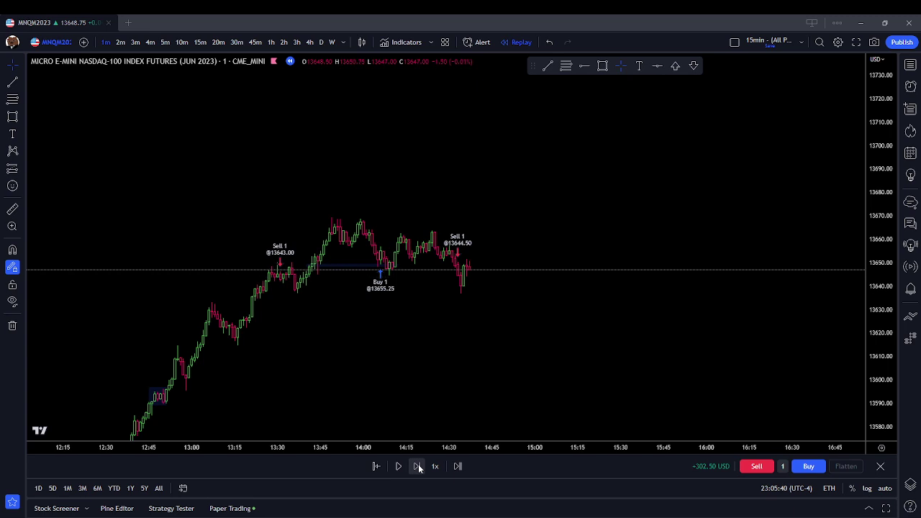
- Advance the replay minute by minute to about 14:46 and buy one contract at 13637.25
click(417, 466)
click(417, 466)
click(417, 466)
click(417, 466)
click(417, 466)
click(417, 466)
click(417, 466)
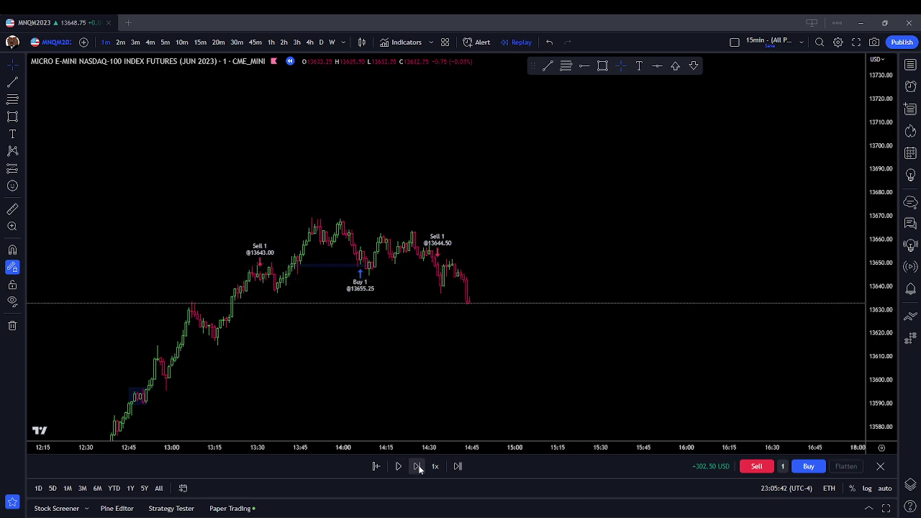
click(417, 467)
click(417, 466)
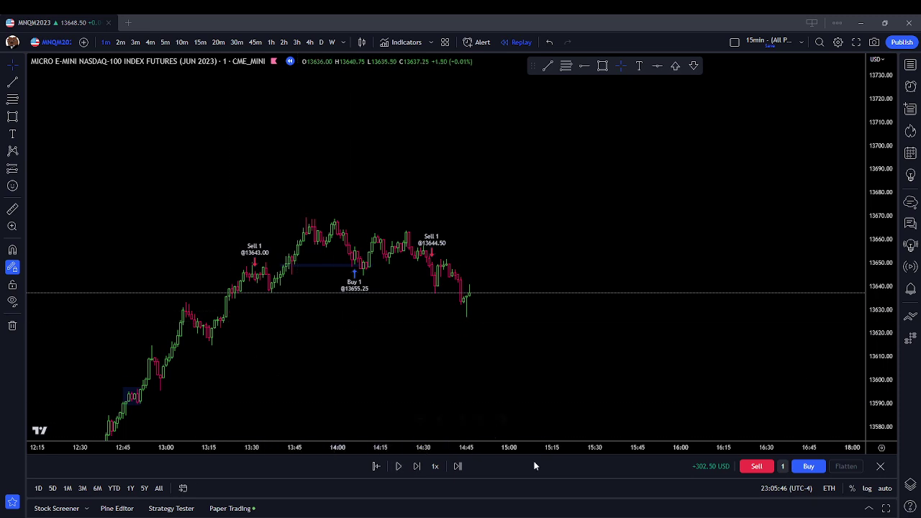
click(809, 467)
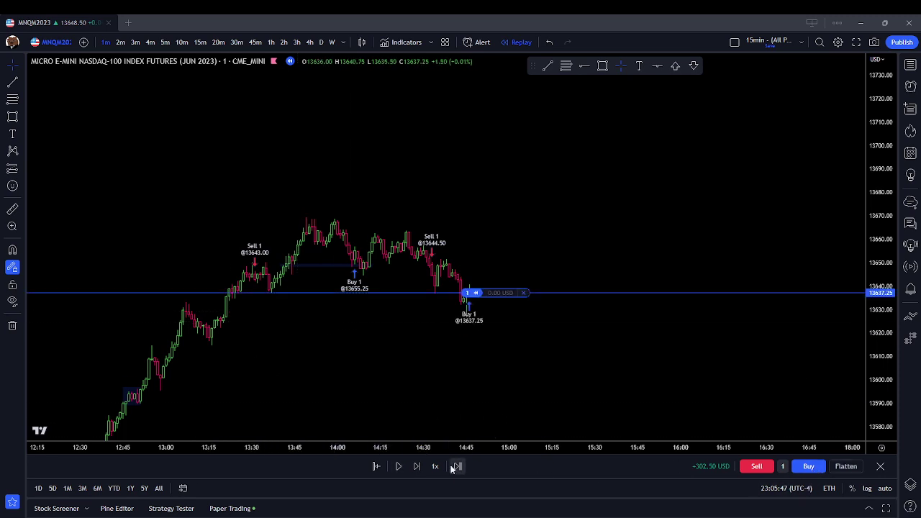
- Advance the replay minute by minute to about 14:55 while holding the one-contract long
click(414, 468)
click(413, 468)
click(414, 467)
click(413, 468)
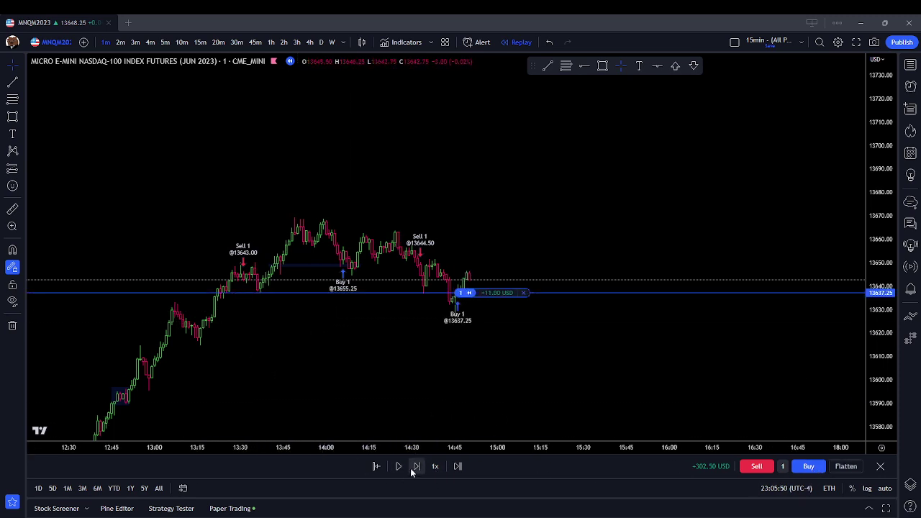
click(414, 468)
click(414, 468)
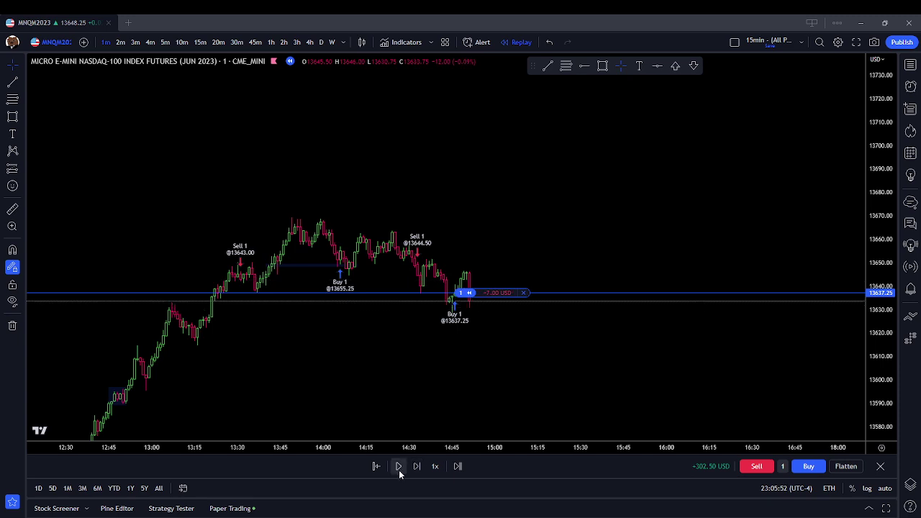
scroll(475, 292, up, 1)
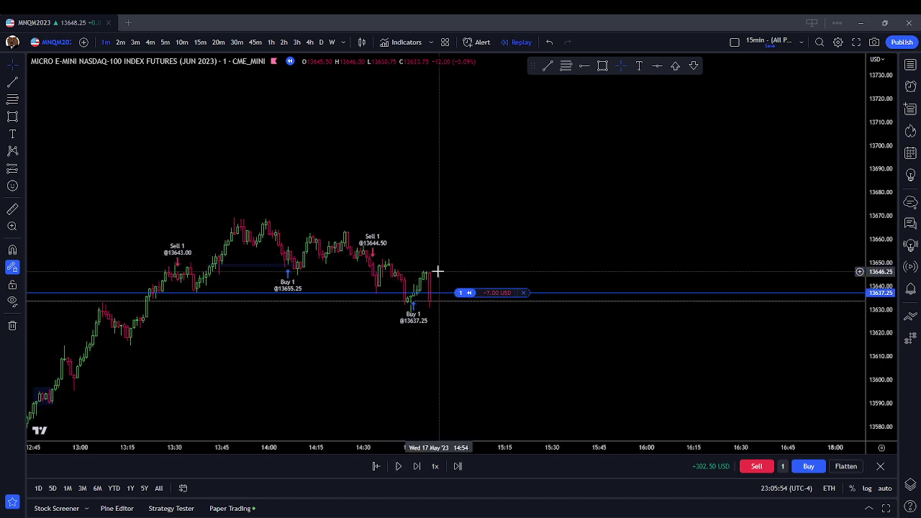
click(414, 472)
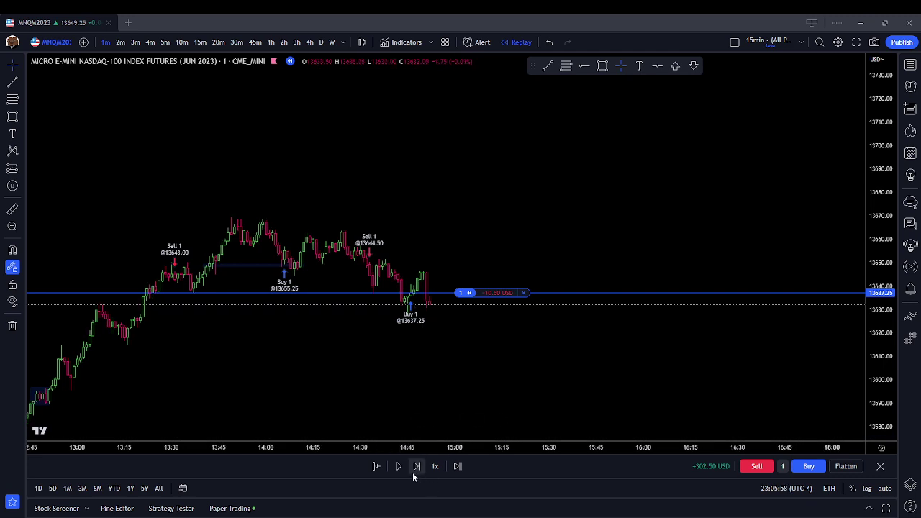
click(412, 472)
click(412, 472)
click(414, 468)
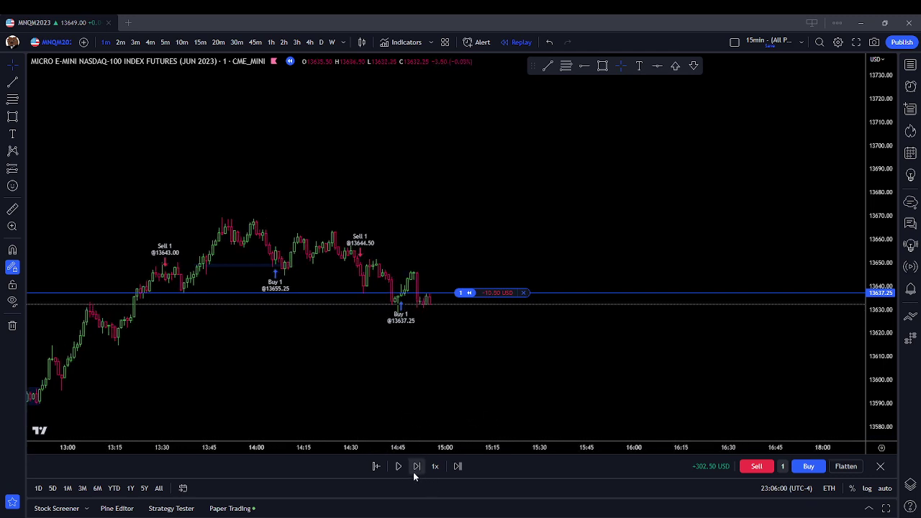
- Advance the replay to about 14:59 and close the one-contract long position at 13629.25
click(414, 469)
click(415, 469)
click(415, 469)
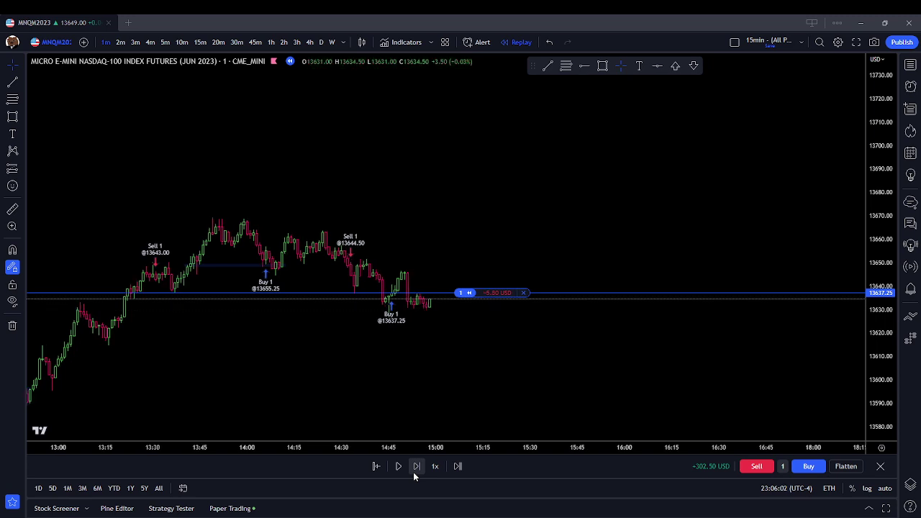
click(414, 469)
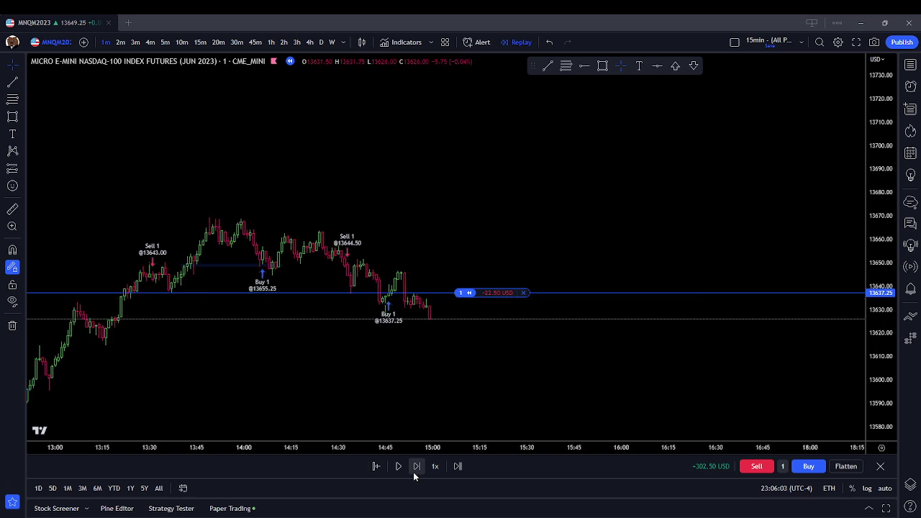
click(523, 292)
scroll(530, 374, down, 3)
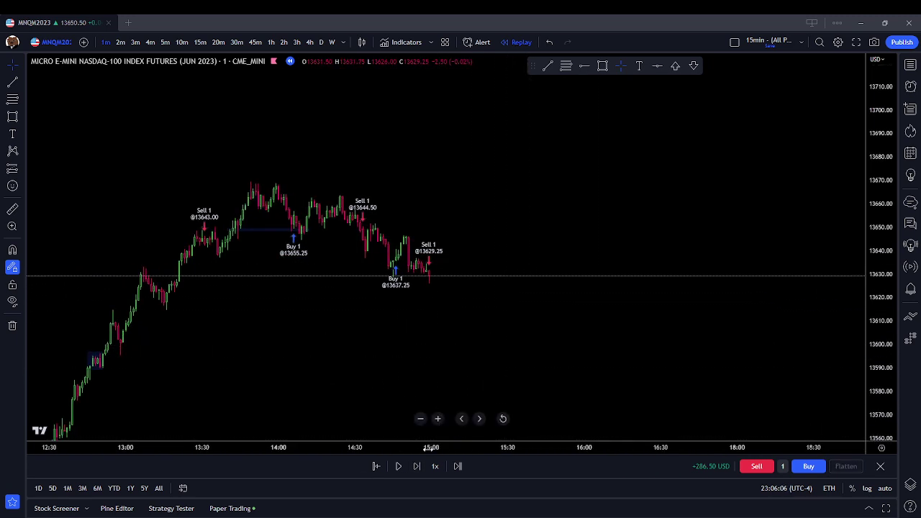
- Advance the replay minute by minute to about 15:06 with no position open
click(421, 466)
click(422, 466)
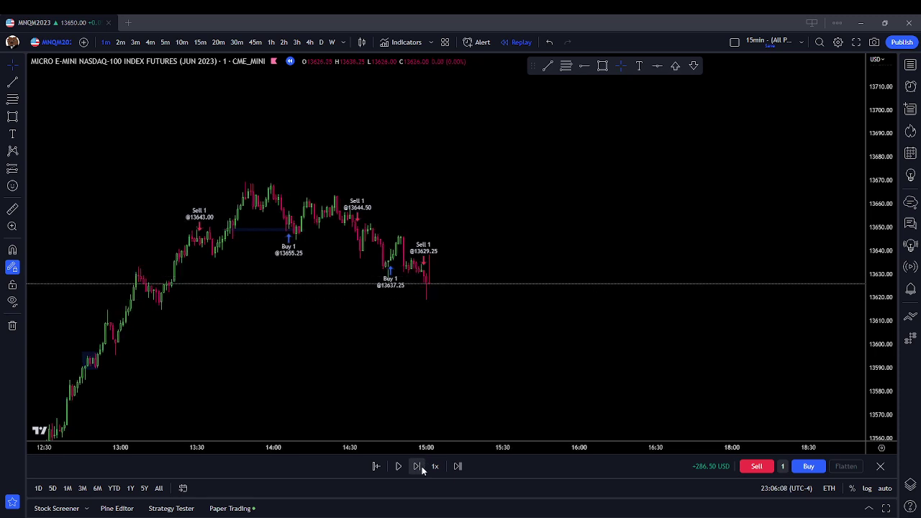
click(421, 466)
click(421, 466)
click(421, 466)
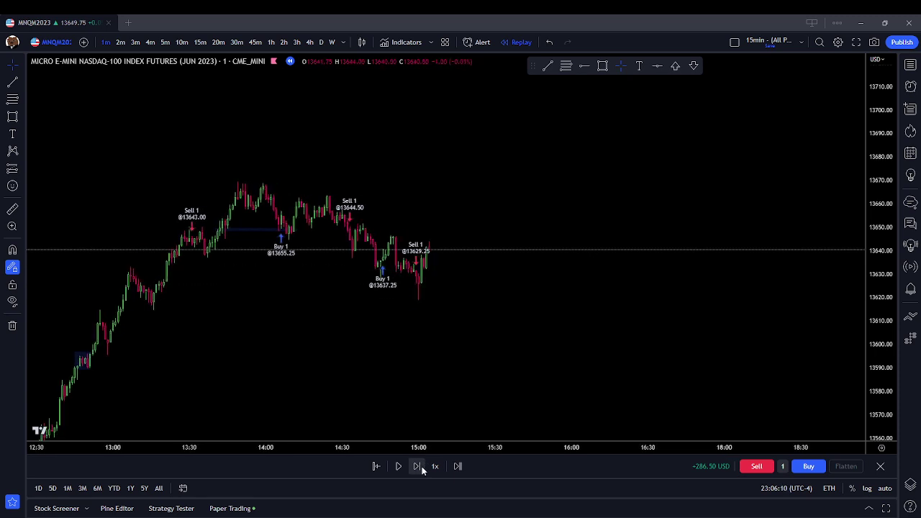
click(421, 466)
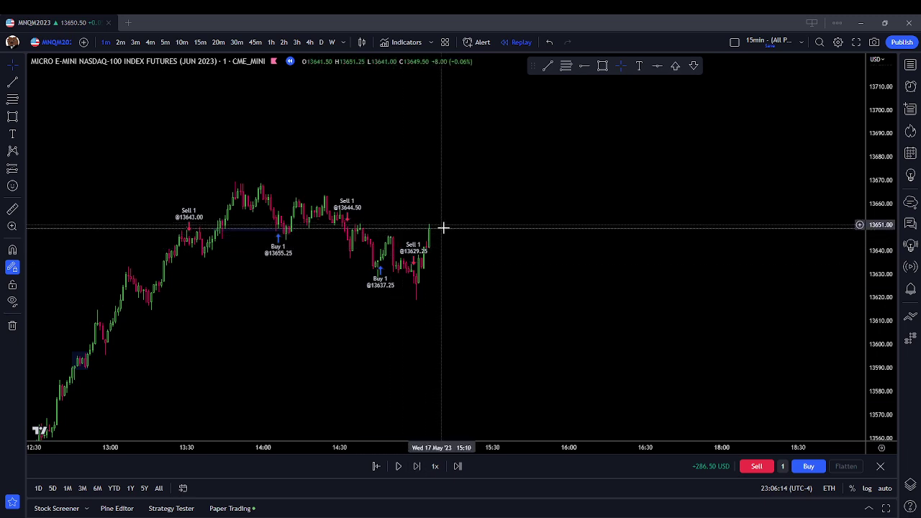
click(419, 466)
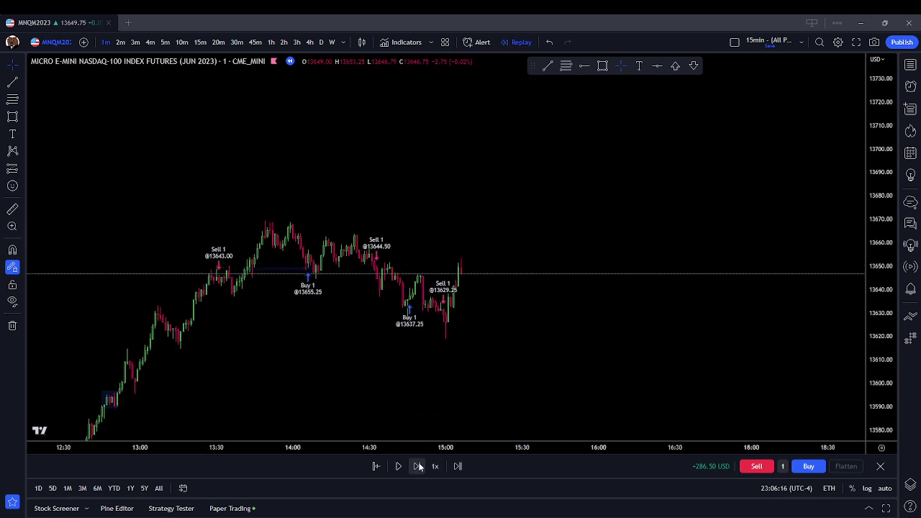
- Advance the replay to about 15:14 and buy one contract at 13655.25
scroll(599, 370, down, 2)
click(417, 466)
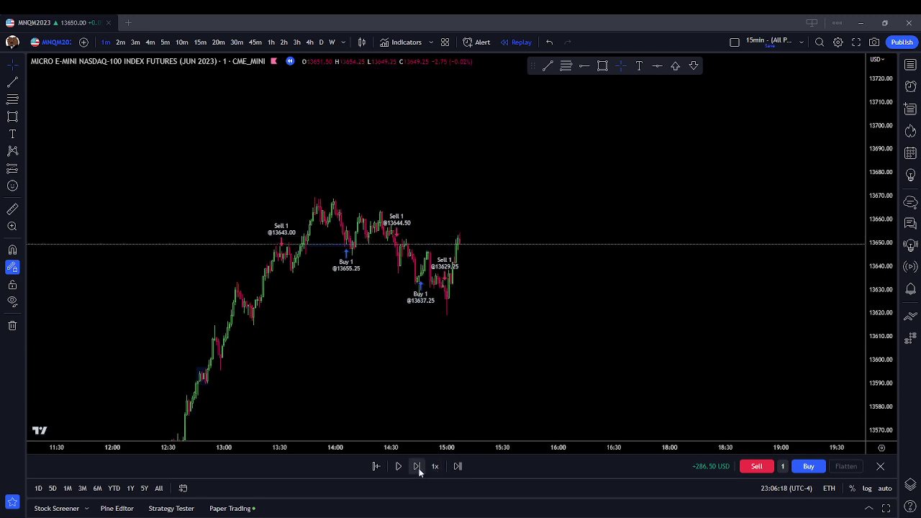
click(417, 466)
click(417, 466)
click(418, 466)
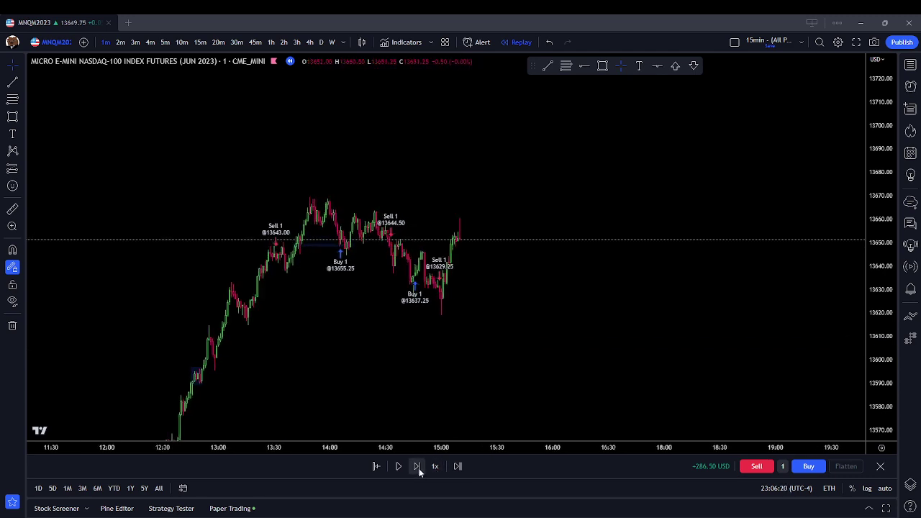
click(417, 466)
click(417, 466)
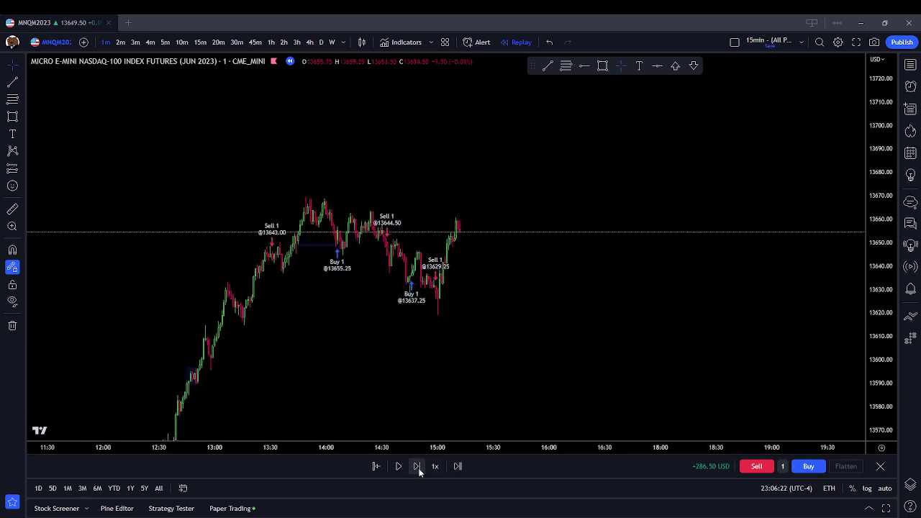
click(417, 466)
click(417, 466)
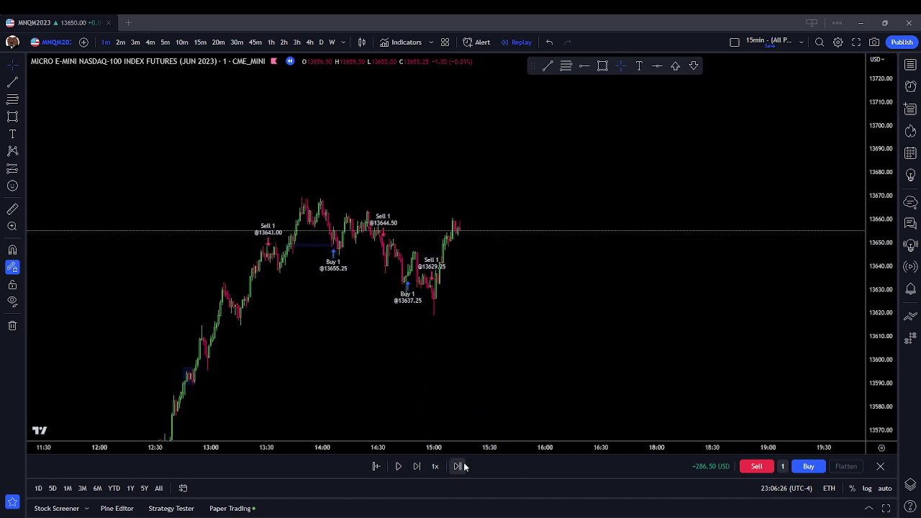
click(806, 467)
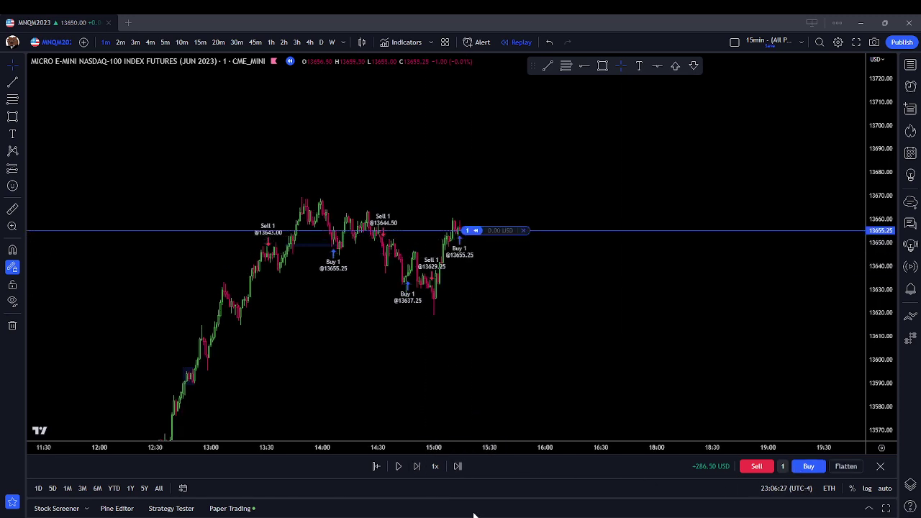
- Advance the replay to about 15:19 and close the one-contract long position at 13655.75
click(420, 466)
click(421, 466)
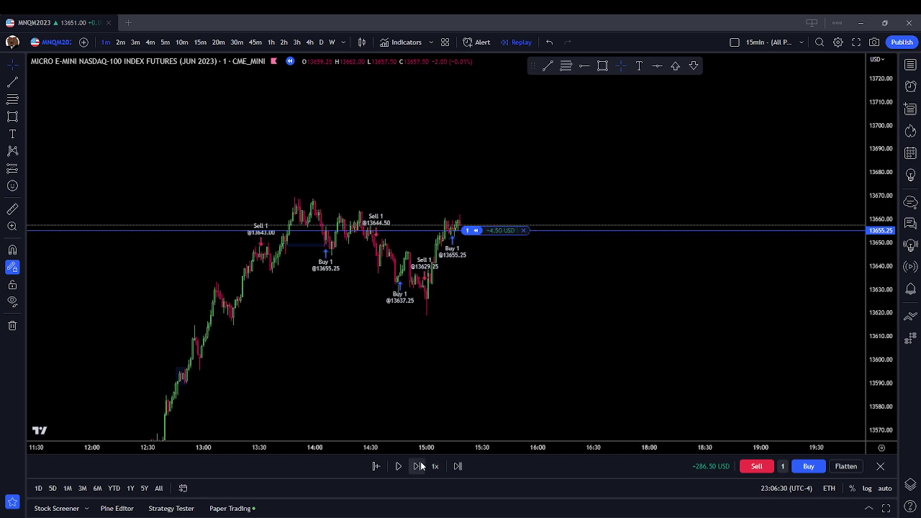
click(421, 466)
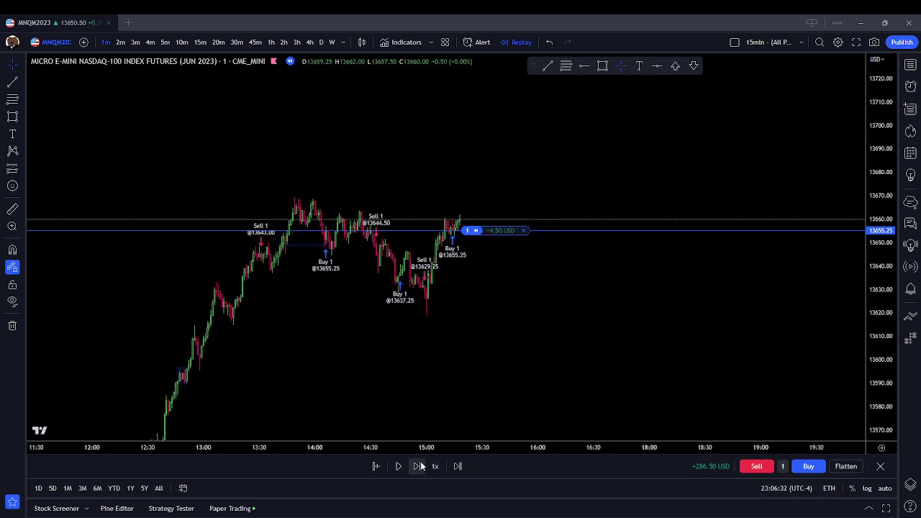
click(421, 466)
click(421, 466)
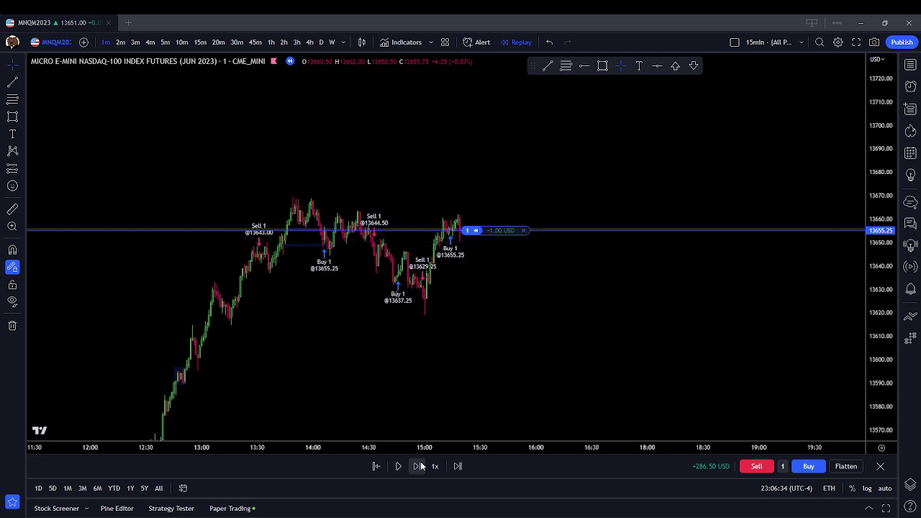
click(524, 230)
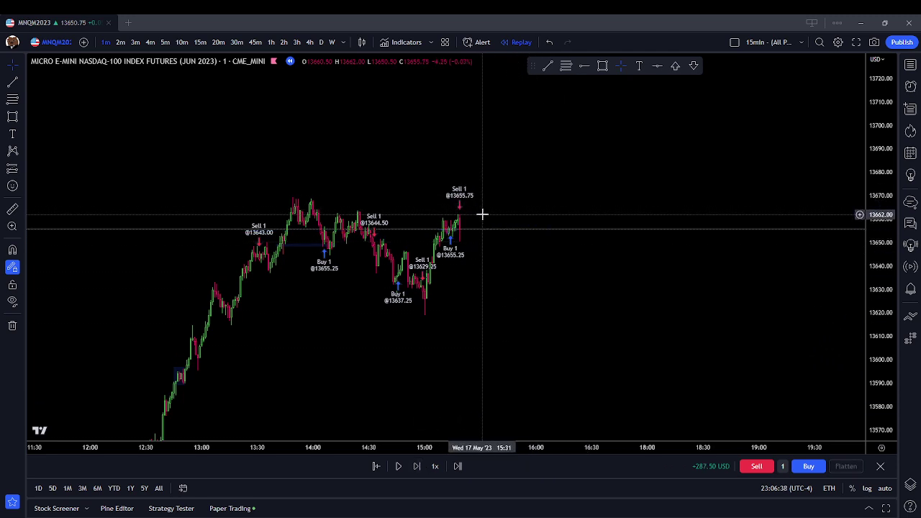
- Advance the replay minute by minute to about 15:30 and buy one contract at 13643.50
click(417, 467)
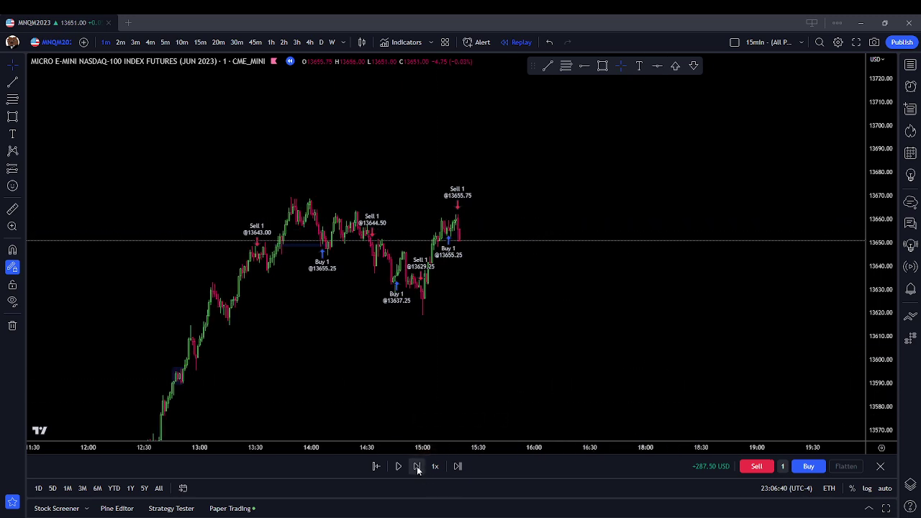
click(417, 467)
click(417, 467)
click(417, 467)
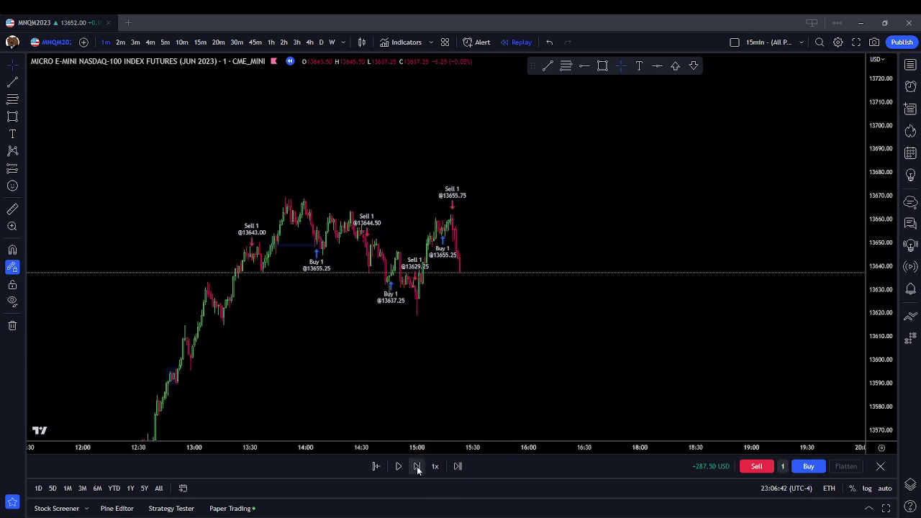
click(416, 467)
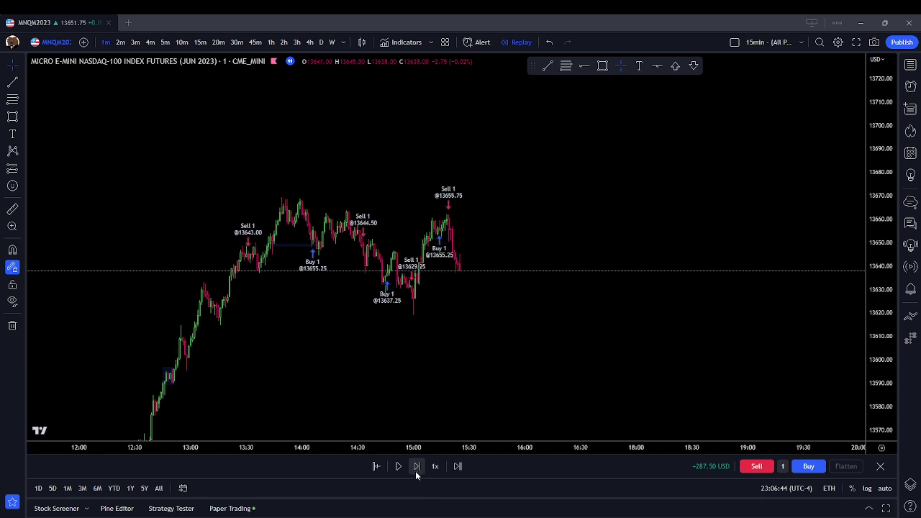
click(416, 467)
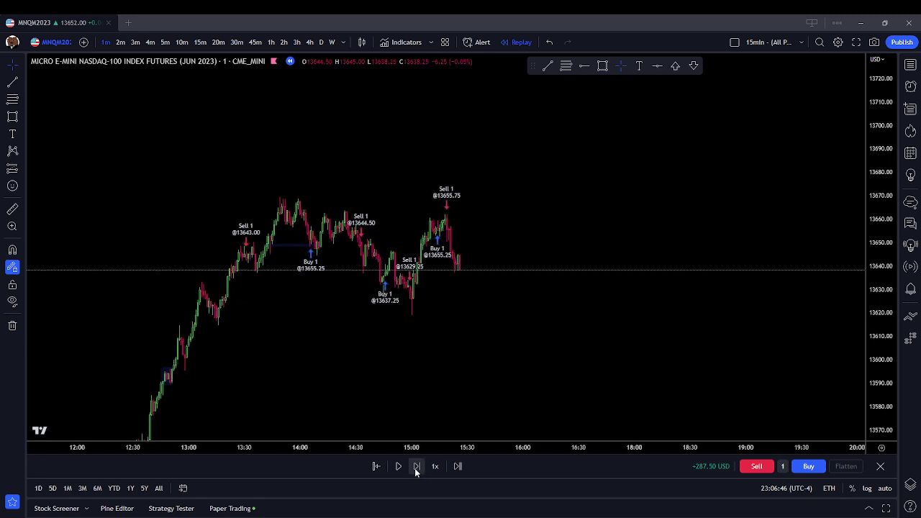
click(416, 467)
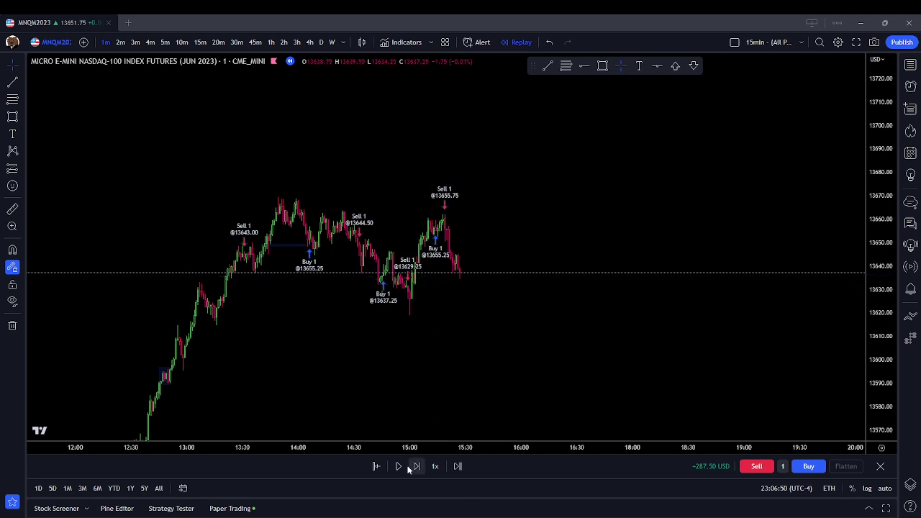
click(416, 467)
click(408, 465)
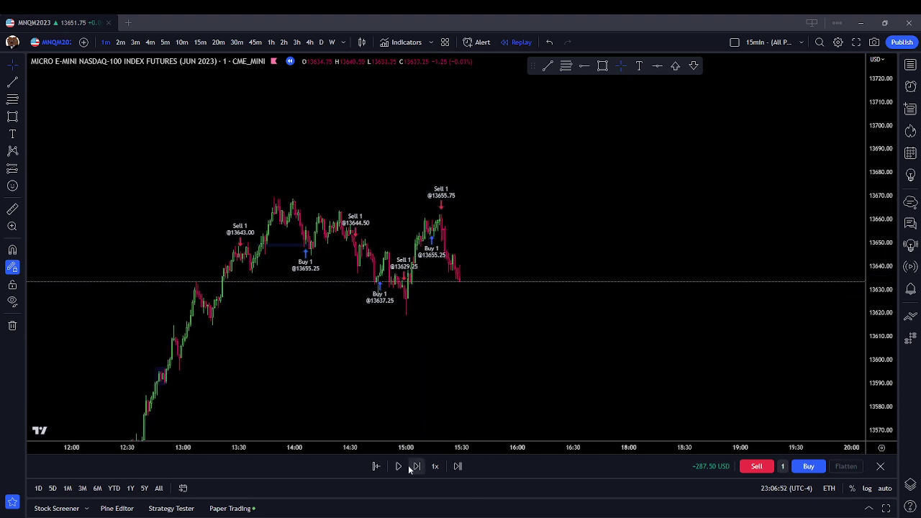
click(408, 468)
click(408, 465)
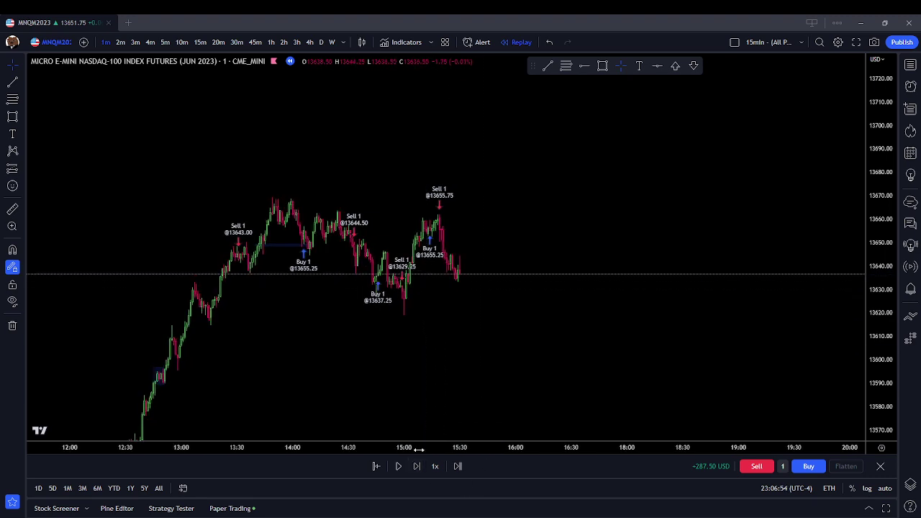
click(809, 466)
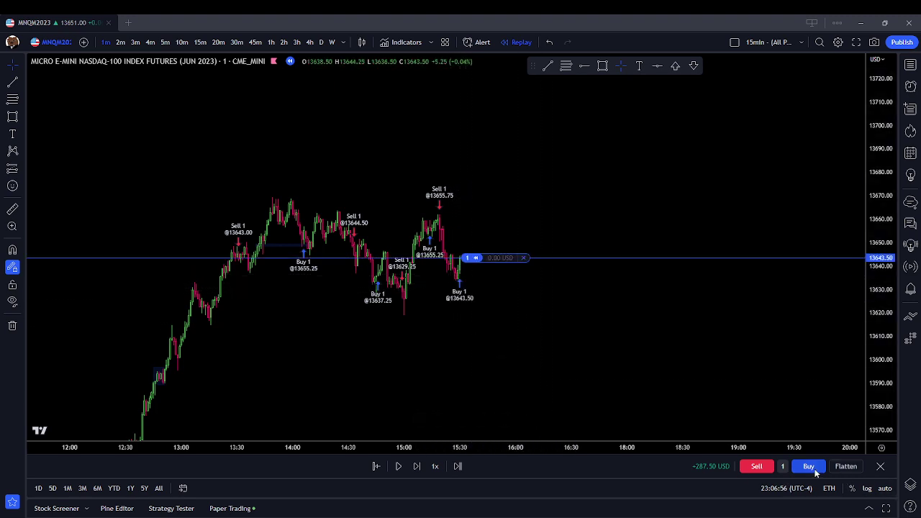
- Advance the replay minute by minute to about 15:34 while holding the one-contract long
click(411, 467)
click(413, 468)
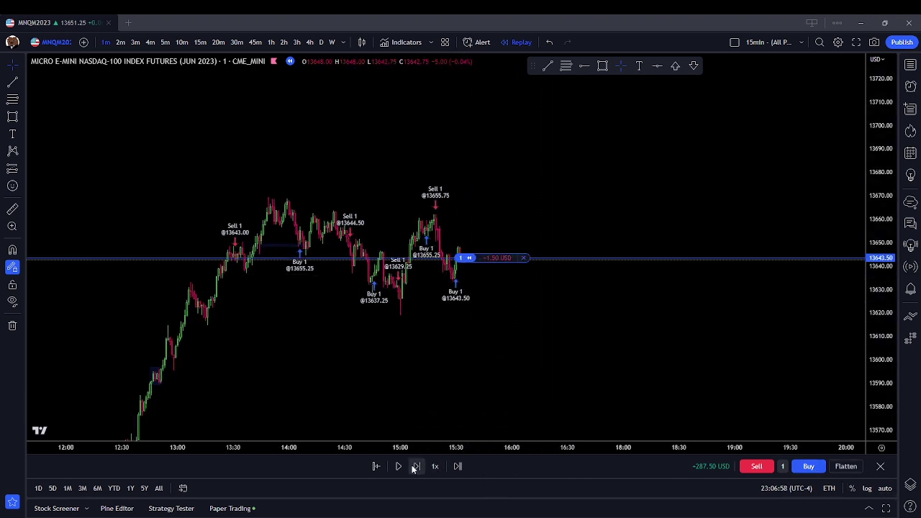
click(415, 466)
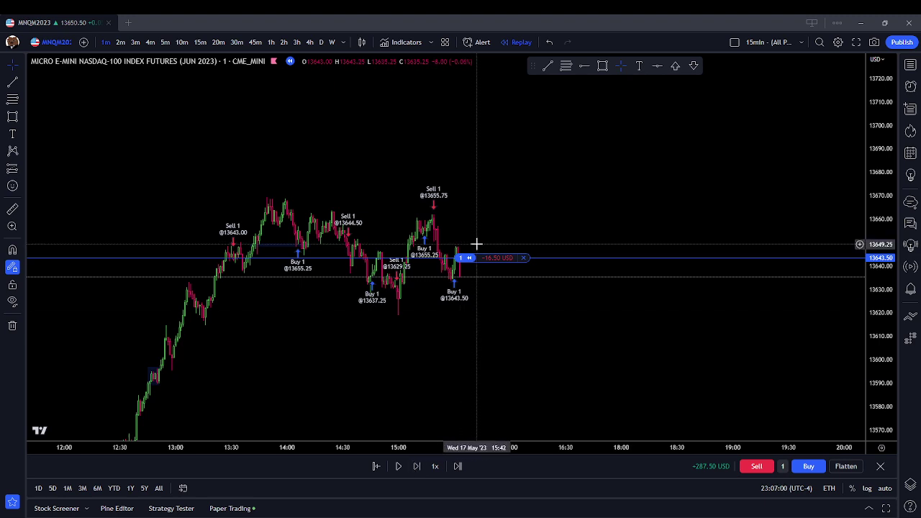
click(419, 466)
click(417, 466)
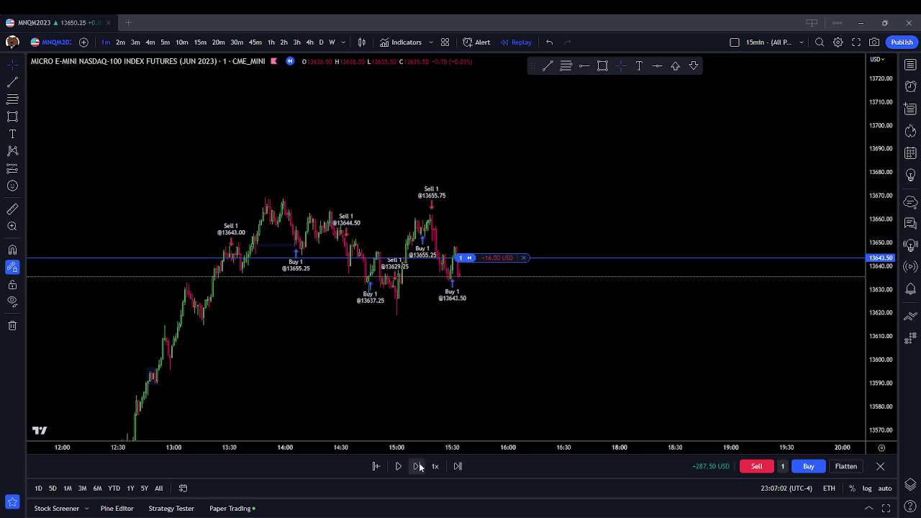
- Advance the replay to about 15:35 and close the one-contract long position at 13638.00
click(417, 466)
click(524, 257)
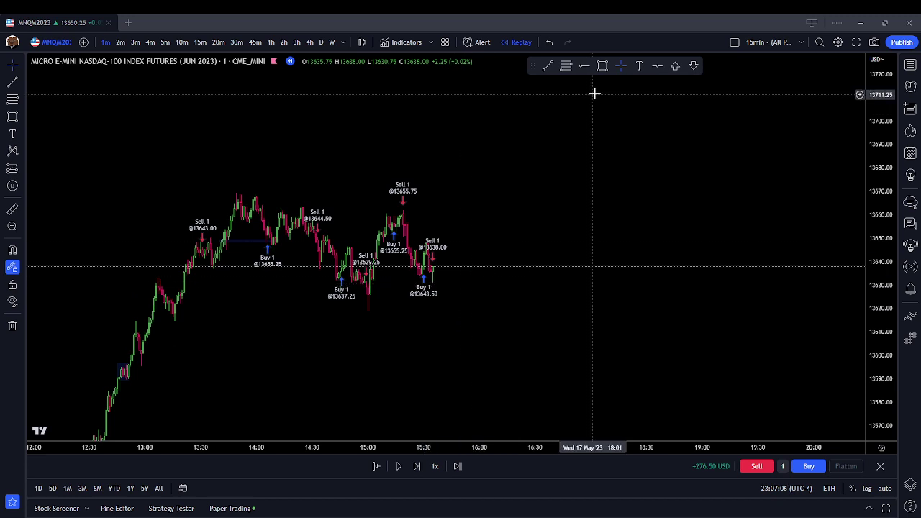
- Draw a thin rectangle zone around 13631 from about 14:57 to 15:42 under the latest pullback
click(602, 65)
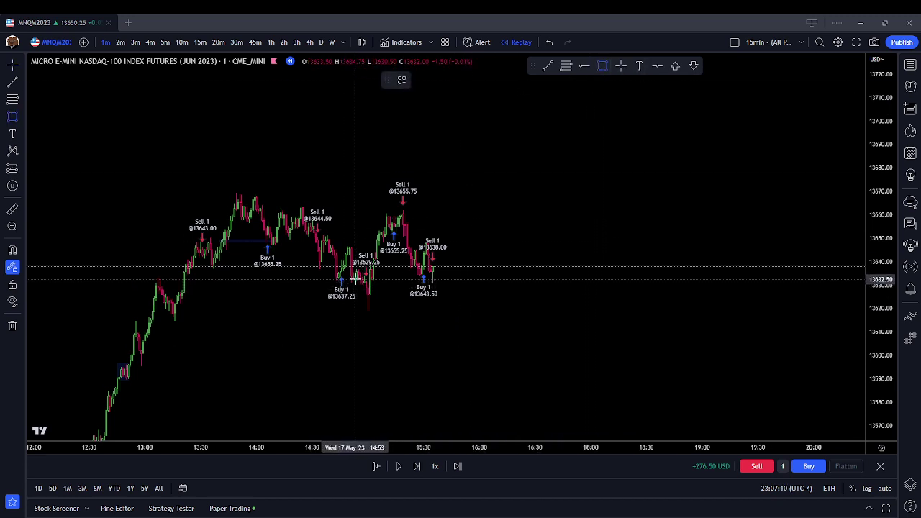
drag(362, 282, 446, 282)
click(482, 317)
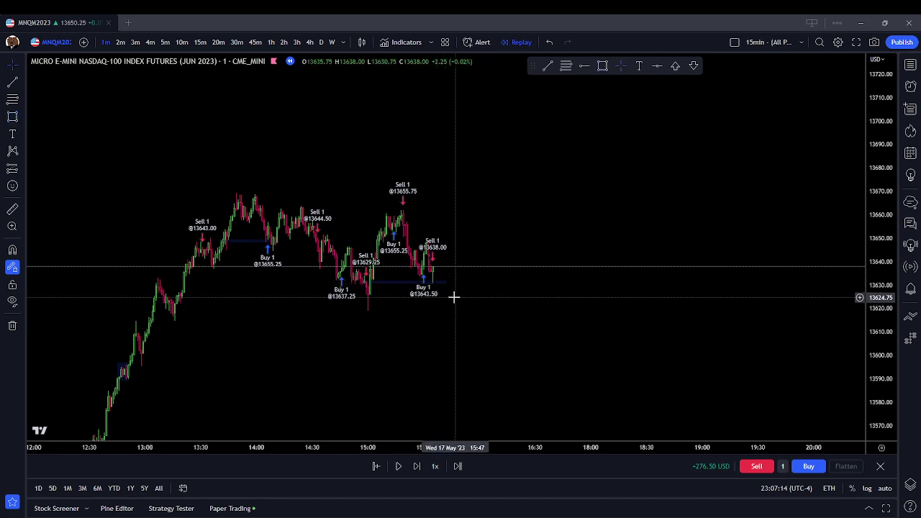
- Buy one contract at 13638.00 and advance the replay minute by minute to about 15:43
click(809, 466)
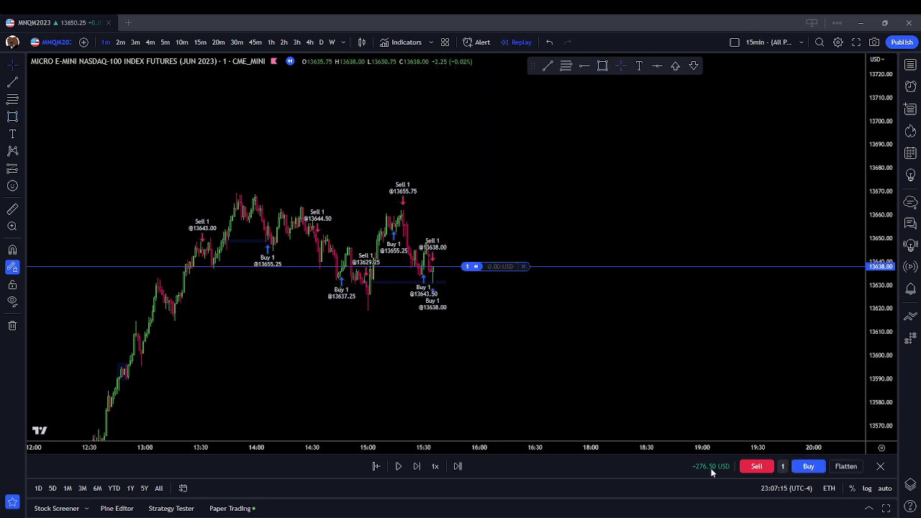
click(421, 466)
click(421, 466)
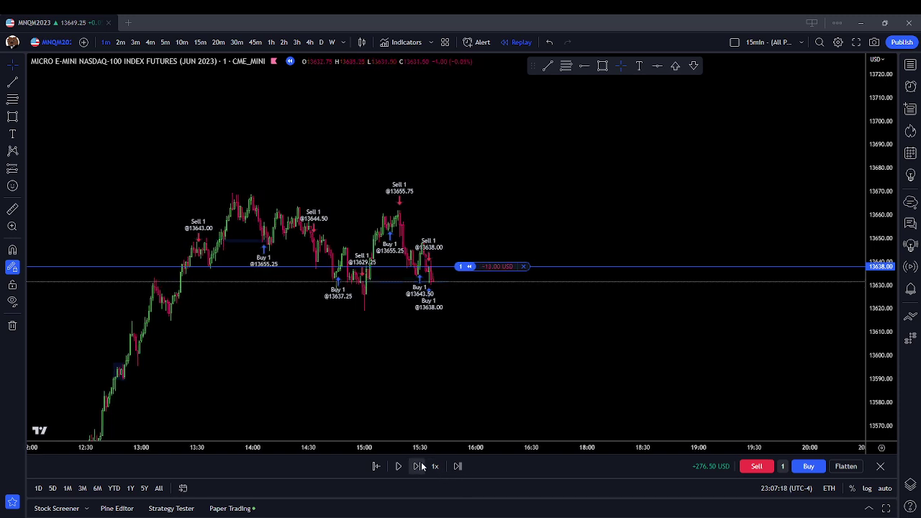
click(421, 466)
click(422, 466)
click(422, 466)
click(421, 466)
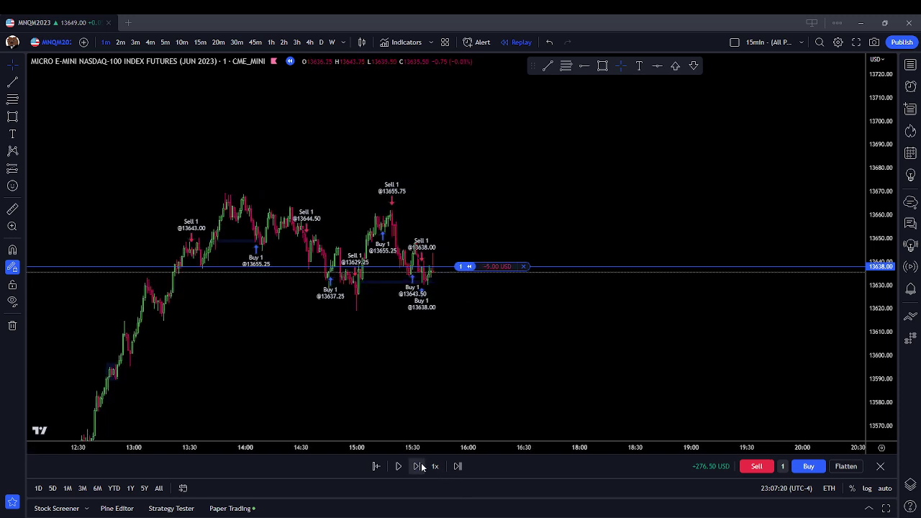
click(422, 466)
click(421, 466)
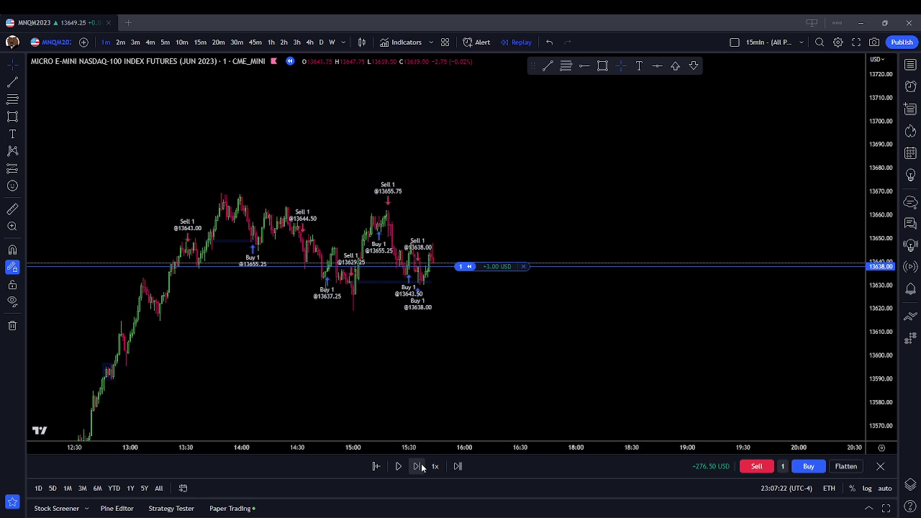
click(421, 466)
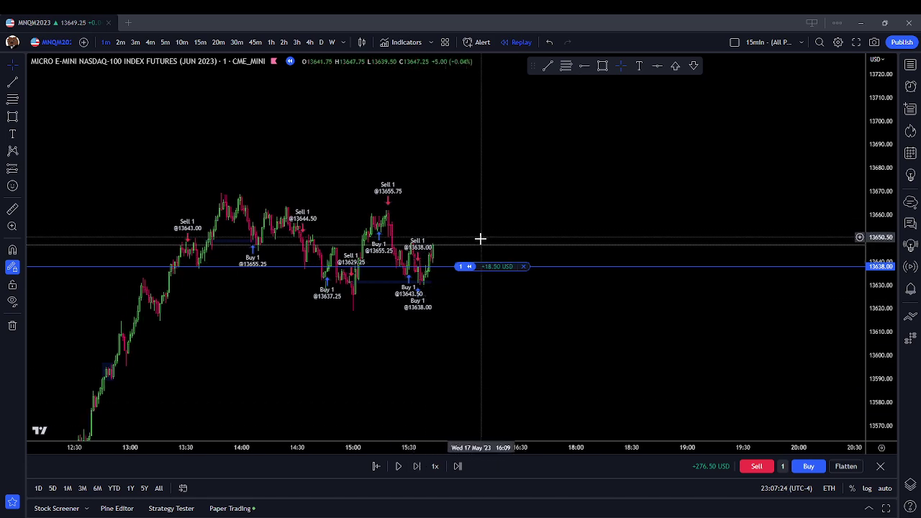
- Draw two rectangle zones above price: 13648.75 to 13651.00 starting at 15:16, and 13662.50 to 13664.00 from 14:58 to 16:25
scroll(468, 227, up, 5)
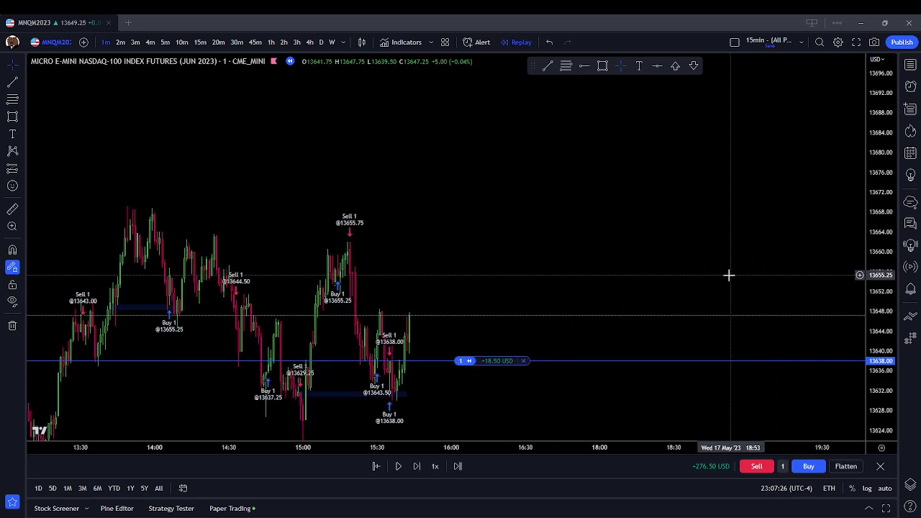
click(602, 65)
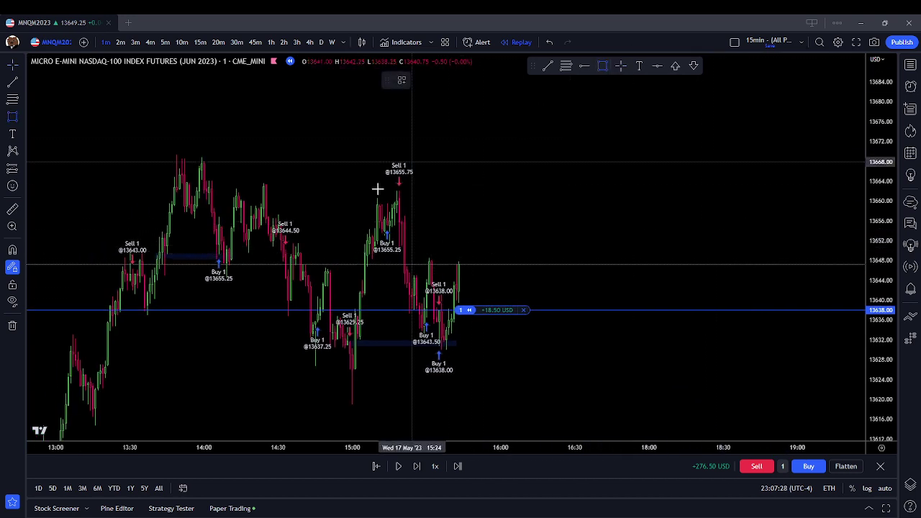
click(391, 246)
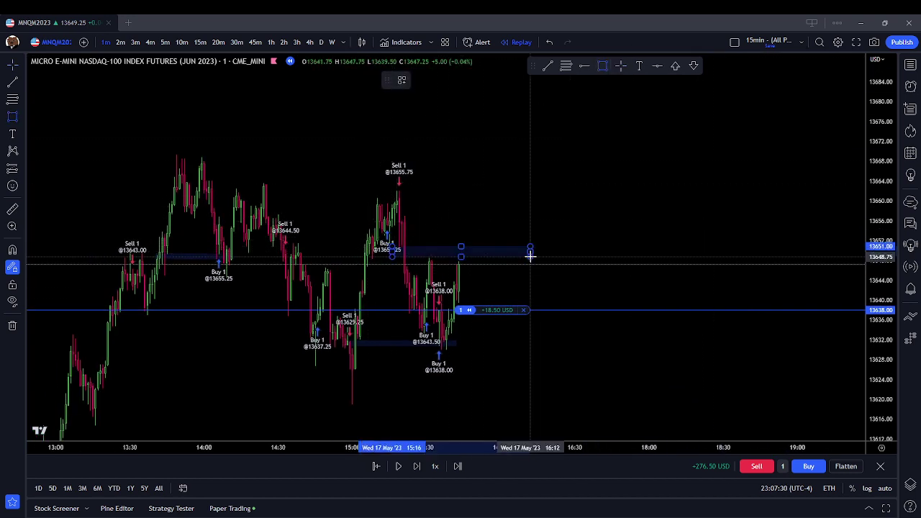
click(500, 256)
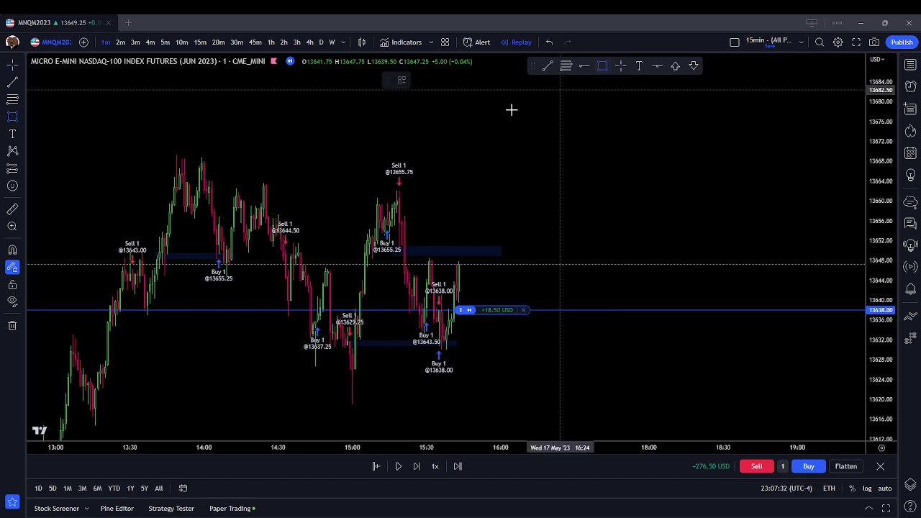
click(345, 188)
click(563, 187)
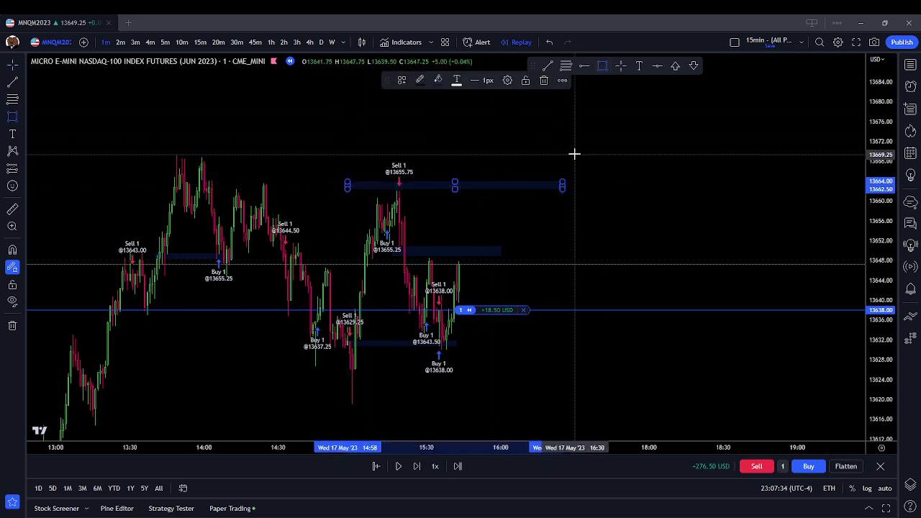
- Advance the replay minute by minute to about 15:48 while holding the one-contract long
click(417, 466)
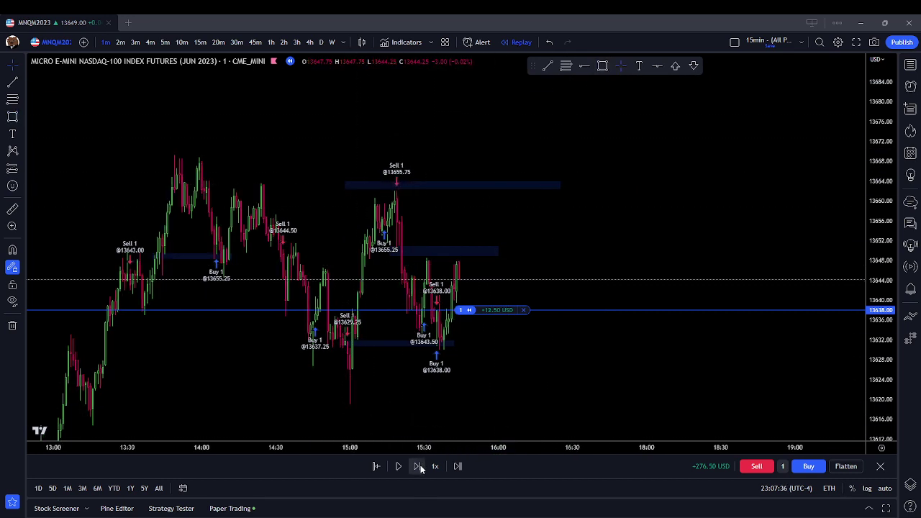
click(421, 467)
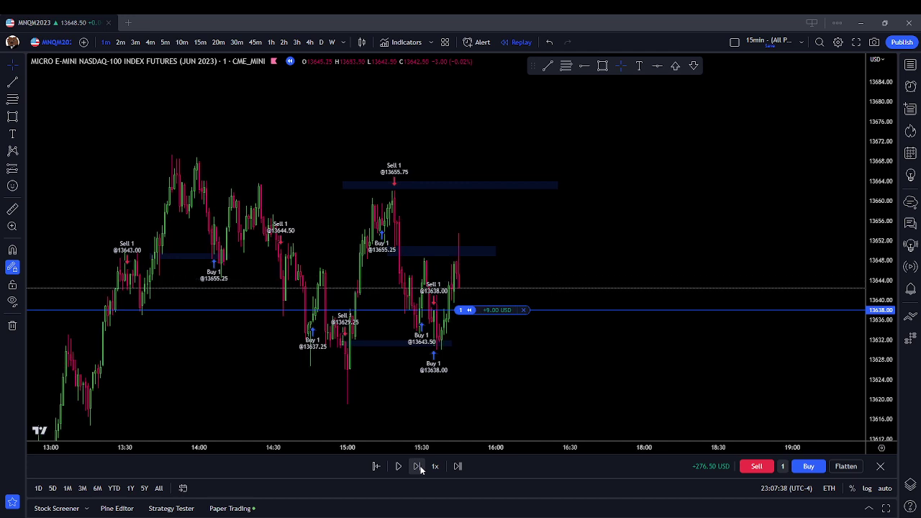
click(417, 466)
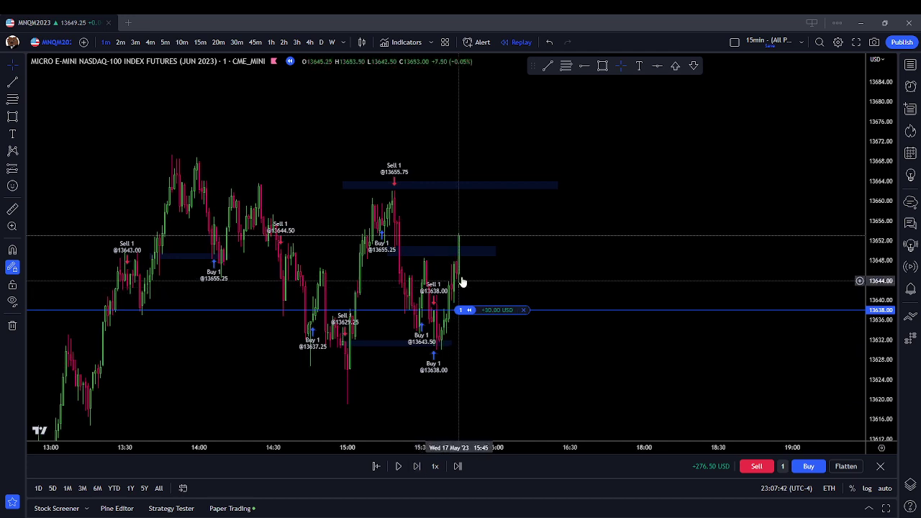
click(418, 467)
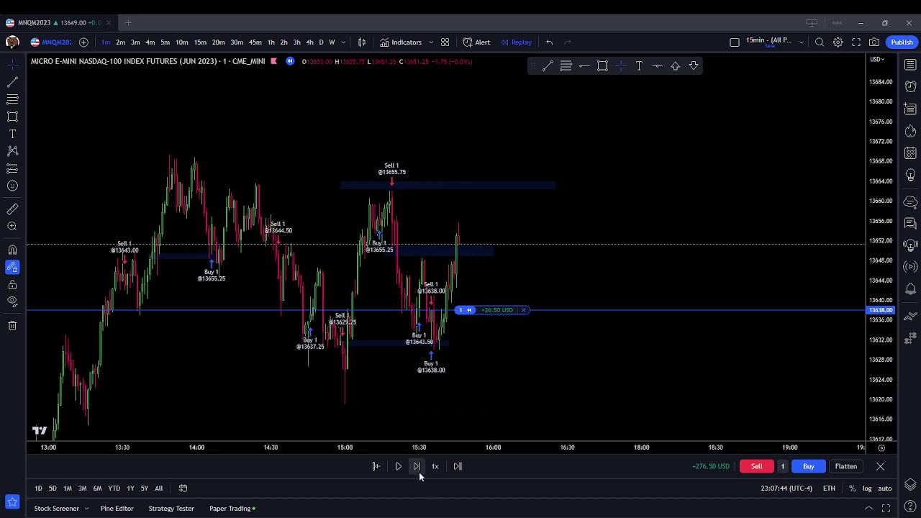
click(419, 472)
click(418, 472)
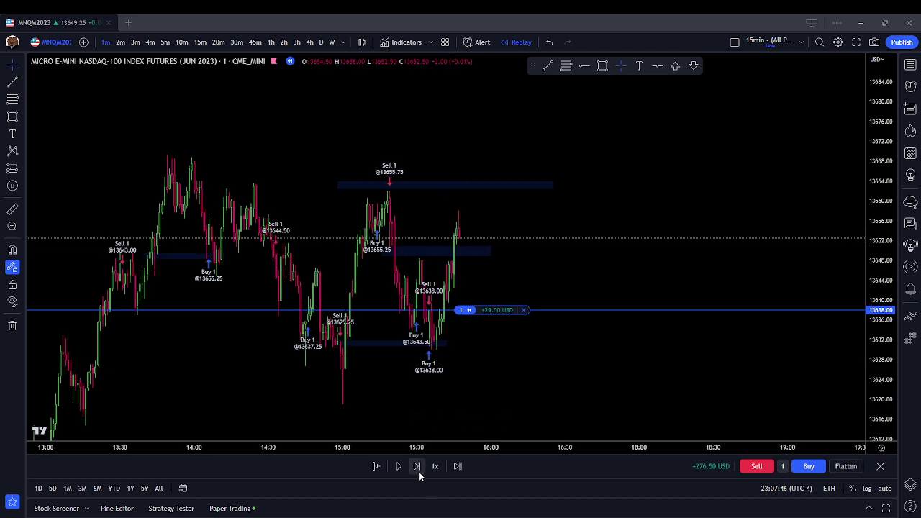
click(418, 472)
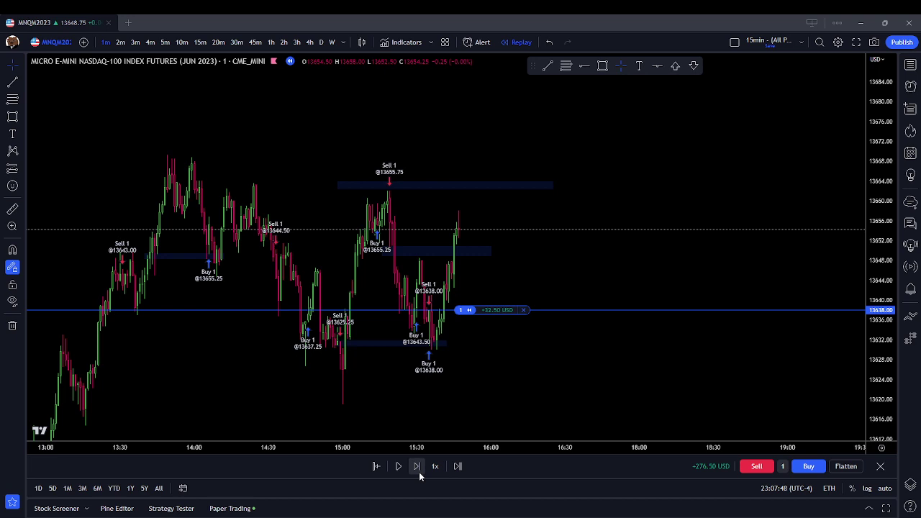
click(419, 472)
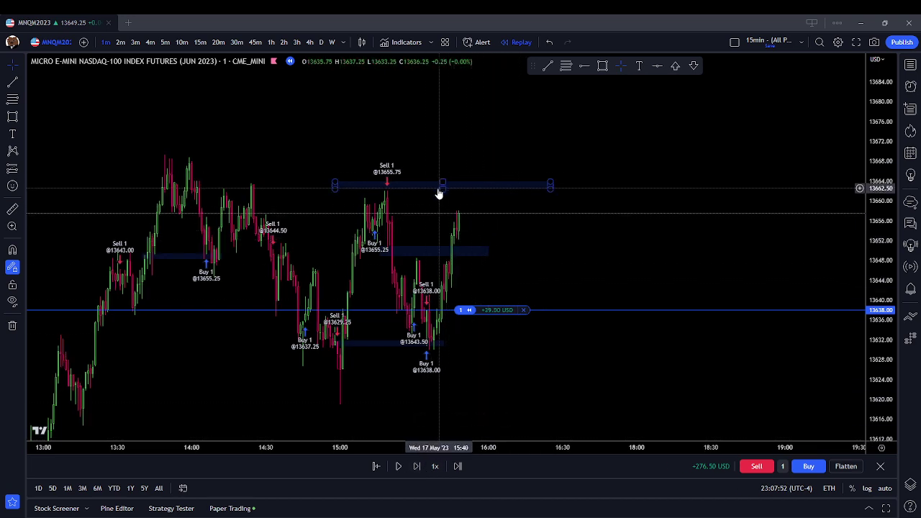
- Advance the replay to about 15:50 and shift the upper zone slightly so it spans 15:00 to 16:27
click(403, 185)
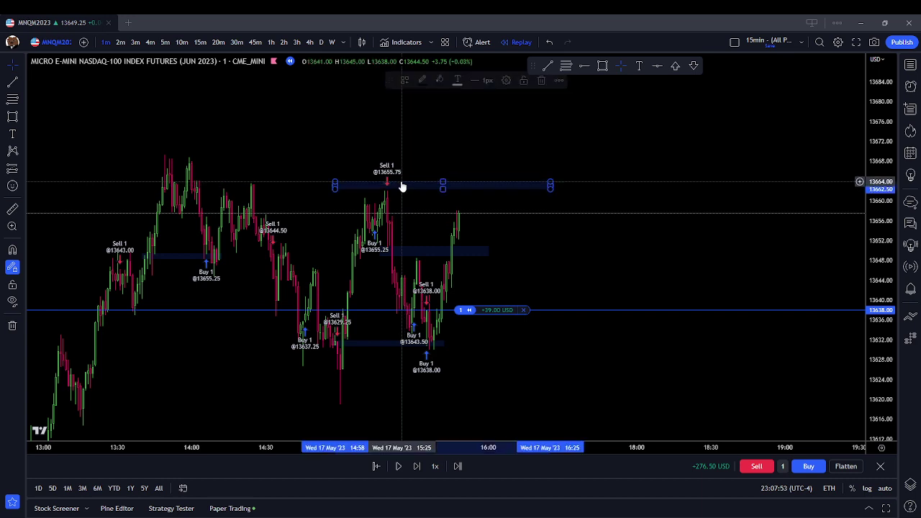
click(416, 466)
click(416, 466)
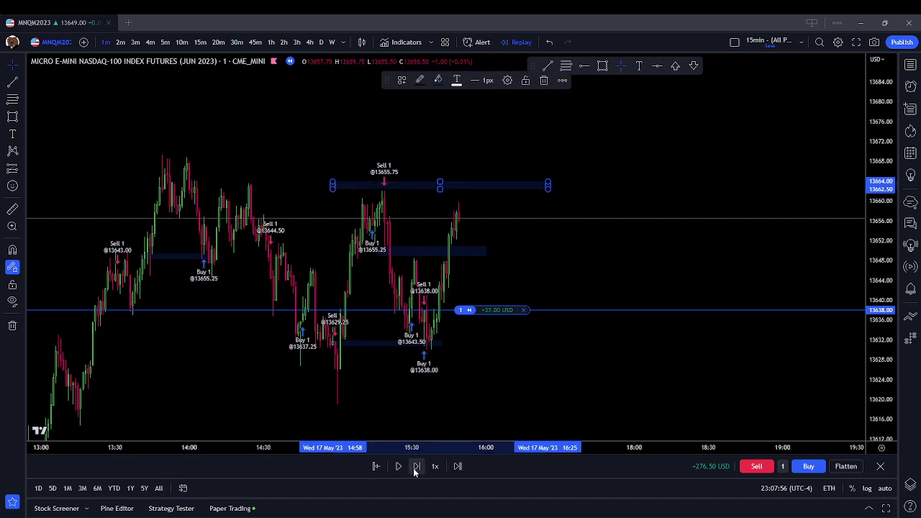
click(415, 466)
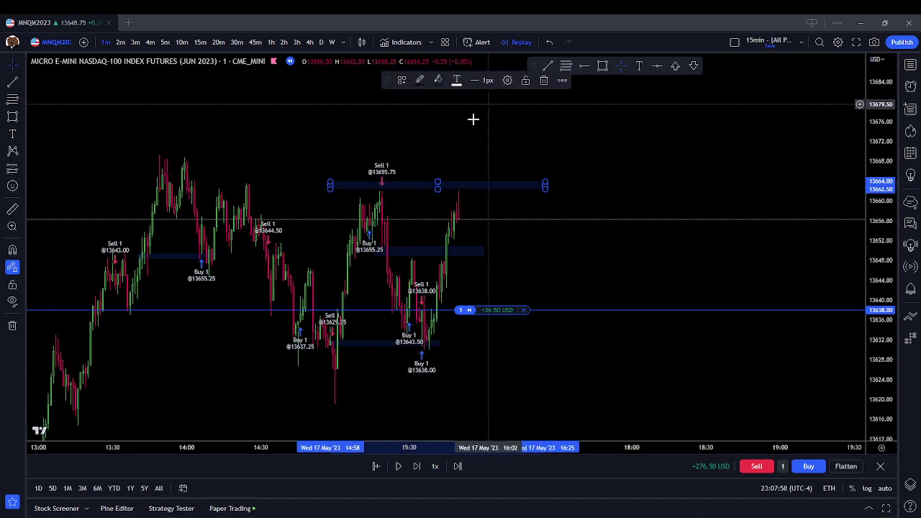
mouse_move(456, 186)
mouse_down()
mouse_move(462, 213)
mouse_move(460, 185)
mouse_up()
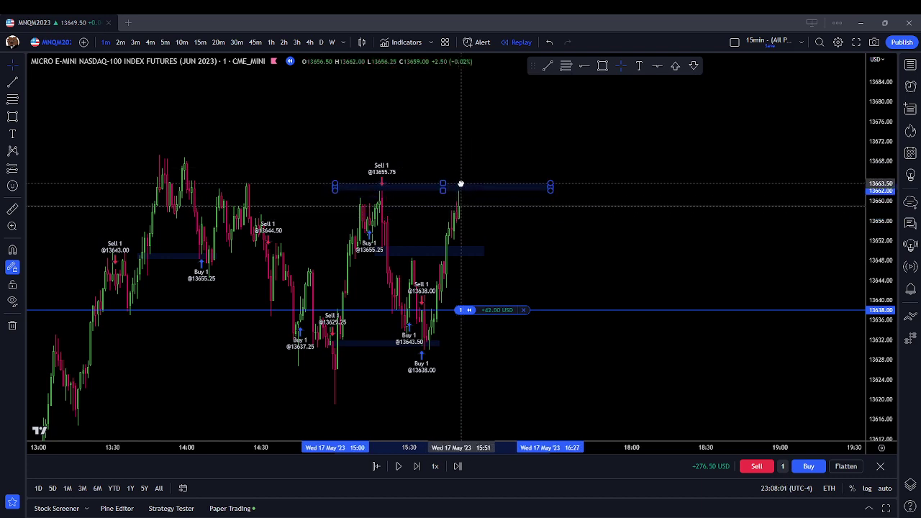
- Advance the replay to about 15:51 and close the one-contract long position at 13654.00
click(418, 466)
click(417, 466)
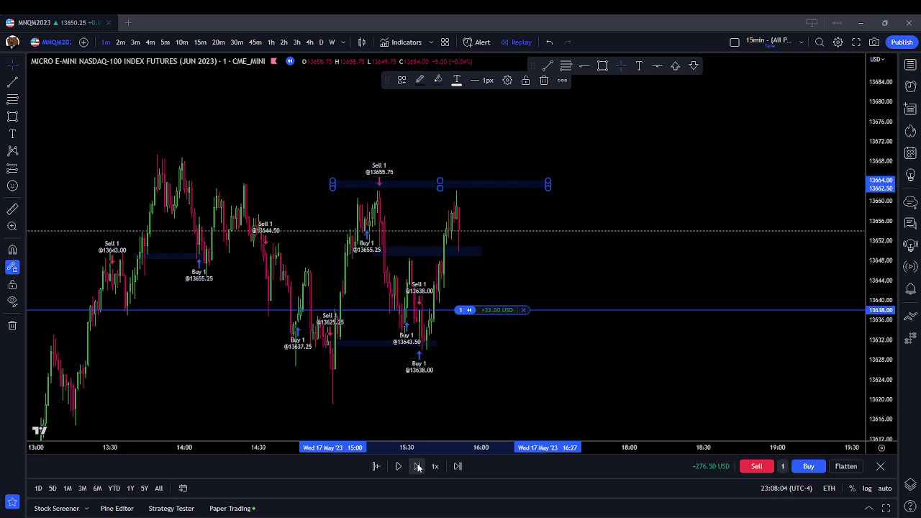
click(523, 310)
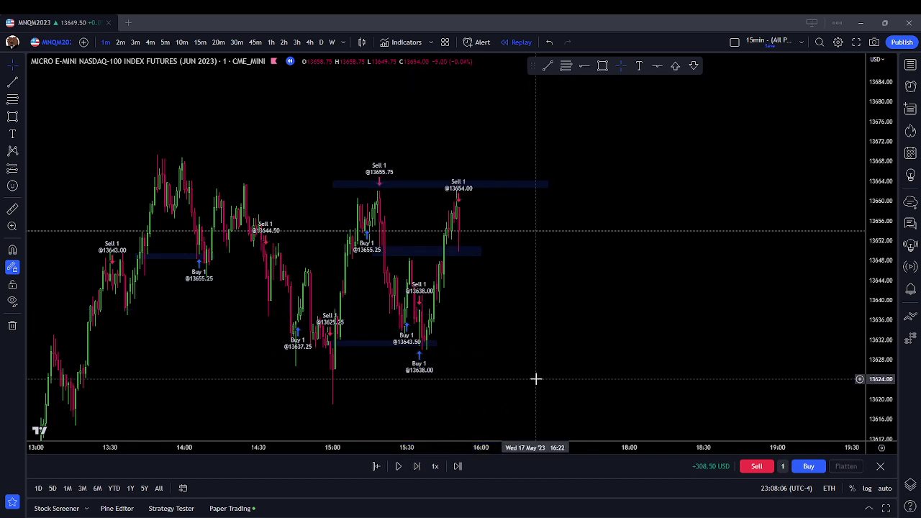
- Advance the replay minute by minute to about 16:07 without an open position
drag(518, 402, 452, 425)
click(415, 468)
click(415, 467)
click(415, 467)
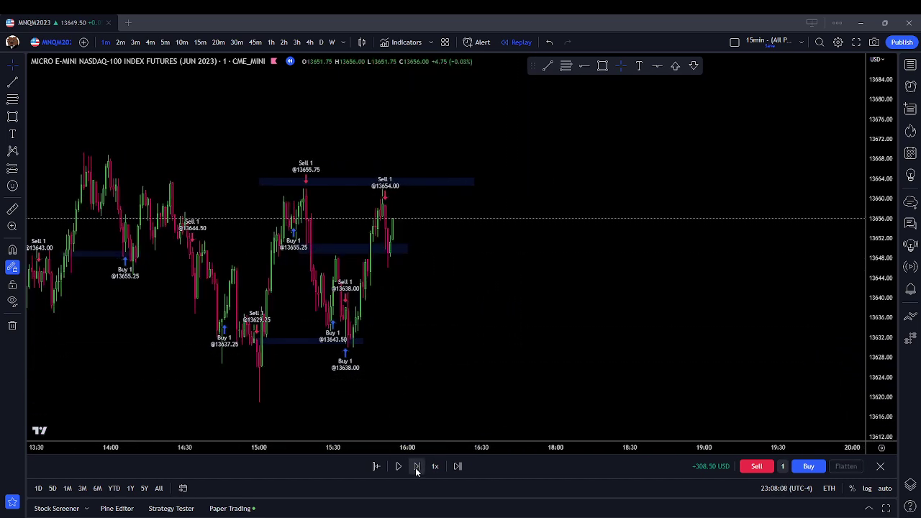
click(415, 468)
click(415, 468)
click(415, 467)
click(415, 467)
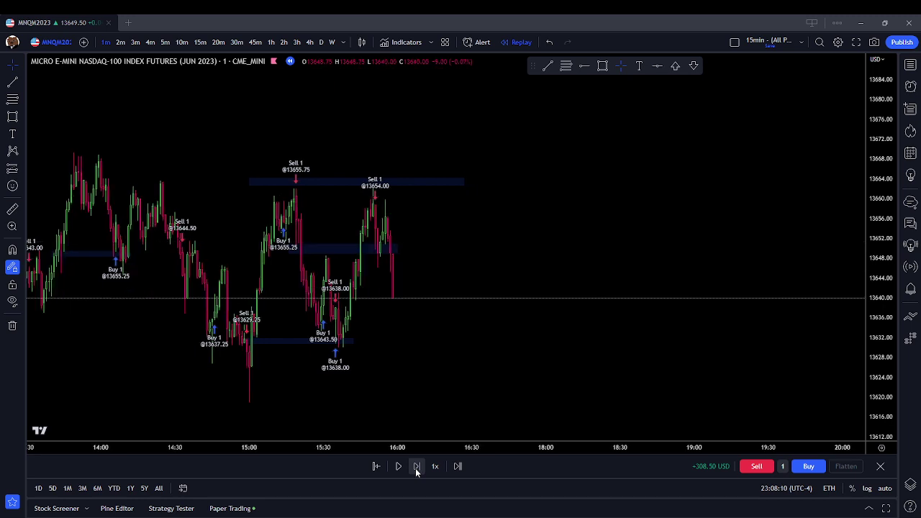
click(415, 468)
click(415, 468)
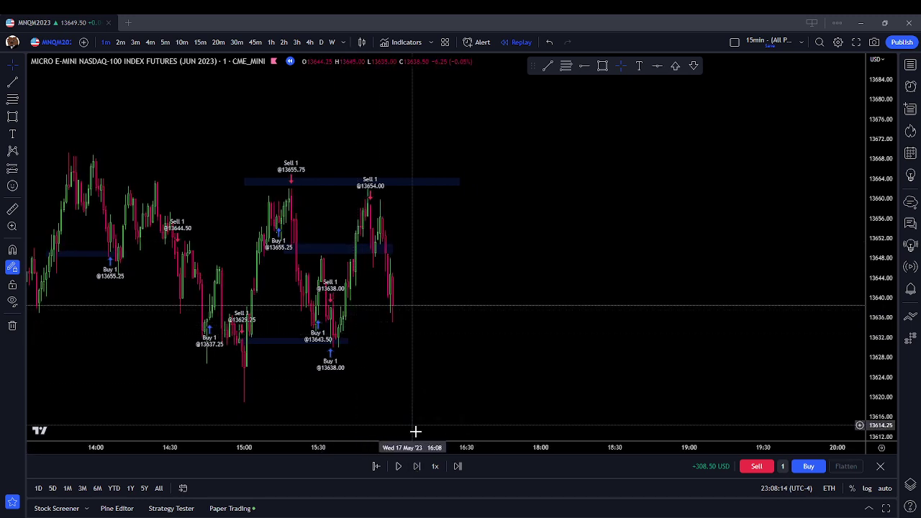
click(423, 469)
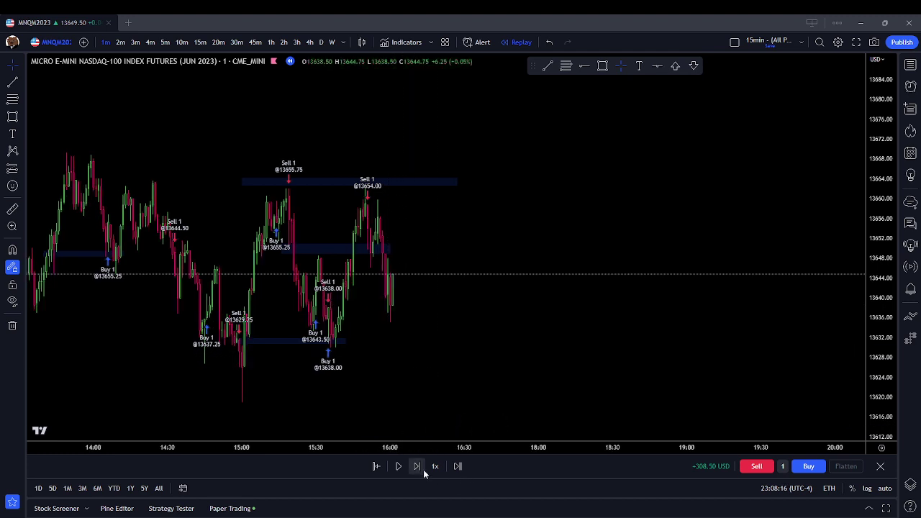
click(423, 469)
click(423, 469)
click(423, 469)
click(423, 469)
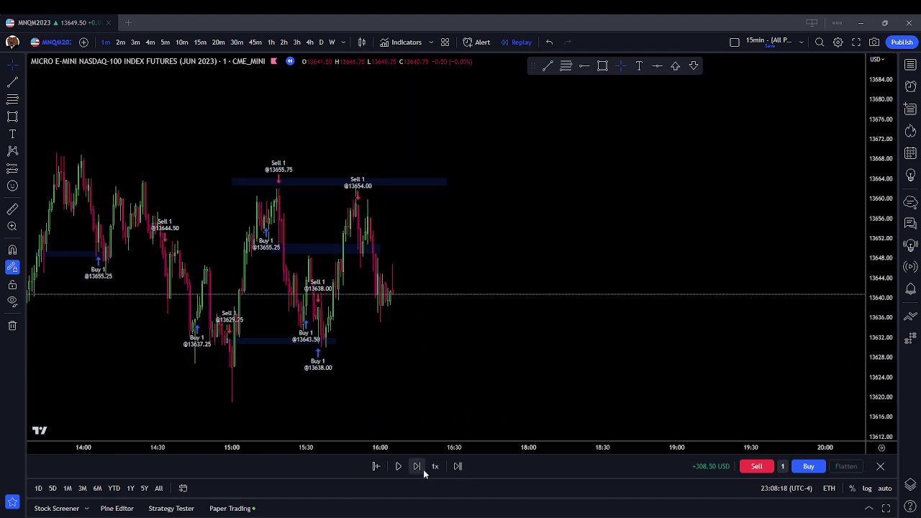
click(422, 469)
click(423, 469)
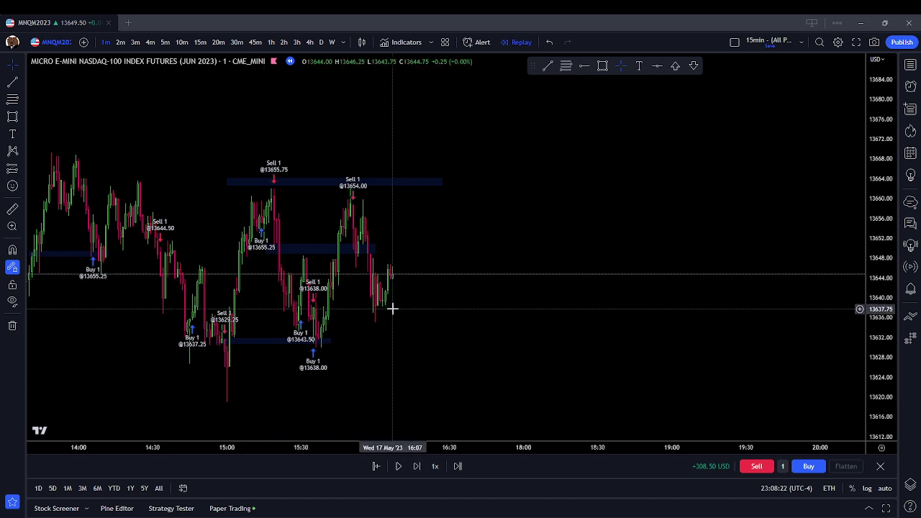
- Remove all drawings from the chart
right_click(470, 347)
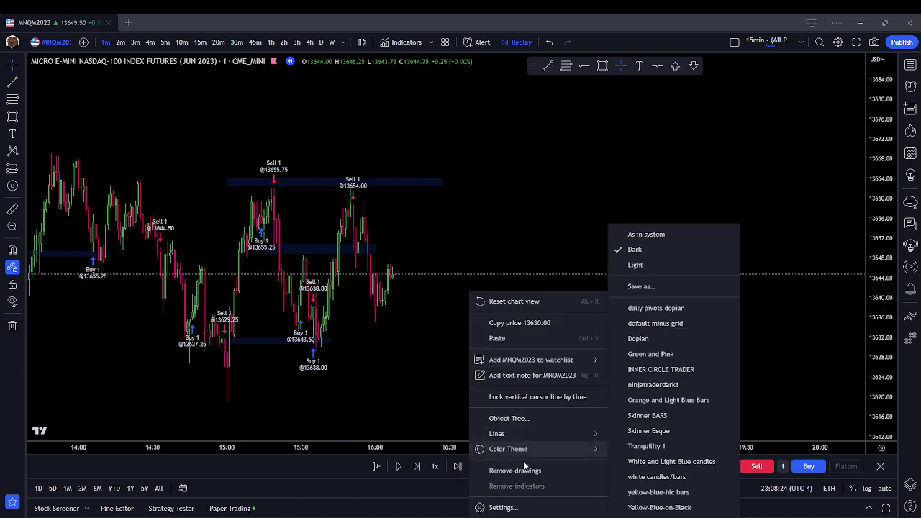
click(529, 469)
scroll(503, 309, left, 3)
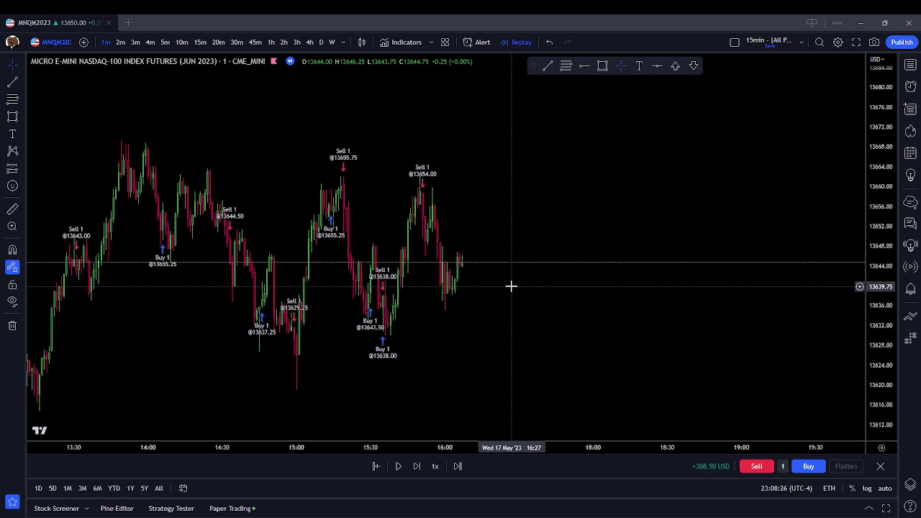
- Draw a thin rectangle zone at about 13635.50, spanning roughly 15:33 to 16:17
click(602, 65)
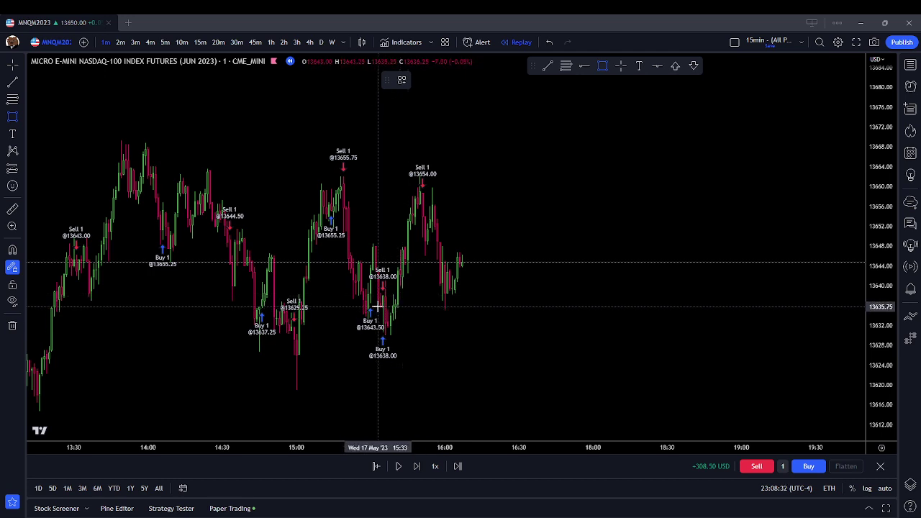
drag(375, 309, 487, 308)
click(460, 261)
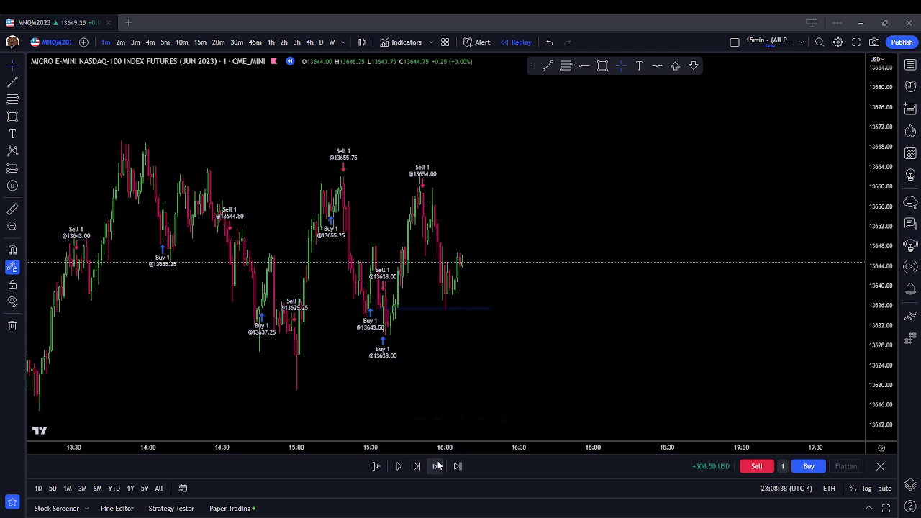
- Buy one contract at 13644.75 and advance the replay minute by minute to about 16:15
click(806, 466)
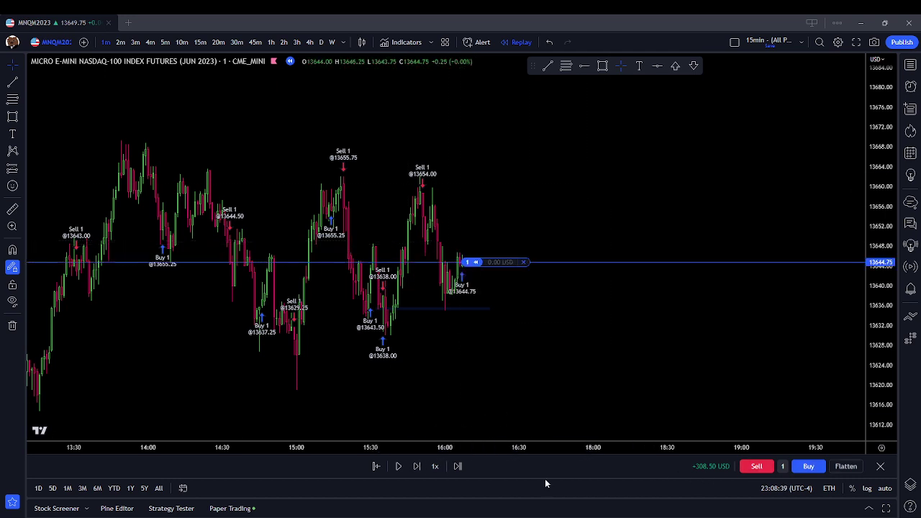
click(417, 466)
click(417, 466)
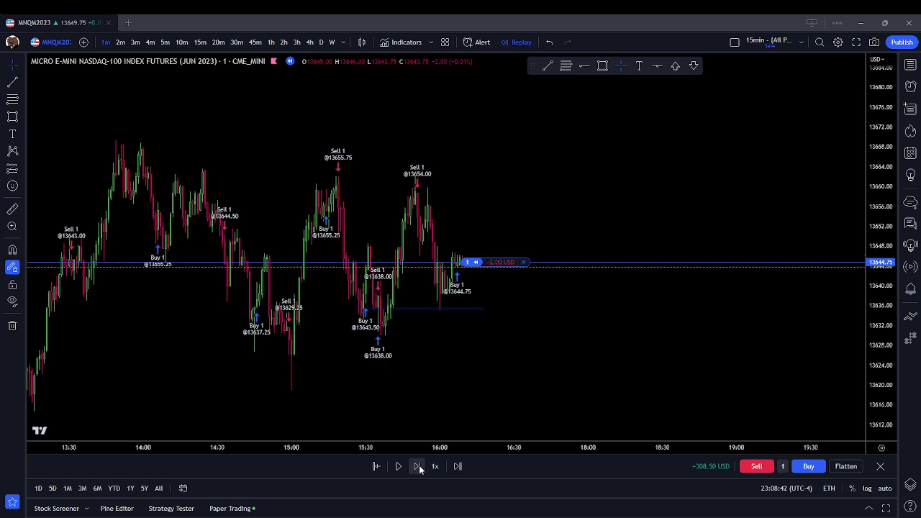
click(417, 466)
click(417, 466)
click(417, 466)
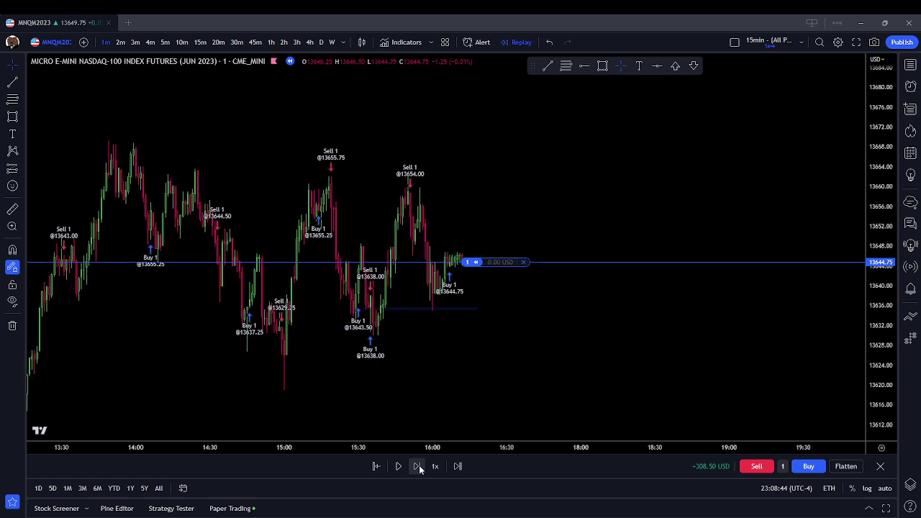
click(417, 466)
click(417, 466)
click(417, 466)
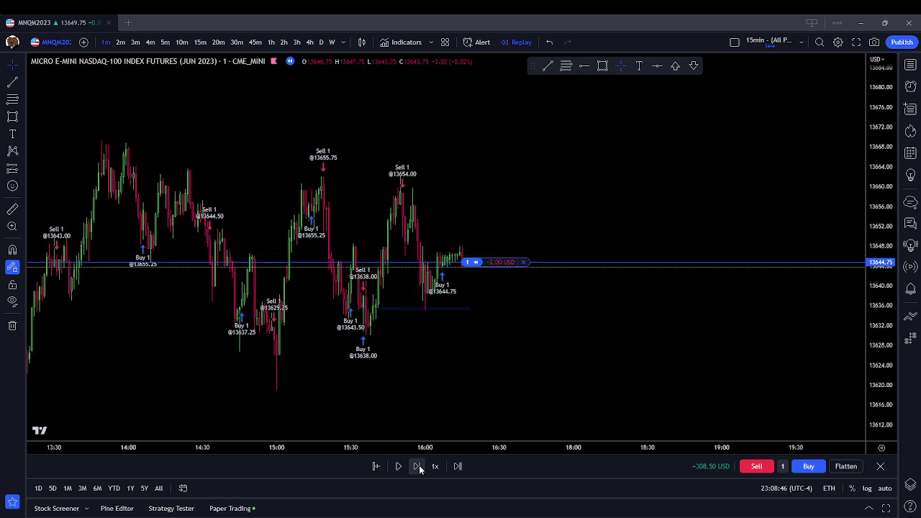
- Advance the replay to about 16:21 and close the one-contract long position at 13648.00
click(418, 466)
click(418, 466)
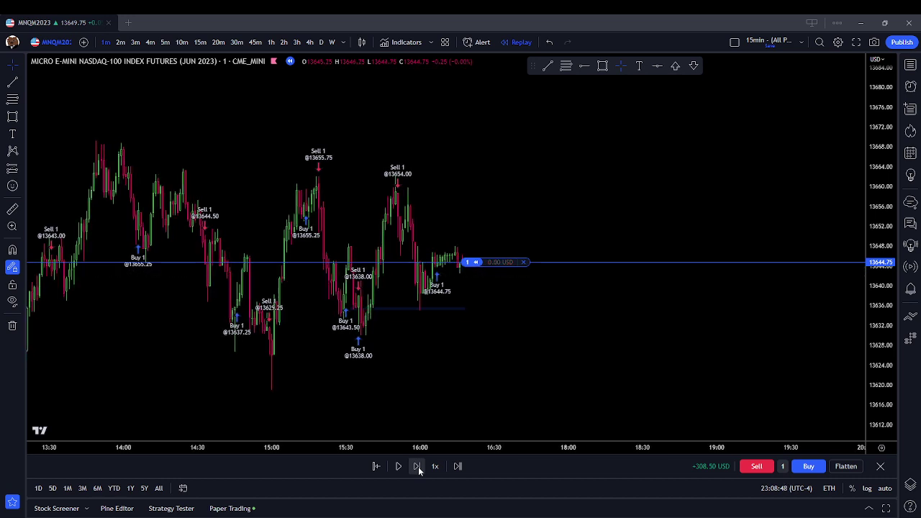
click(418, 466)
click(418, 466)
click(418, 466)
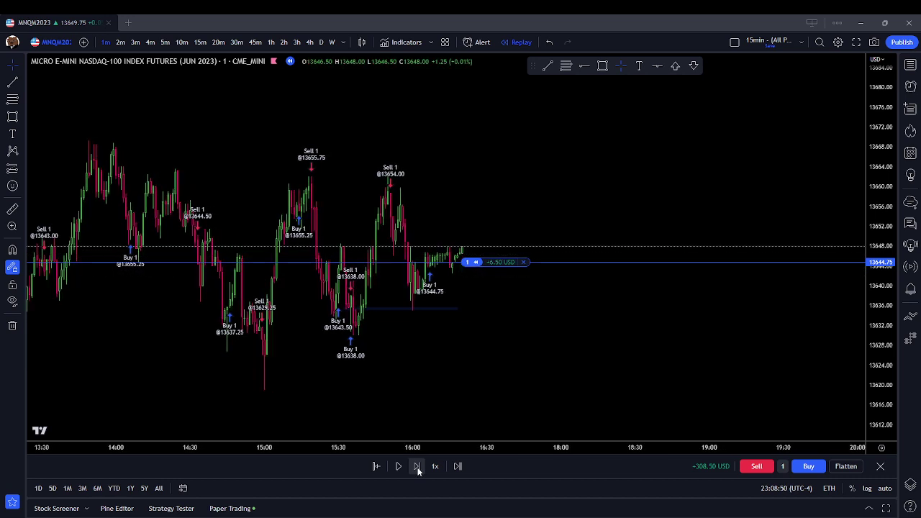
click(417, 466)
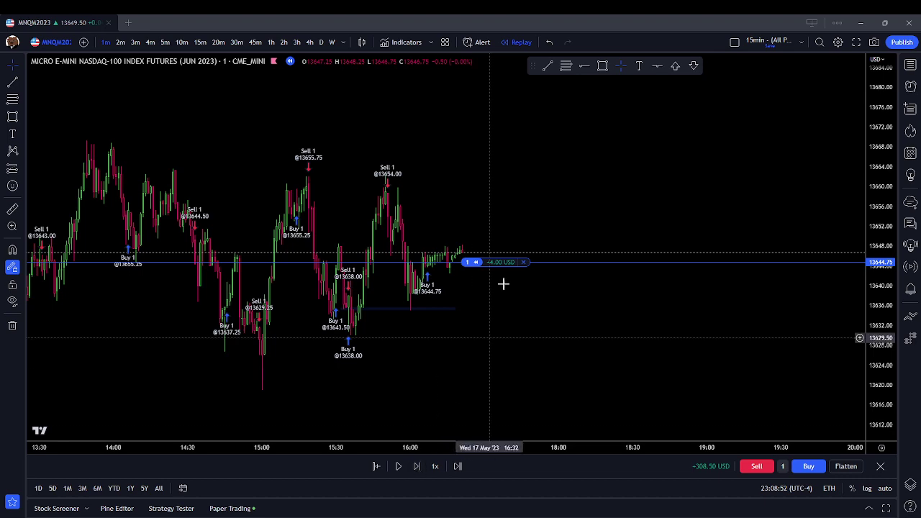
click(523, 262)
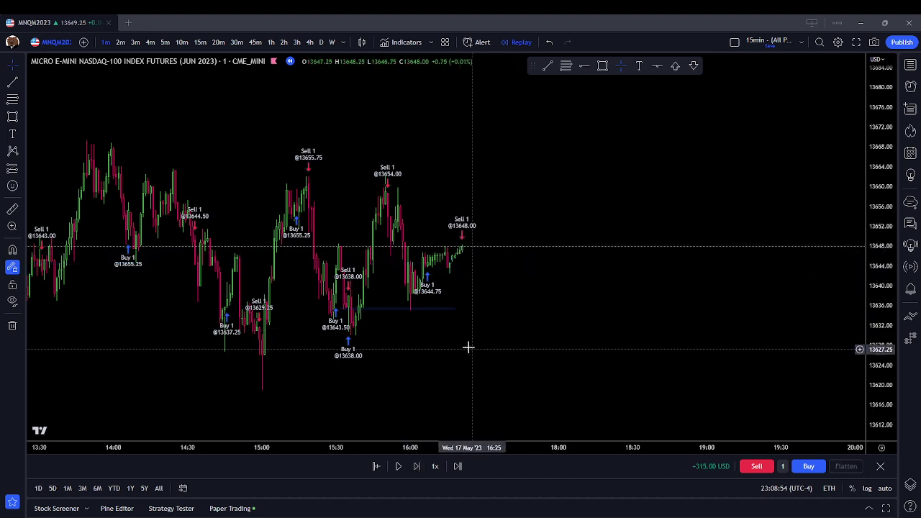
- Advance the replay minute by minute to about 16:52 without an open position
drag(499, 240, 487, 356)
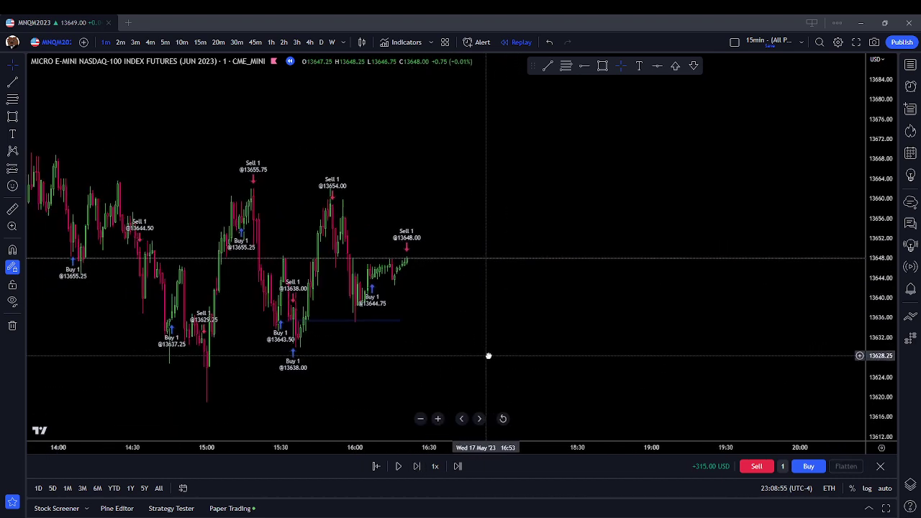
click(422, 469)
click(422, 469)
click(422, 469)
click(418, 466)
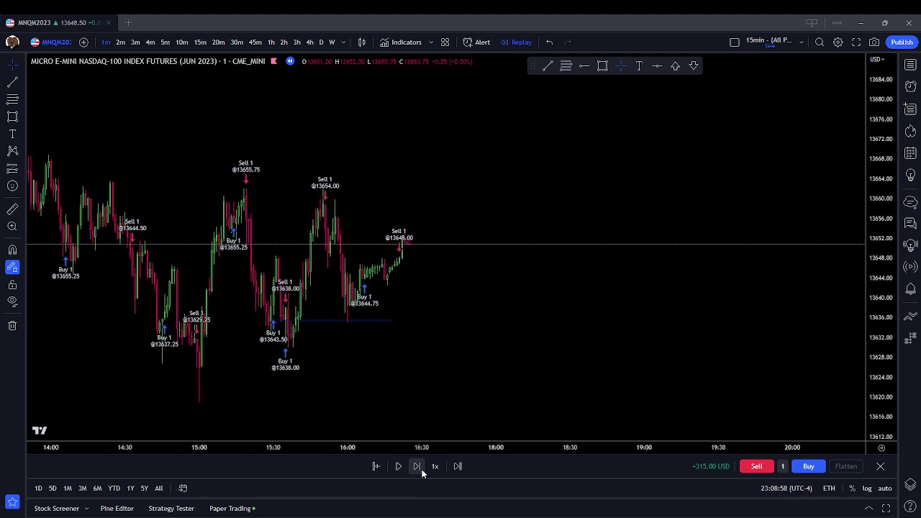
click(417, 466)
click(420, 468)
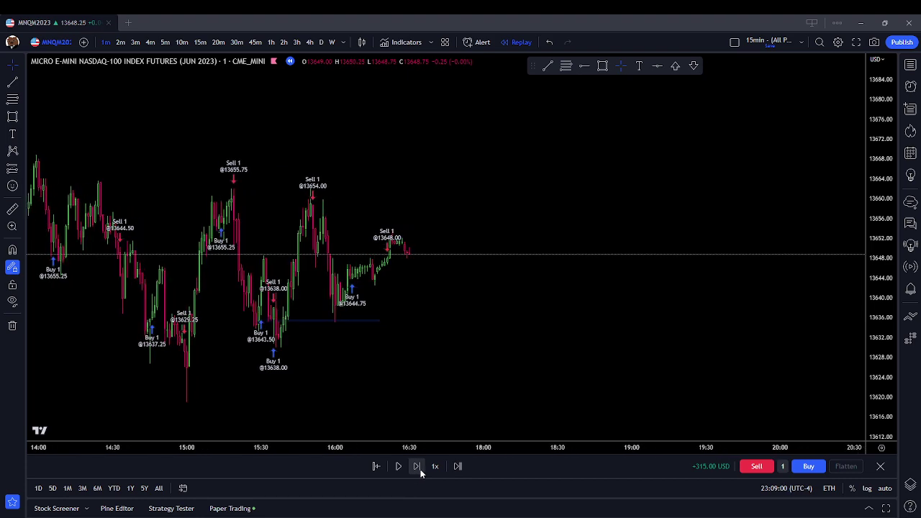
click(420, 468)
click(420, 468)
click(420, 468)
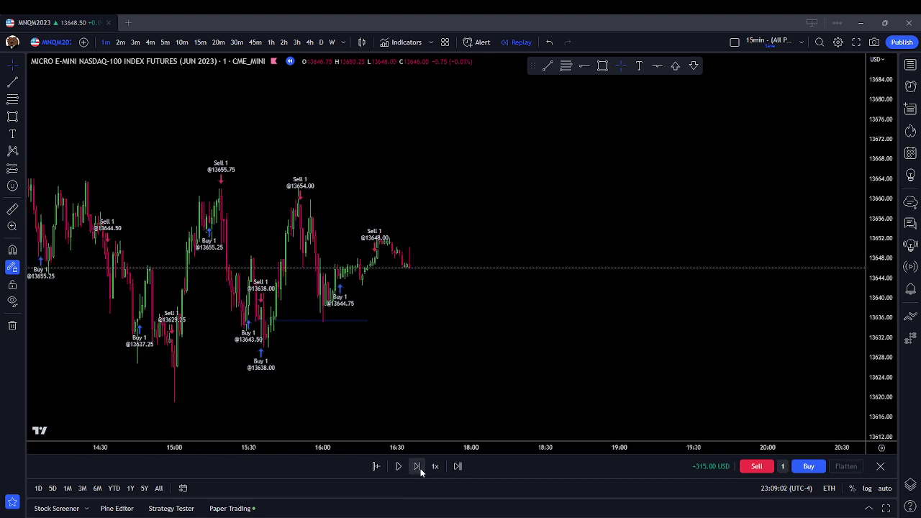
click(420, 468)
click(420, 468)
click(420, 468)
click(420, 468)
click(420, 468)
click(420, 468)
click(420, 468)
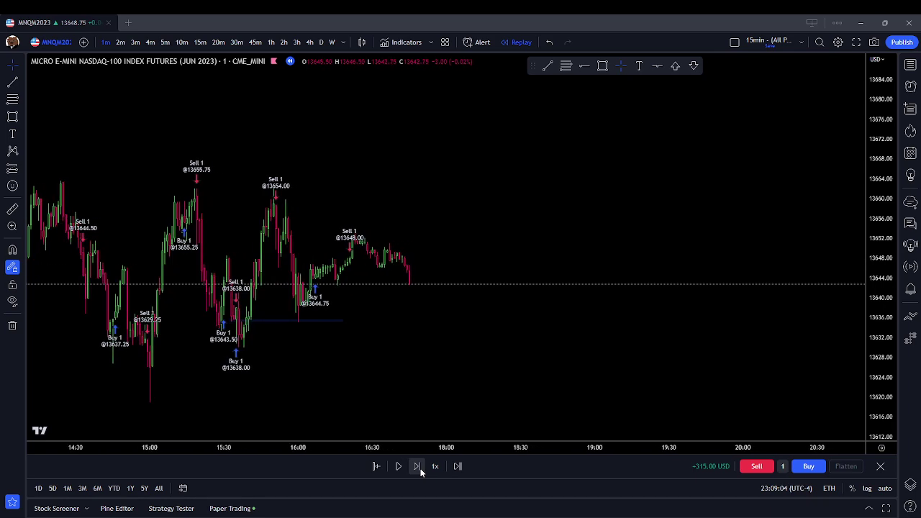
click(420, 469)
click(420, 469)
click(420, 468)
click(420, 468)
- Set the replay speed to 10x
click(434, 467)
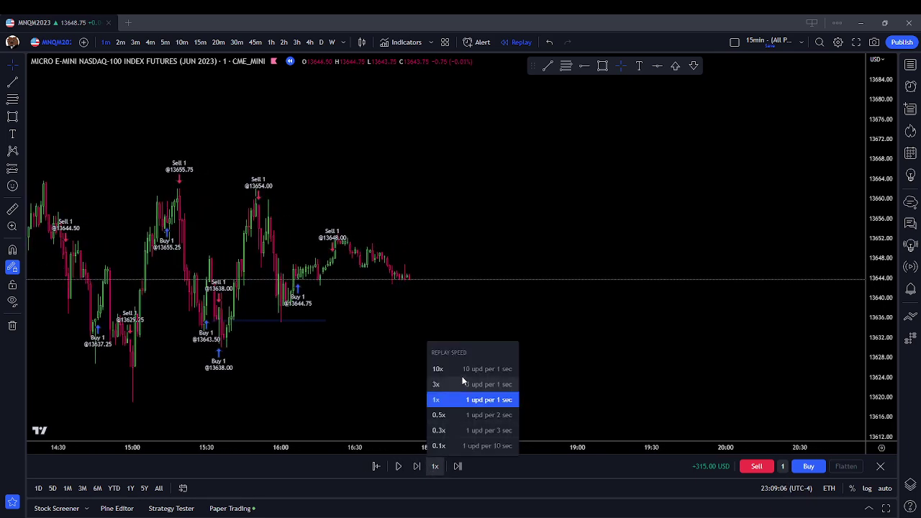
click(461, 377)
scroll(452, 370, down, 1)
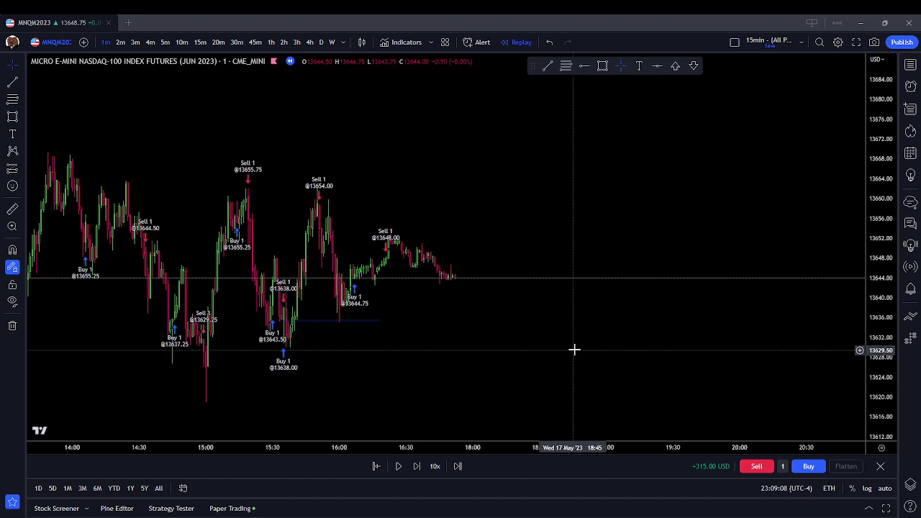
click(432, 467)
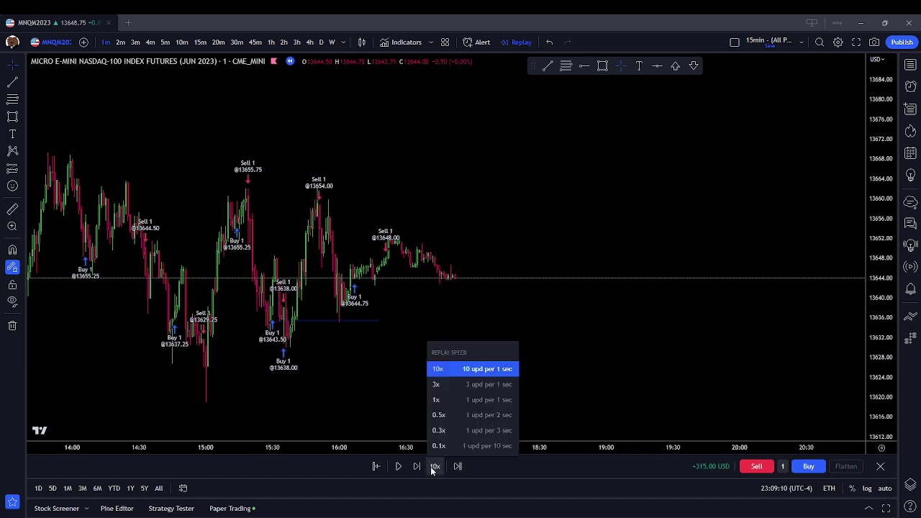
- Advance the replay bar by bar past the session break to about 19:49 without opening a position
click(417, 466)
click(417, 466)
click(417, 466)
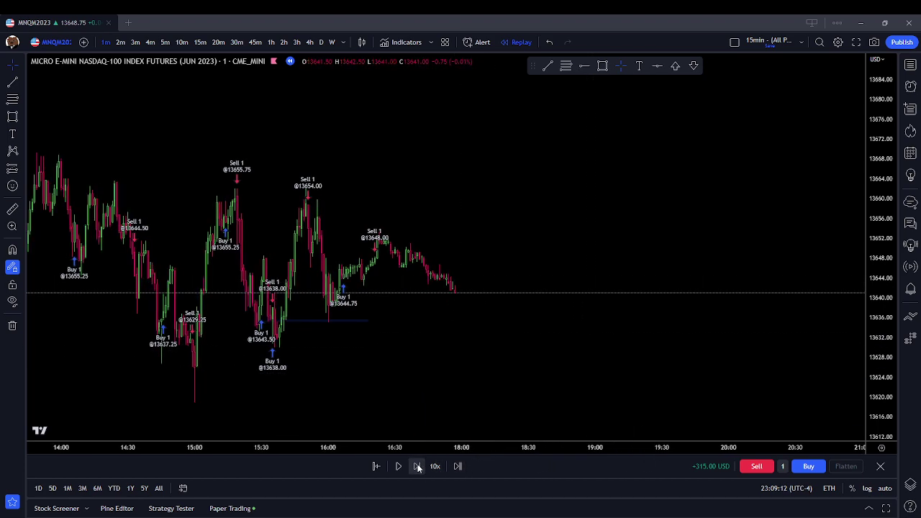
click(417, 466)
click(417, 466)
click(417, 466)
click(418, 466)
click(417, 466)
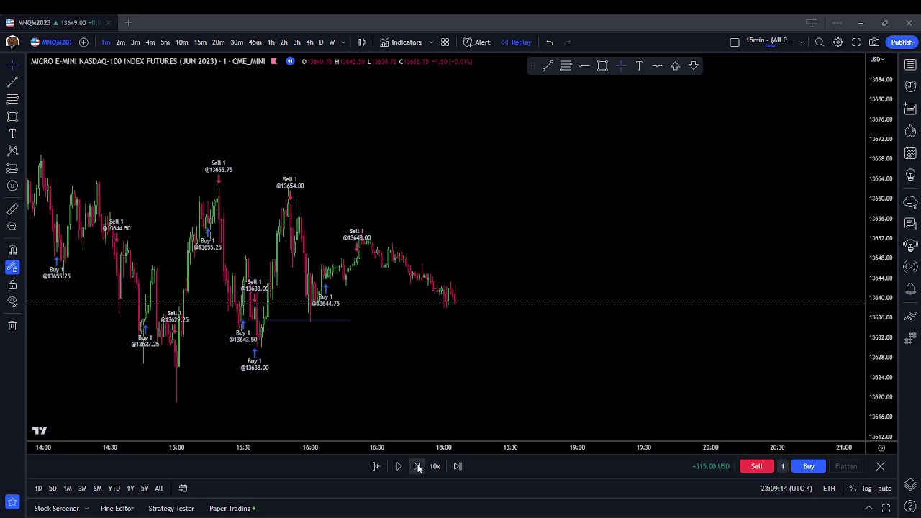
click(417, 466)
click(417, 466)
click(421, 473)
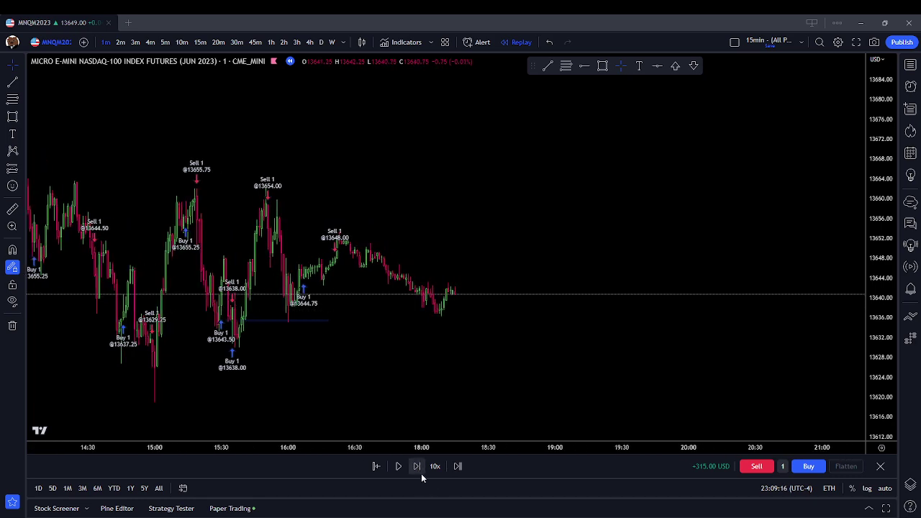
click(422, 474)
click(422, 469)
click(422, 469)
click(421, 469)
click(422, 469)
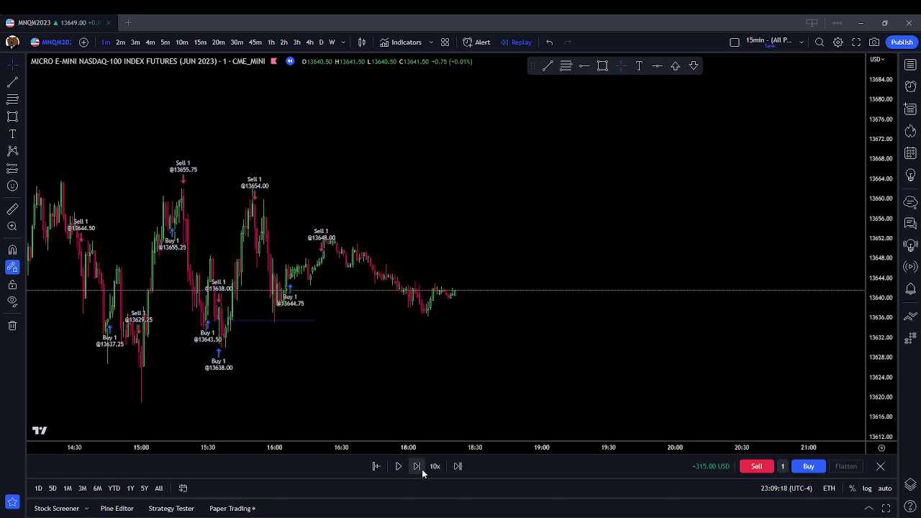
click(422, 469)
click(421, 469)
click(421, 469)
click(421, 469)
click(422, 469)
click(422, 468)
click(422, 468)
click(422, 468)
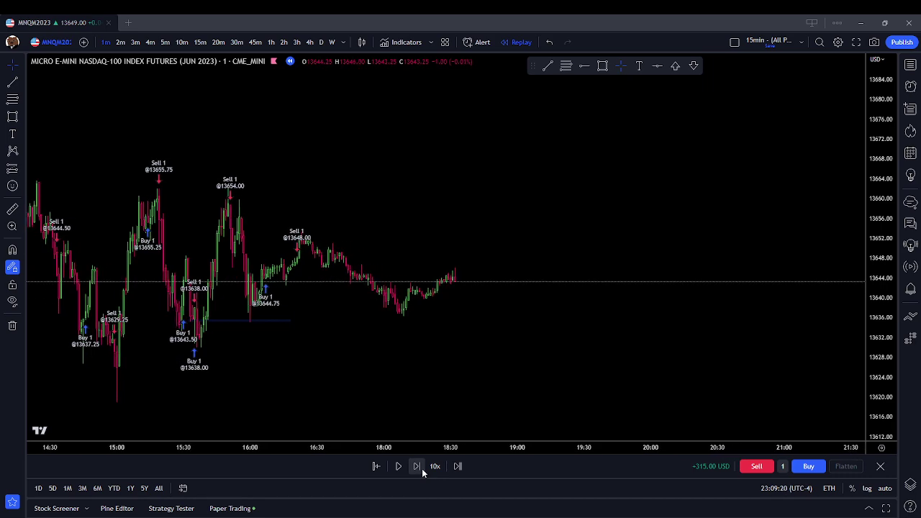
click(421, 468)
click(422, 468)
click(421, 468)
click(422, 468)
click(422, 469)
click(421, 468)
click(422, 467)
click(422, 467)
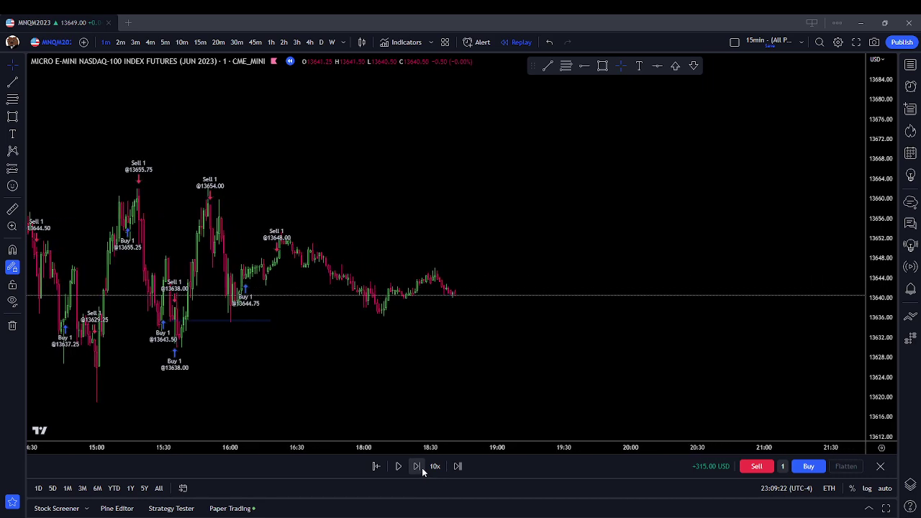
click(420, 468)
click(420, 468)
click(420, 468)
click(418, 468)
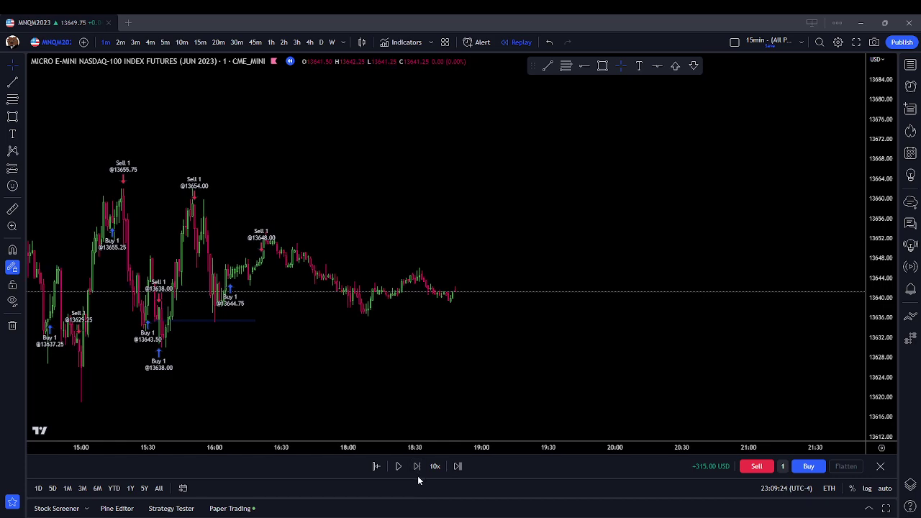
click(417, 469)
click(416, 469)
click(417, 468)
click(417, 469)
click(416, 468)
click(417, 468)
click(416, 467)
click(417, 468)
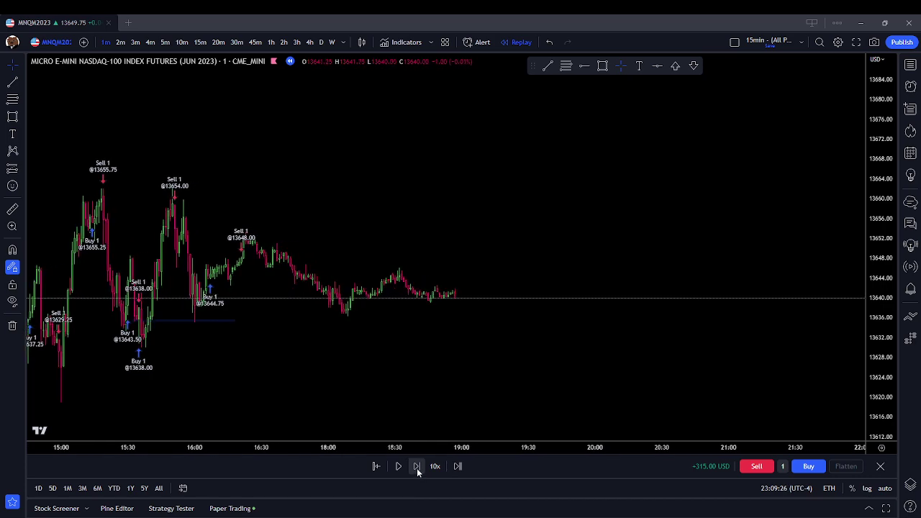
click(416, 467)
click(417, 467)
click(417, 467)
click(417, 468)
click(417, 468)
click(416, 468)
click(417, 467)
click(416, 467)
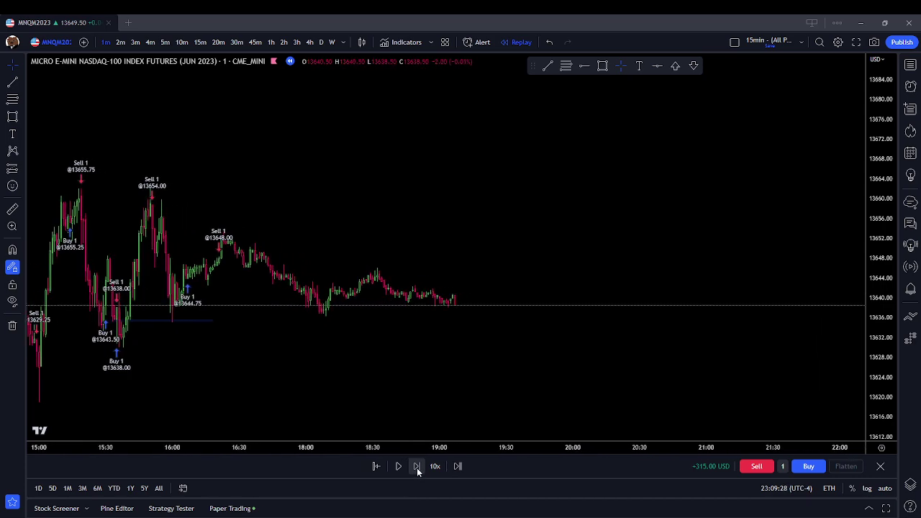
click(416, 467)
click(417, 468)
click(417, 468)
click(416, 467)
click(416, 468)
click(416, 468)
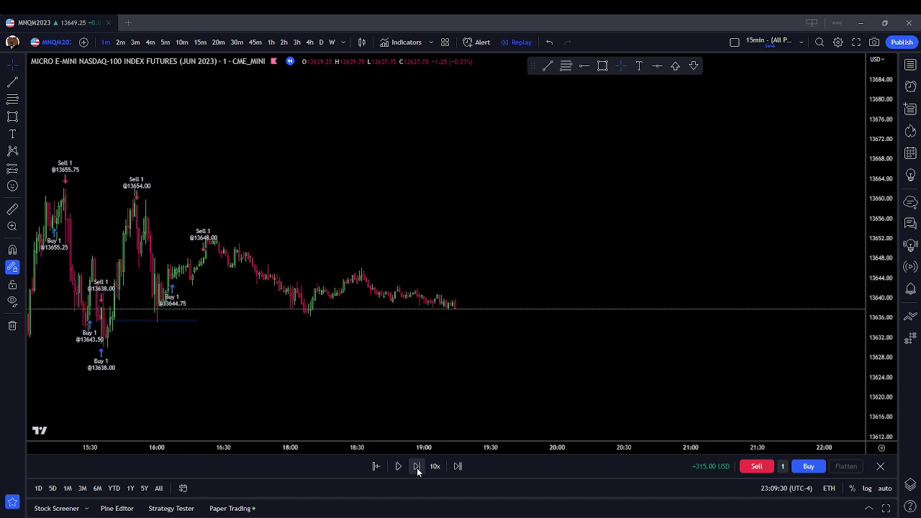
click(416, 468)
click(416, 468)
click(416, 467)
click(417, 467)
click(416, 466)
click(417, 466)
click(416, 467)
click(416, 467)
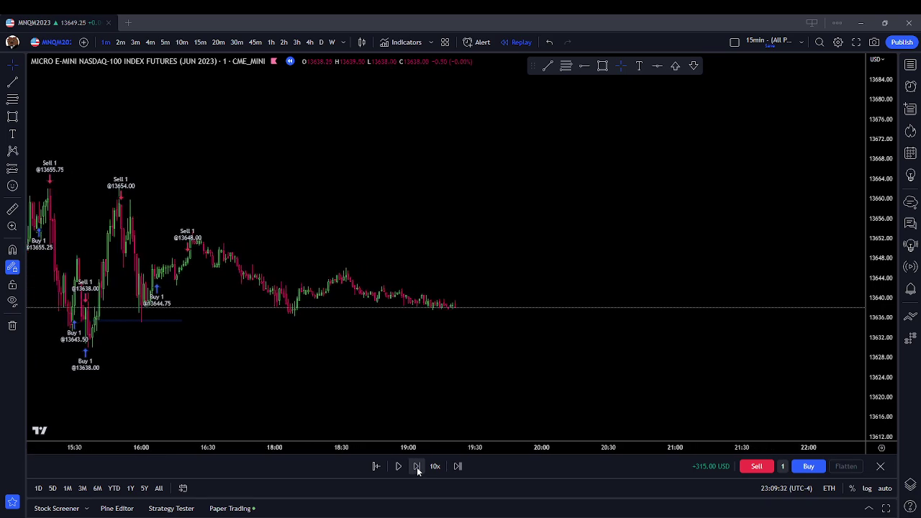
click(416, 467)
click(416, 466)
click(416, 466)
click(416, 467)
click(417, 466)
click(416, 467)
click(417, 467)
click(416, 467)
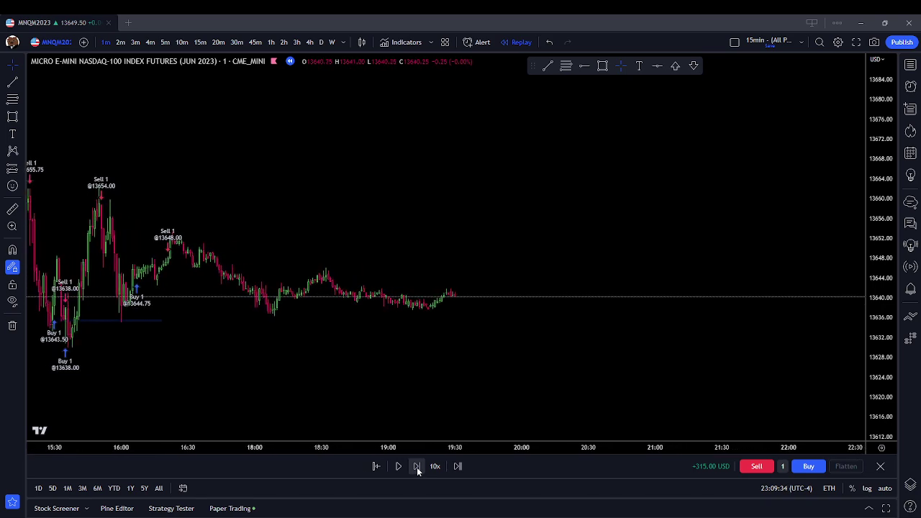
click(416, 467)
click(417, 467)
click(417, 467)
click(416, 467)
click(416, 467)
click(416, 467)
click(416, 466)
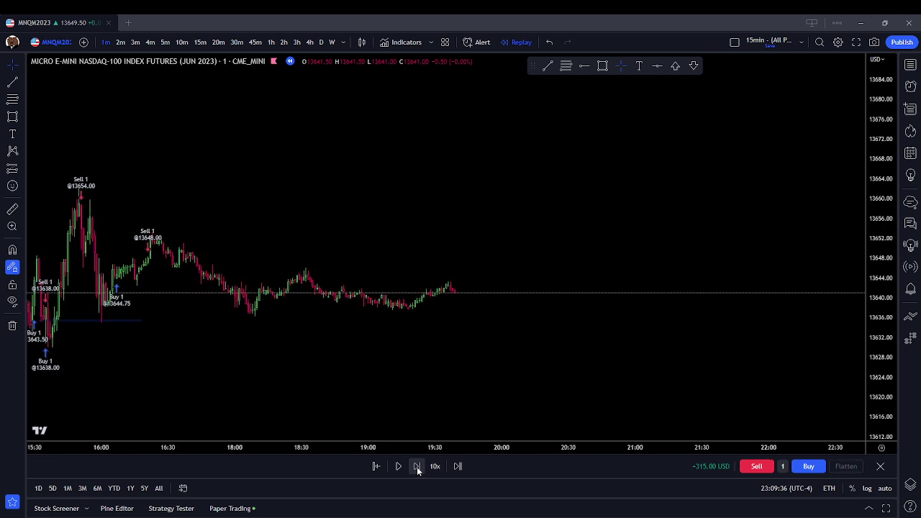
click(416, 467)
click(416, 467)
click(417, 466)
click(417, 466)
click(417, 466)
click(416, 466)
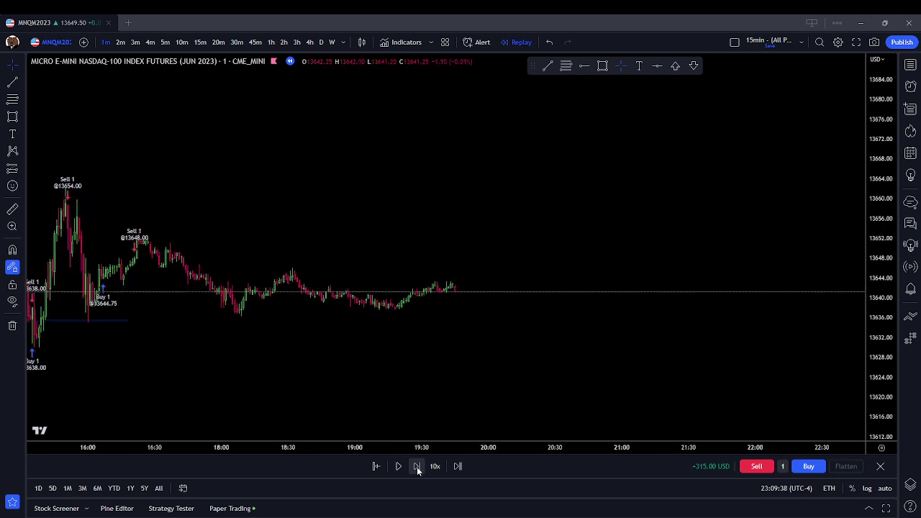
click(417, 466)
click(417, 466)
click(416, 466)
click(416, 466)
click(416, 466)
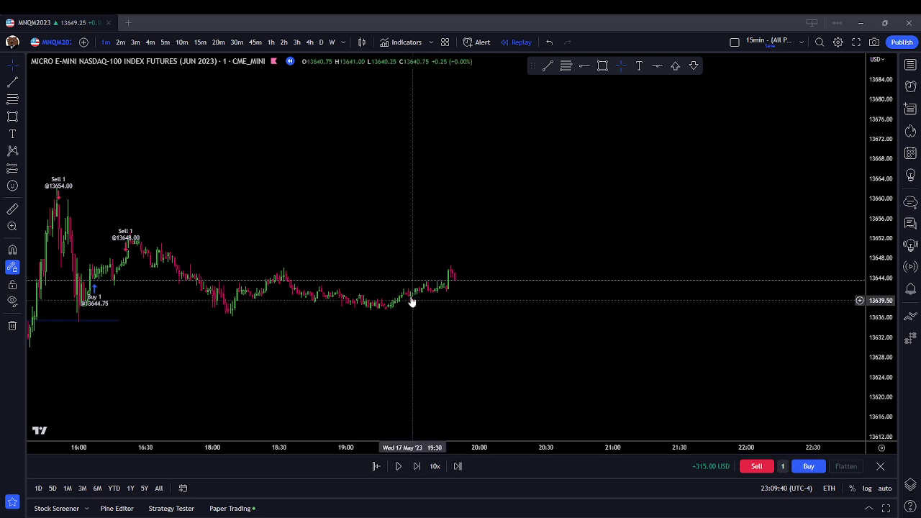
- Draw a thin rectangle zone over the 18:30 high from 18:23 to 20:00, between about 13647 and 13646.25
click(603, 66)
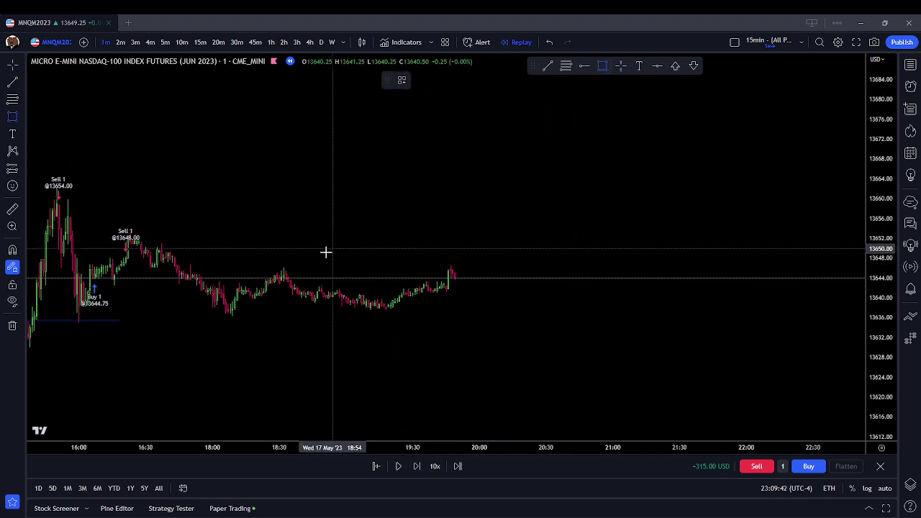
drag(263, 263, 481, 267)
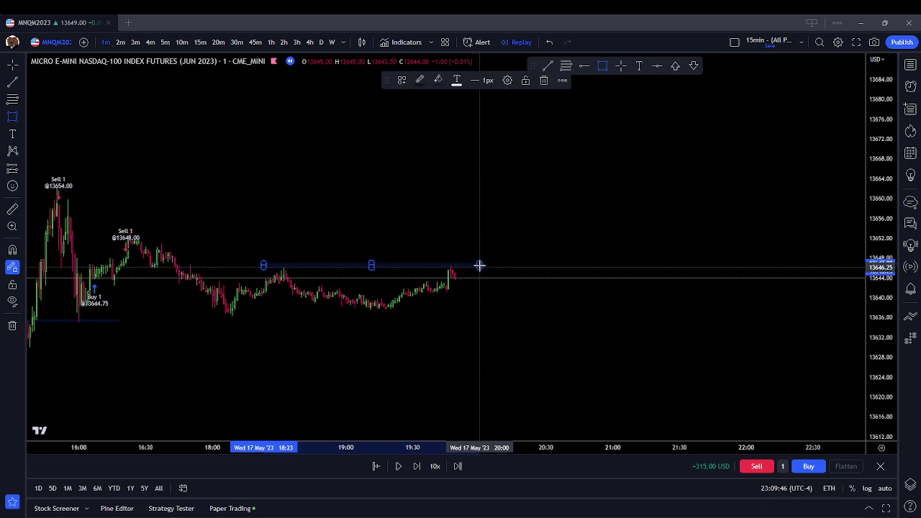
- Deselect the new zone and advance the replay bar by bar to about 20:32 without opening a position
click(348, 401)
click(416, 466)
click(416, 466)
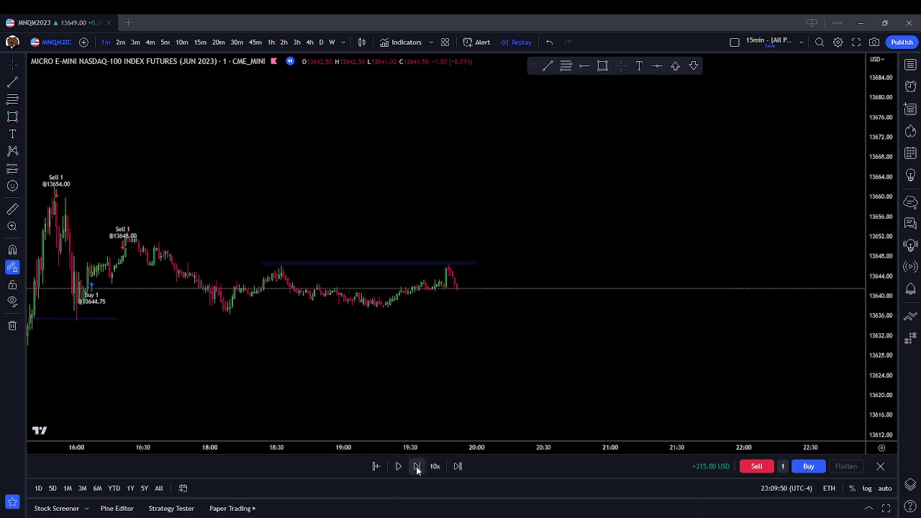
click(416, 467)
click(417, 467)
click(416, 467)
click(416, 468)
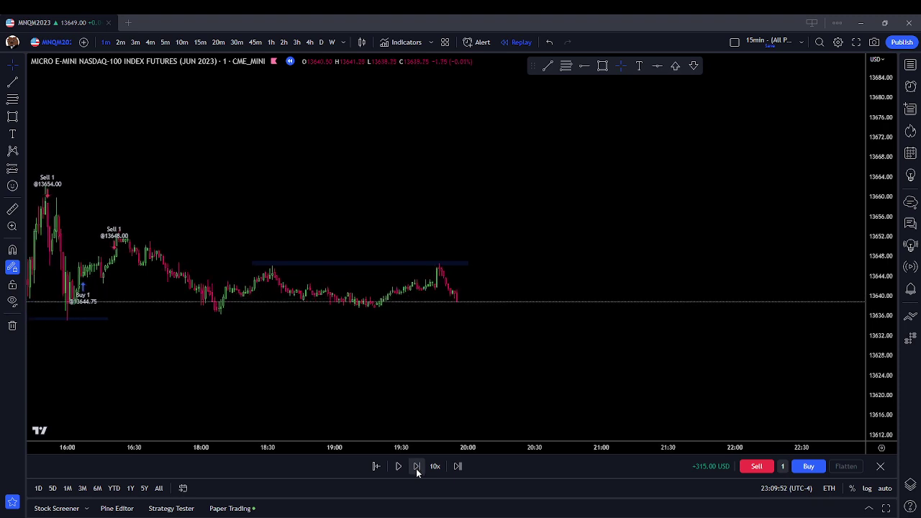
click(416, 466)
click(416, 466)
click(416, 466)
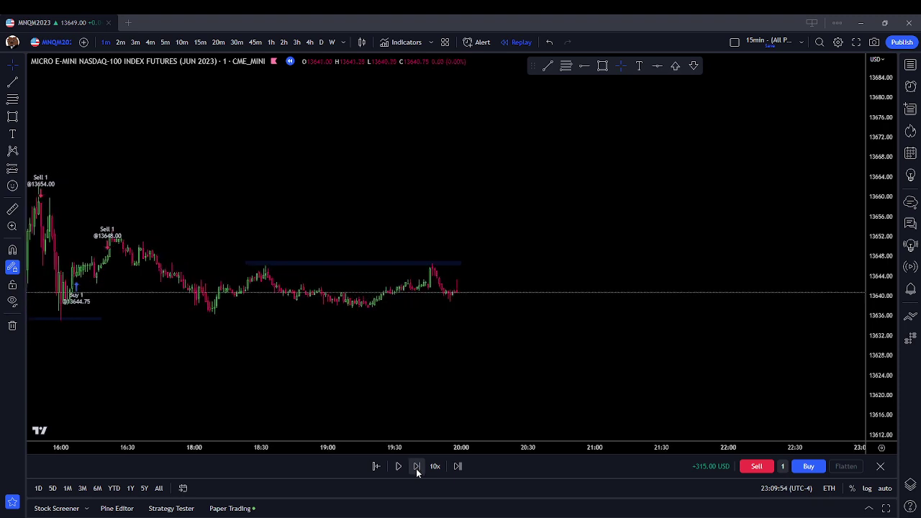
click(416, 467)
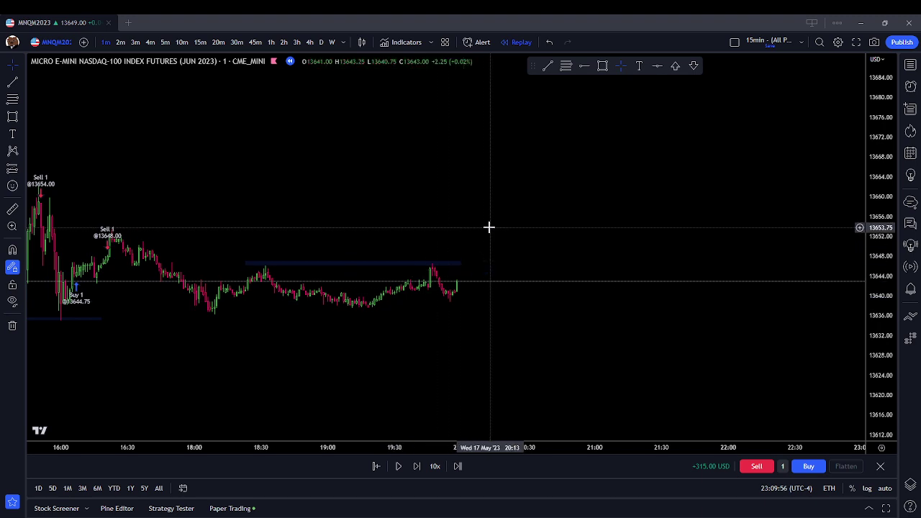
click(415, 467)
click(415, 467)
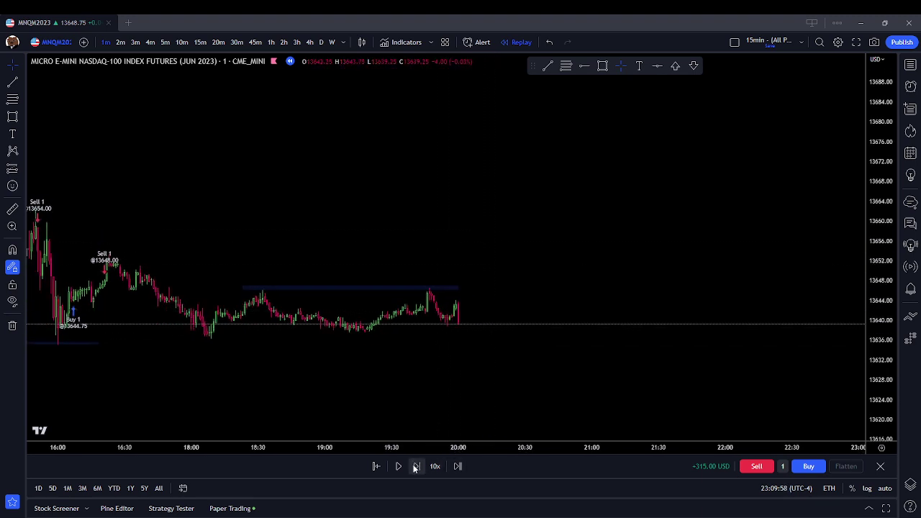
click(415, 466)
click(415, 467)
click(415, 467)
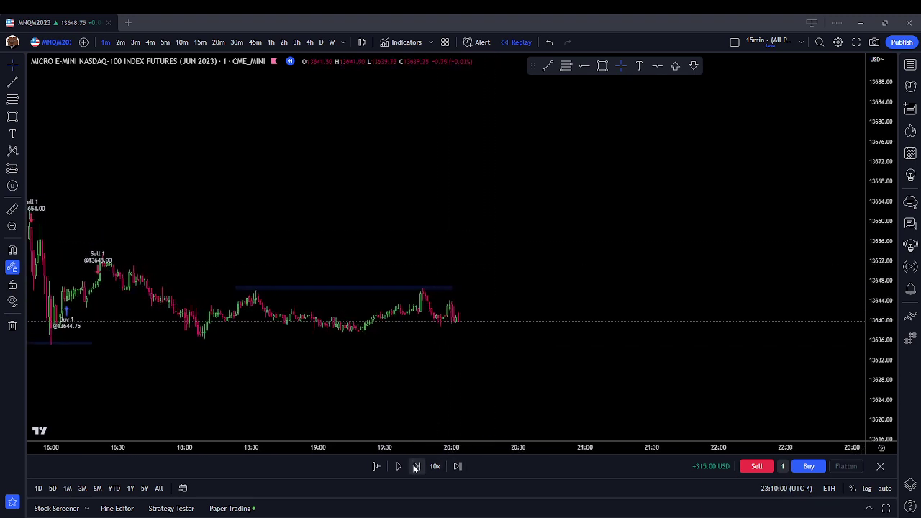
click(415, 467)
click(415, 467)
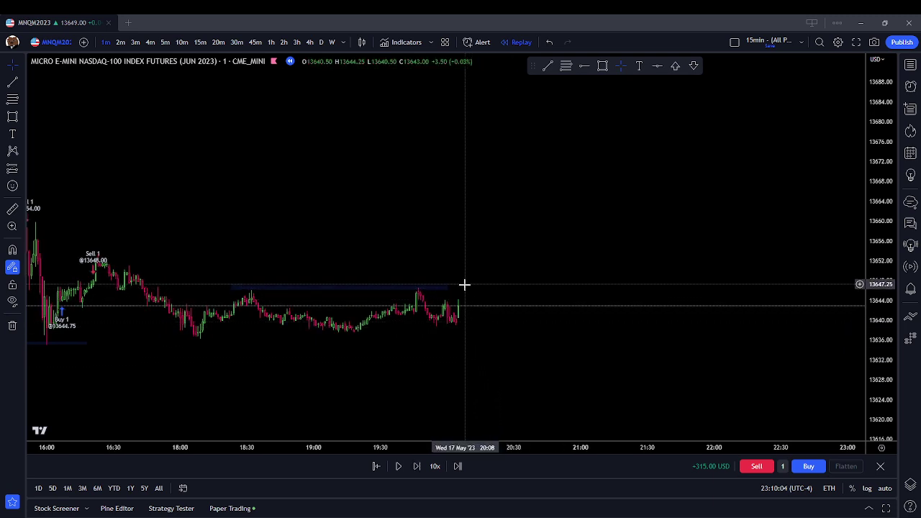
click(416, 467)
click(415, 467)
click(416, 467)
click(416, 467)
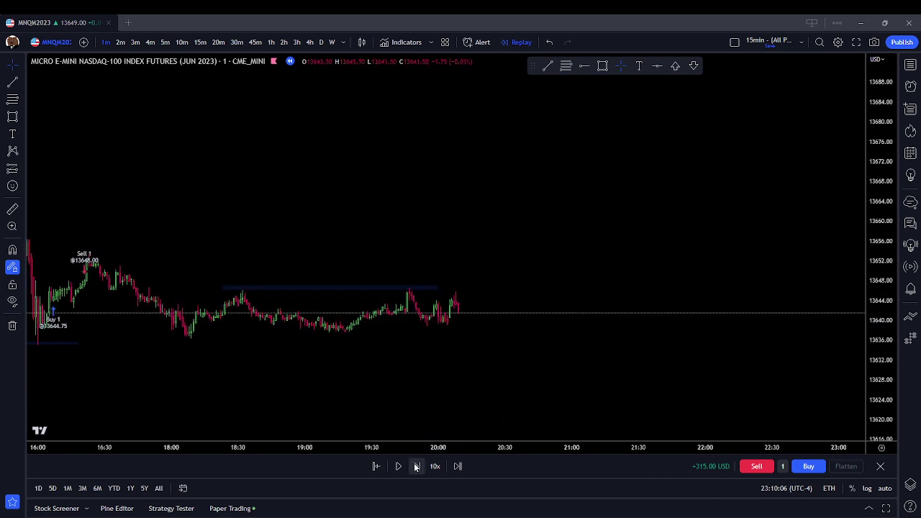
click(416, 467)
click(416, 467)
click(416, 467)
click(416, 466)
click(416, 467)
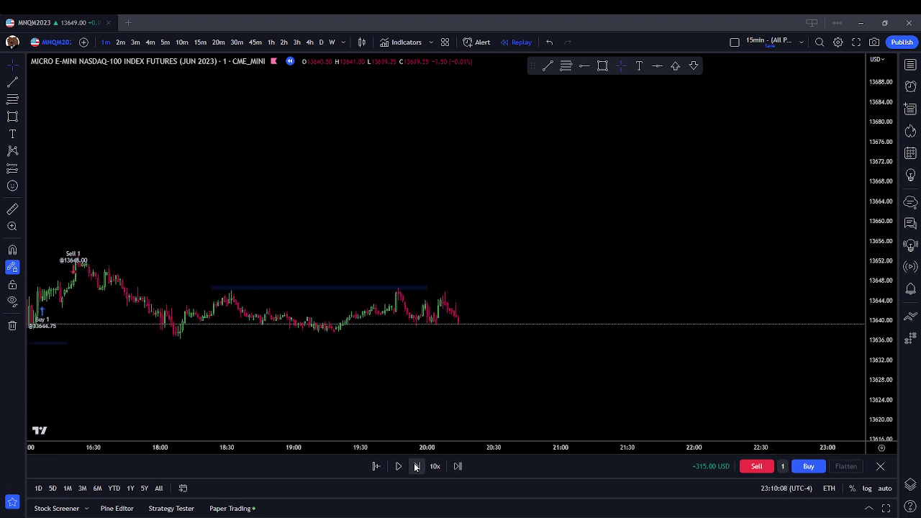
click(415, 467)
click(415, 467)
click(416, 467)
click(416, 467)
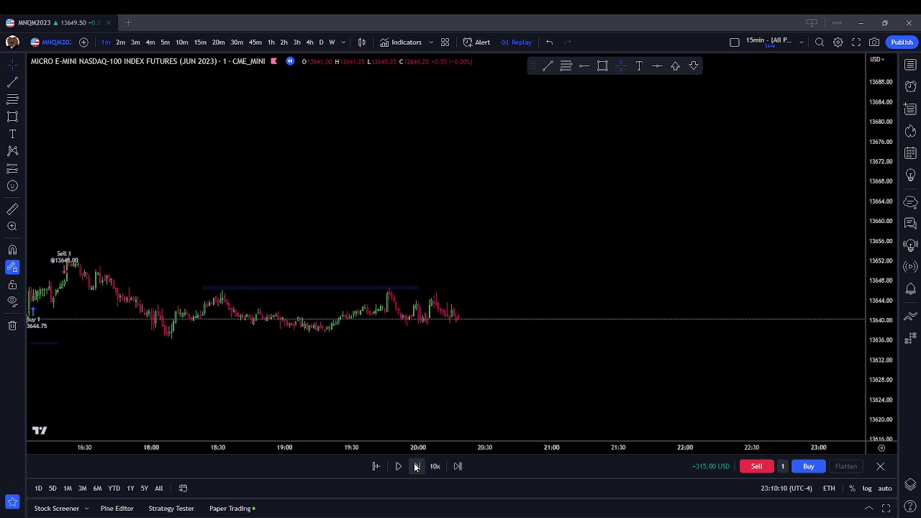
click(416, 467)
click(416, 467)
click(416, 467)
click(415, 467)
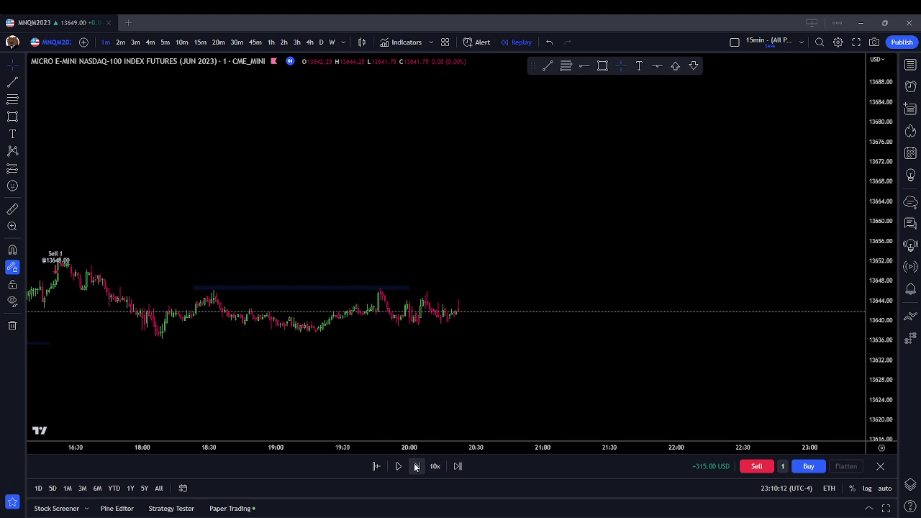
click(416, 466)
click(416, 467)
click(416, 467)
click(415, 467)
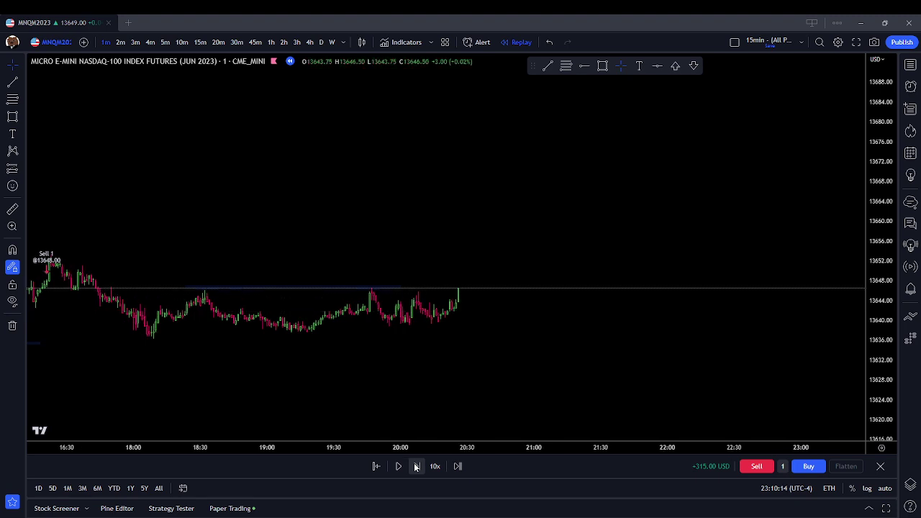
click(416, 466)
click(416, 467)
click(415, 467)
click(416, 467)
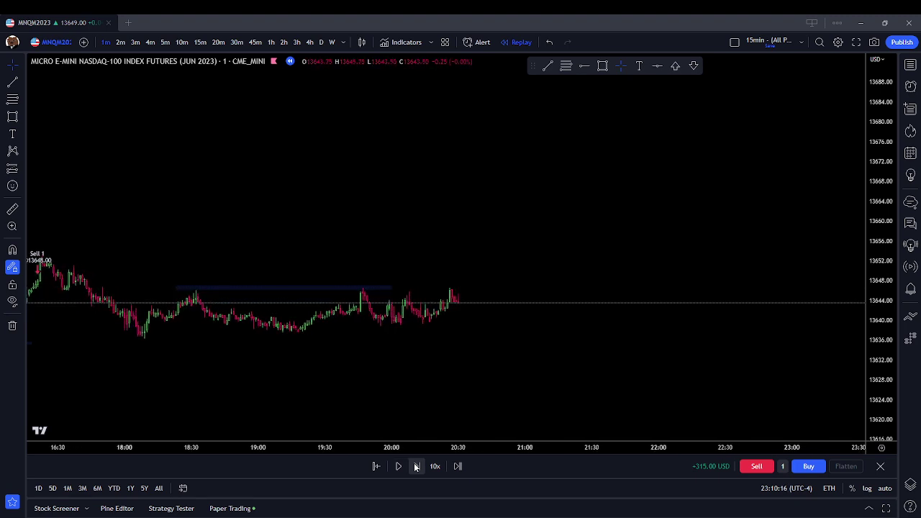
click(416, 467)
click(415, 467)
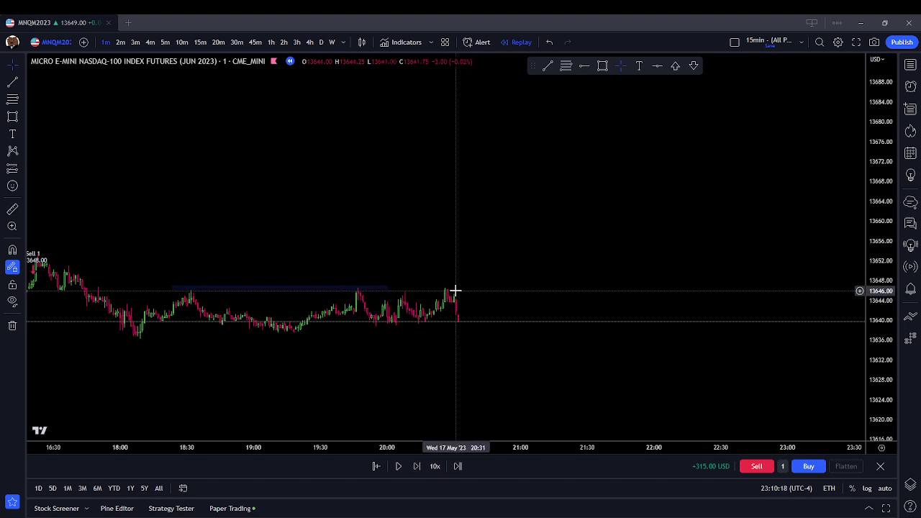
- Draw a thin rectangle zone over the recent highs from 20:04 to about 20:40, between 13646.50 and 13646.00
click(602, 65)
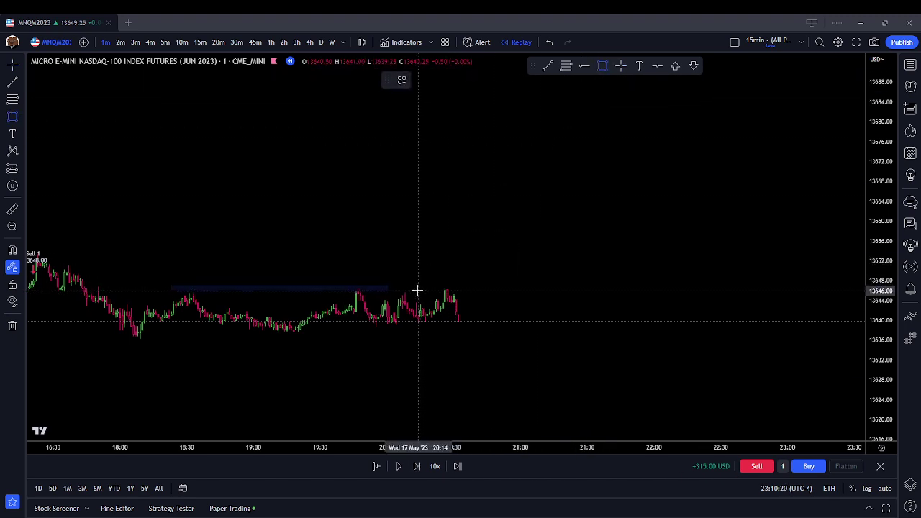
drag(395, 290, 475, 289)
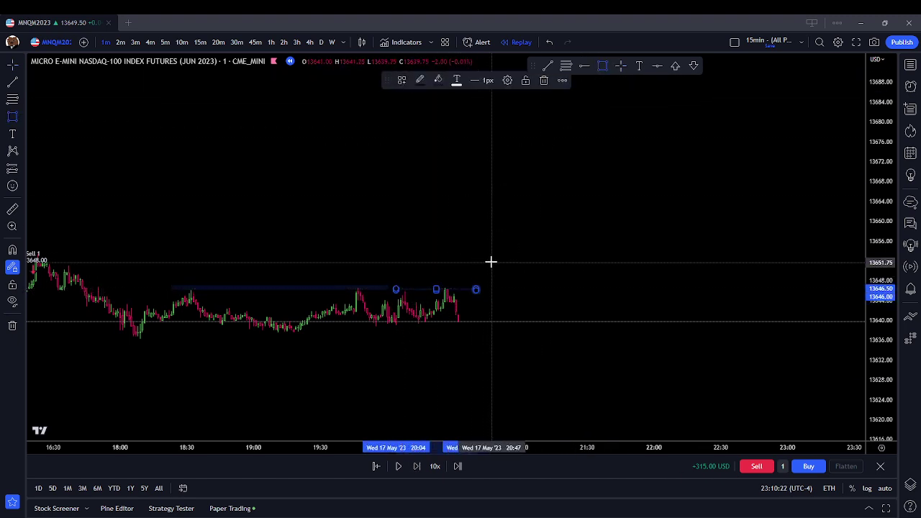
key(Escape)
- Advance the replay minute by minute to about 22:17 without opening a position
click(415, 466)
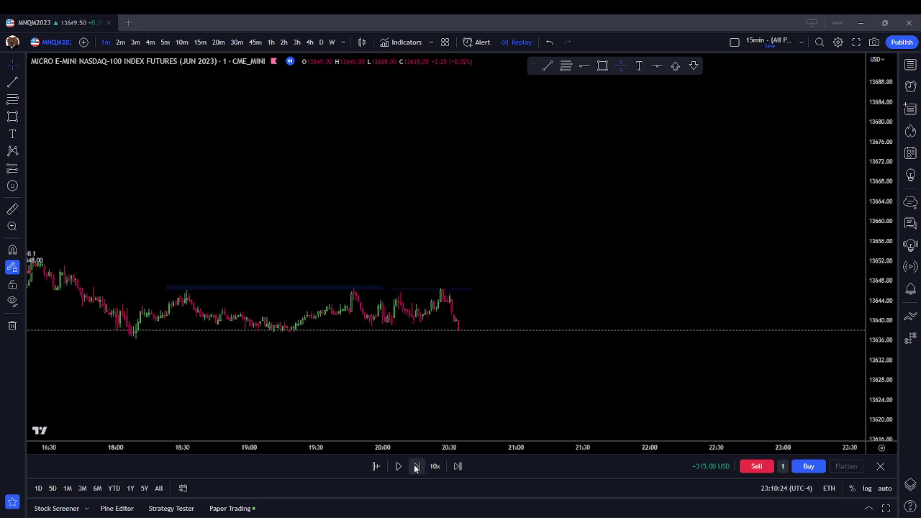
click(415, 466)
click(416, 466)
click(416, 466)
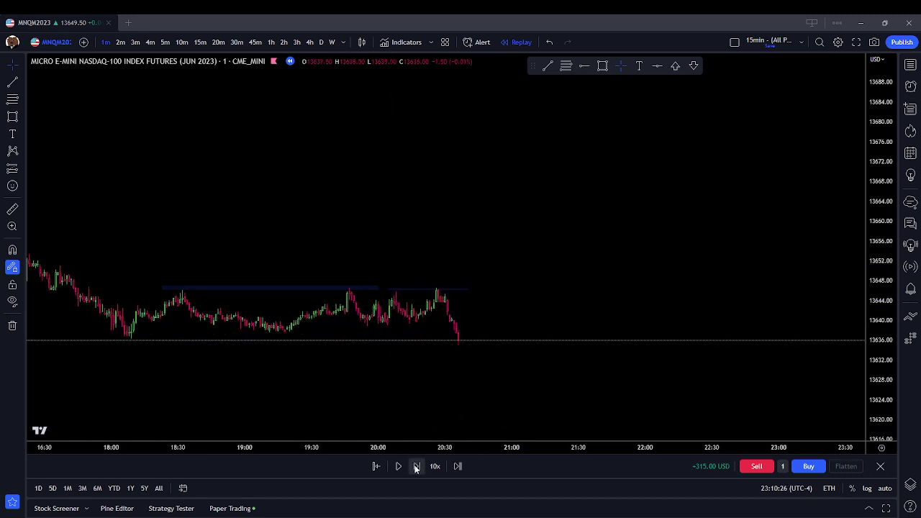
click(416, 466)
click(416, 466)
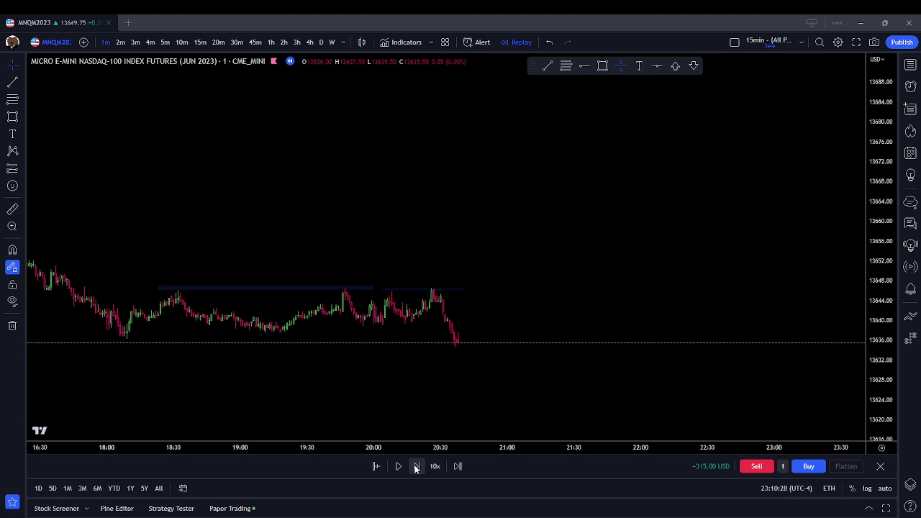
click(416, 466)
click(416, 466)
click(416, 466)
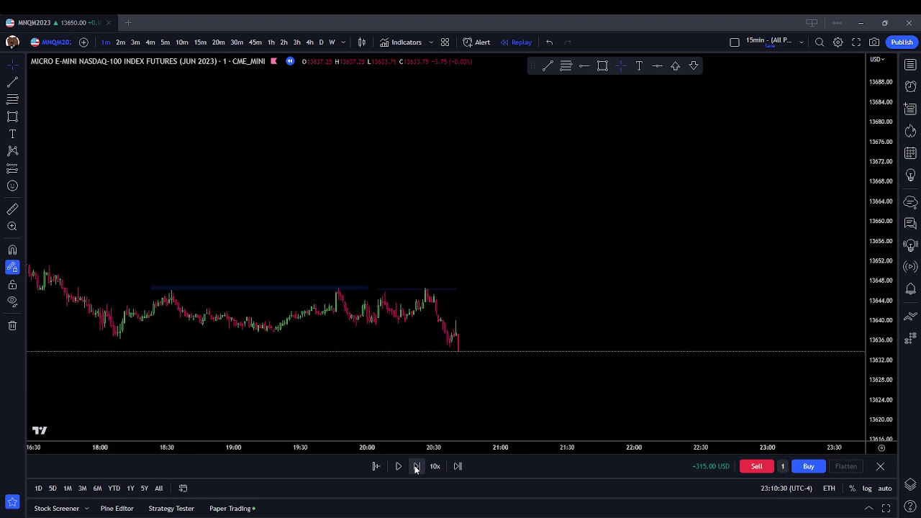
click(415, 466)
click(415, 466)
click(416, 466)
click(416, 466)
click(415, 466)
click(416, 466)
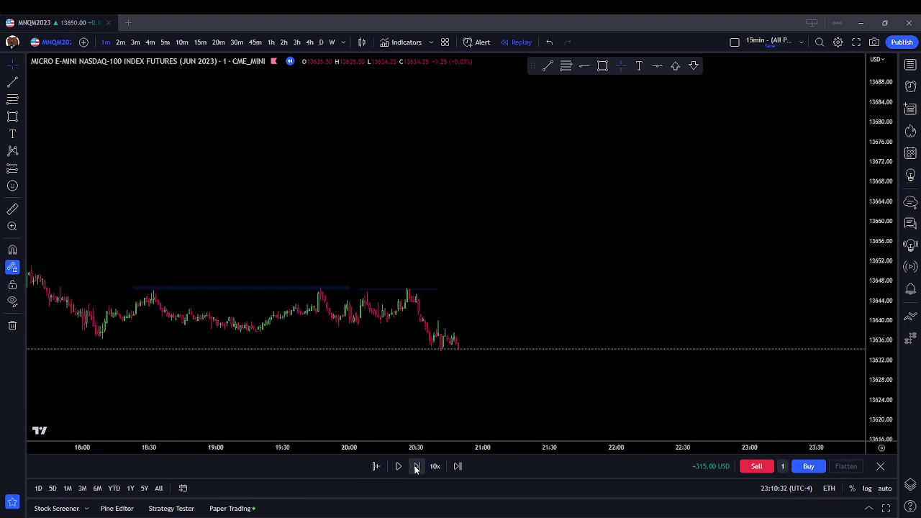
click(416, 466)
click(415, 467)
click(416, 466)
click(415, 467)
click(416, 466)
click(415, 466)
click(416, 466)
click(416, 466)
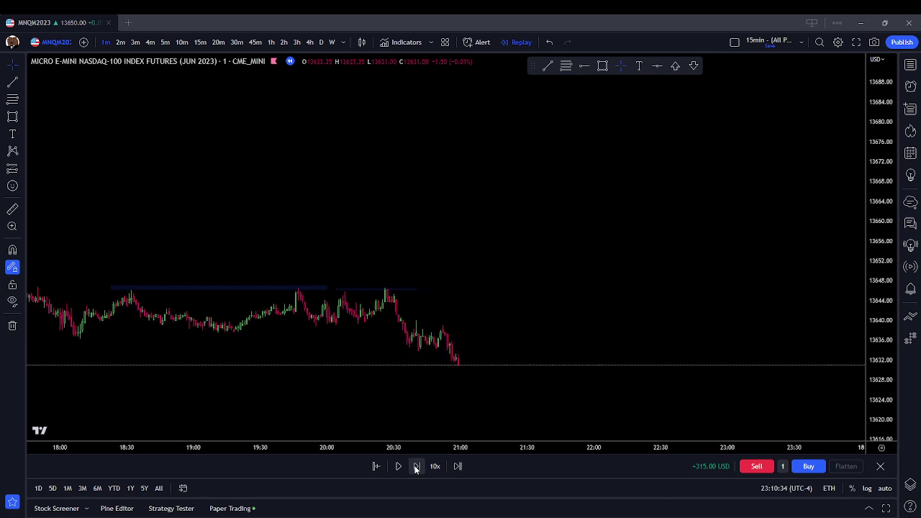
click(416, 466)
click(416, 466)
click(416, 466)
click(415, 466)
click(416, 466)
click(415, 466)
click(415, 466)
click(415, 466)
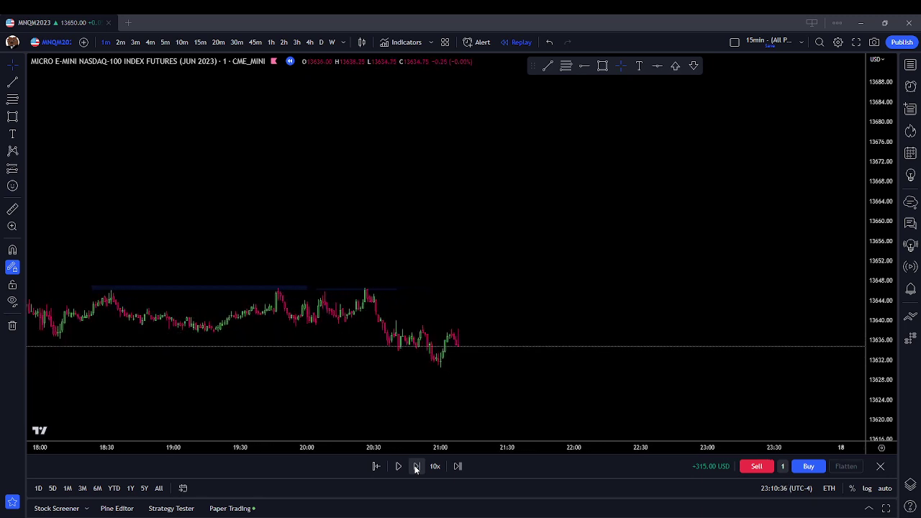
click(415, 466)
click(415, 466)
click(416, 466)
click(416, 466)
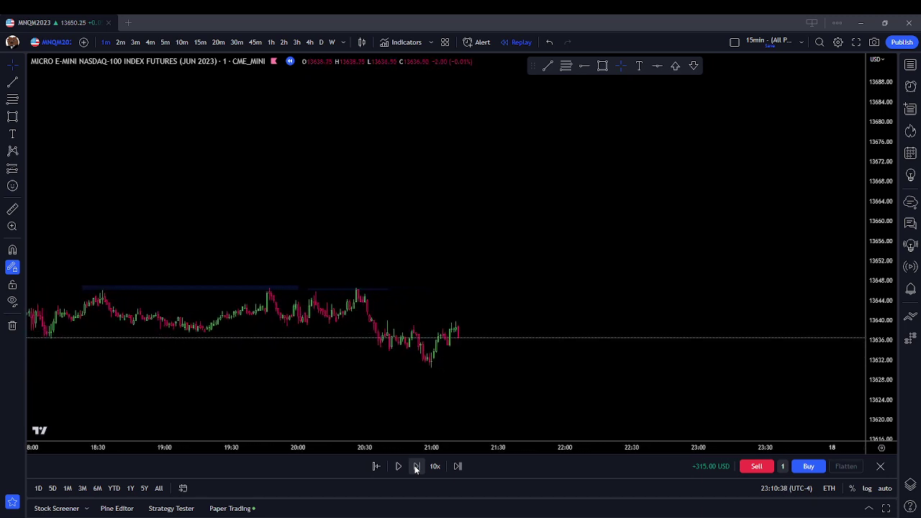
click(415, 466)
click(416, 466)
click(415, 466)
click(416, 466)
click(415, 466)
click(416, 466)
click(415, 466)
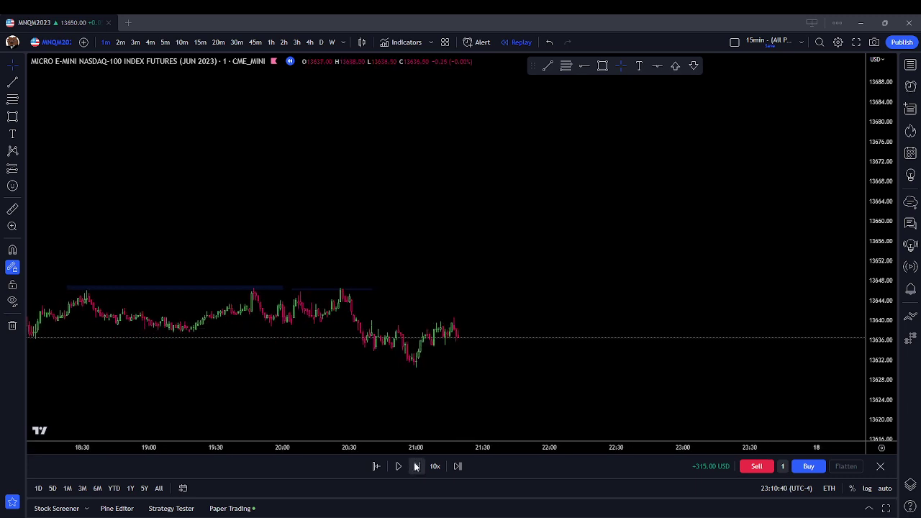
click(415, 466)
click(416, 466)
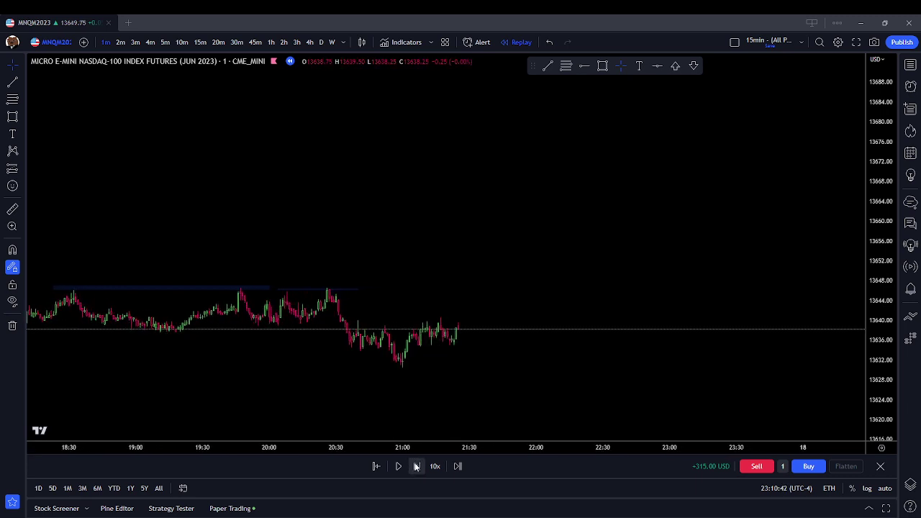
click(416, 466)
click(416, 466)
click(415, 466)
click(416, 466)
click(415, 466)
click(416, 466)
click(416, 466)
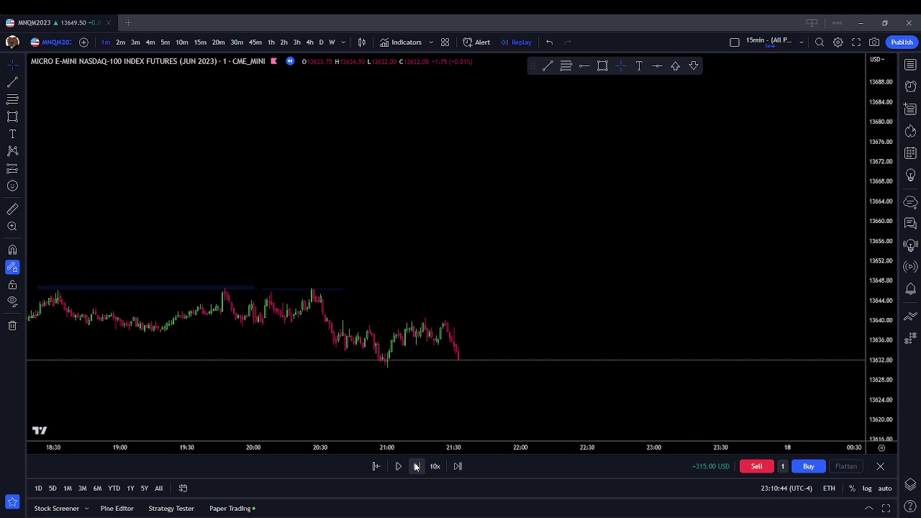
click(415, 466)
click(416, 466)
click(416, 466)
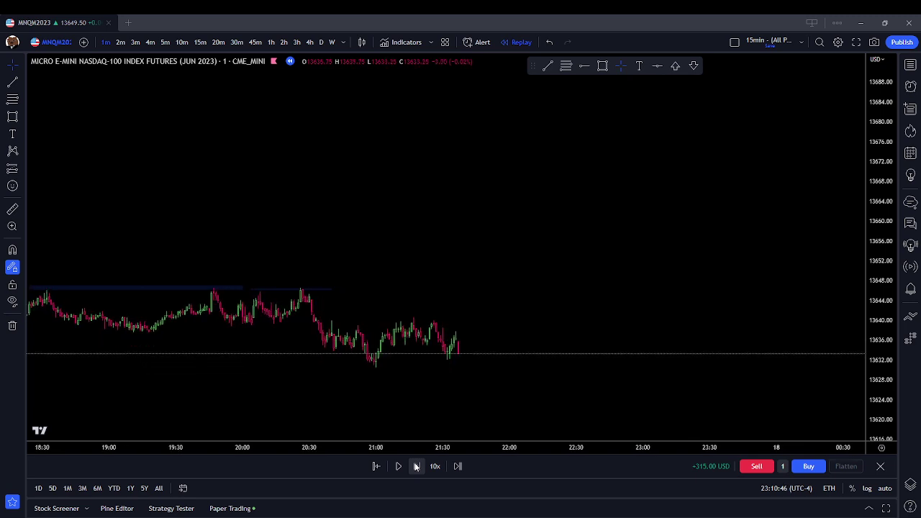
click(416, 466)
click(416, 467)
click(415, 466)
click(416, 466)
click(415, 466)
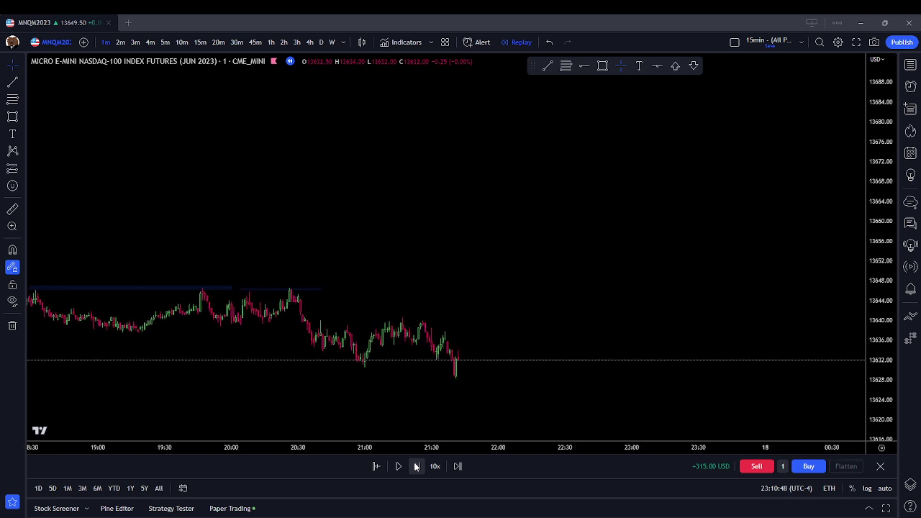
click(416, 466)
click(416, 466)
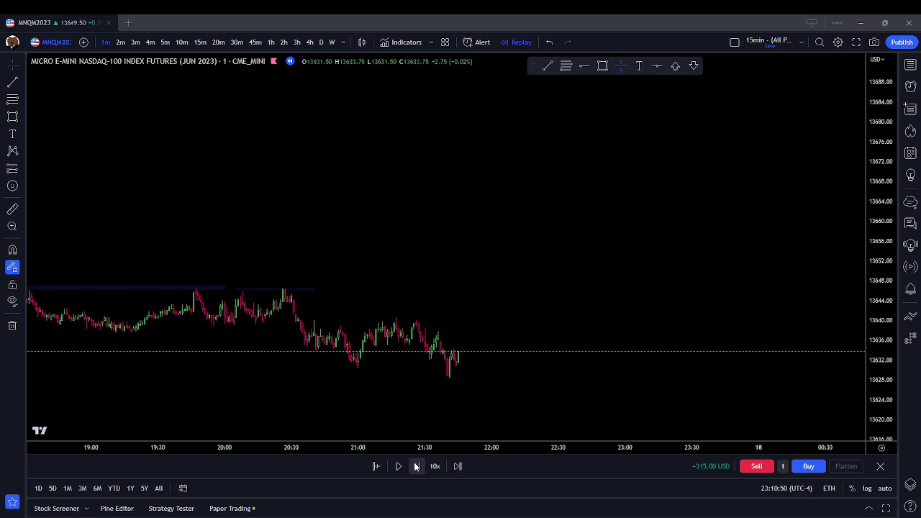
click(416, 467)
click(416, 466)
click(416, 466)
click(416, 466)
click(416, 466)
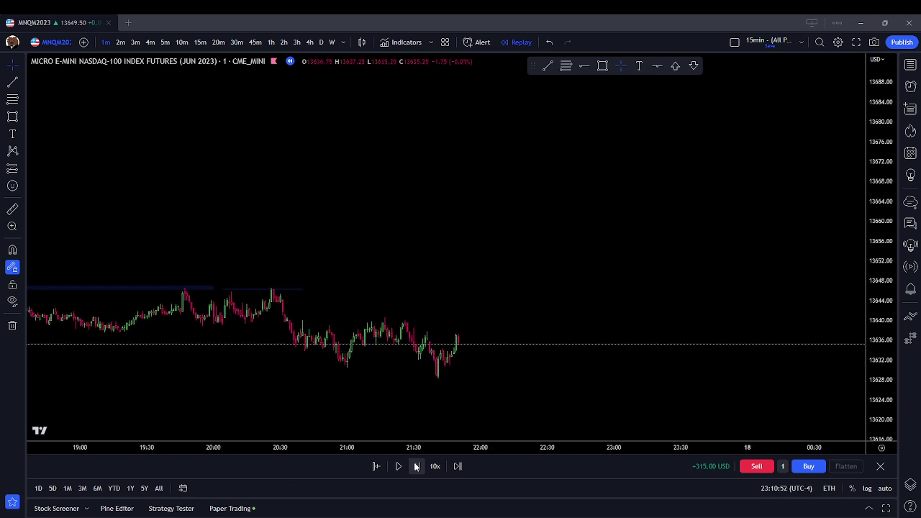
click(416, 466)
click(416, 467)
click(416, 466)
click(416, 467)
click(416, 466)
click(415, 466)
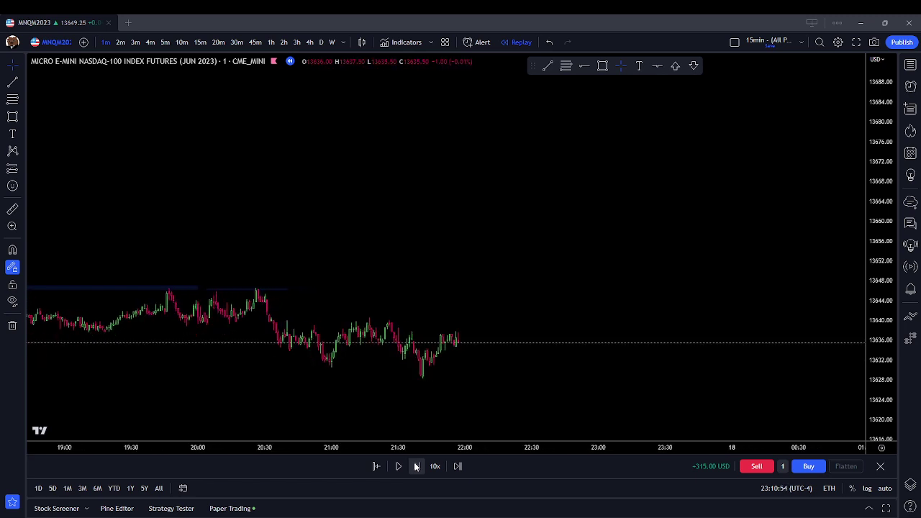
click(416, 466)
click(416, 466)
click(416, 466)
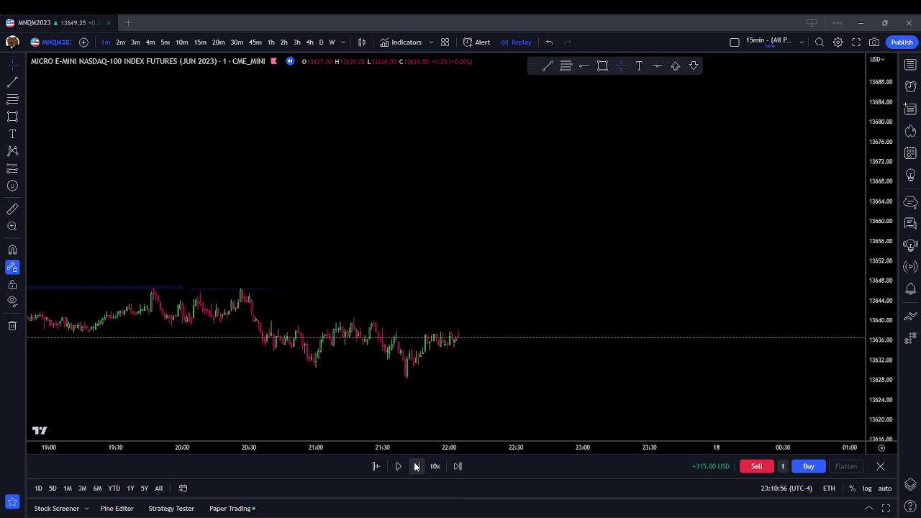
click(415, 466)
click(416, 466)
click(415, 467)
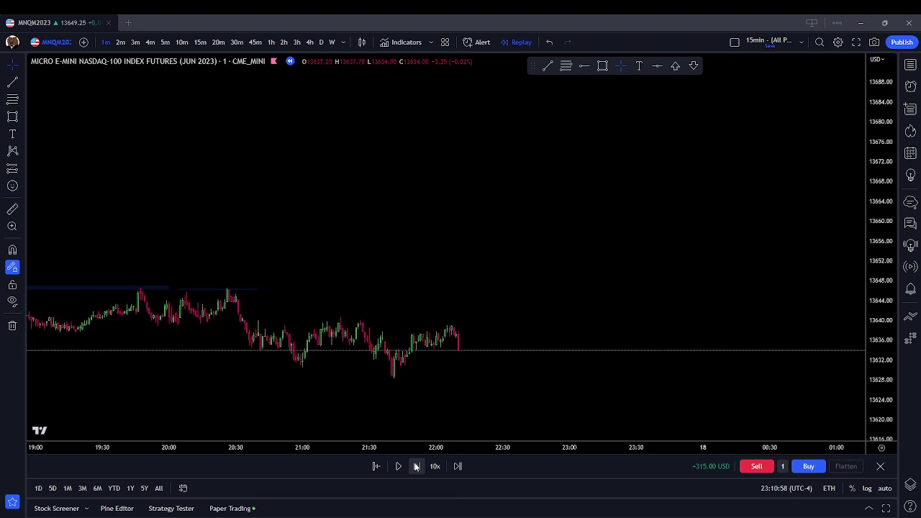
click(415, 466)
click(416, 466)
click(415, 466)
click(415, 466)
click(416, 466)
click(416, 466)
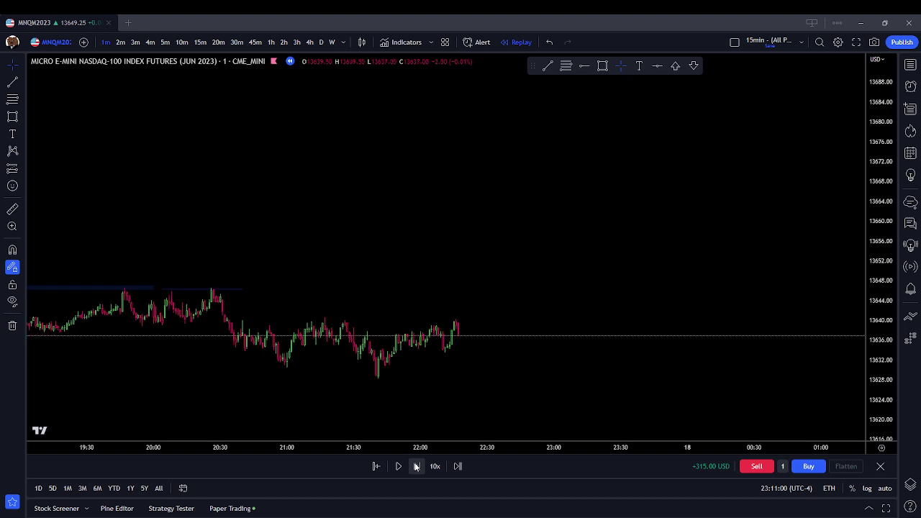
- Advance the replay minute by minute to about 22:58 without opening a position
click(415, 466)
click(416, 466)
click(415, 466)
click(416, 467)
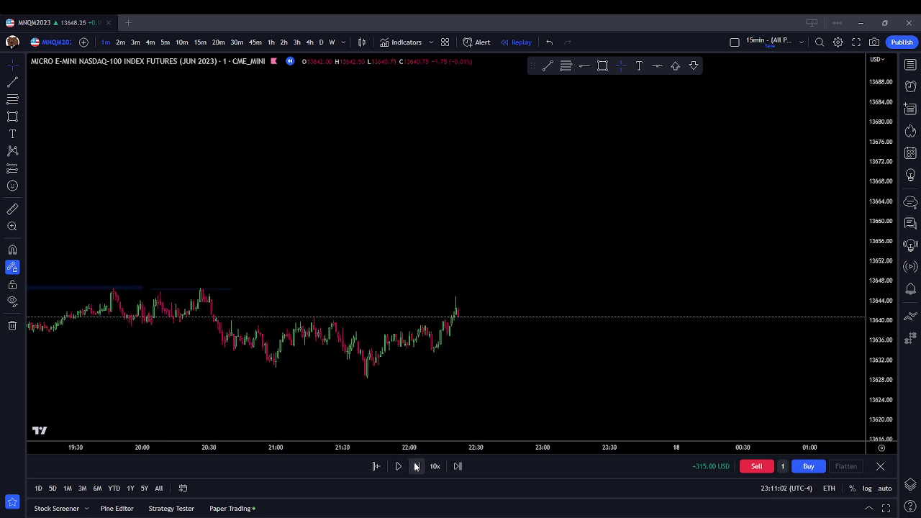
click(416, 466)
click(416, 466)
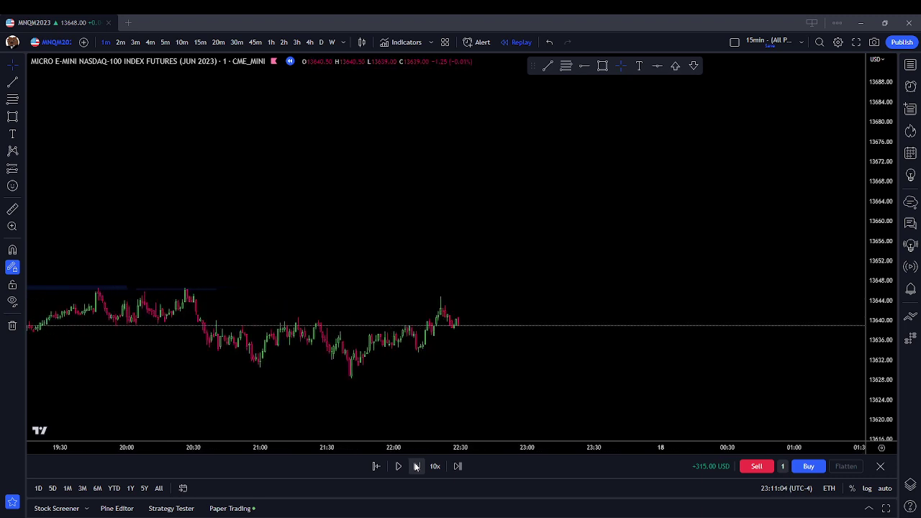
click(416, 466)
click(416, 466)
click(415, 466)
click(416, 466)
click(415, 466)
click(416, 466)
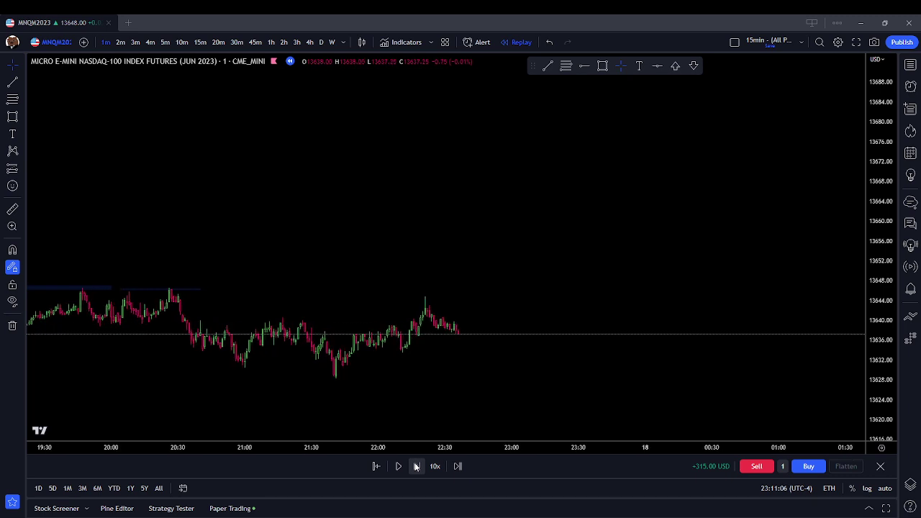
click(415, 466)
click(416, 466)
click(416, 466)
click(416, 466)
click(415, 466)
click(416, 466)
click(416, 466)
click(416, 466)
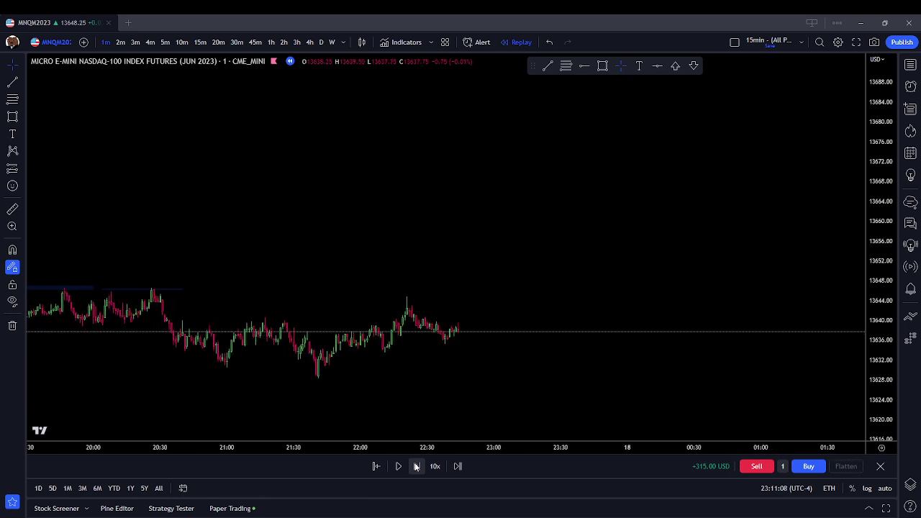
click(415, 466)
click(416, 466)
click(415, 466)
click(416, 466)
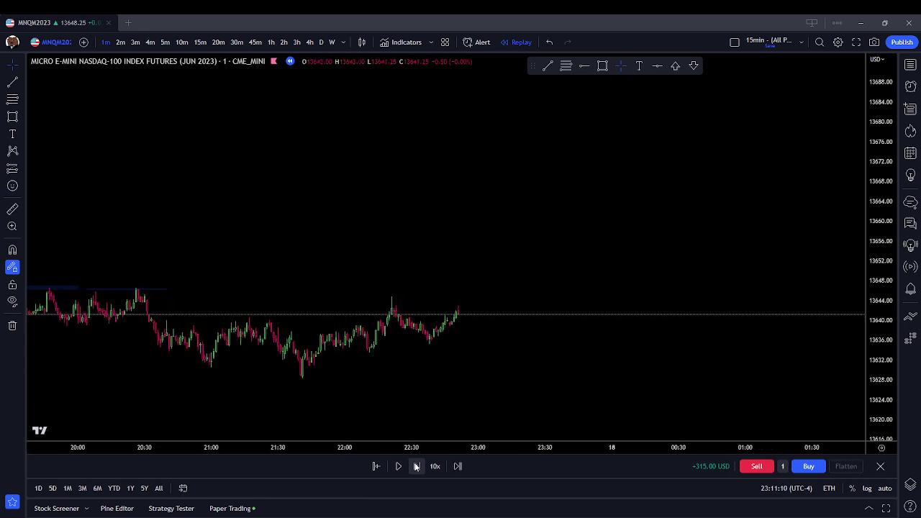
click(415, 467)
click(416, 466)
click(416, 466)
click(416, 466)
click(416, 466)
click(416, 466)
click(416, 466)
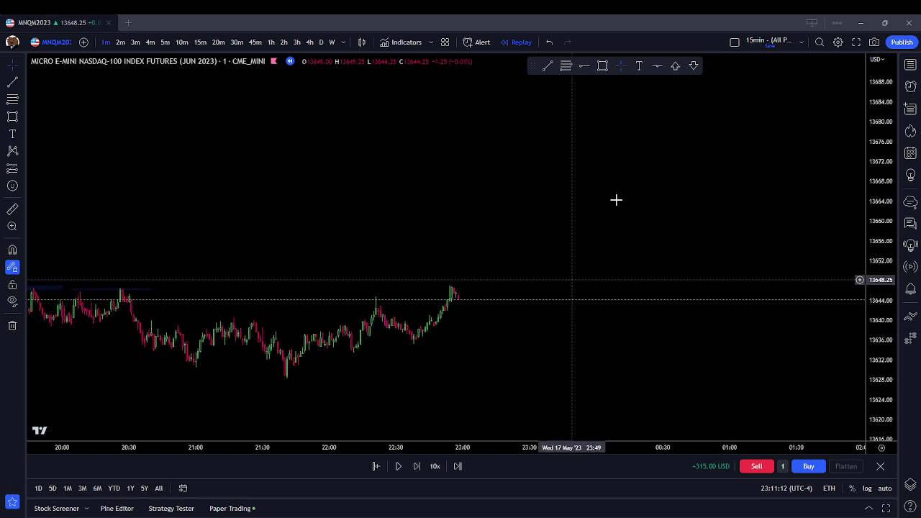
- Draw a thin rectangle zone along the recent low near 13636 from about 22:12 to 22:50, and advance the replay to its end
click(602, 65)
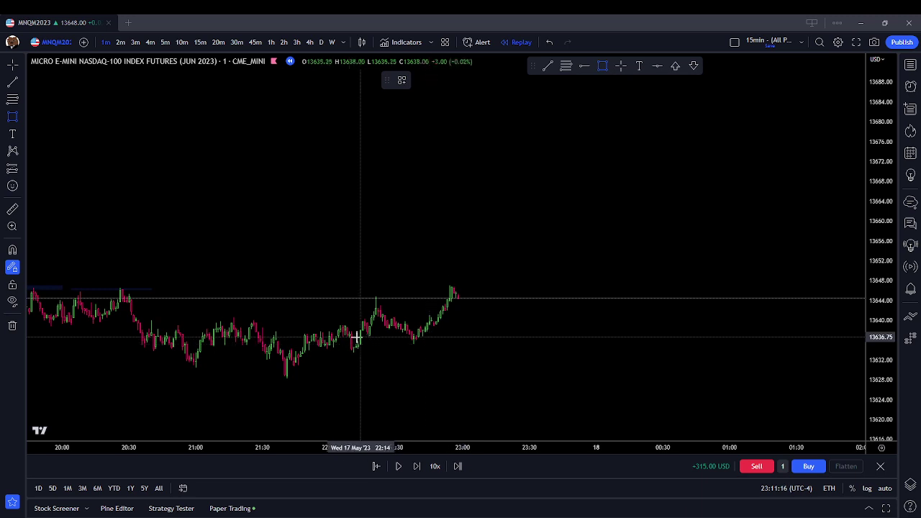
click(440, 340)
click(402, 366)
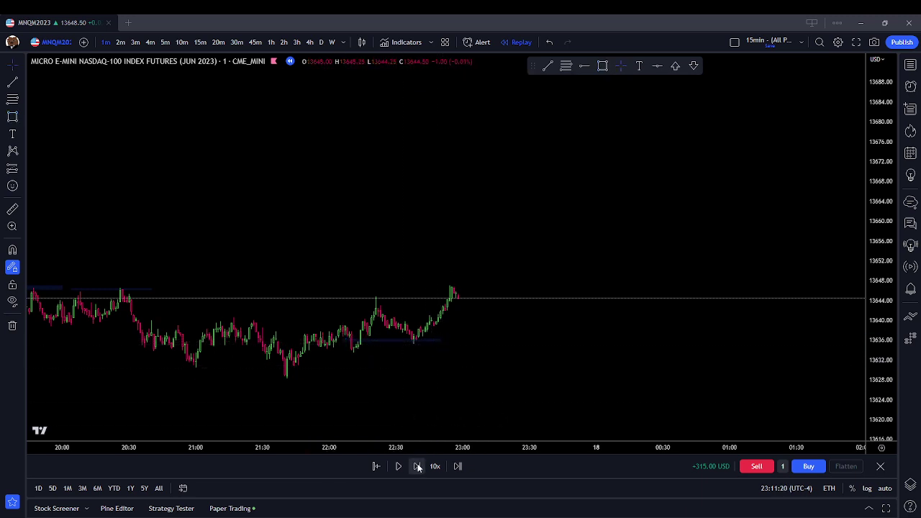
click(417, 466)
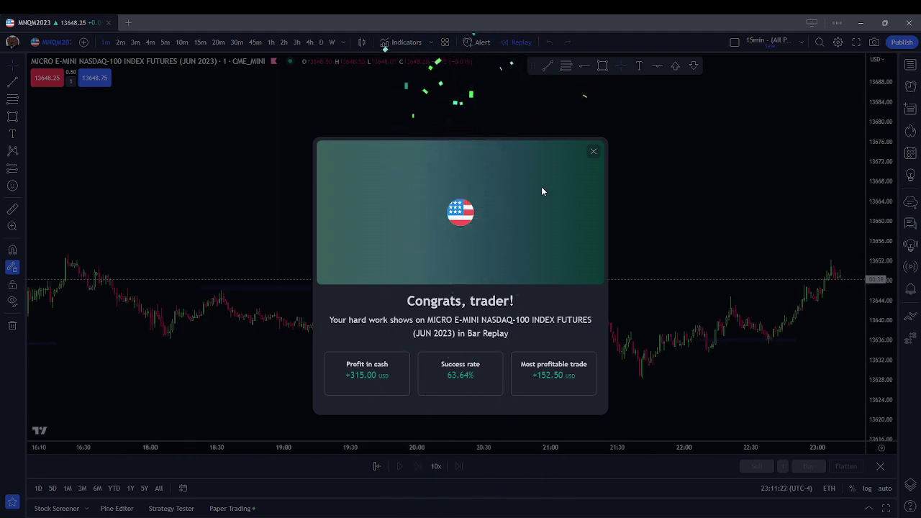